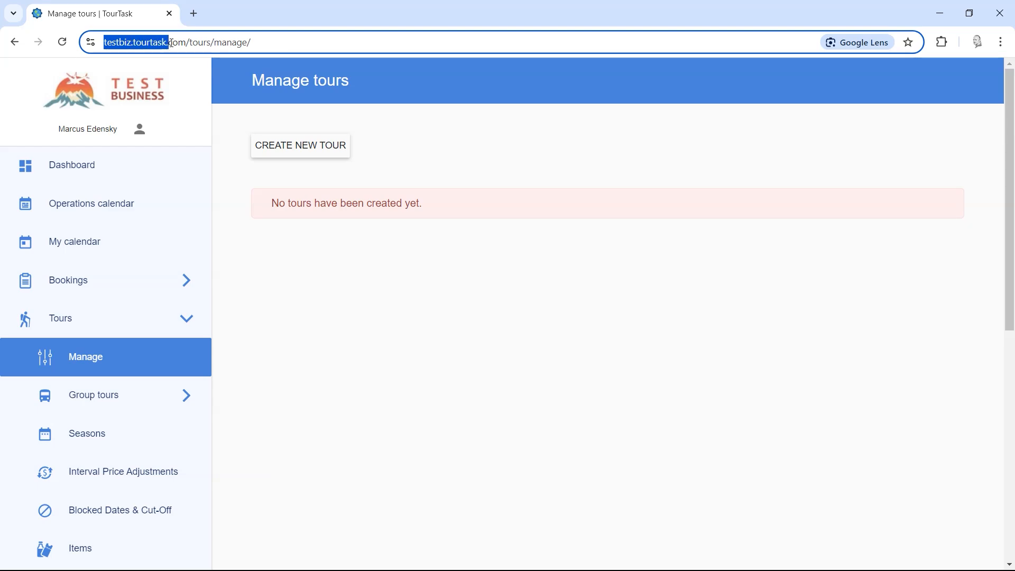
# Step: Start a new tour and enter 'Mountain Hike' as its name
pyautogui.click(381, 331)
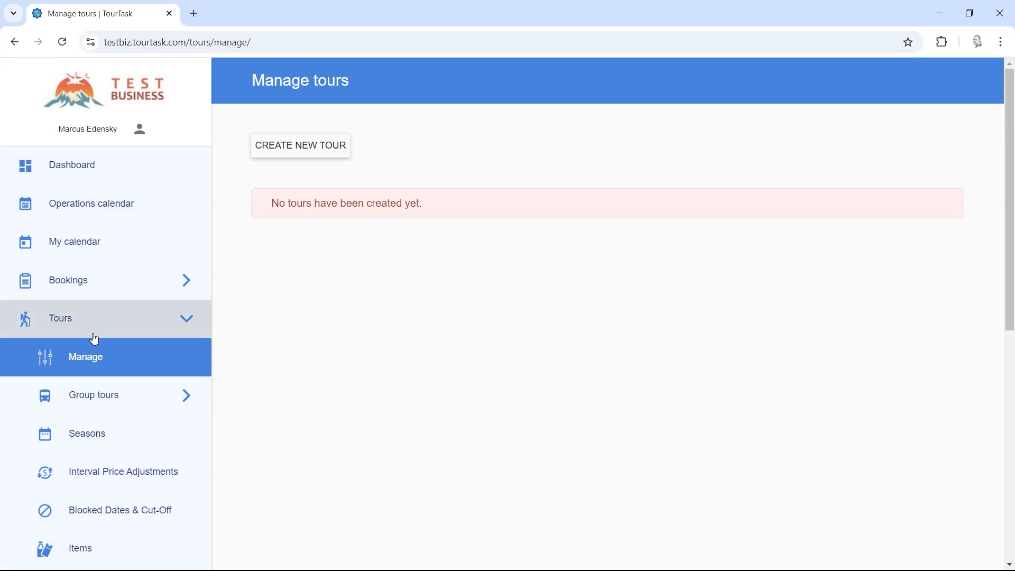
pyautogui.click(296, 148)
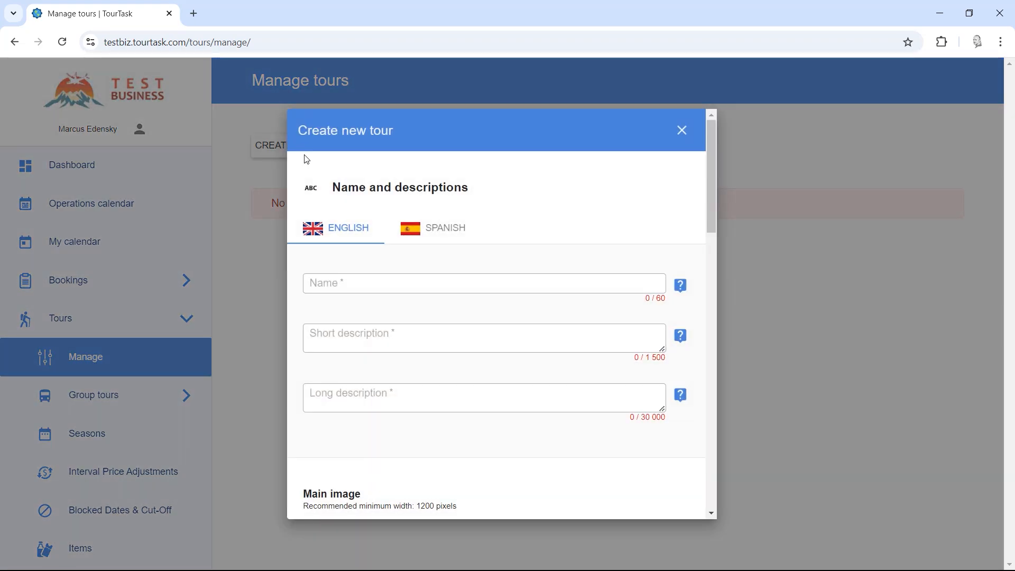
pyautogui.click(347, 289)
pyautogui.write('Mountain Hike')
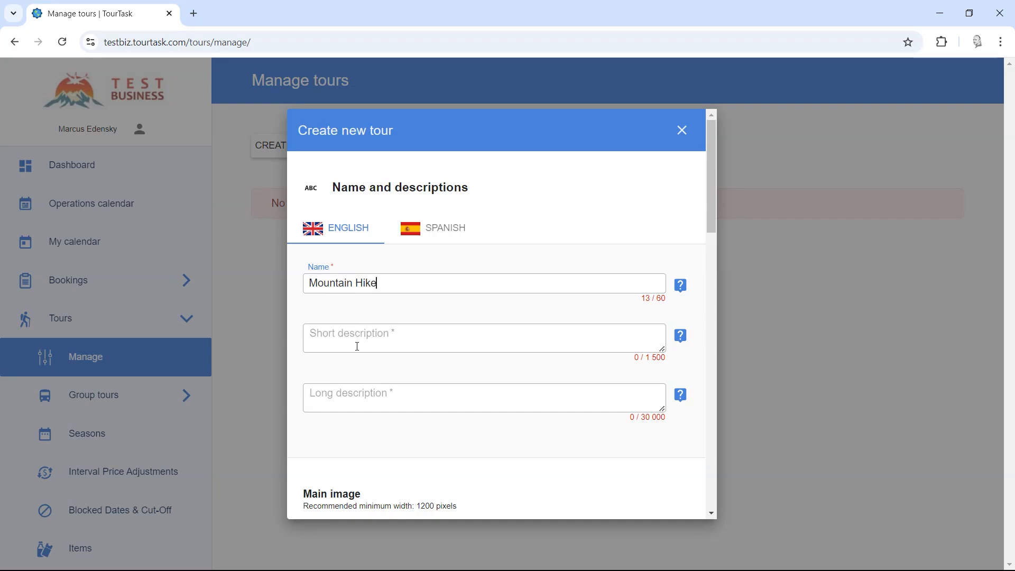
# Step: Copy the English short description from Notepad into the Short description field
pyautogui.hotkey('alt', 'Tab')
pyautogui.hotkey('alt', 'Tab')
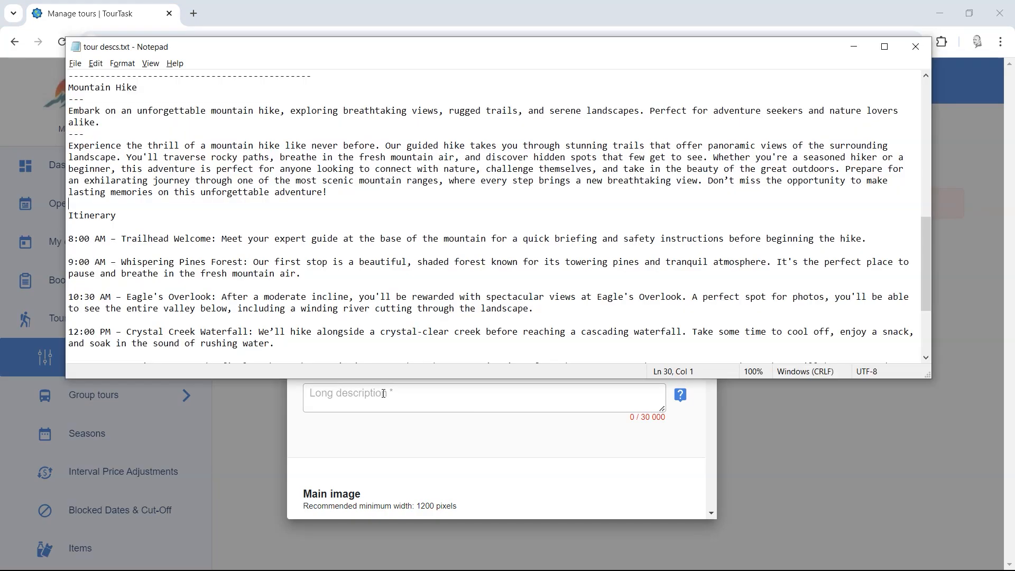
pyautogui.moveTo(108, 122); pyautogui.dragTo(59, 106)
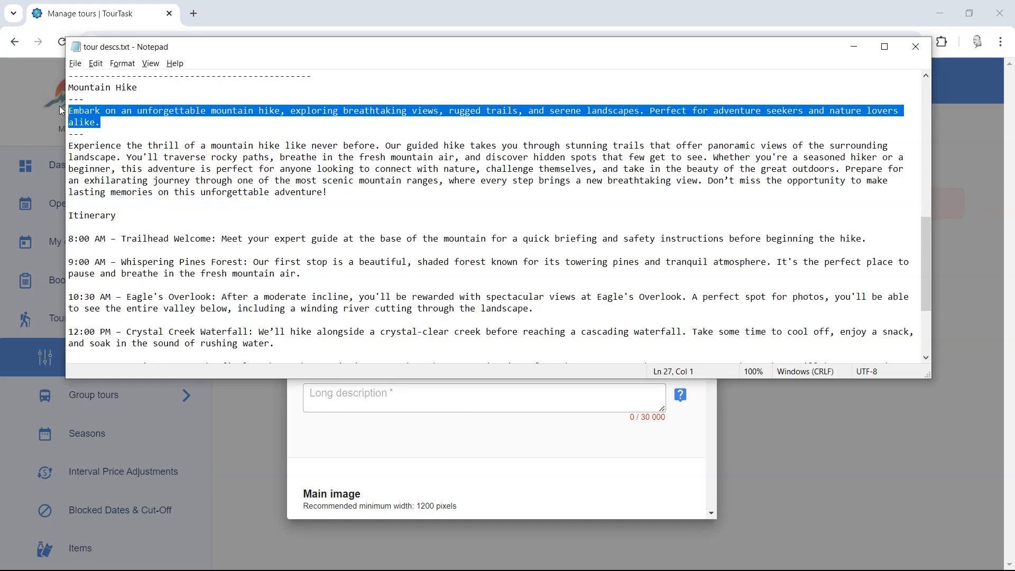
pyautogui.hotkey('ctrl', 'c')
pyautogui.hotkey('alt', 'Tab')
pyautogui.click(347, 338)
pyautogui.hotkey('ctrl', 'v')
# Step: Copy the English long description with itinerary from Notepad into the Long description field
pyautogui.hotkey('alt', 'Tab')
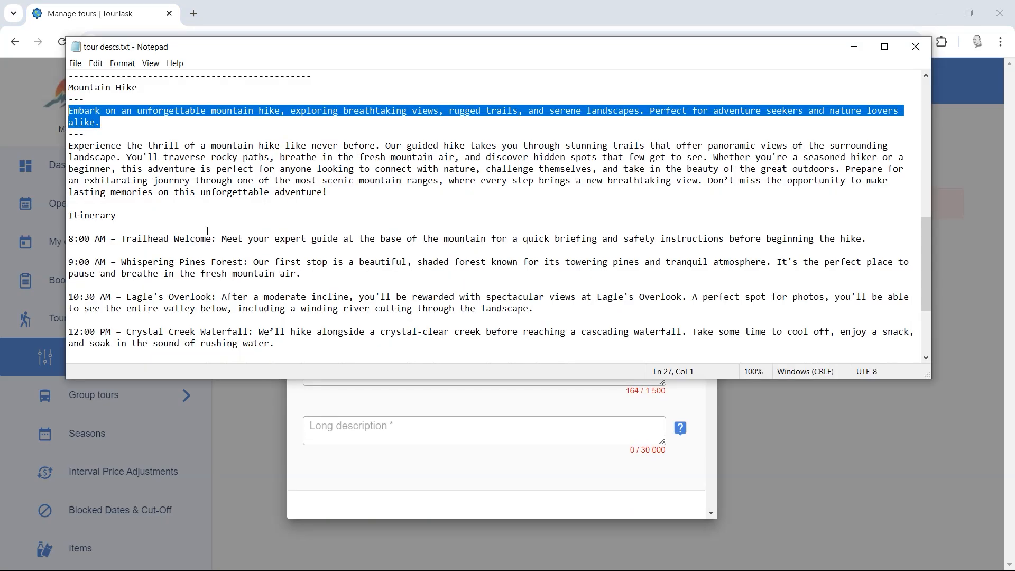
pyautogui.click(71, 146)
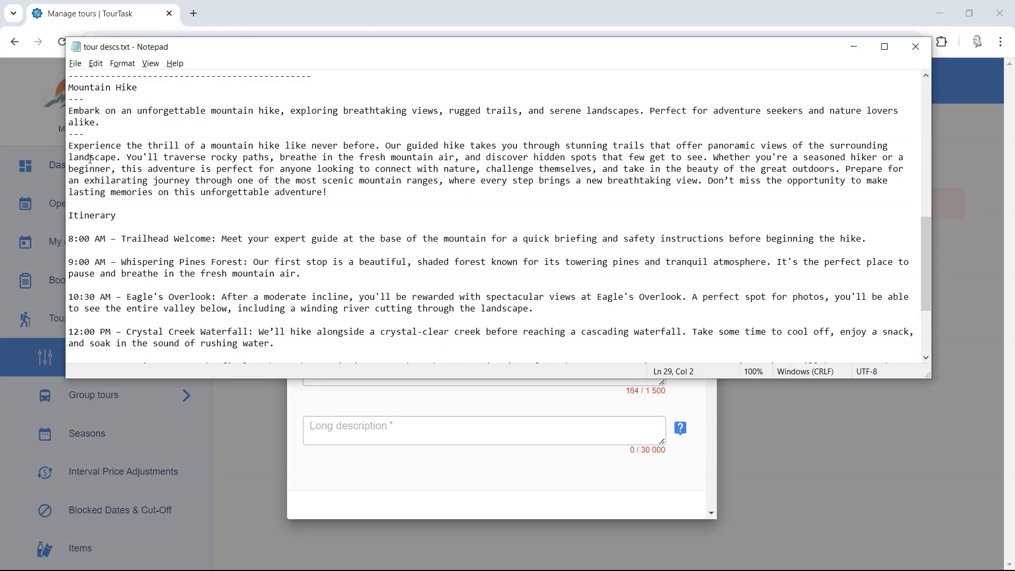
pyautogui.scroll(-4, 181, 193)
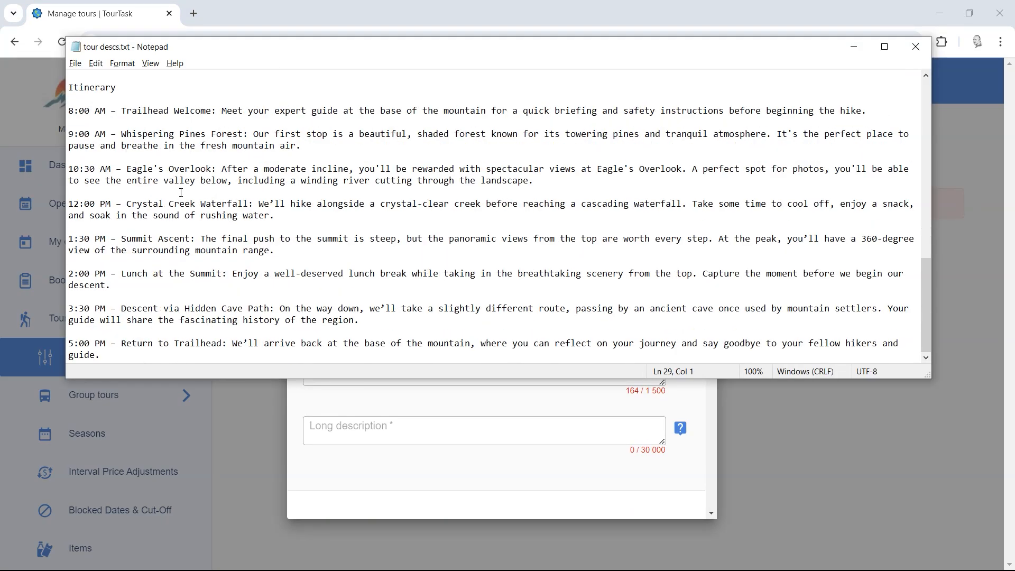
pyautogui.keyDown('shift'); pyautogui.click(116, 355); pyautogui.keyUp('shift')
pyautogui.hotkey('ctrl', 'c')
pyautogui.hotkey('alt', 'Tab')
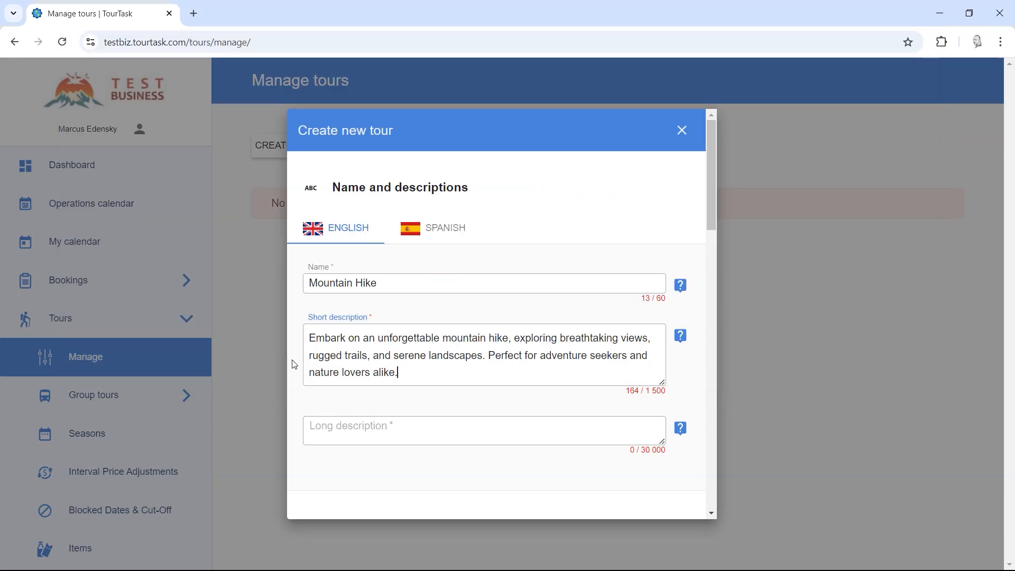
pyautogui.click(351, 428)
pyautogui.hotkey('ctrl', 'v')
pyautogui.scroll(10, 448, 390)
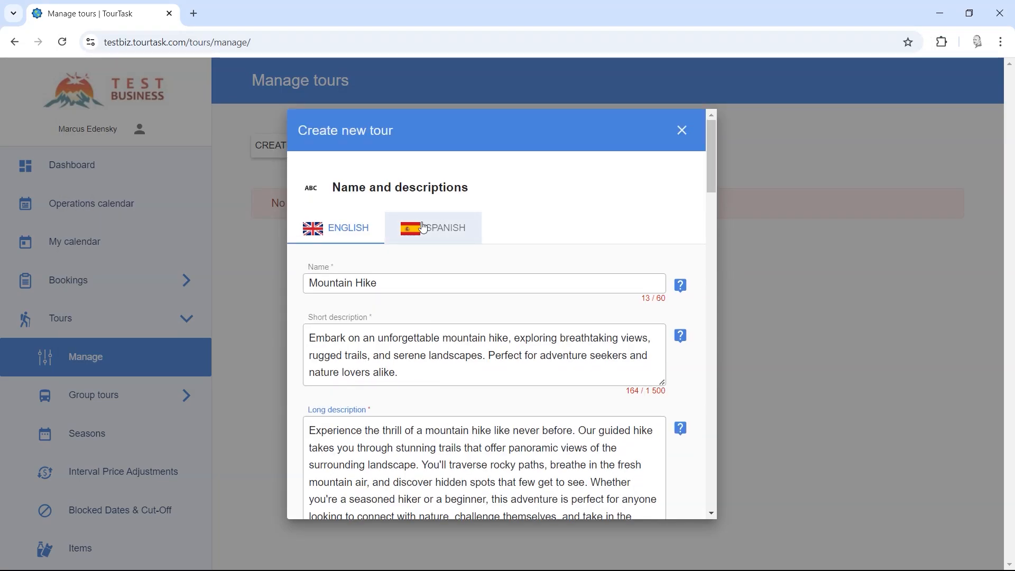
# Step: On the Spanish tab, paste 'Caminata a la Montaña' from Notepad as the name
pyautogui.click(424, 229)
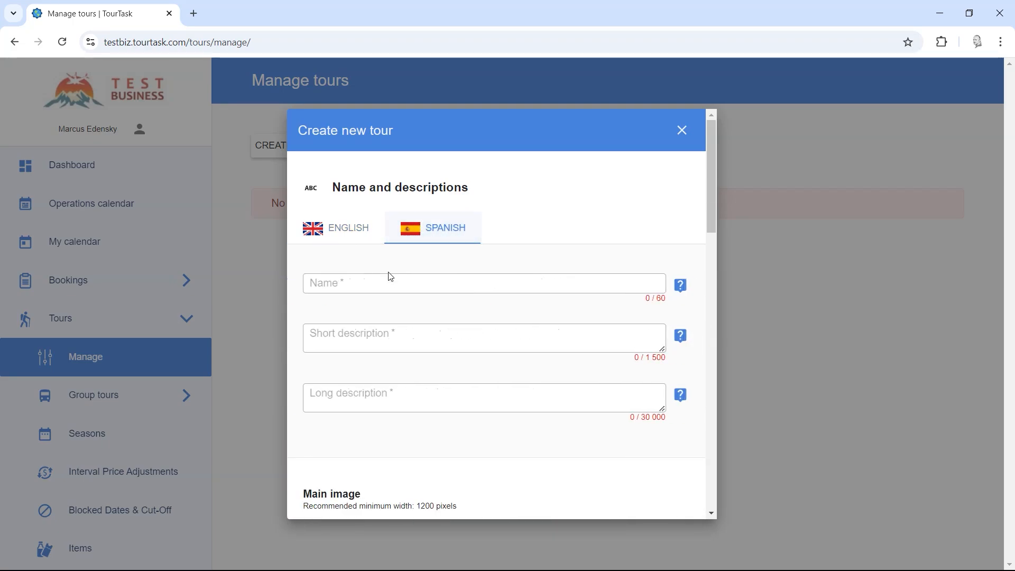
pyautogui.hotkey('alt', 'Tab')
pyautogui.scroll(15, 357, 245)
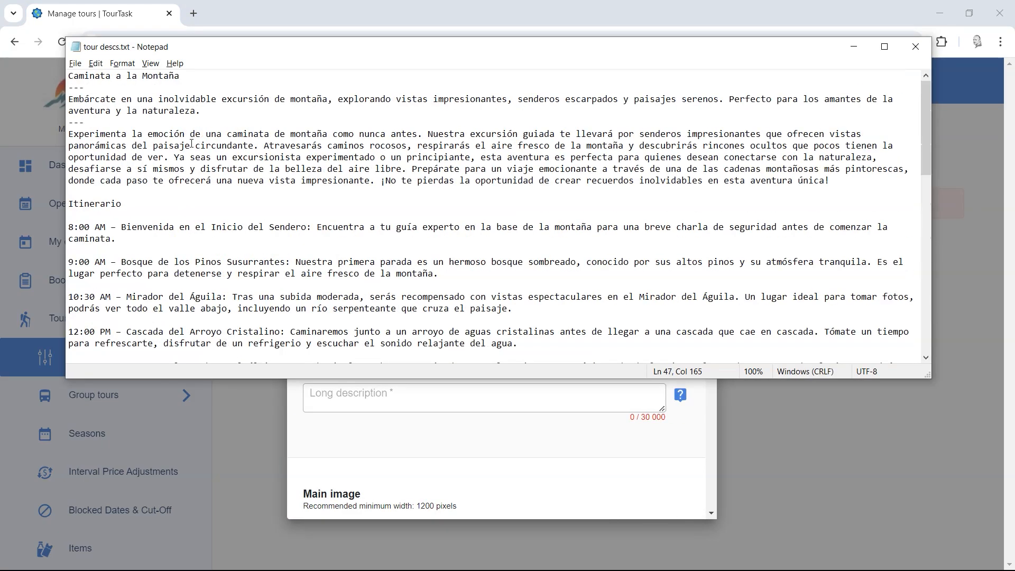
pyautogui.moveTo(193, 75); pyautogui.dragTo(45, 77)
pyautogui.hotkey('ctrl', 'c')
pyautogui.hotkey('alt', 'Tab')
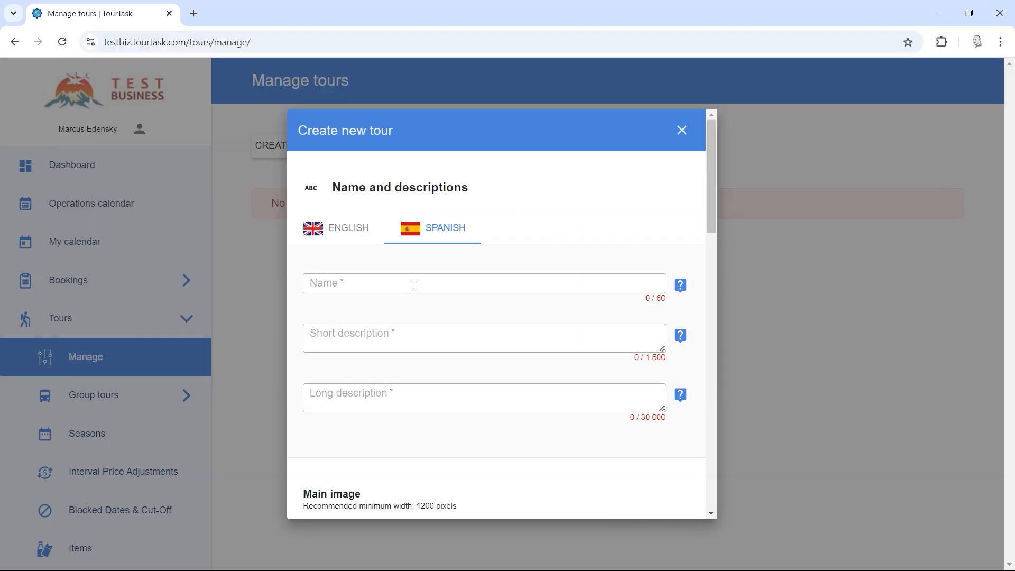
pyautogui.click(358, 279)
pyautogui.hotkey('ctrl', 'v')
# Step: Copy the Spanish short description from Notepad into the Short description field
pyautogui.hotkey('alt', 'Tab')
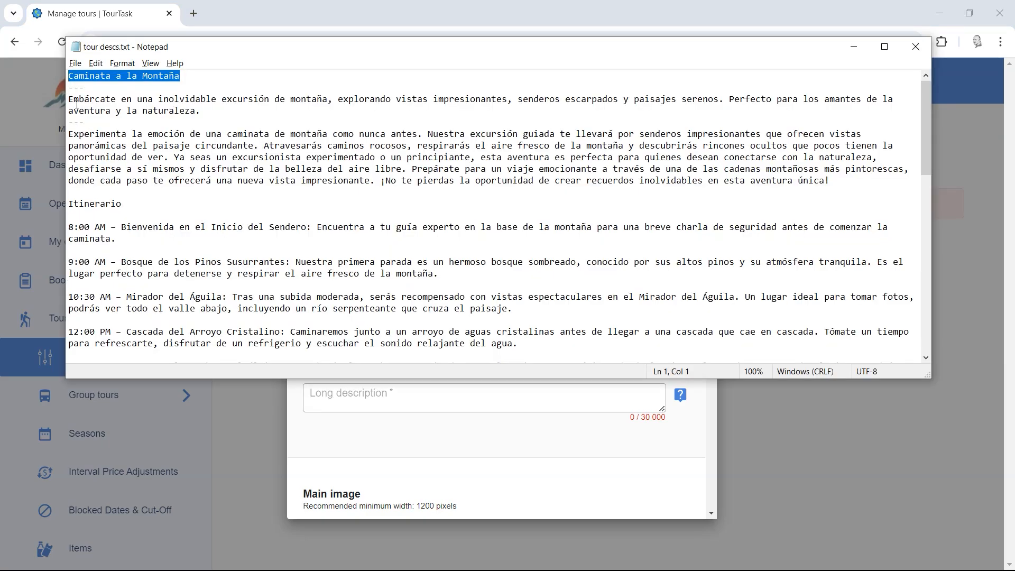
pyautogui.moveTo(68, 101); pyautogui.dragTo(202, 111)
pyautogui.hotkey('ctrl', 'c')
pyautogui.hotkey('alt', 'Tab')
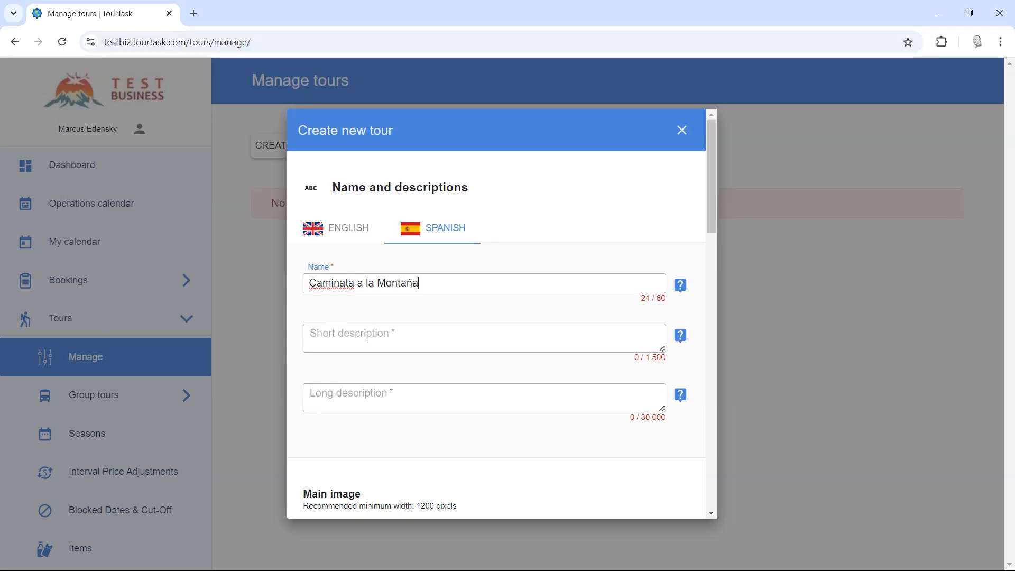
pyautogui.click(367, 335)
pyautogui.hotkey('ctrl', 'v')
# Step: Copy the Spanish long description with itinerary into the Long description field
pyautogui.hotkey('alt', 'Tab')
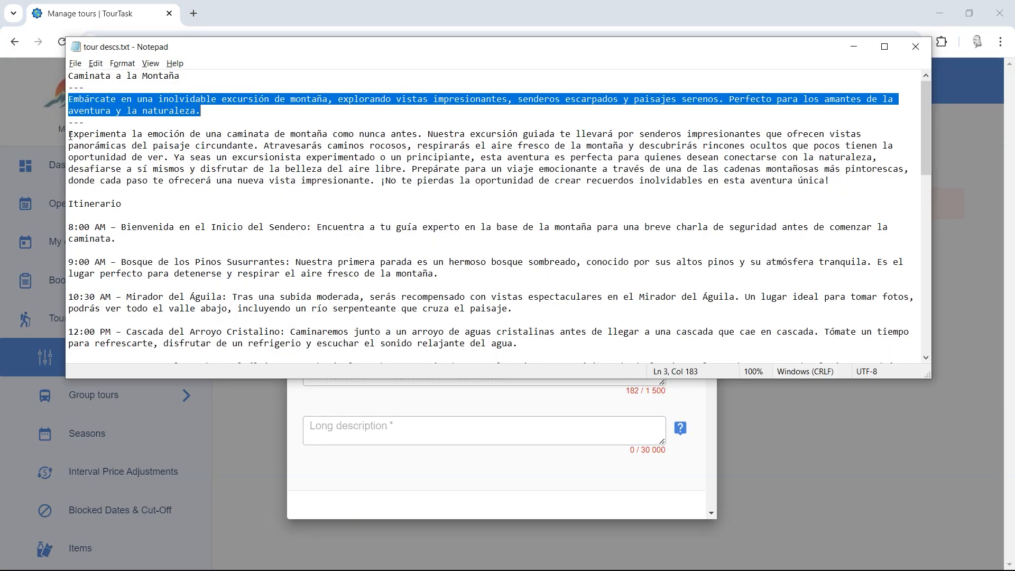
pyautogui.click(70, 134)
pyautogui.scroll(-7, 135, 282)
pyautogui.keyDown('shift'); pyautogui.click(222, 240); pyautogui.keyUp('shift')
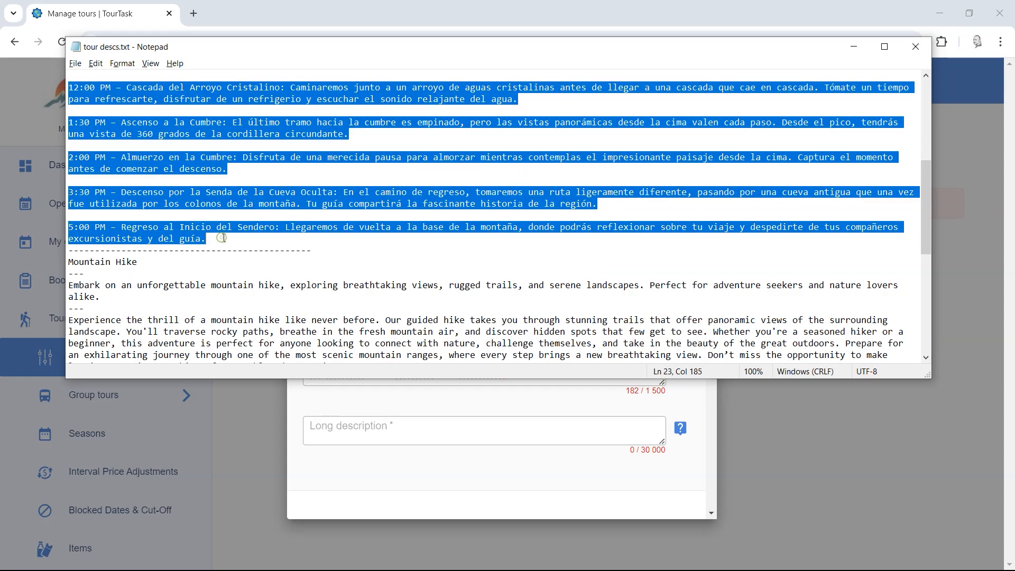
pyautogui.hotkey('ctrl', 'c')
pyautogui.hotkey('alt', 'Tab')
pyautogui.click(383, 433)
pyautogui.hotkey('ctrl', 'v')
pyautogui.scroll(-9, 553, 363)
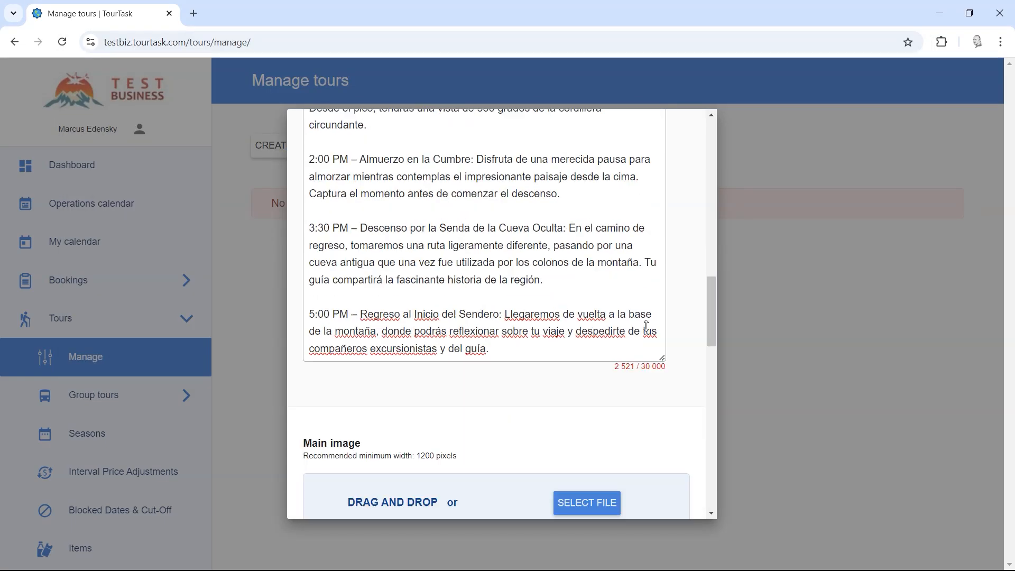
pyautogui.scroll(1, 646, 333)
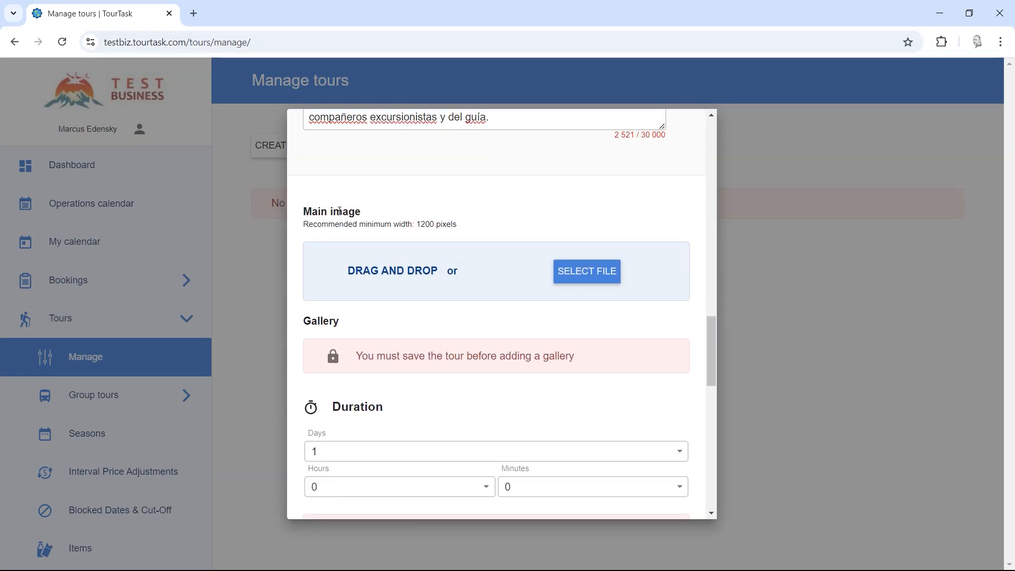
# Step: Drag _main.jpg from the Mountain Hike photos folder onto the Main image drop zone
pyautogui.hotkey('alt', 'Tab')
pyautogui.hotkey('alt', 'Tab')
pyautogui.hotkey('alt', 'Tab')
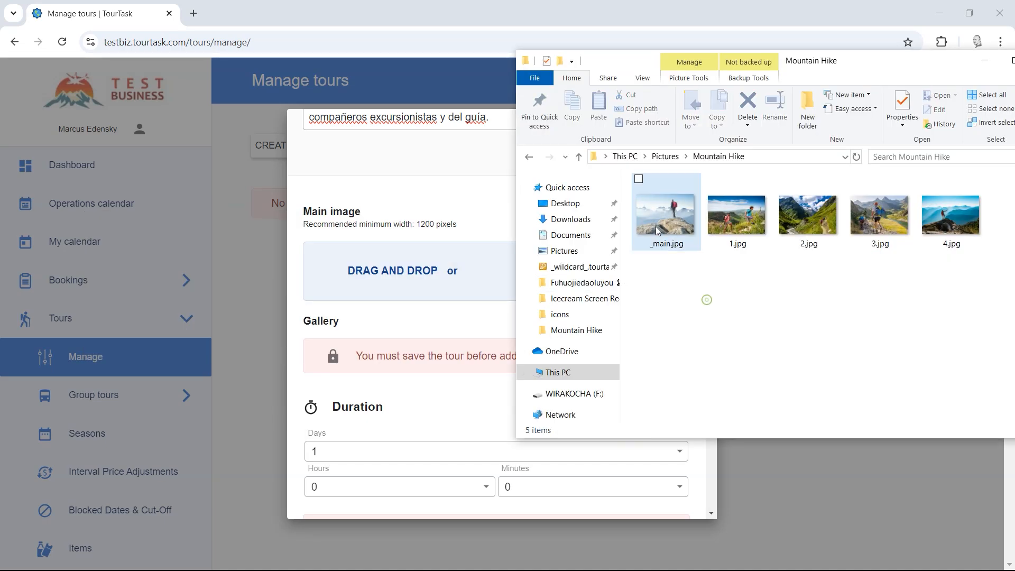
pyautogui.moveTo(656, 226); pyautogui.dragTo(407, 274)
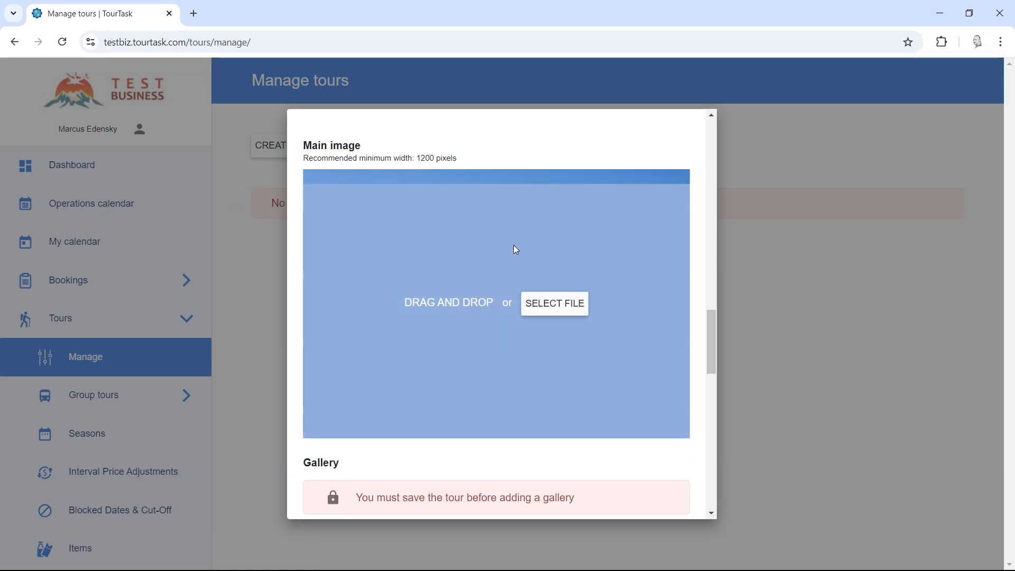
pyautogui.scroll(-4, 513, 245)
pyautogui.moveTo(365, 300); pyautogui.dragTo(593, 296)
pyautogui.click(594, 296)
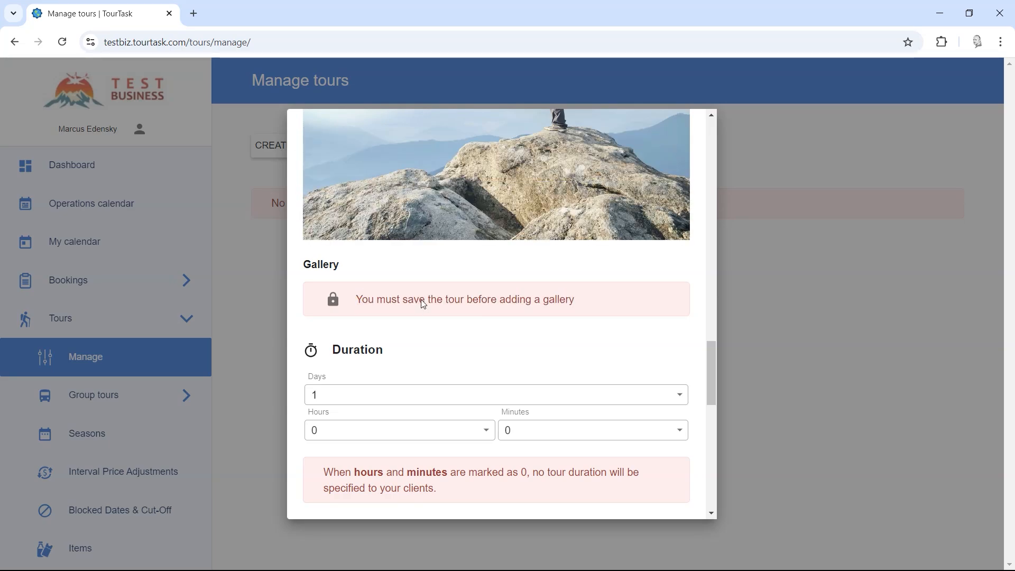
# Step: Set Duration to 1 day, 5 hours and 30 minutes in the dropdowns
pyautogui.scroll(-4, 422, 297)
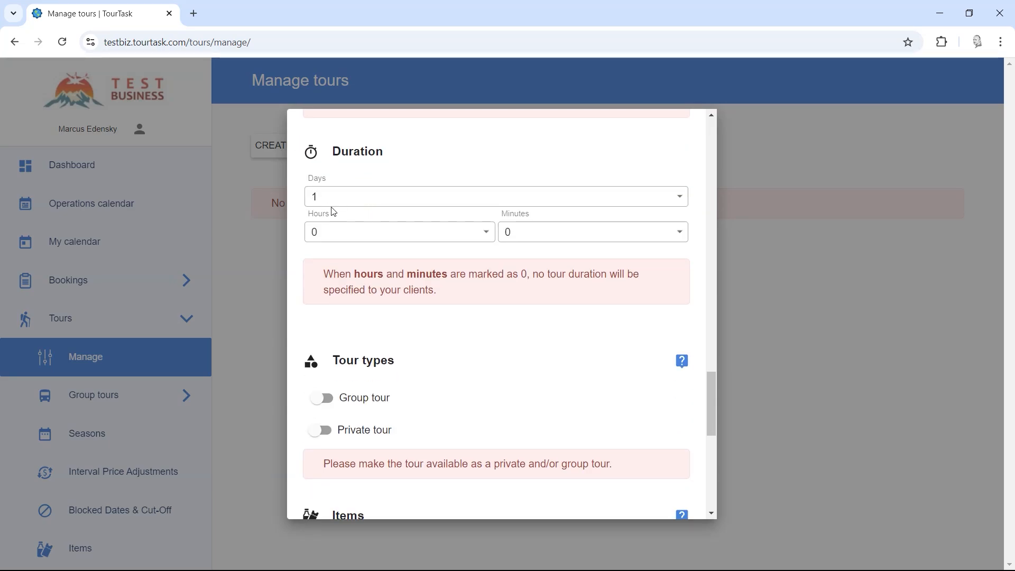
pyautogui.click(330, 205)
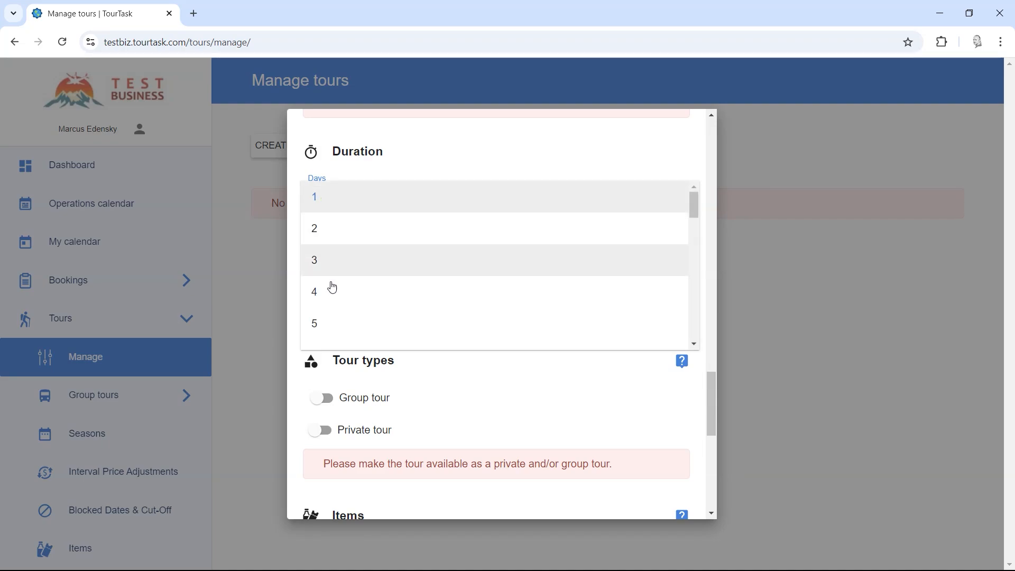
pyautogui.click(333, 233)
pyautogui.click(350, 202)
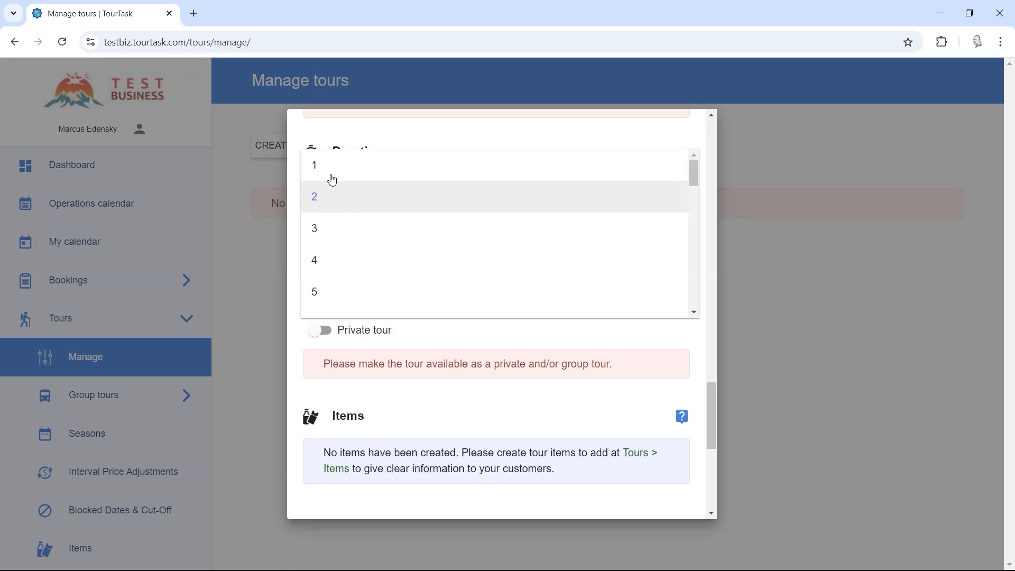
pyautogui.click(332, 169)
pyautogui.click(342, 241)
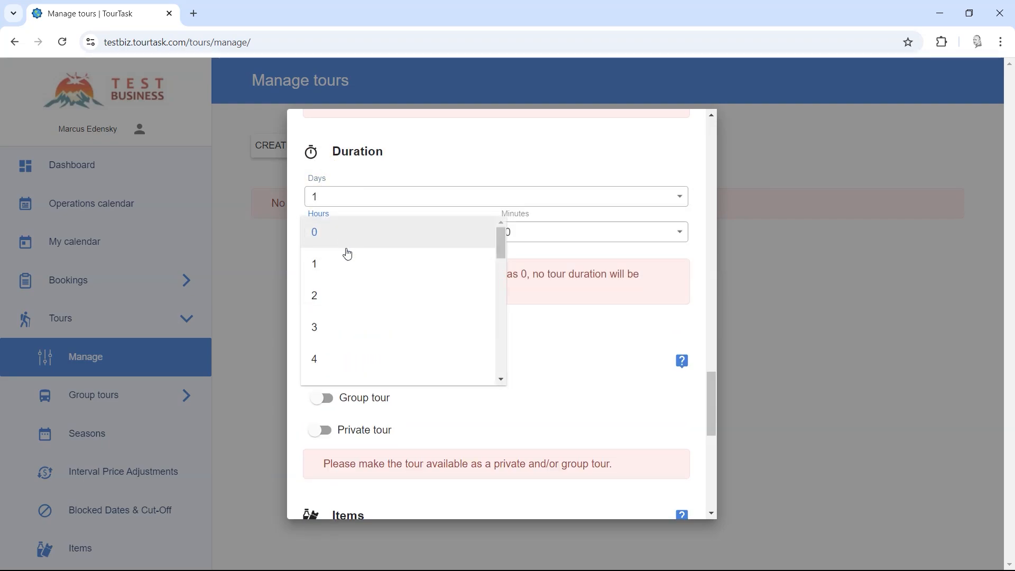
pyautogui.click(340, 328)
pyautogui.click(518, 234)
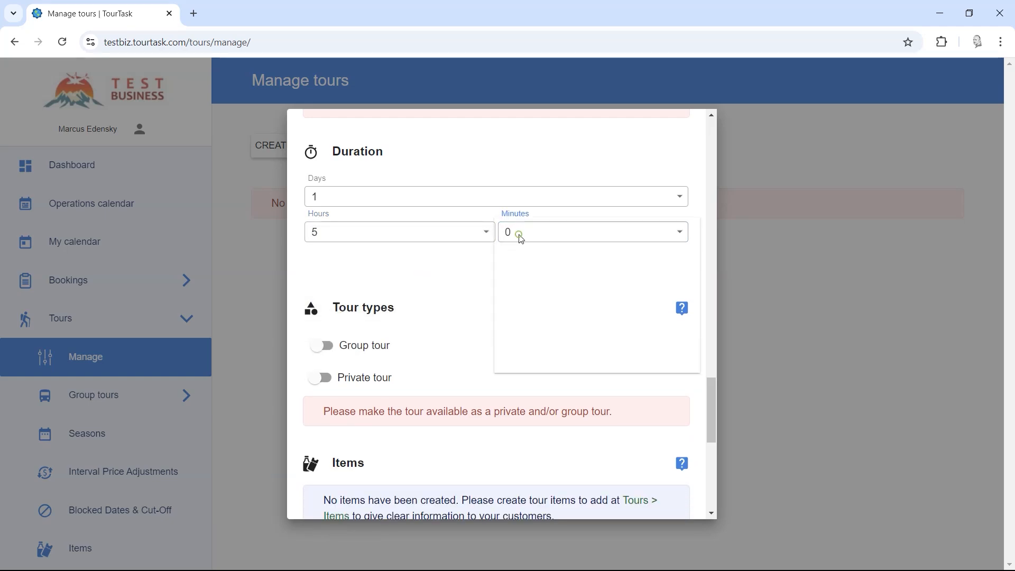
pyautogui.scroll(-2, 557, 313)
pyautogui.click(536, 289)
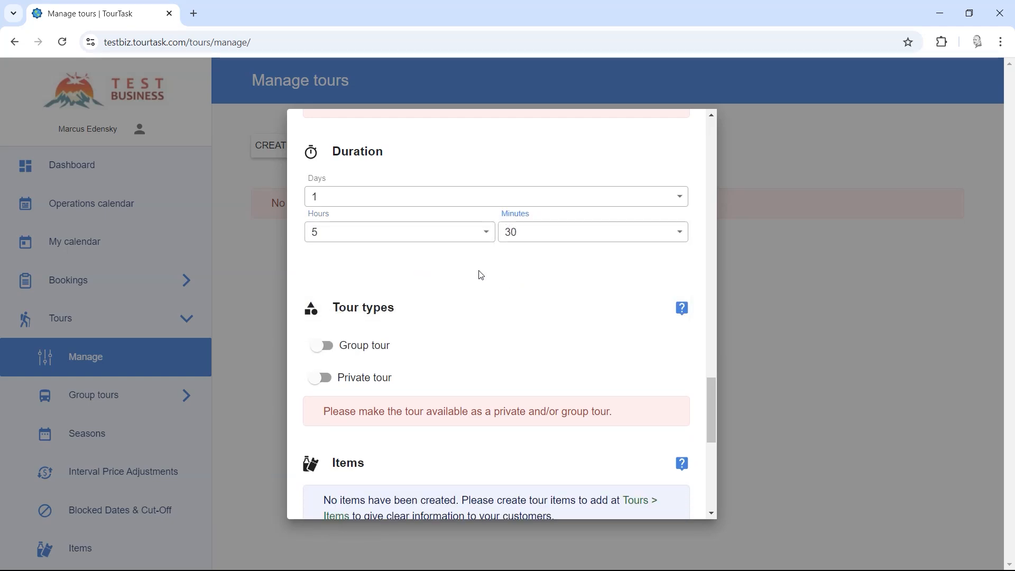
pyautogui.scroll(-1, 473, 276)
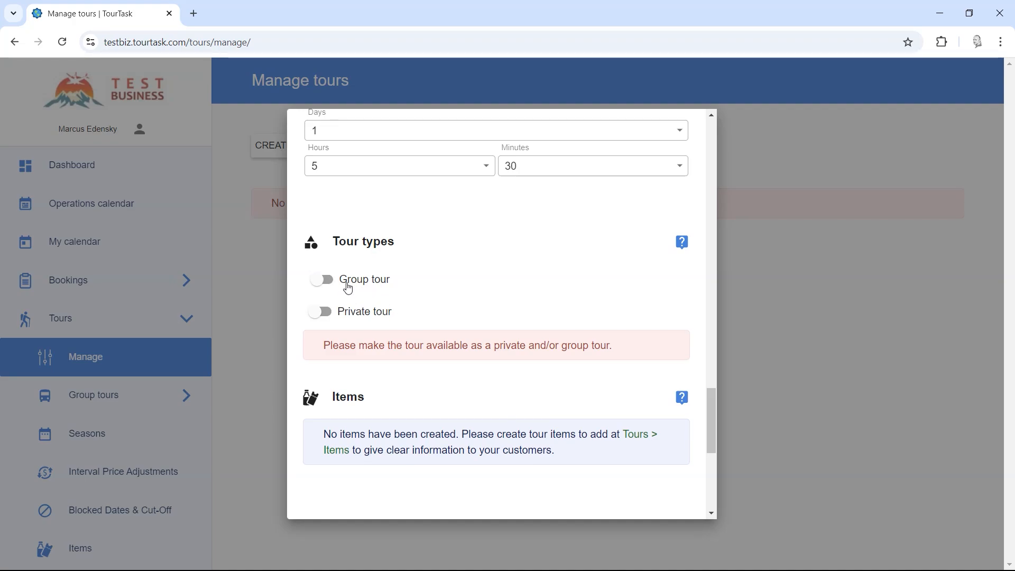
# Step: Enable Group tour and set the per-person price to 150 USD
pyautogui.click(324, 276)
pyautogui.scroll(-1, 384, 296)
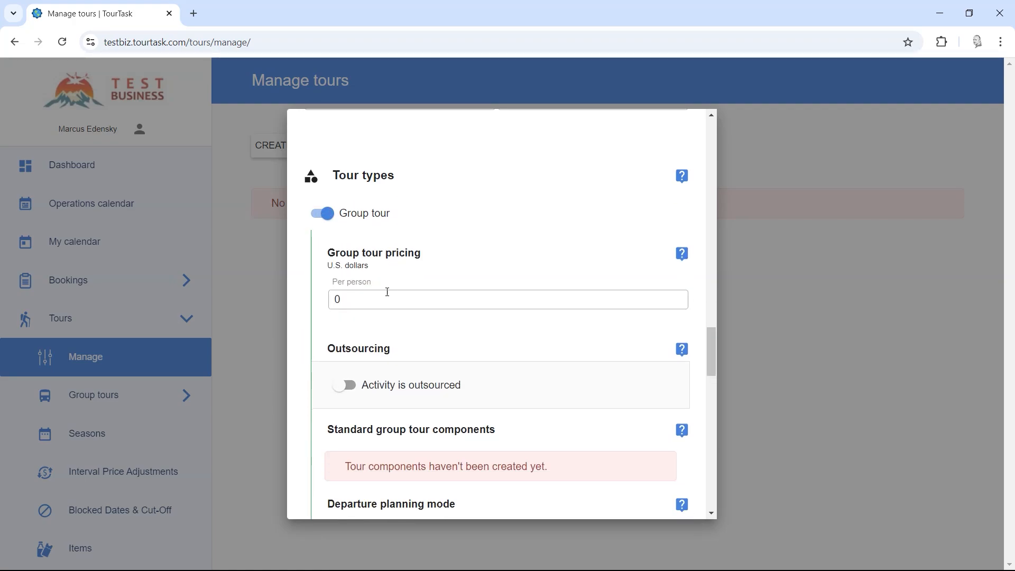
pyautogui.moveTo(372, 300); pyautogui.dragTo(327, 304)
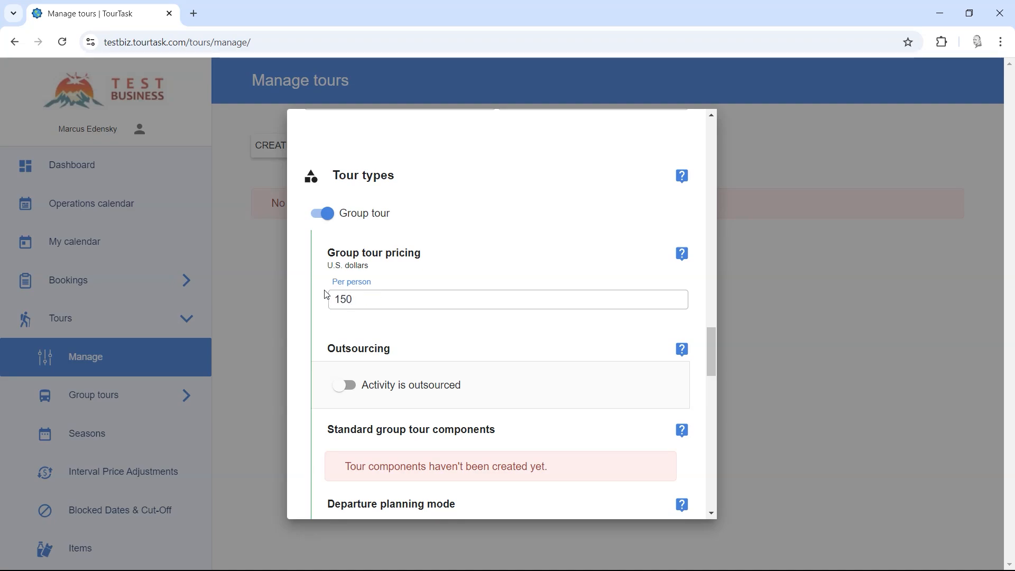
pyautogui.scroll(-1, 364, 284)
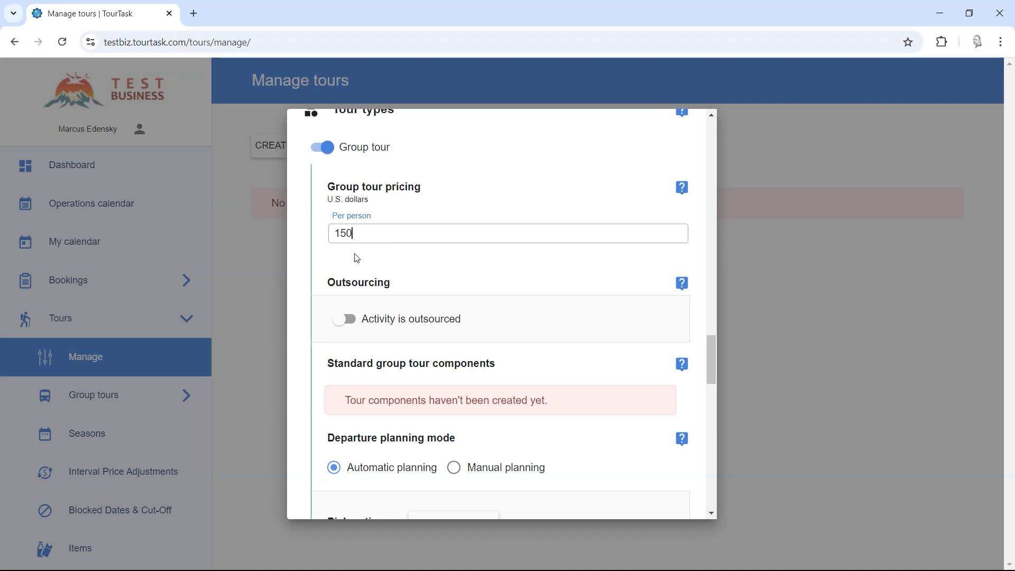
pyautogui.scroll(-1, 350, 262)
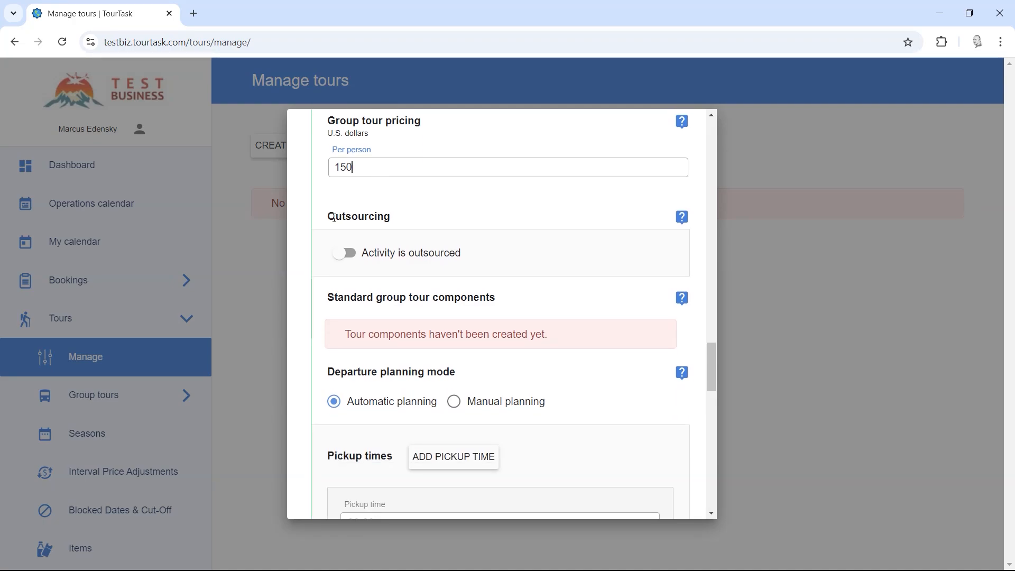
pyautogui.moveTo(334, 218); pyautogui.dragTo(408, 212)
pyautogui.click(406, 209)
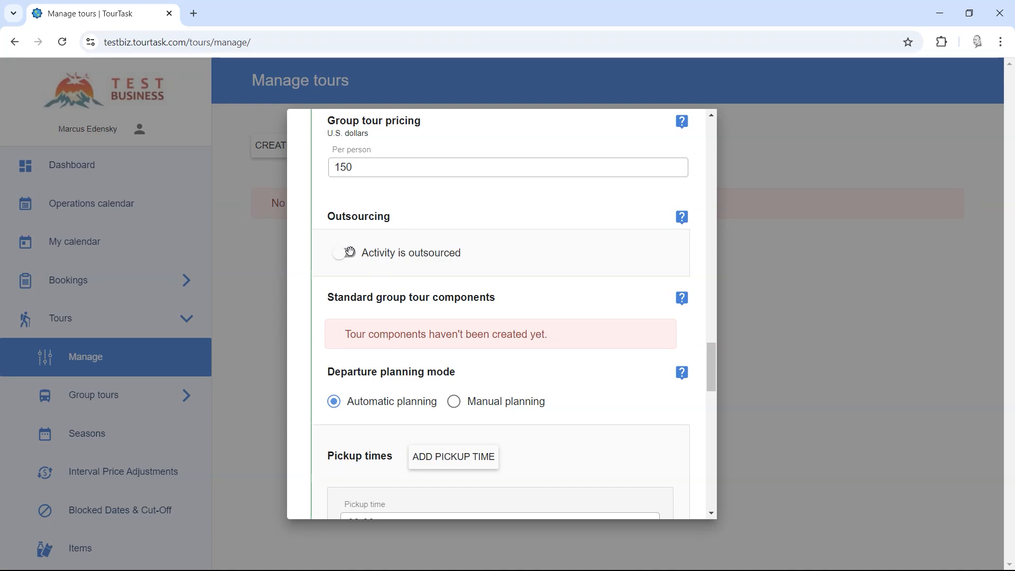
pyautogui.click(345, 253)
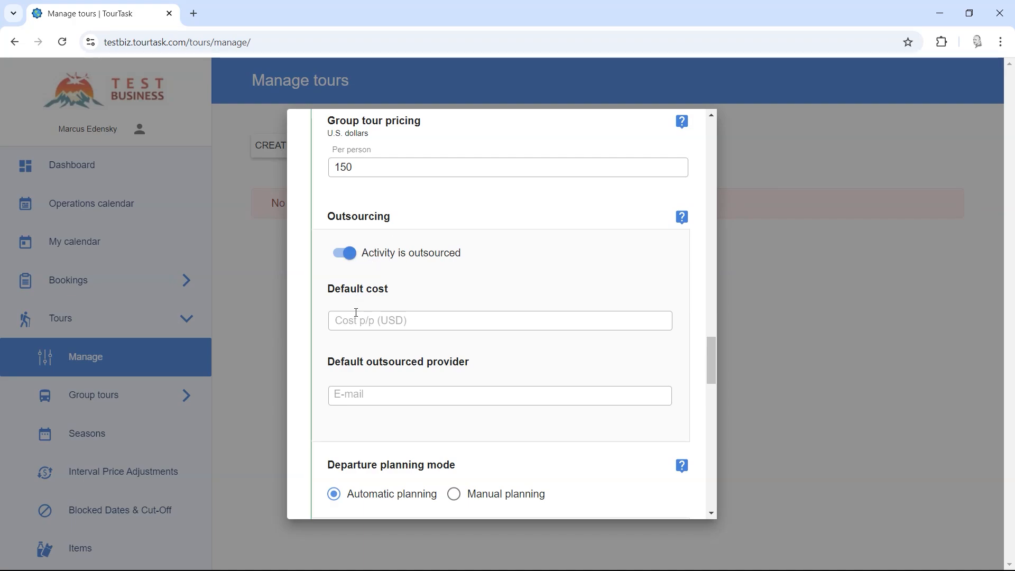
pyautogui.click(355, 314)
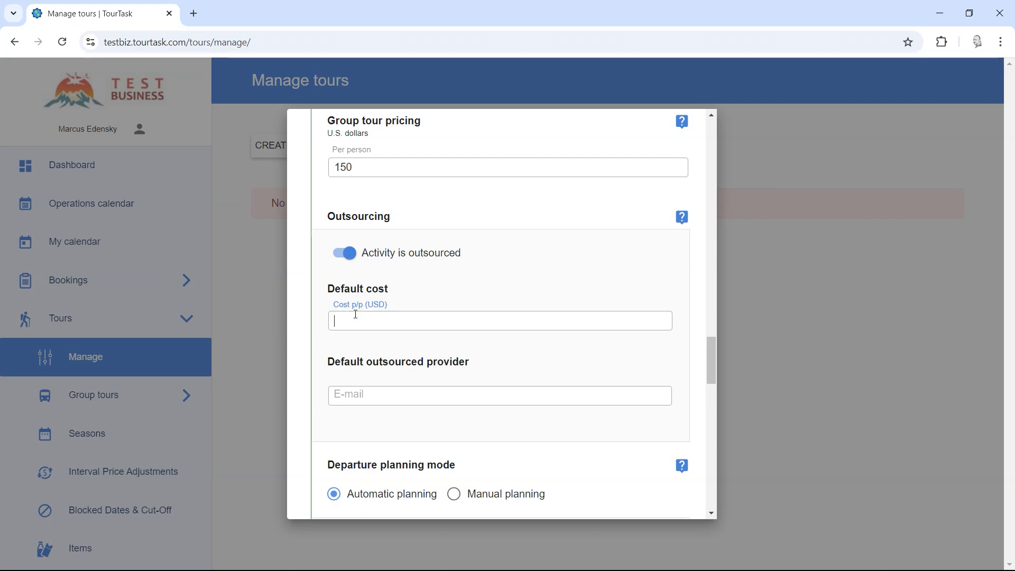
pyautogui.write('80')
pyautogui.click(323, 341)
pyautogui.click(411, 398)
pyautogui.write('info')
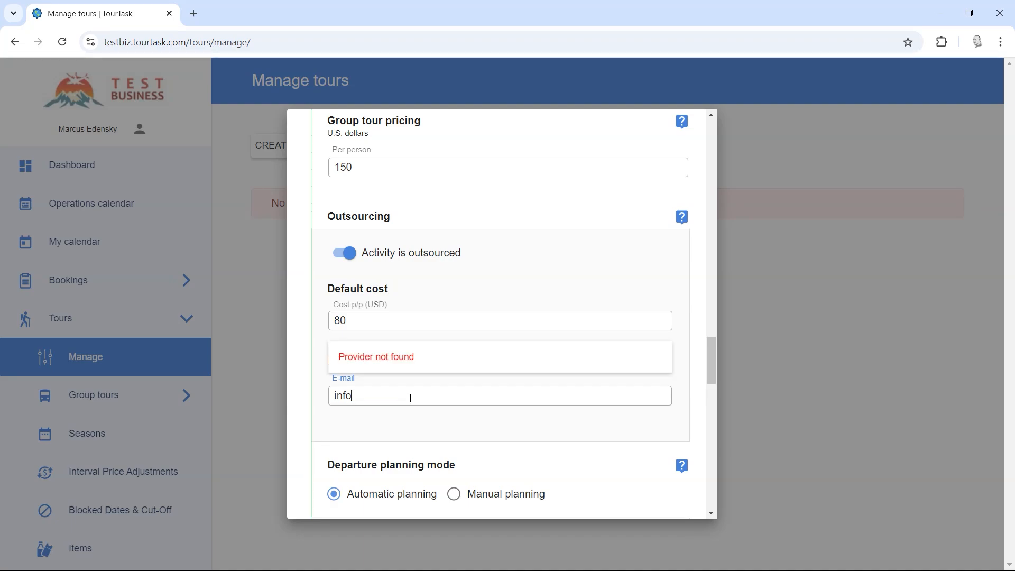
pyautogui.click(357, 439)
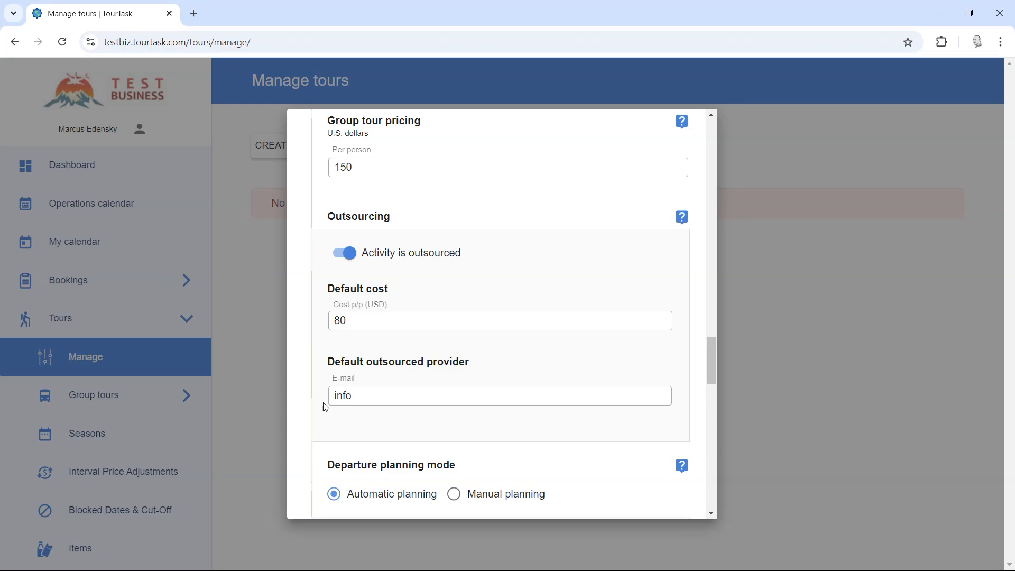
pyautogui.click(359, 397)
pyautogui.moveTo(359, 397); pyautogui.dragTo(319, 401)
pyautogui.press('BackSpace')
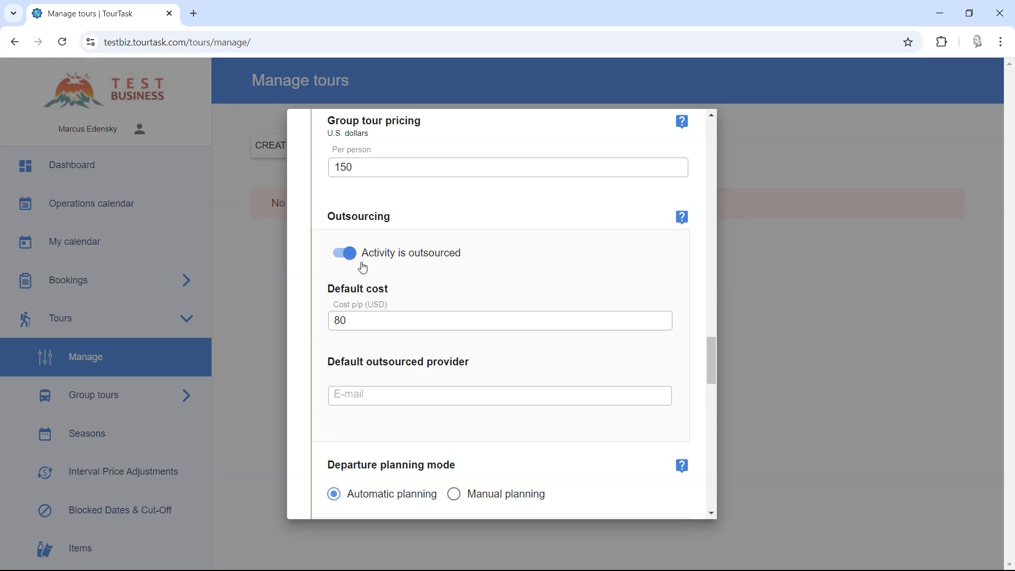
pyautogui.click(362, 259)
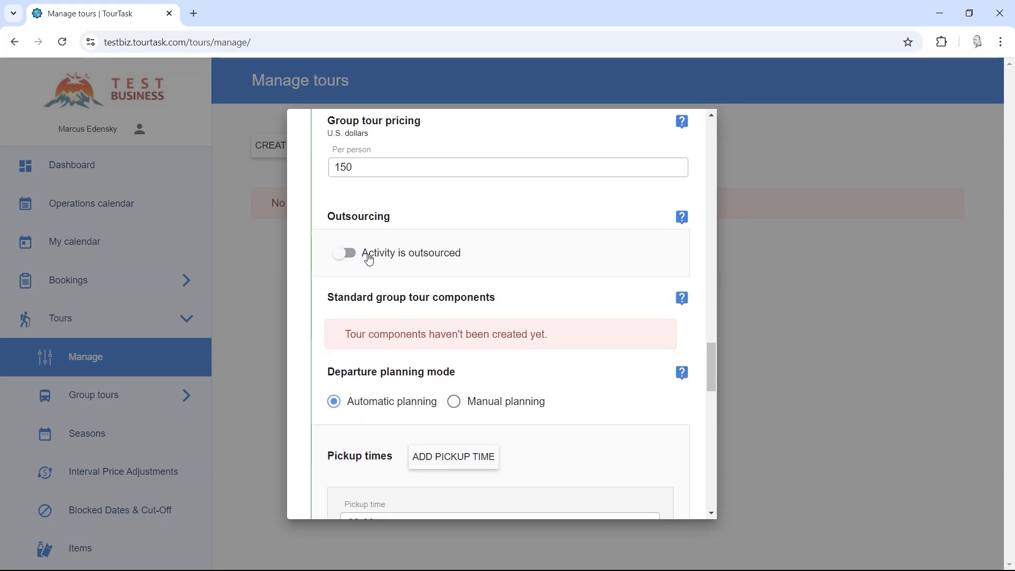
pyautogui.scroll(-1, 358, 275)
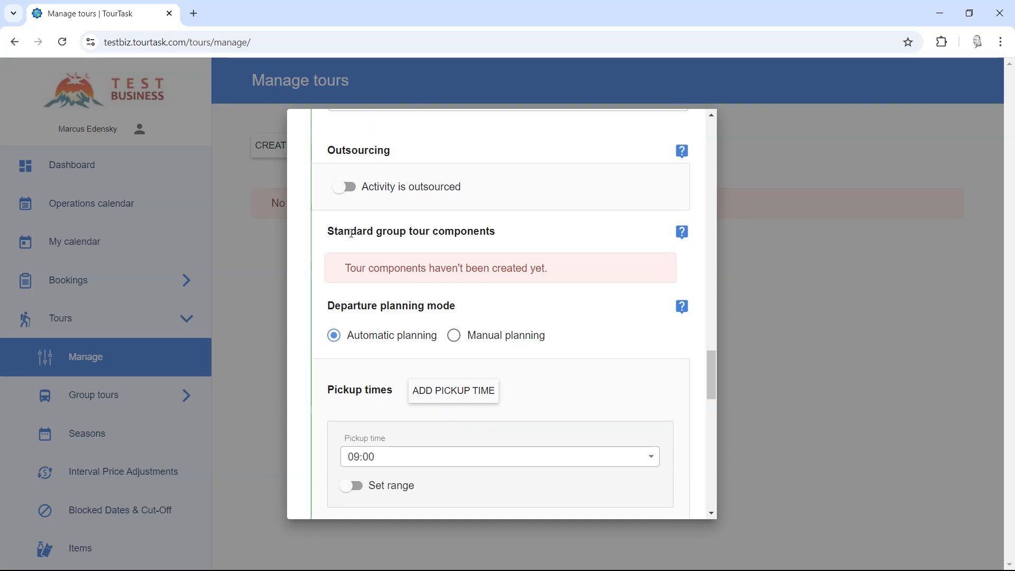
pyautogui.moveTo(329, 232); pyautogui.dragTo(532, 235)
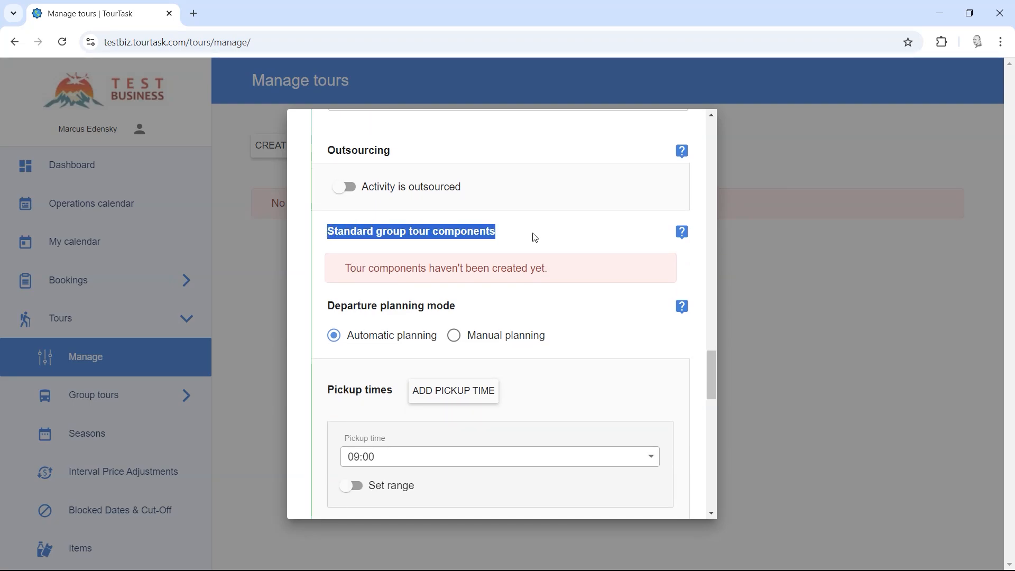
pyautogui.click(534, 236)
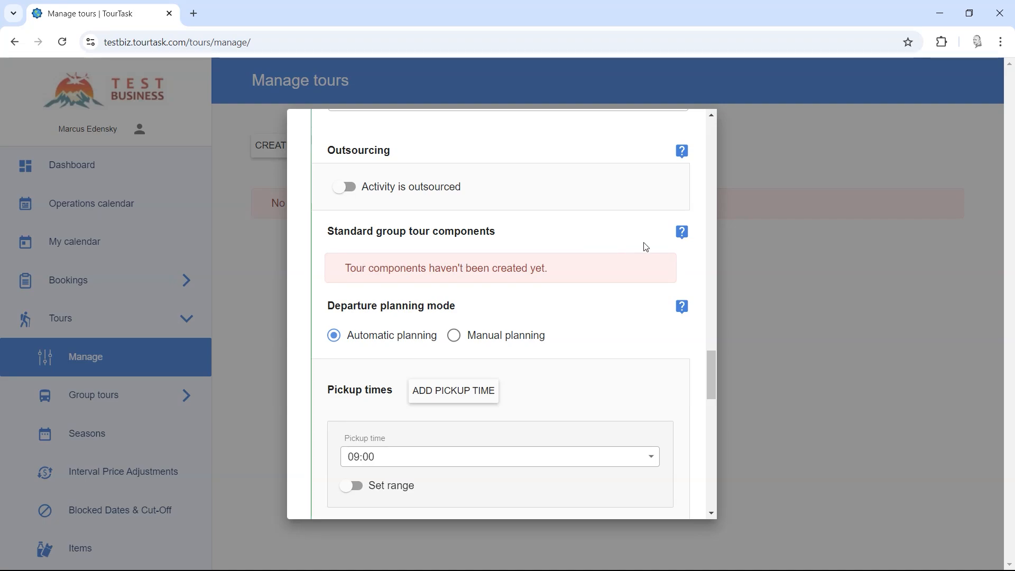
pyautogui.click(682, 233)
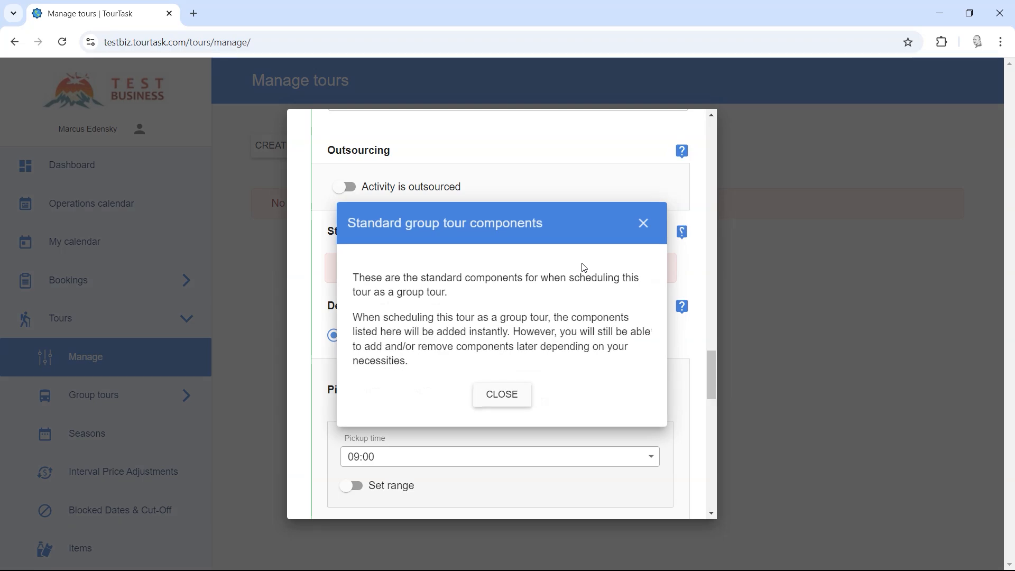
pyautogui.click(487, 397)
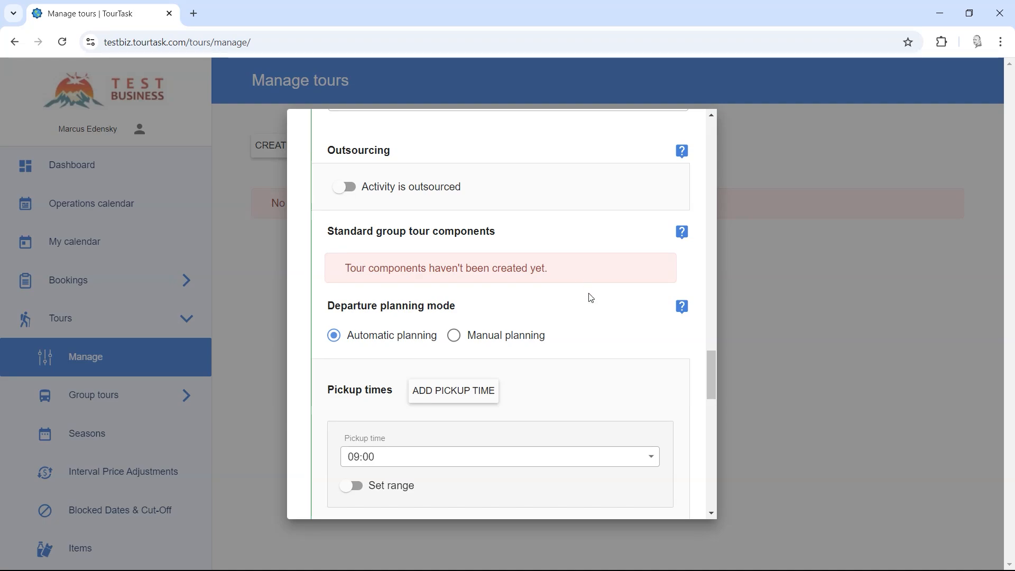
# Step: Set the pickup time to 08:30 and, with Set range enabled, end it at 09:00
pyautogui.scroll(-1, 591, 298)
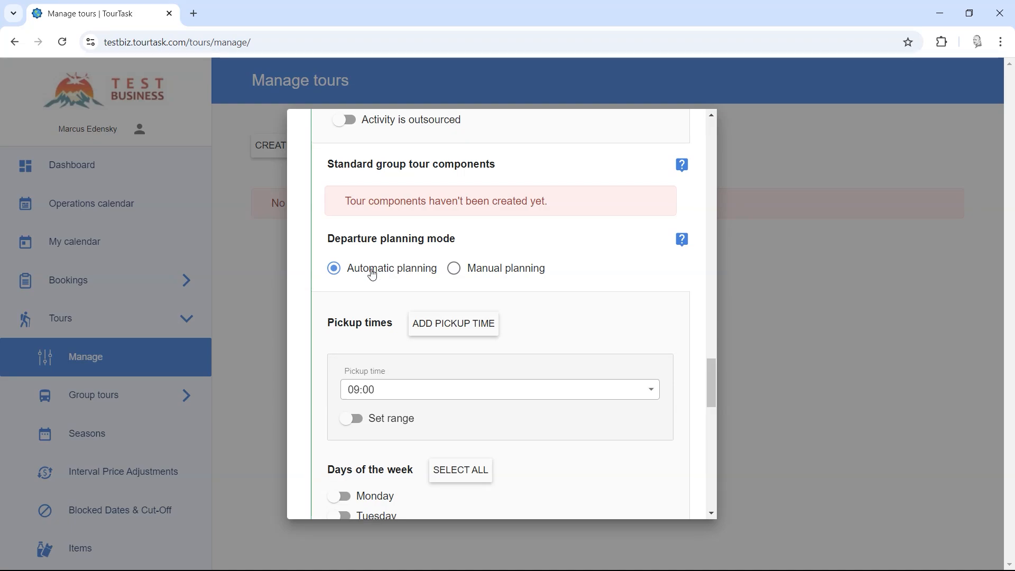
pyautogui.scroll(-1, 369, 232)
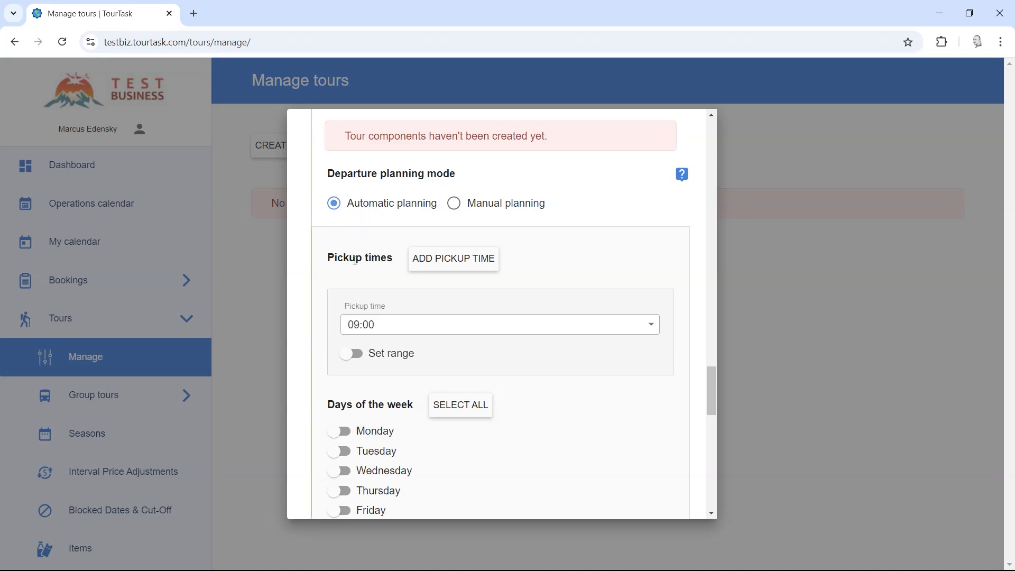
pyautogui.scroll(-1, 356, 241)
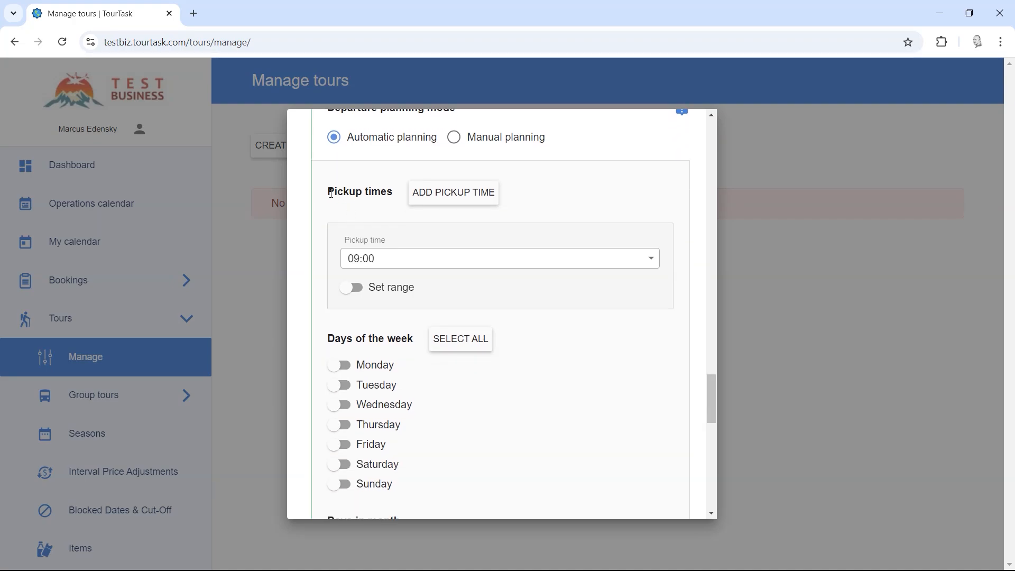
pyautogui.moveTo(328, 193); pyautogui.dragTo(392, 194)
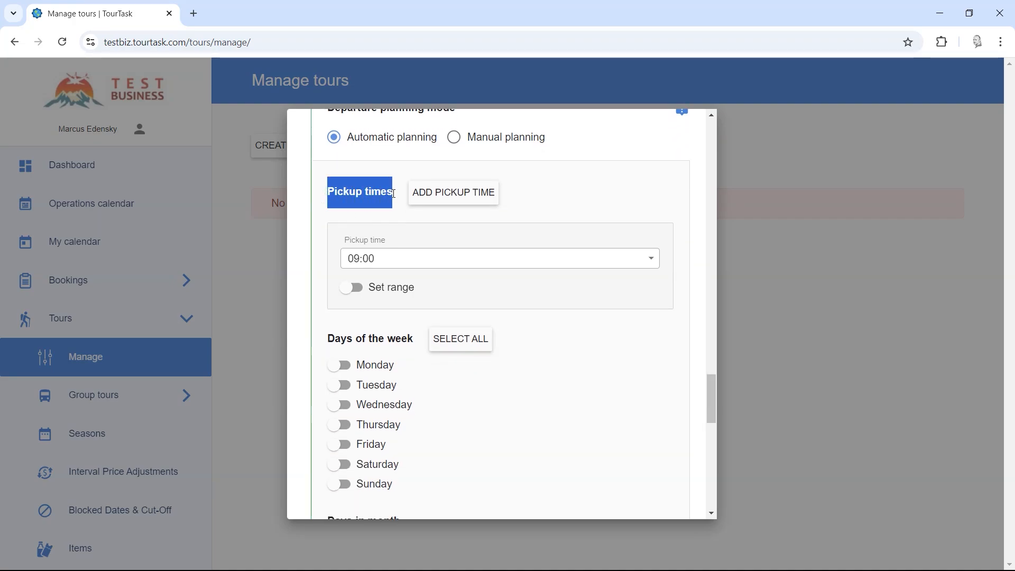
pyautogui.click(379, 265)
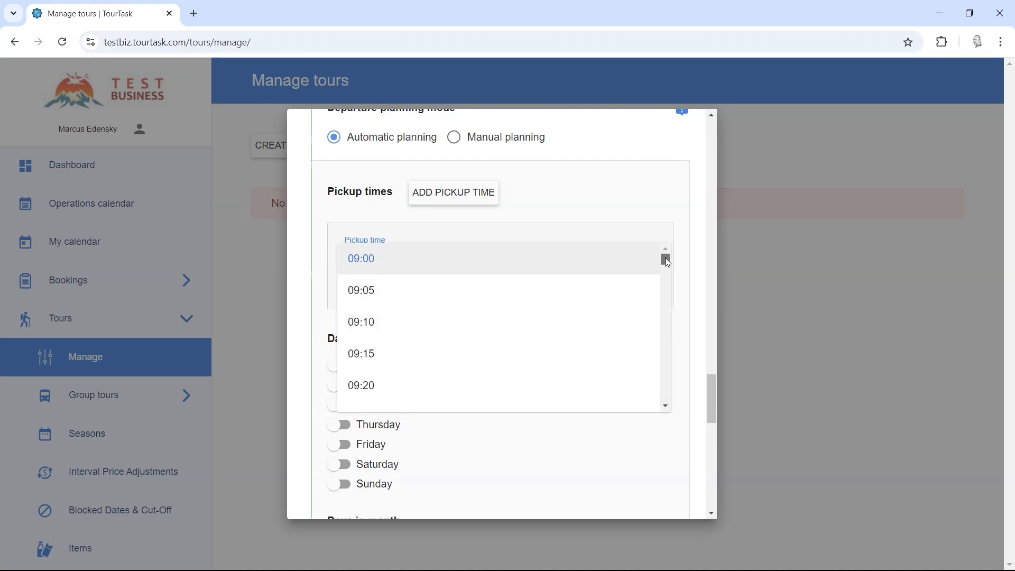
pyautogui.moveTo(667, 259); pyautogui.dragTo(670, 408)
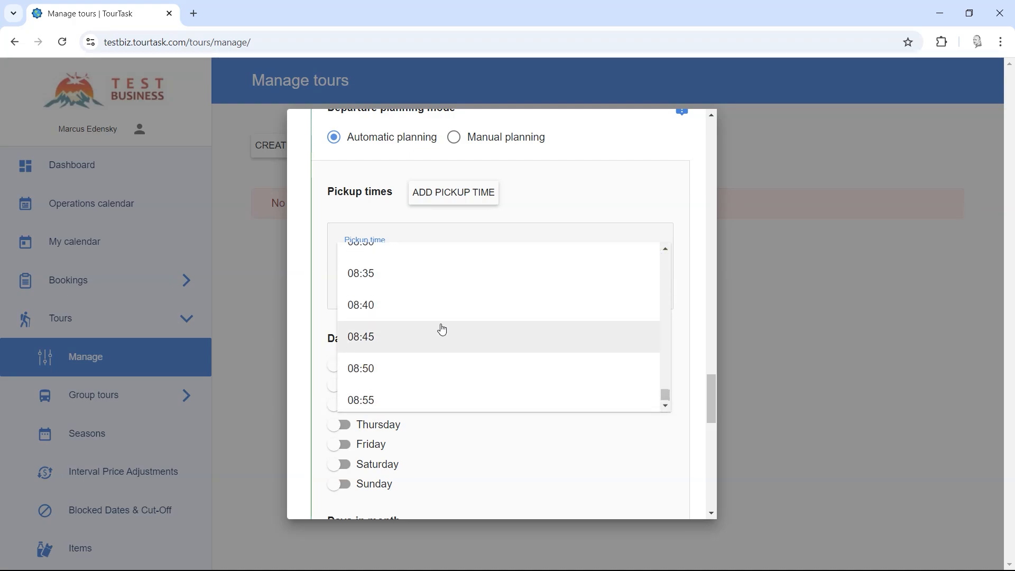
pyautogui.scroll(1, 392, 304)
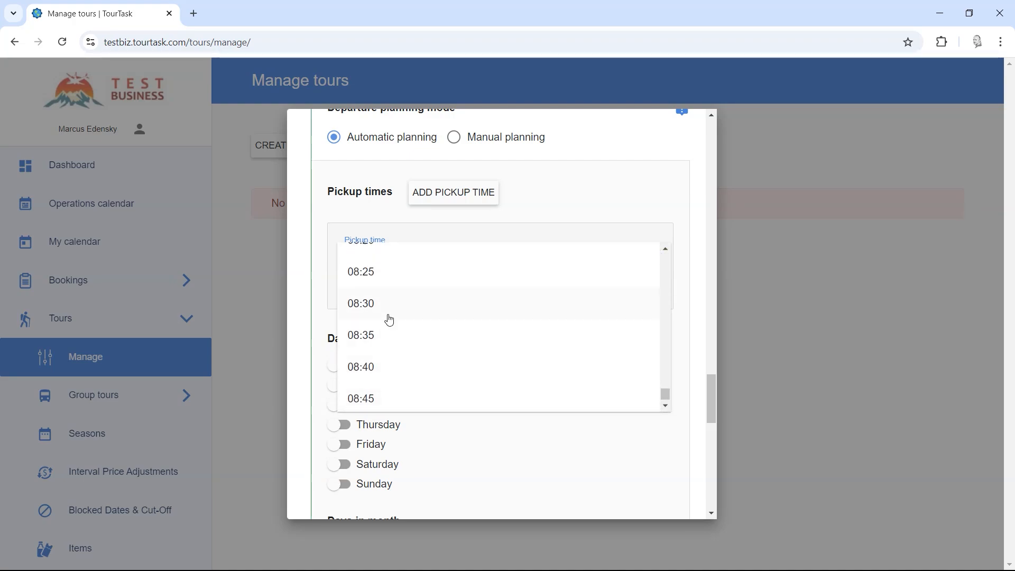
pyautogui.click(384, 311)
pyautogui.click(351, 290)
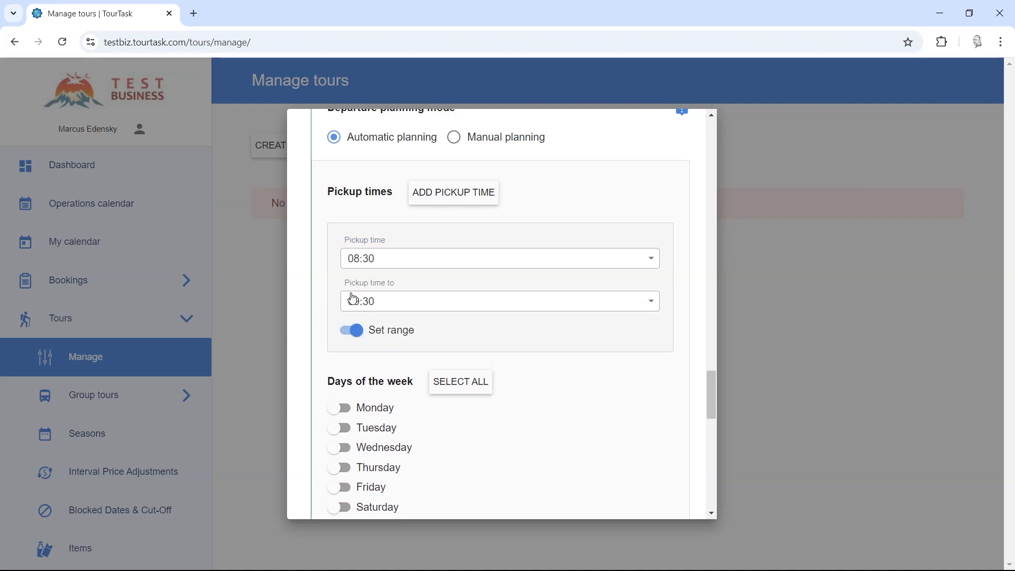
pyautogui.click(391, 305)
pyautogui.scroll(2, 385, 308)
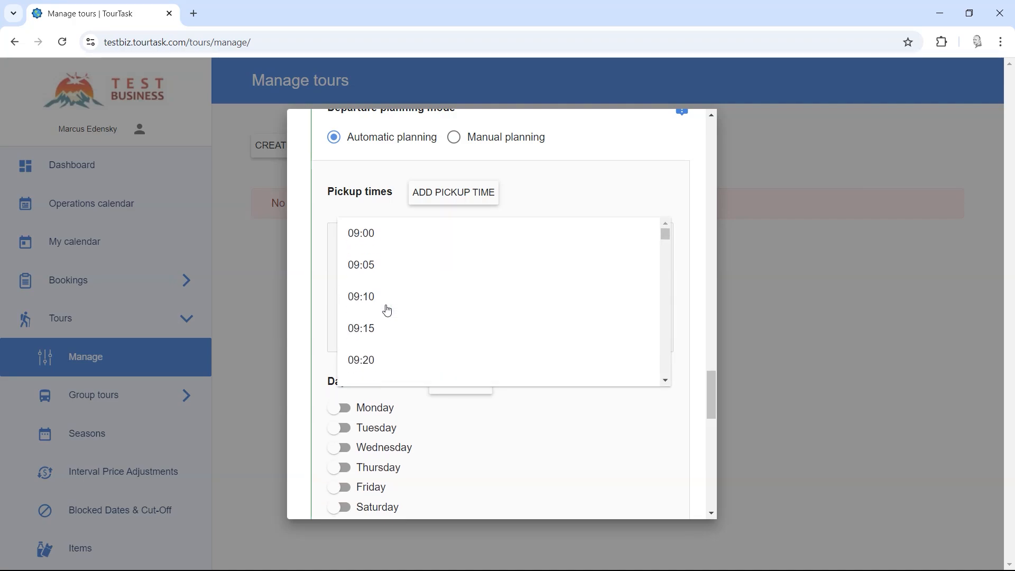
pyautogui.click(379, 237)
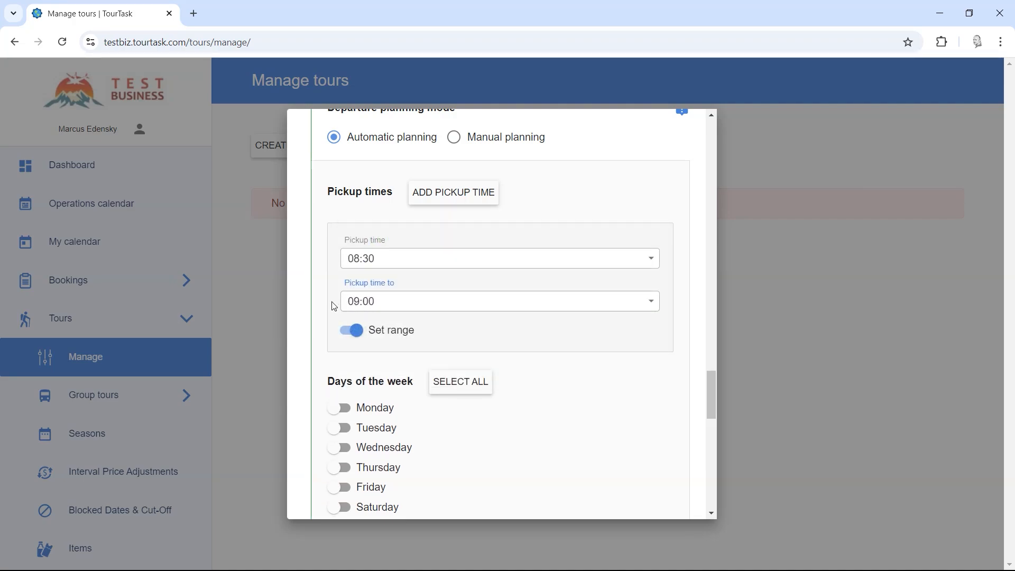
# Step: Add a second pickup at 15:00, then remove it with the red X
pyautogui.click(446, 200)
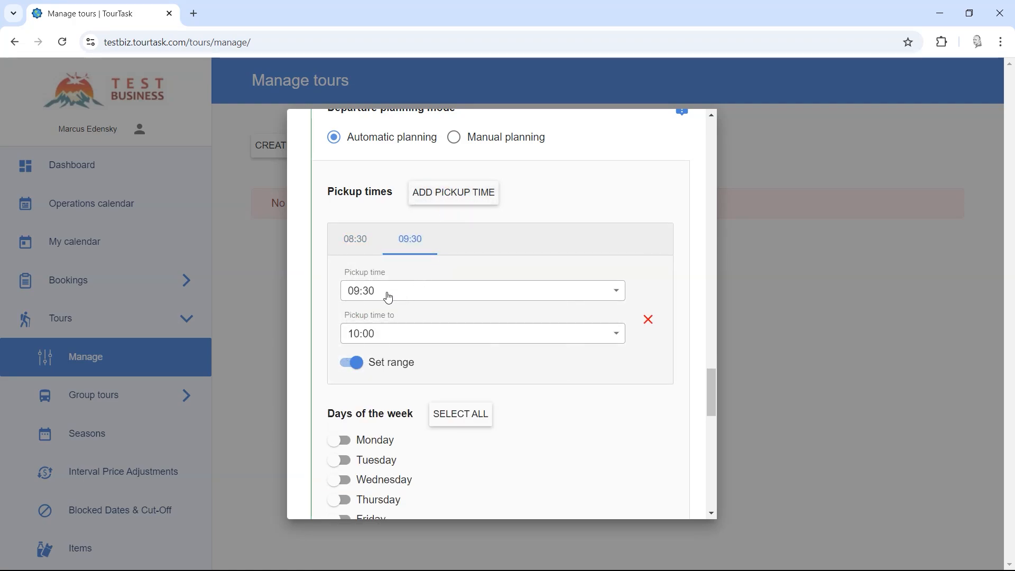
pyautogui.click(390, 297)
pyautogui.scroll(-7, 390, 307)
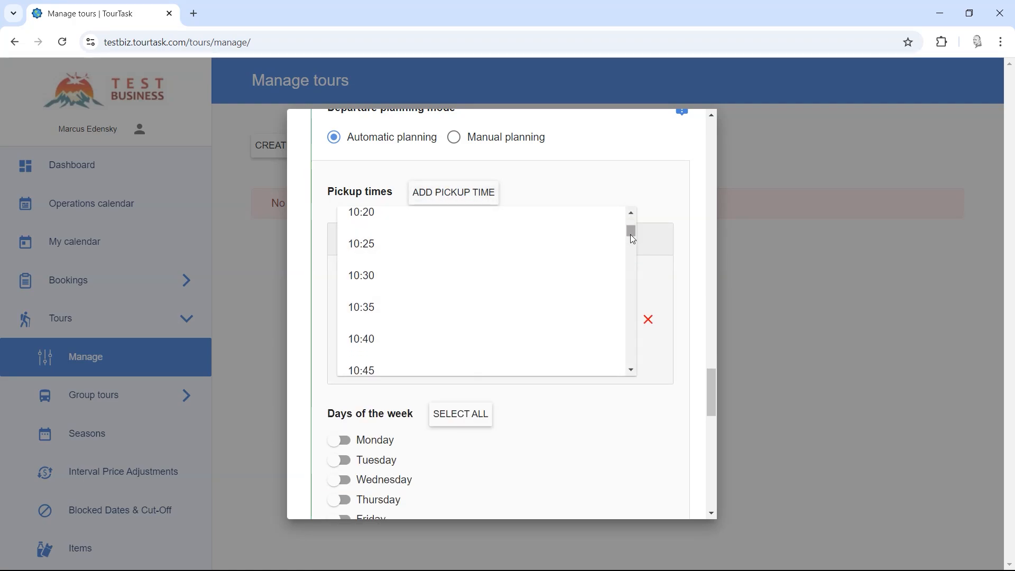
pyautogui.moveTo(633, 239); pyautogui.dragTo(630, 261)
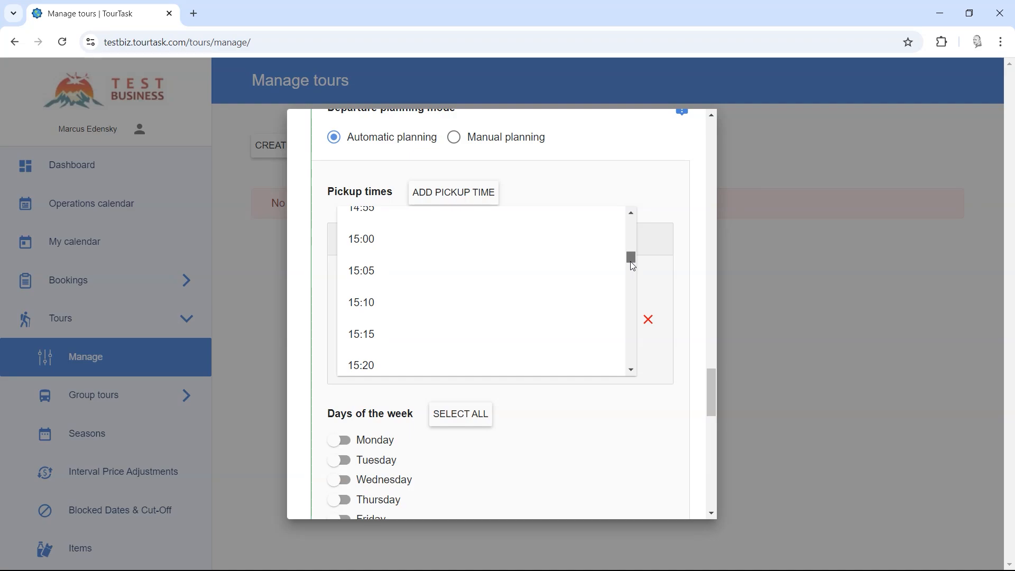
pyautogui.click(408, 249)
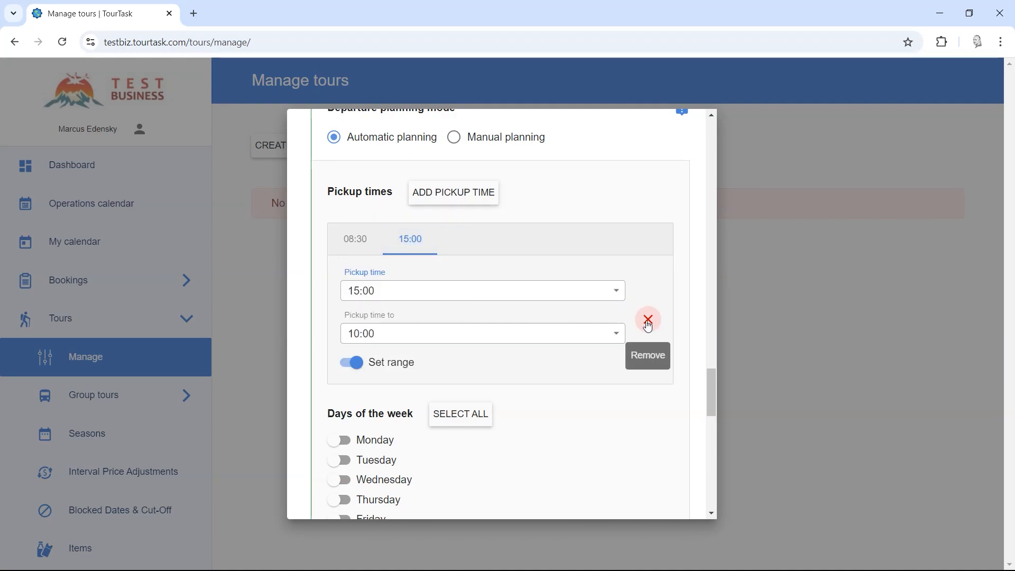
pyautogui.click(648, 321)
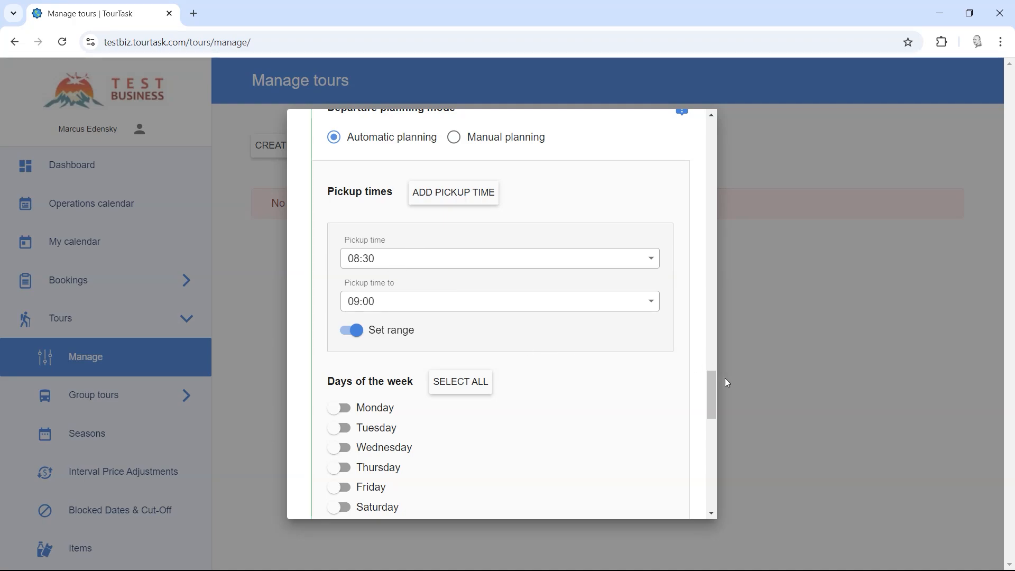
pyautogui.moveTo(712, 383); pyautogui.dragTo(716, 400)
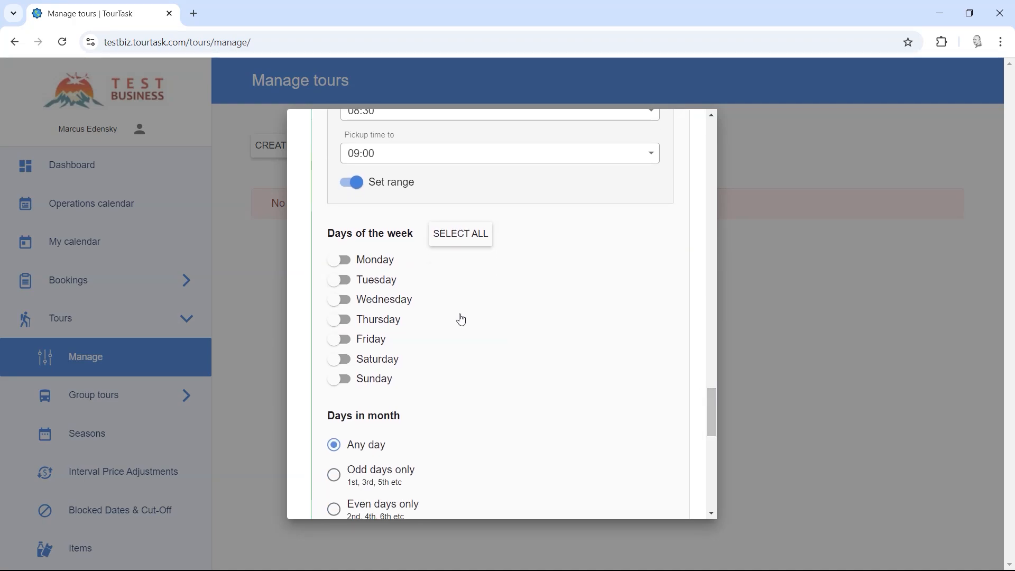
# Step: Run the tour on Mondays, Wednesdays and Fridays, on any day of the month
pyautogui.click(369, 265)
pyautogui.click(369, 305)
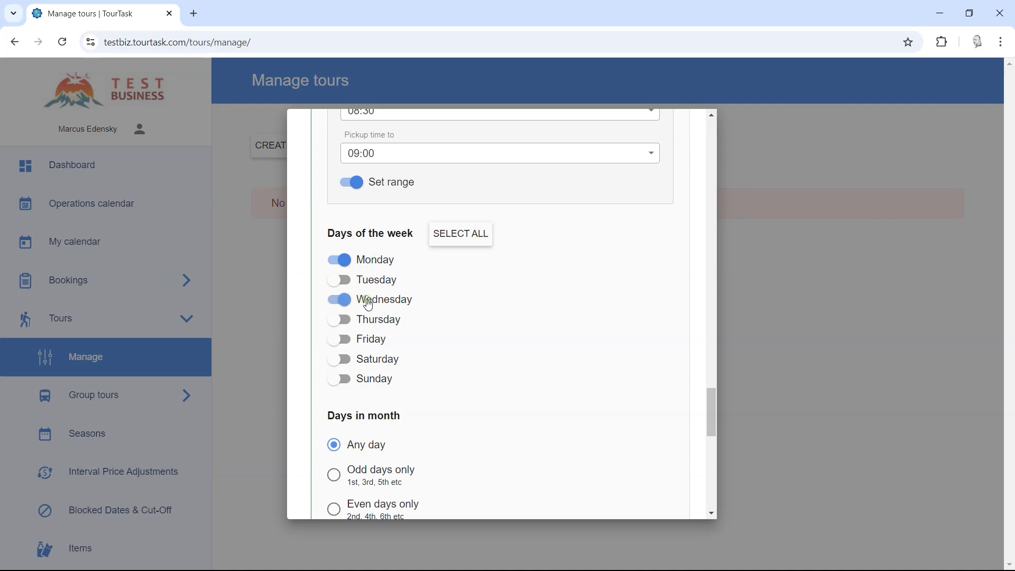
pyautogui.click(367, 338)
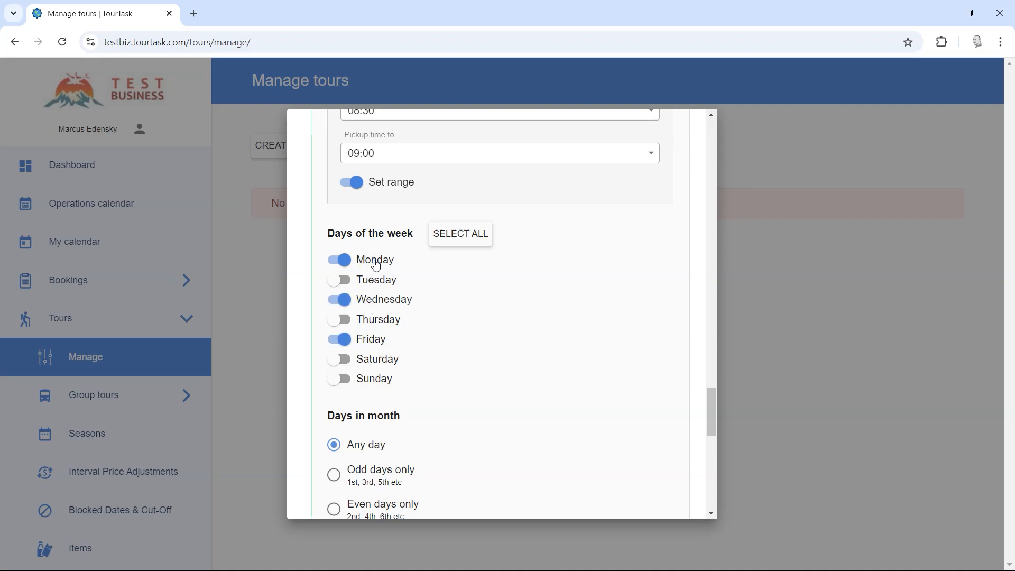
pyautogui.scroll(-3, 507, 349)
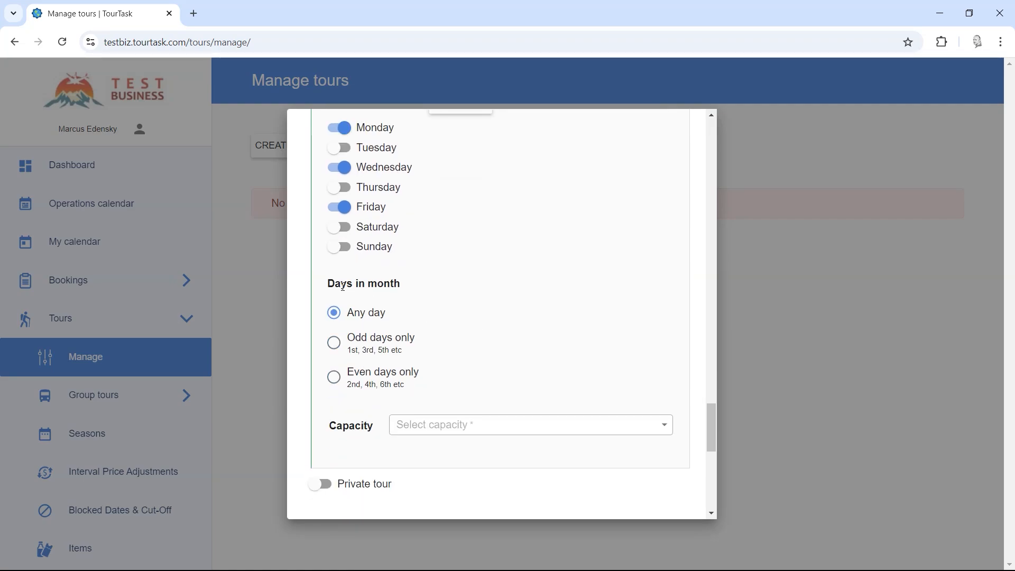
pyautogui.moveTo(326, 284); pyautogui.dragTo(411, 288)
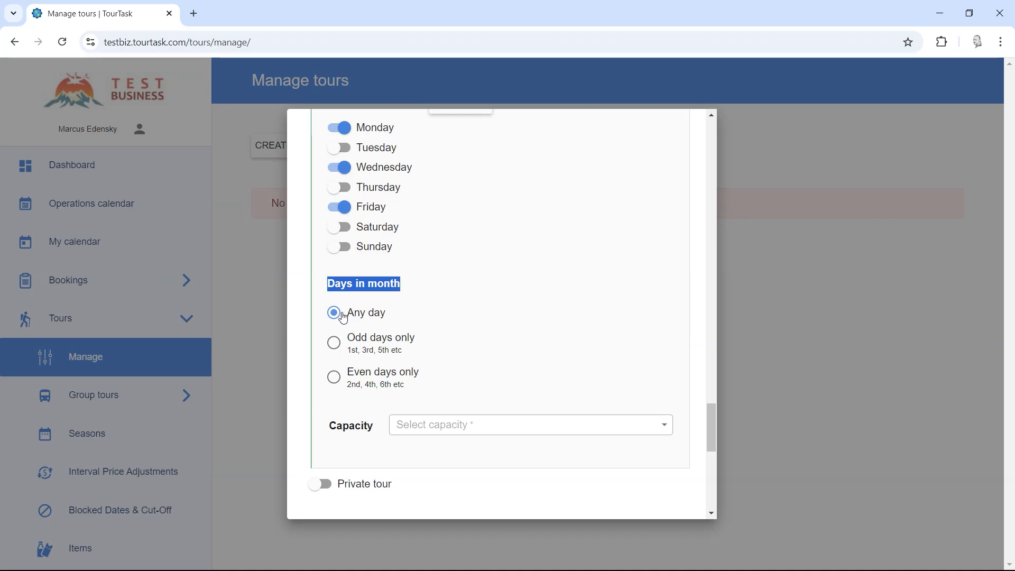
pyautogui.click(332, 284)
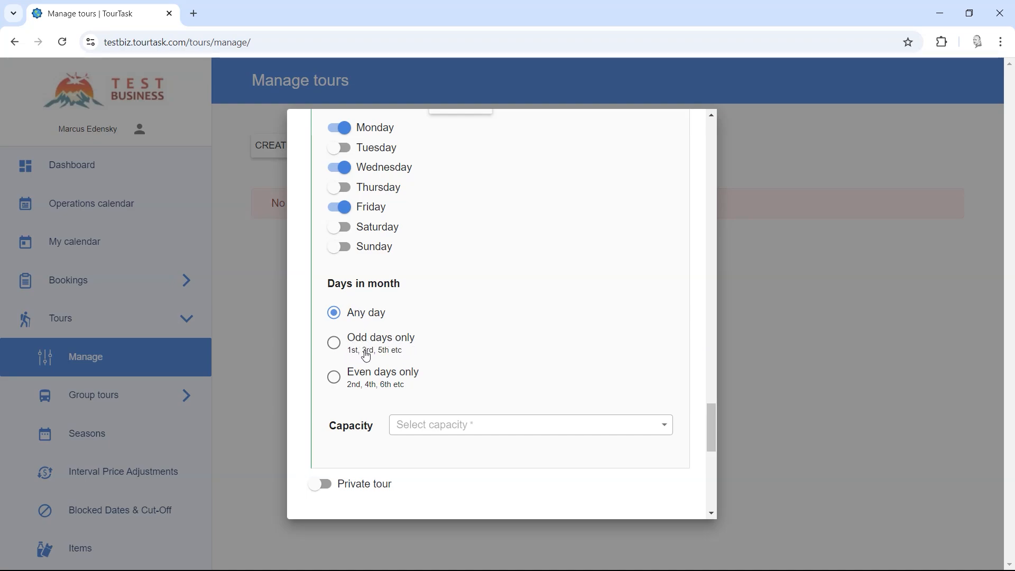
pyautogui.click(332, 345)
pyautogui.click(334, 377)
pyautogui.click(335, 314)
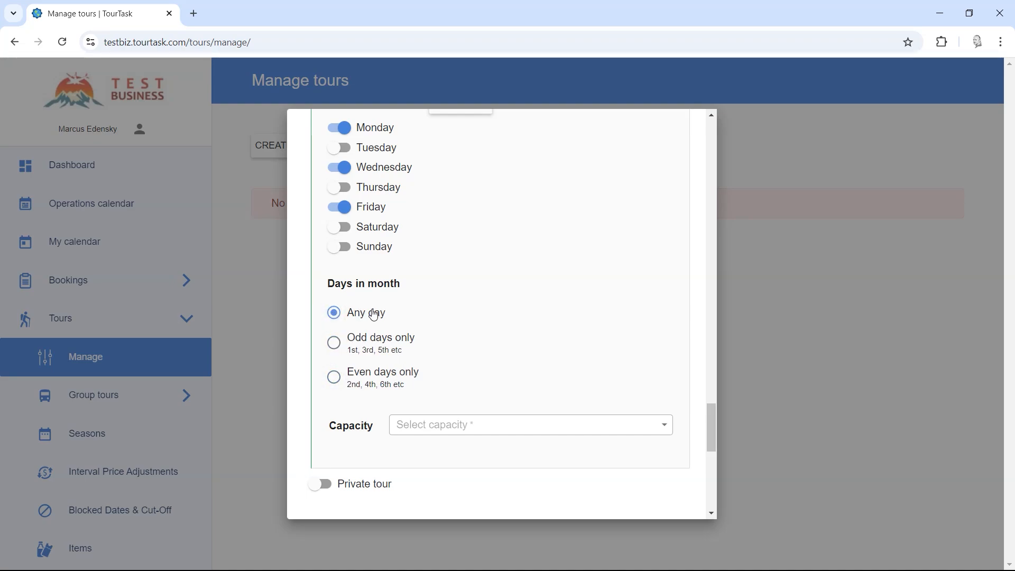
# Step: Choose 20 from the Capacity dropdown
pyautogui.scroll(-1, 428, 333)
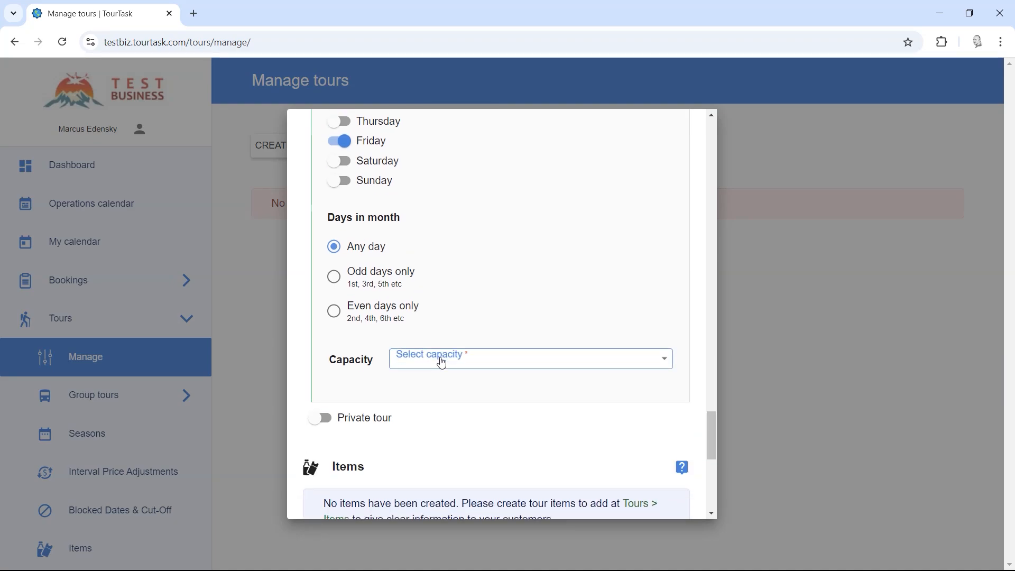
pyautogui.click(439, 359)
pyautogui.scroll(-3, 435, 418)
pyautogui.scroll(-6, 438, 421)
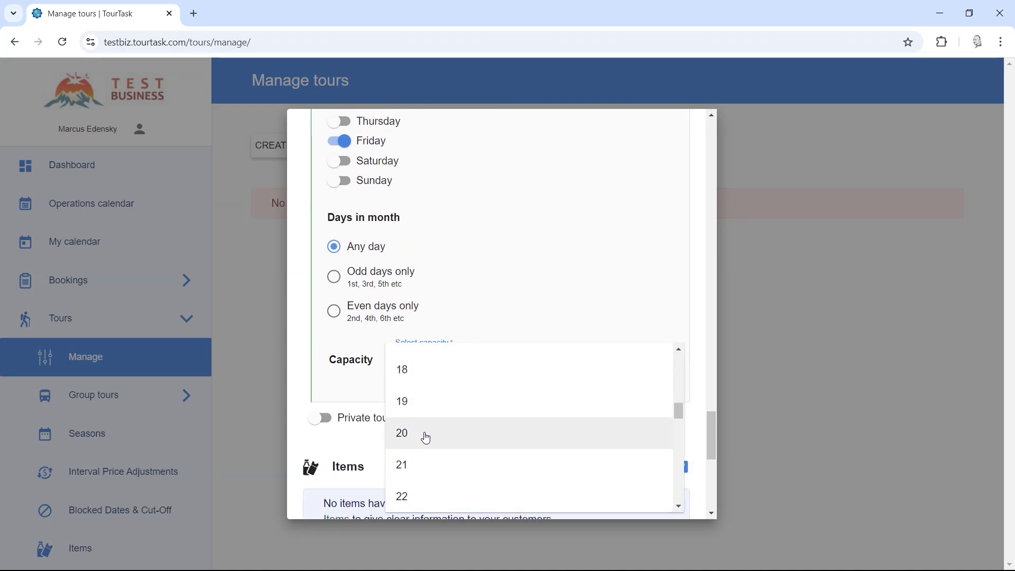
pyautogui.click(426, 438)
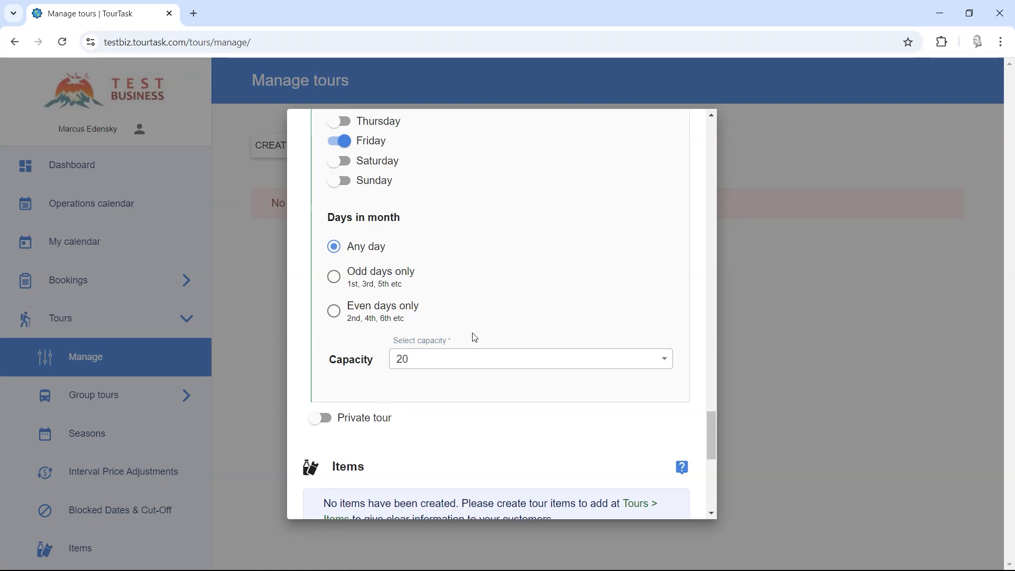
pyautogui.scroll(2, 540, 342)
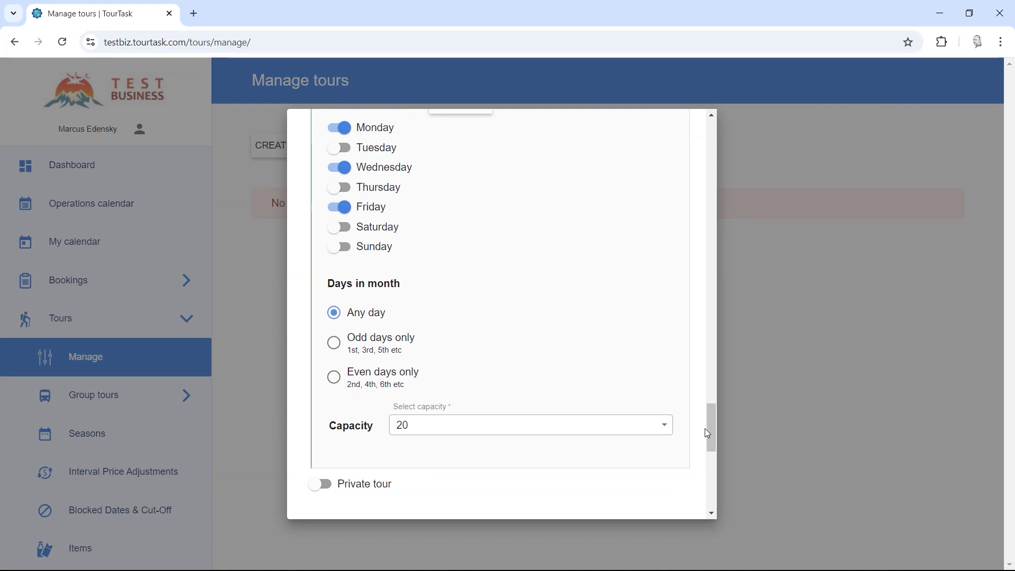
pyautogui.moveTo(707, 434); pyautogui.dragTo(710, 413)
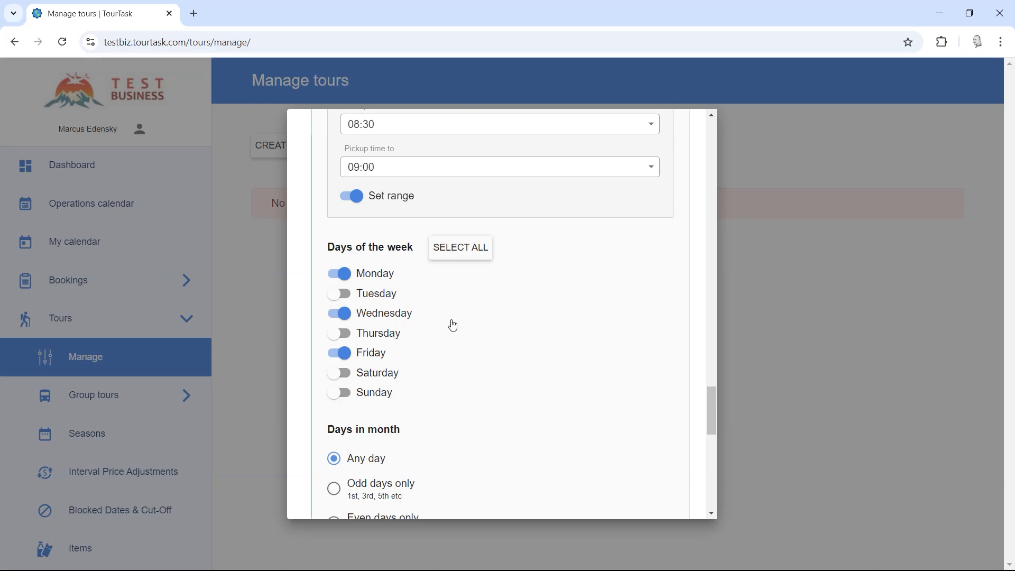
pyautogui.scroll(5, 417, 323)
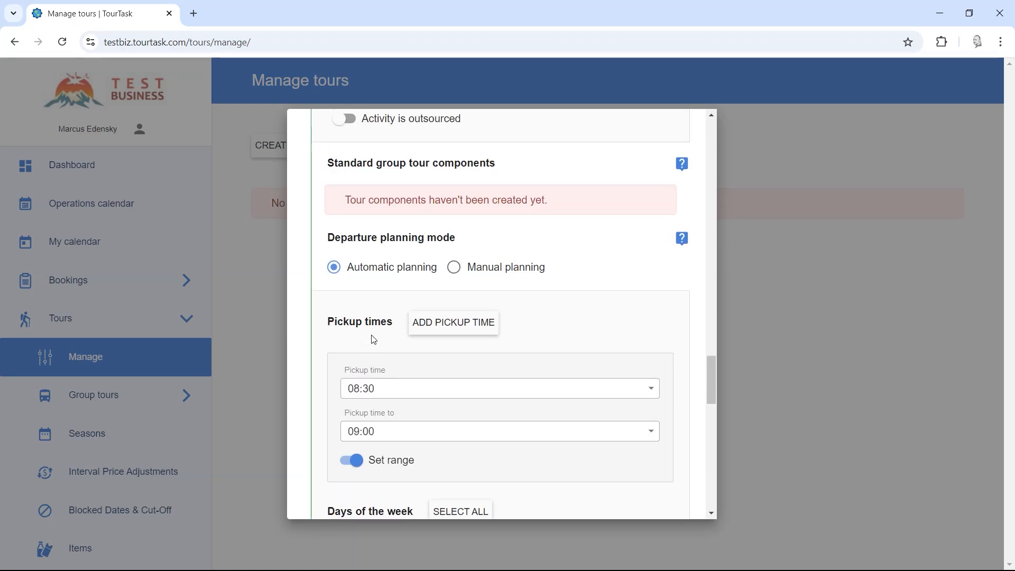
pyautogui.click(466, 268)
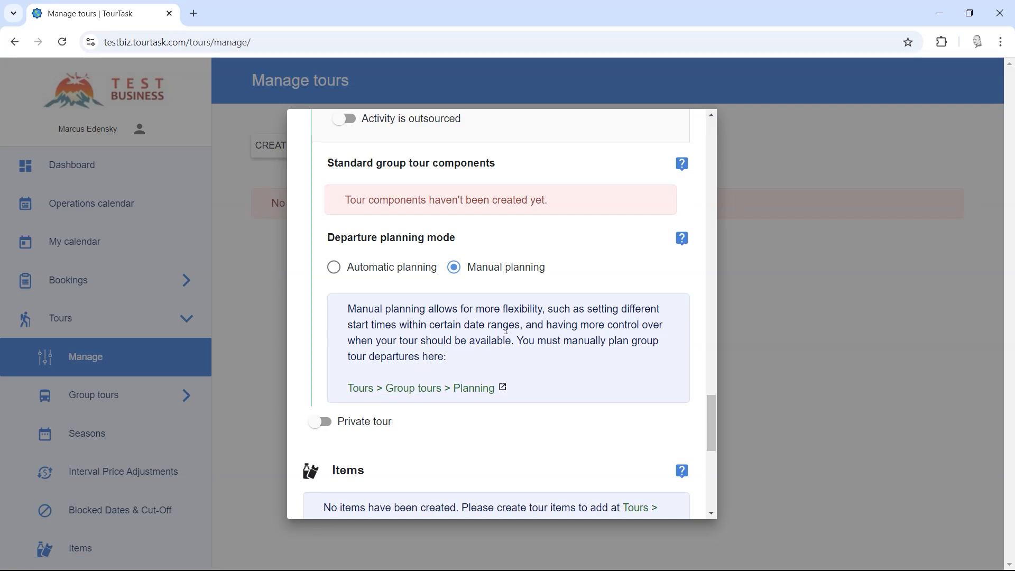
pyautogui.click(376, 268)
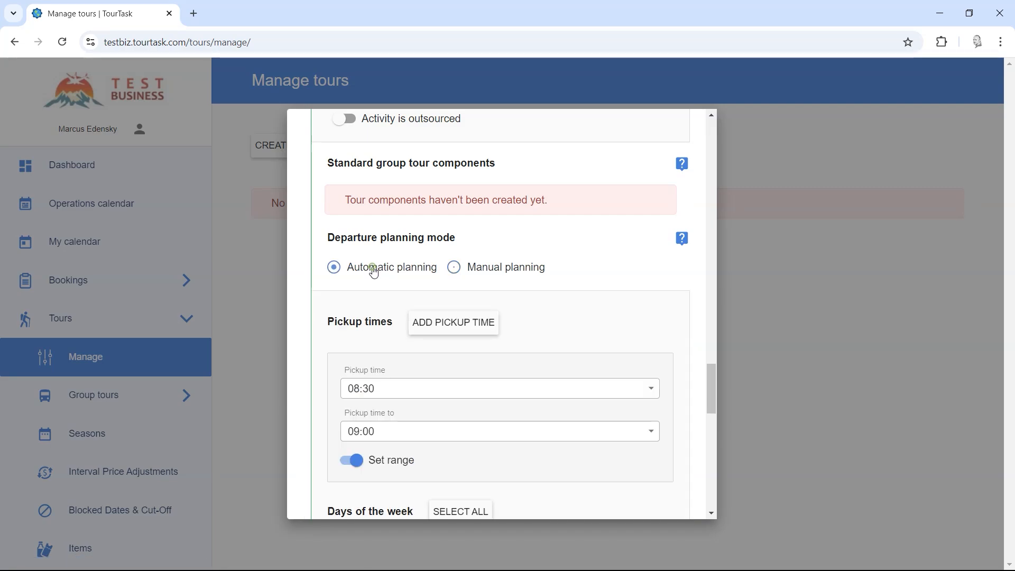
pyautogui.moveTo(709, 373); pyautogui.dragTo(705, 450)
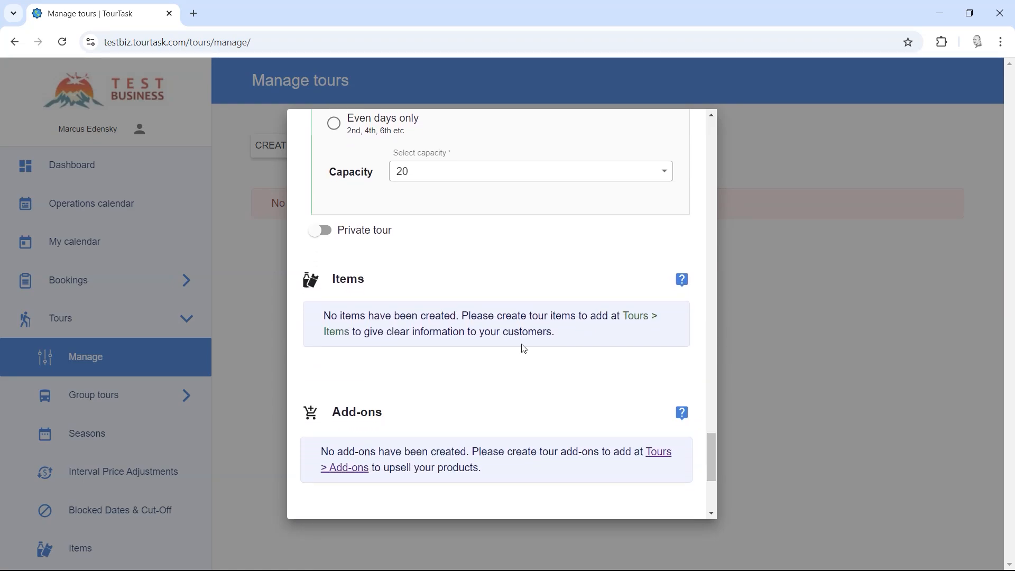
# Step: Enable Private tour with a 300 USD base price and 60 USD per person
pyautogui.click(321, 229)
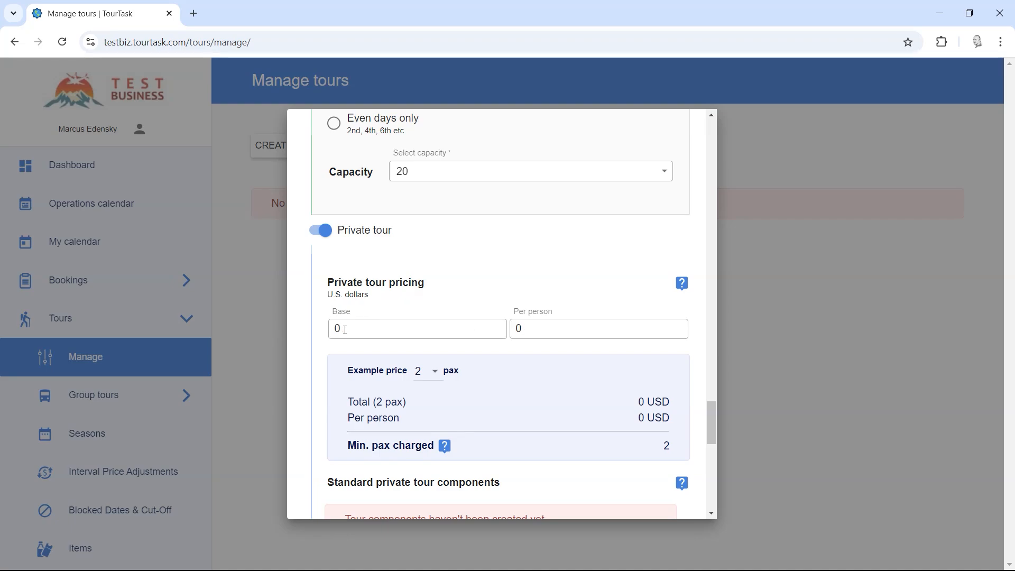
pyautogui.doubleClick(341, 328)
pyautogui.write('300')
pyautogui.click(511, 332)
pyautogui.write('60')
# Step: Check the 420 USD example total and open the Example price pax dropdown
pyautogui.scroll(-1, 581, 404)
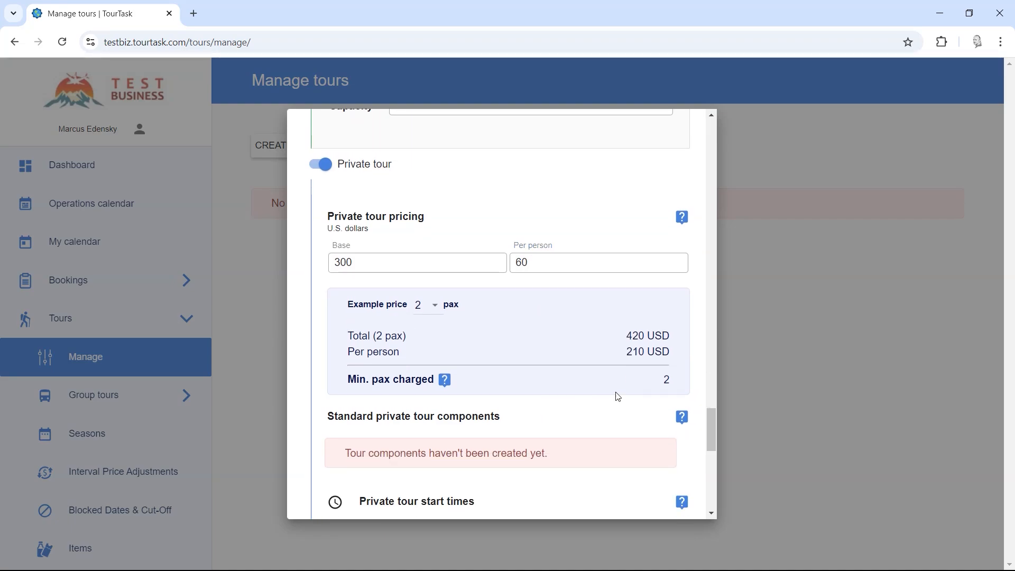
pyautogui.doubleClick(635, 335)
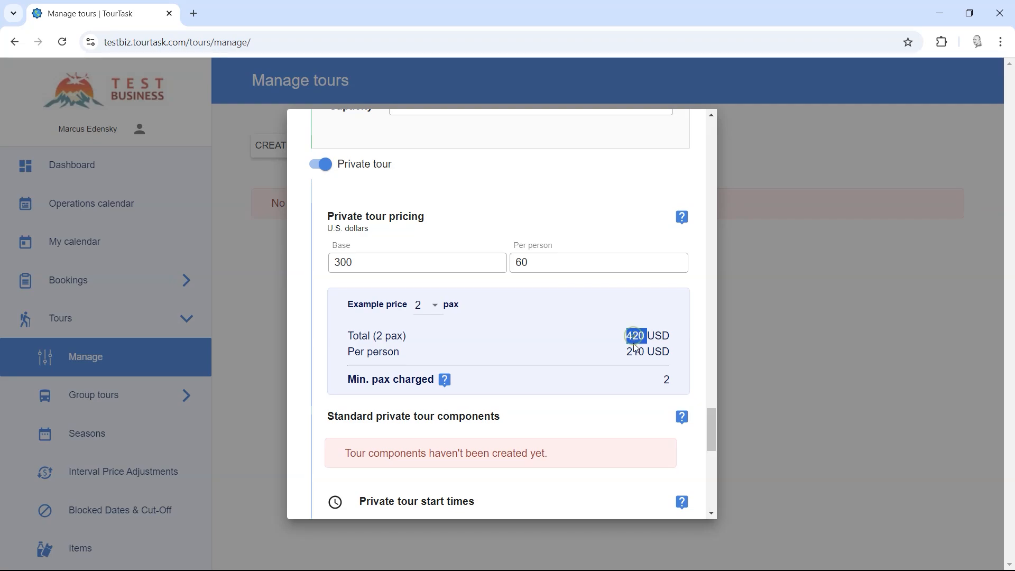
pyautogui.click(432, 330)
pyautogui.moveTo(376, 336); pyautogui.dragTo(347, 337)
pyautogui.doubleClick(635, 335)
pyautogui.click(606, 340)
pyautogui.click(431, 306)
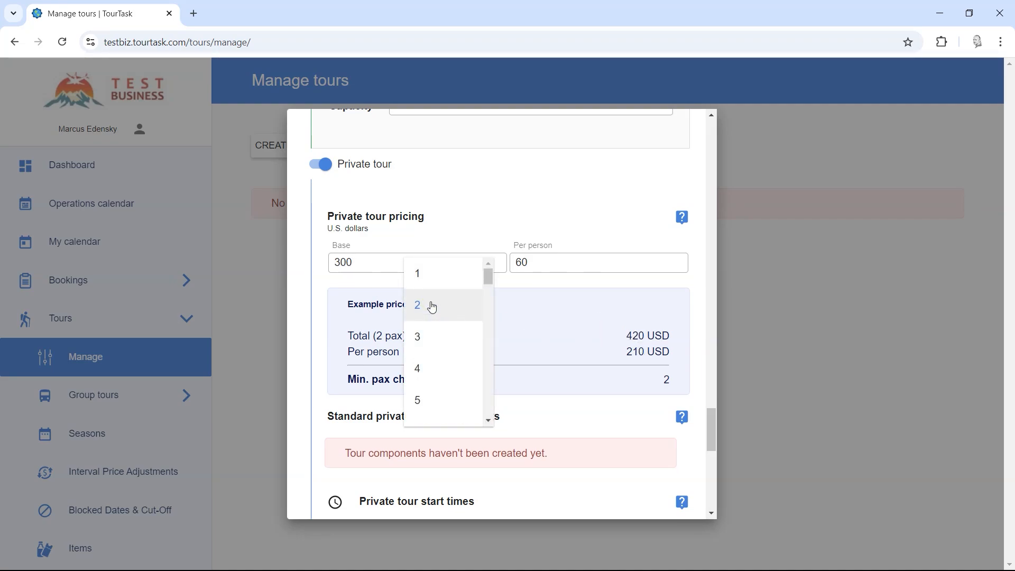
pyautogui.scroll(-1, 434, 386)
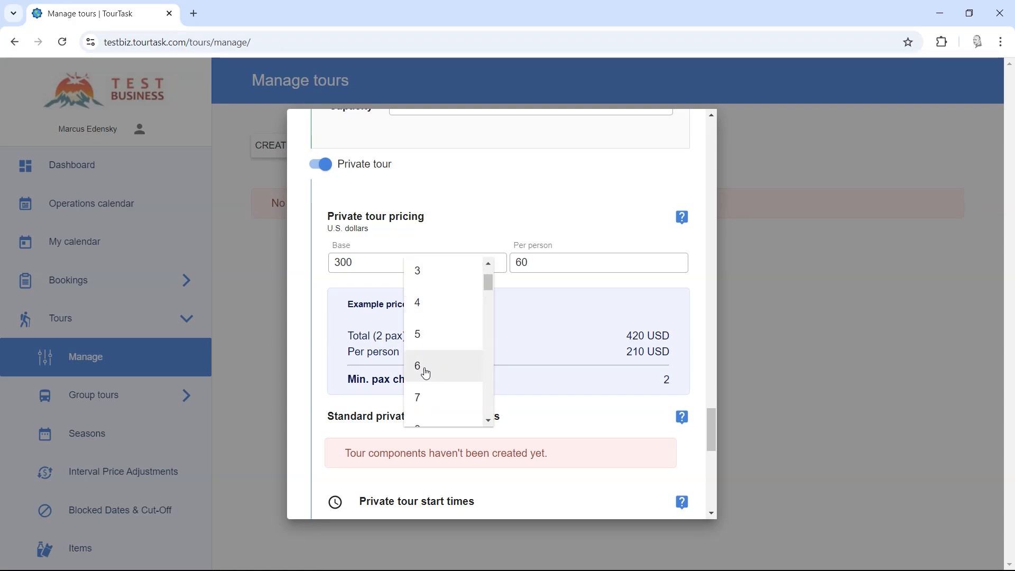
pyautogui.scroll(-2, 426, 371)
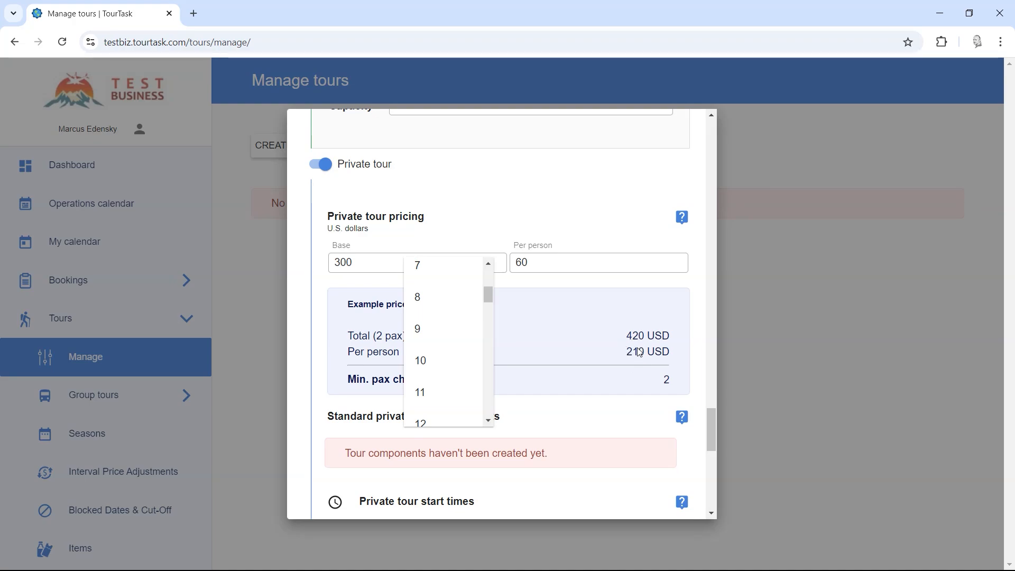
pyautogui.click(433, 361)
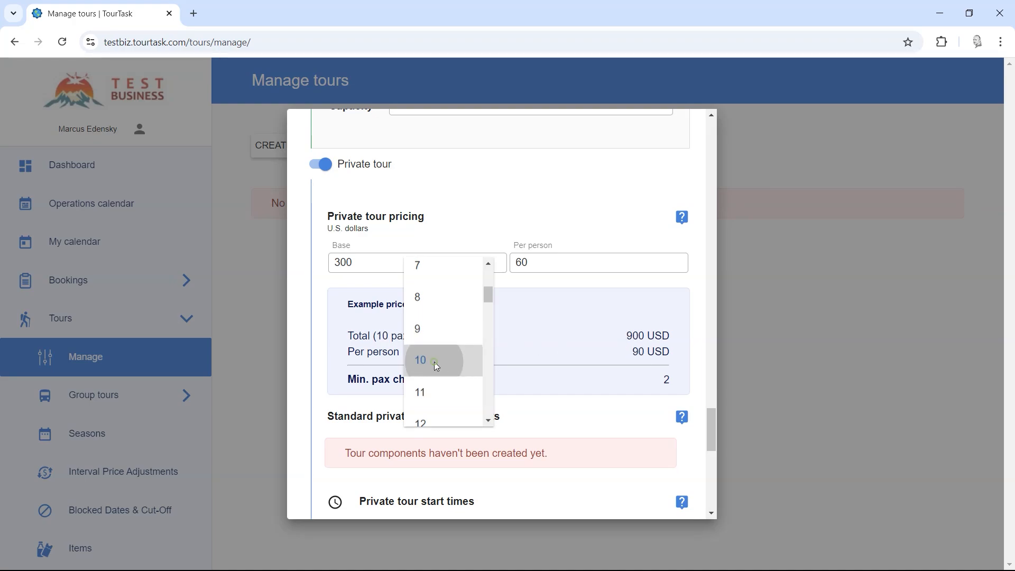
pyautogui.doubleClick(634, 335)
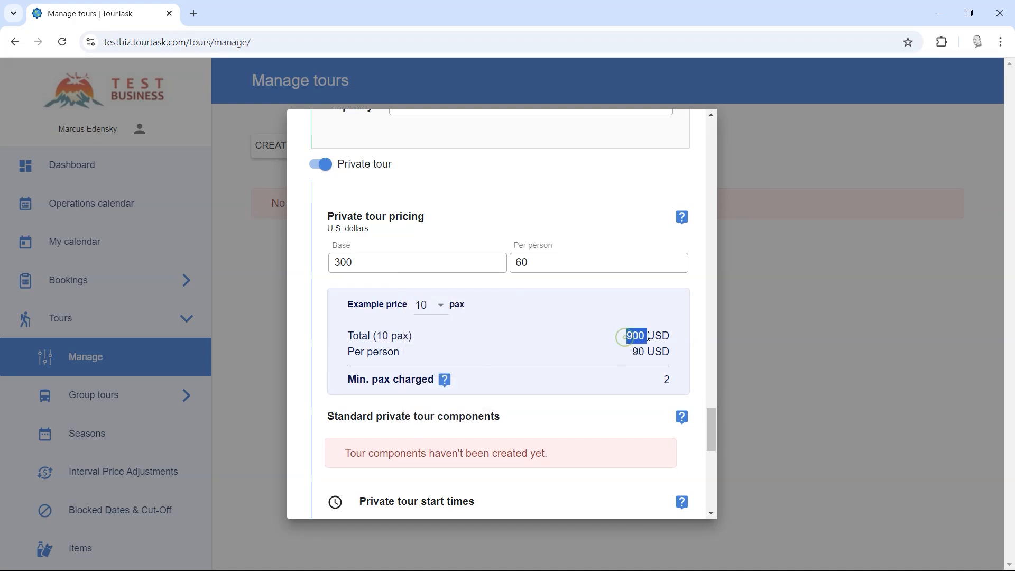
pyautogui.doubleClick(637, 352)
pyautogui.click(596, 354)
pyautogui.click(427, 304)
pyautogui.scroll(5, 428, 303)
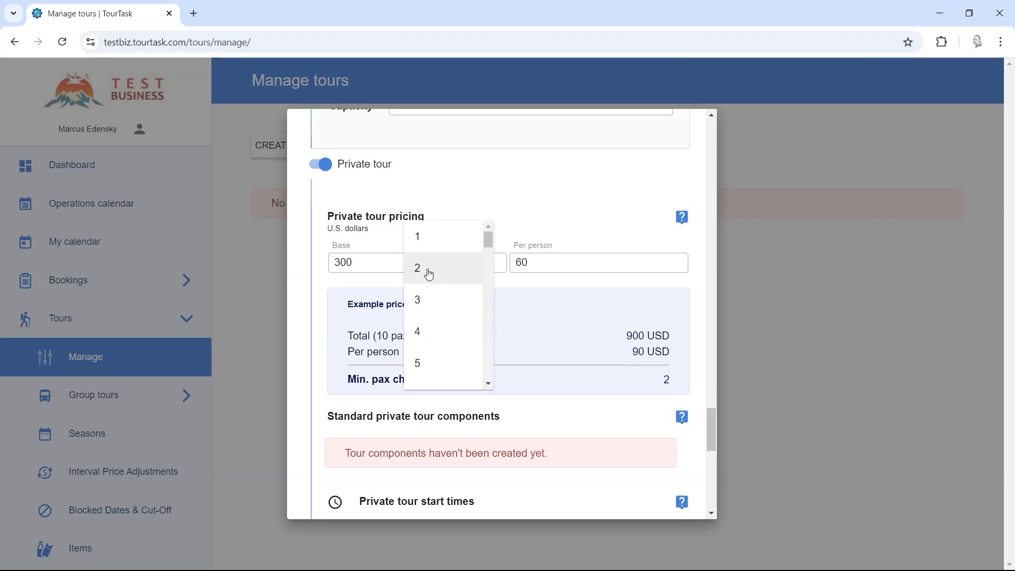
pyautogui.click(426, 271)
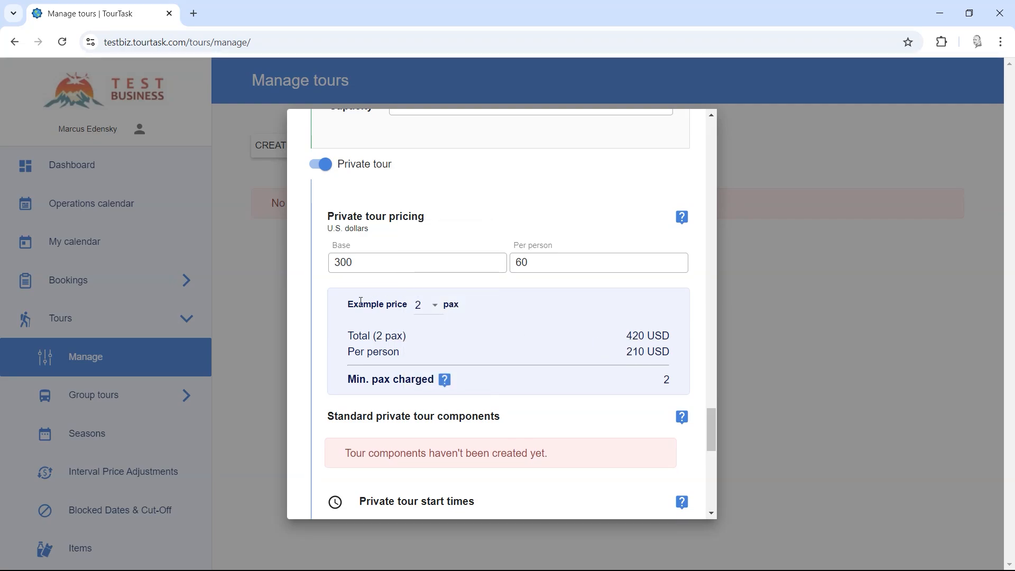
pyautogui.moveTo(351, 306); pyautogui.dragTo(509, 312)
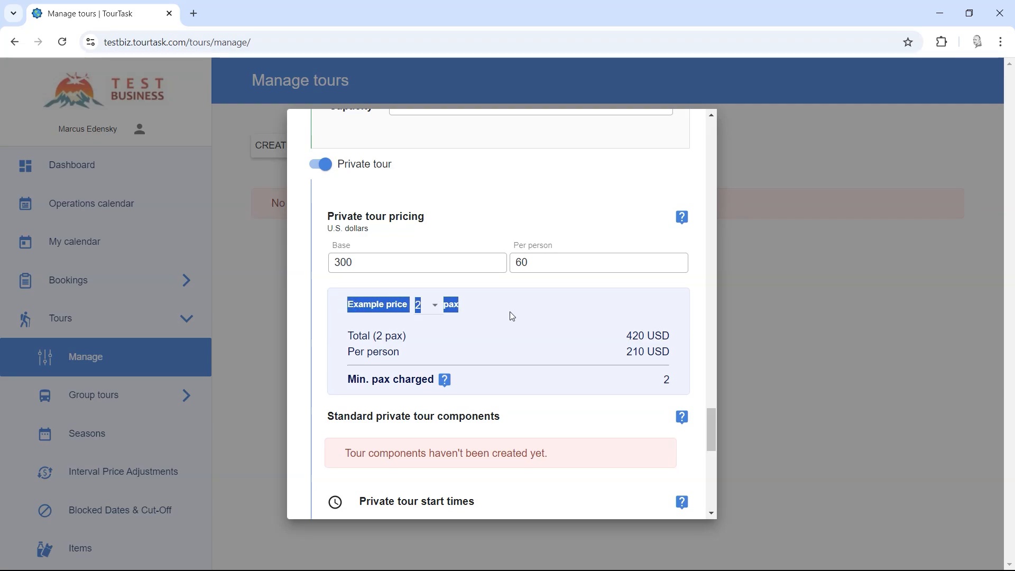
pyautogui.click(510, 311)
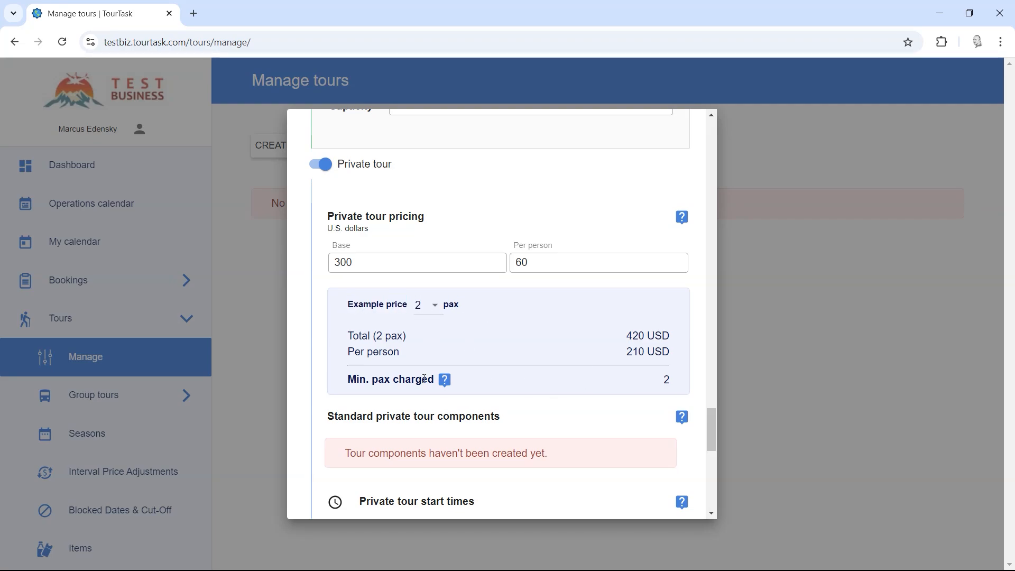
pyautogui.moveTo(350, 382); pyautogui.dragTo(407, 380)
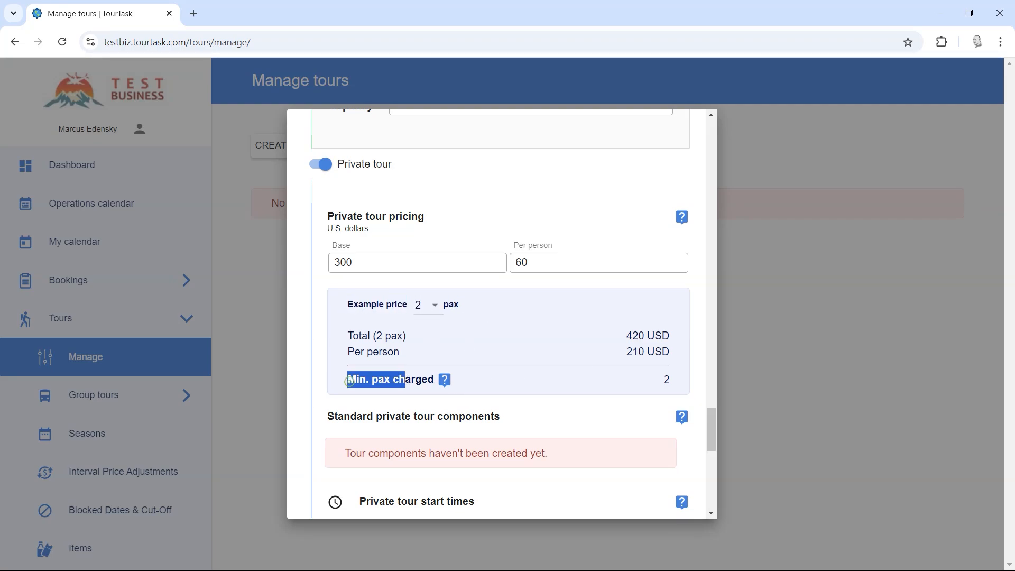
pyautogui.click(422, 379)
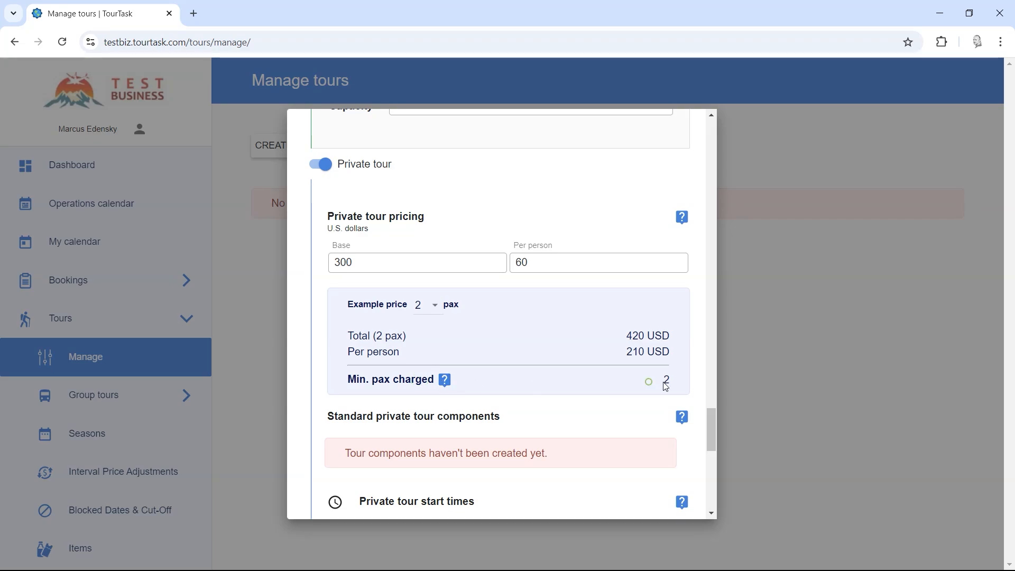
pyautogui.moveTo(649, 381); pyautogui.dragTo(671, 381)
# Step: View and close the Min. pax charged explanation
pyautogui.click(530, 375)
pyautogui.click(448, 381)
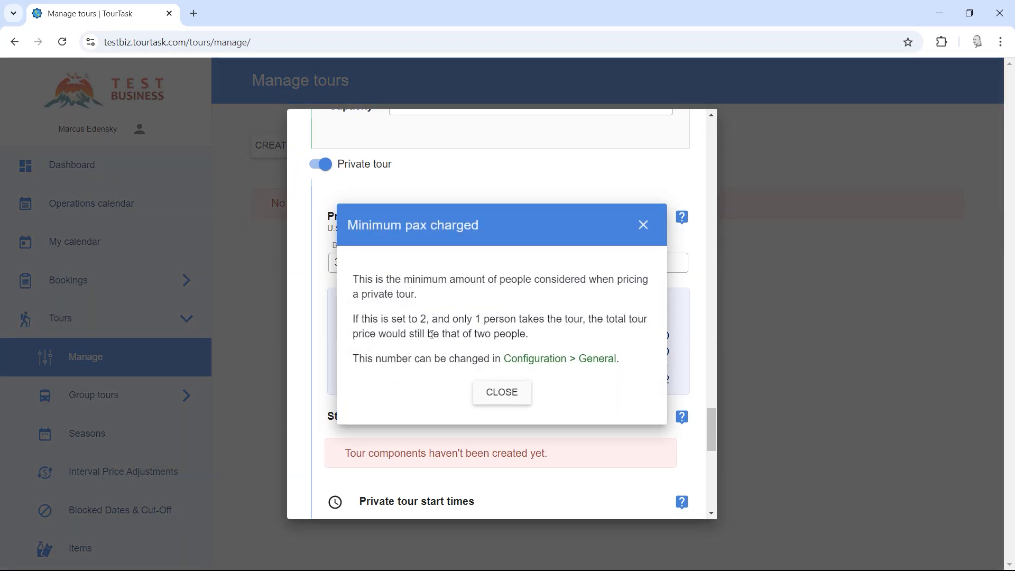
pyautogui.click(484, 392)
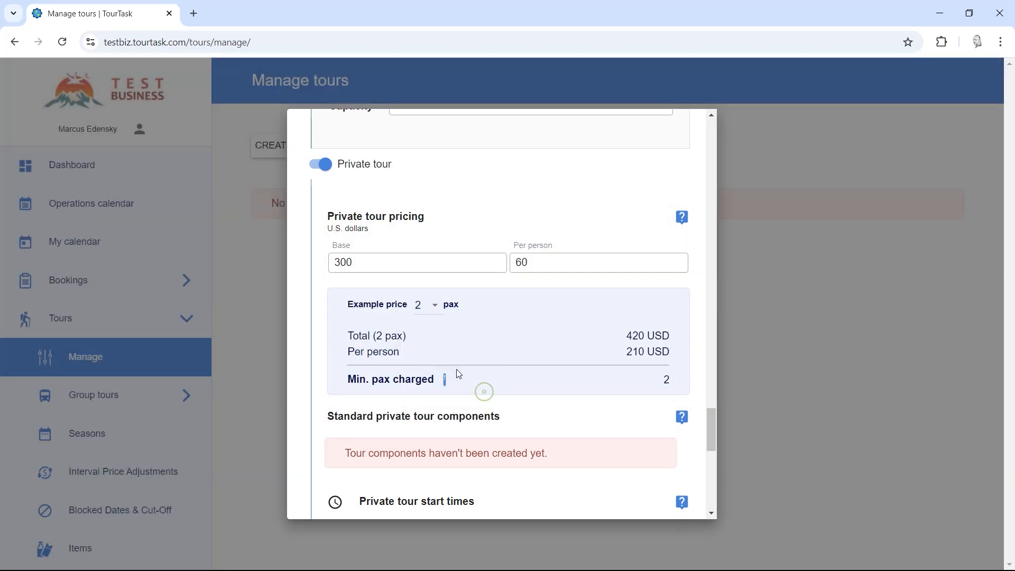
# Step: Preview example prices for 1, 2 and finally 3 pax, showing a 480 USD total
pyautogui.click(429, 306)
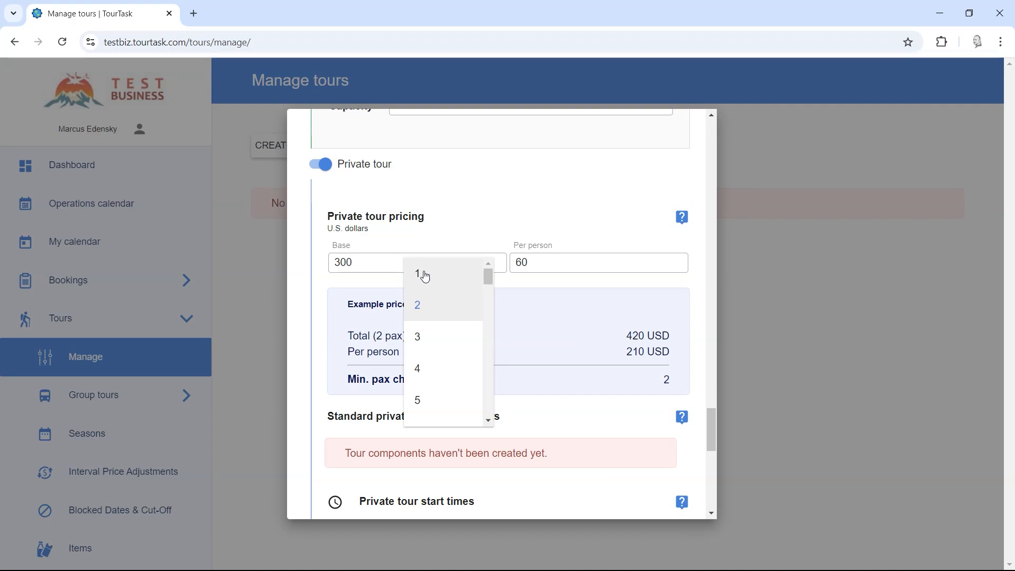
pyautogui.click(425, 276)
pyautogui.moveTo(625, 337); pyautogui.dragTo(642, 337)
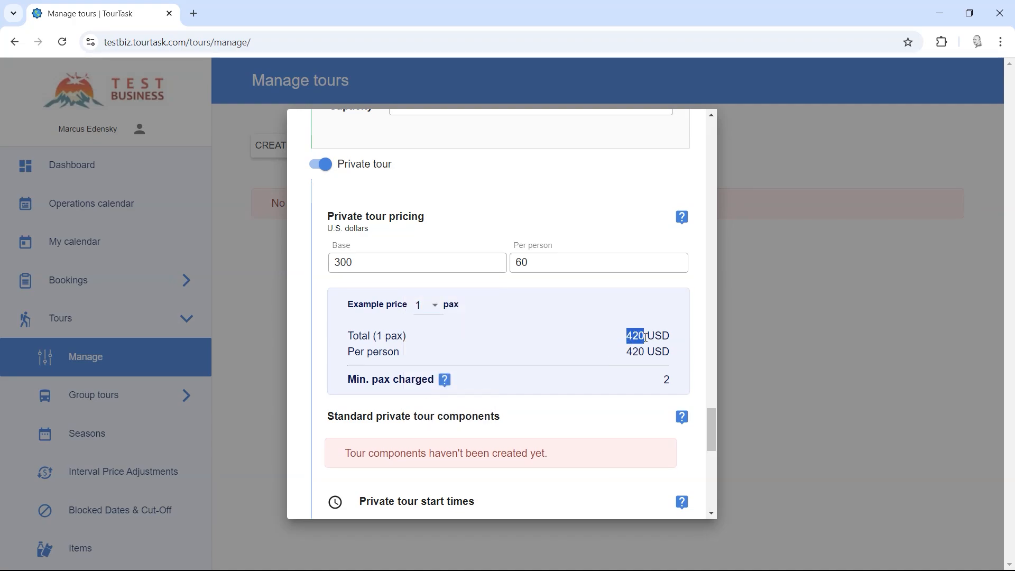
pyautogui.click(594, 341)
pyautogui.click(430, 306)
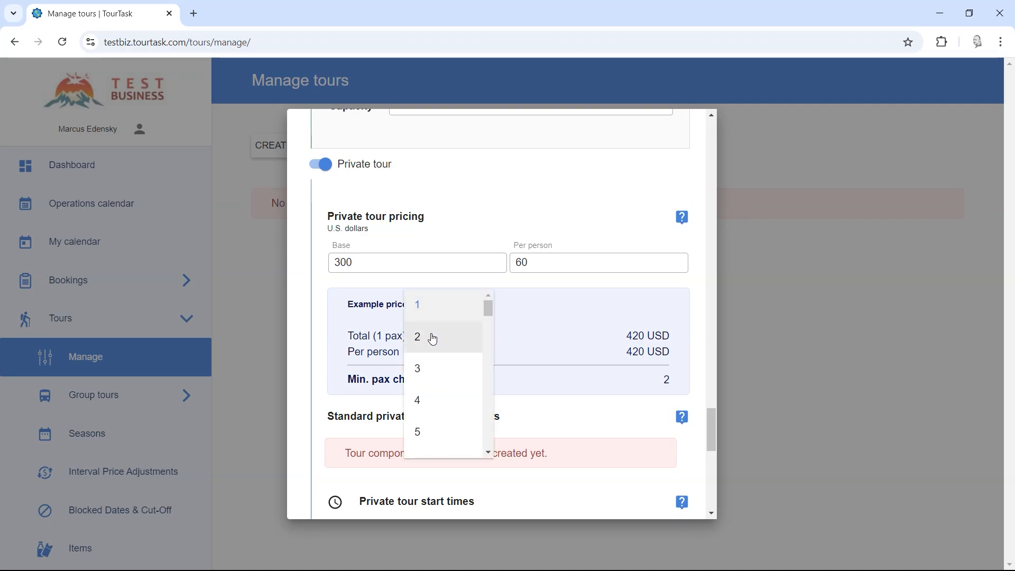
pyautogui.click(437, 337)
pyautogui.doubleClick(637, 336)
pyautogui.click(430, 306)
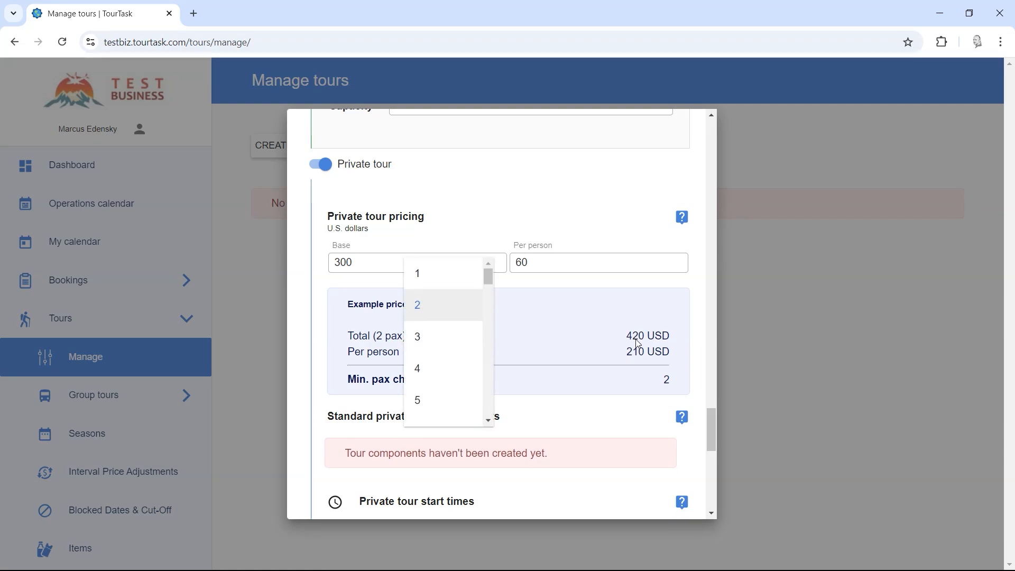
pyautogui.click(453, 341)
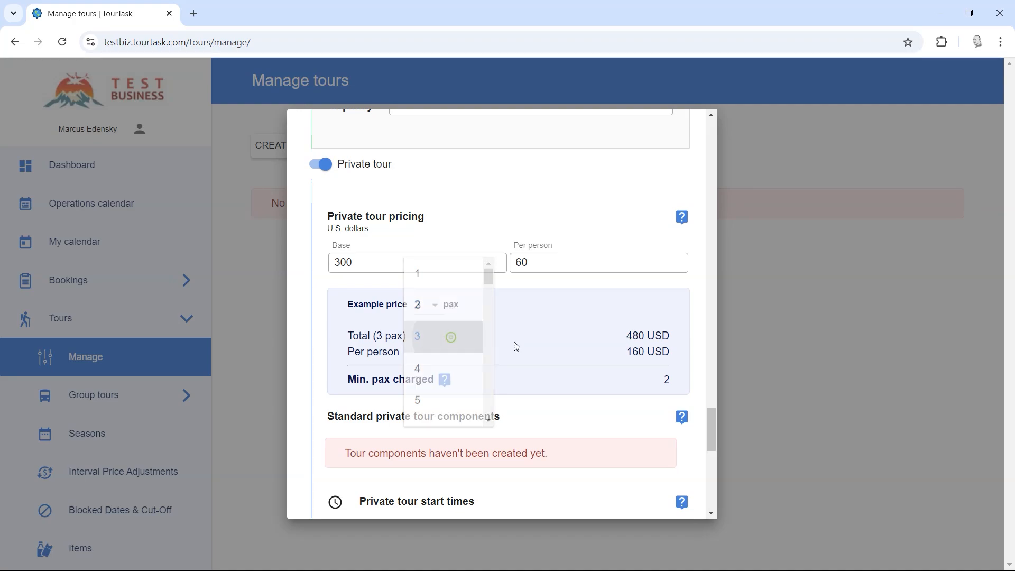
pyautogui.doubleClick(637, 336)
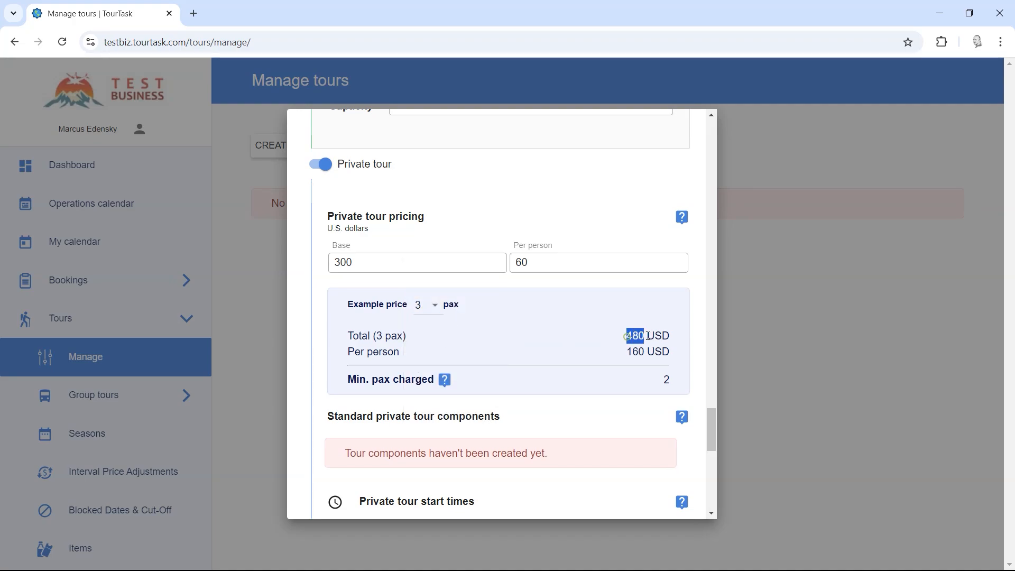
pyautogui.click(601, 345)
pyautogui.scroll(-2, 587, 365)
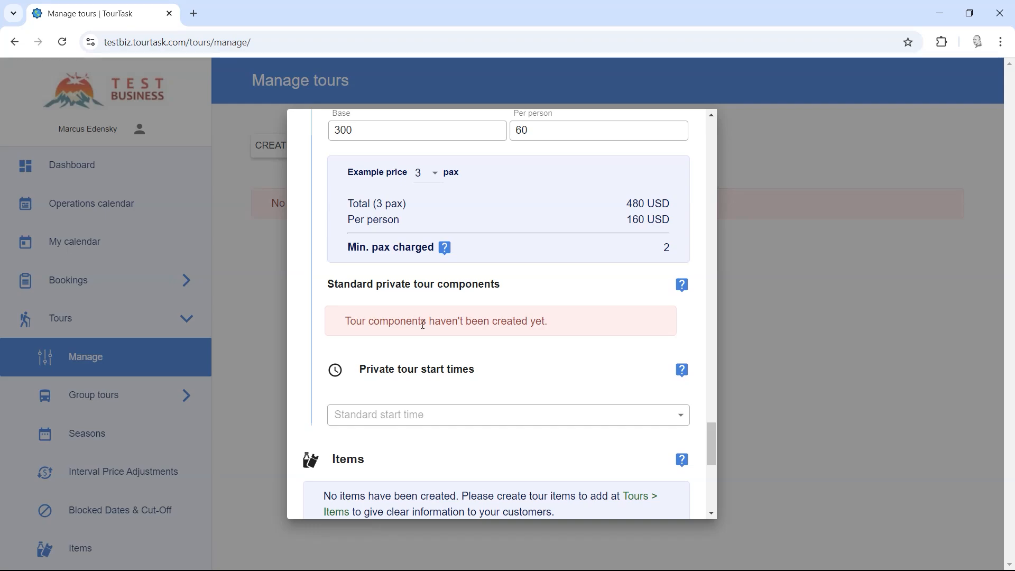
pyautogui.moveTo(549, 331)
pyautogui.mouseDown()
pyautogui.moveTo(346, 322)
pyautogui.moveTo(566, 327)
pyautogui.mouseUp()
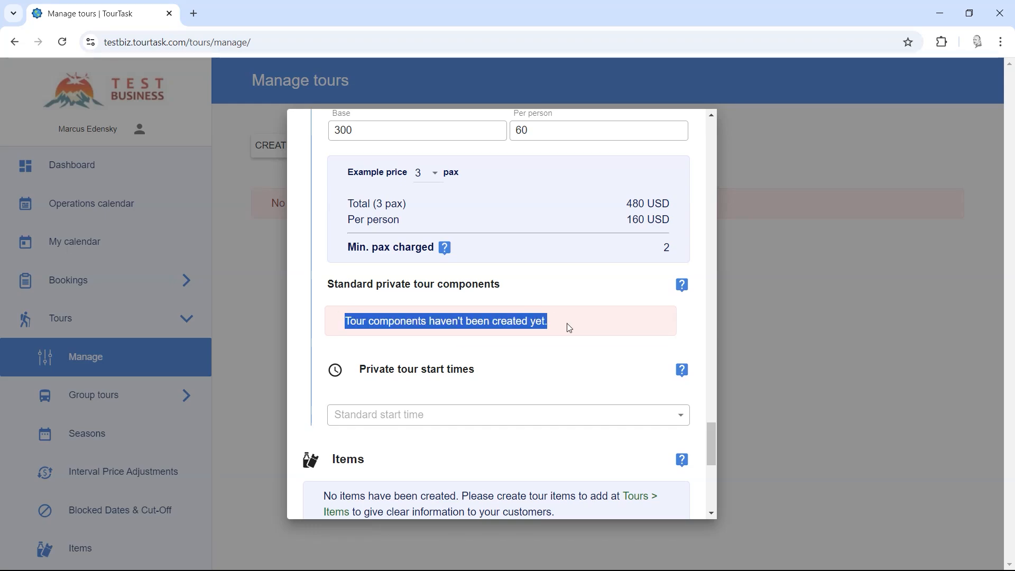
pyautogui.click(579, 328)
pyautogui.scroll(-3, 548, 297)
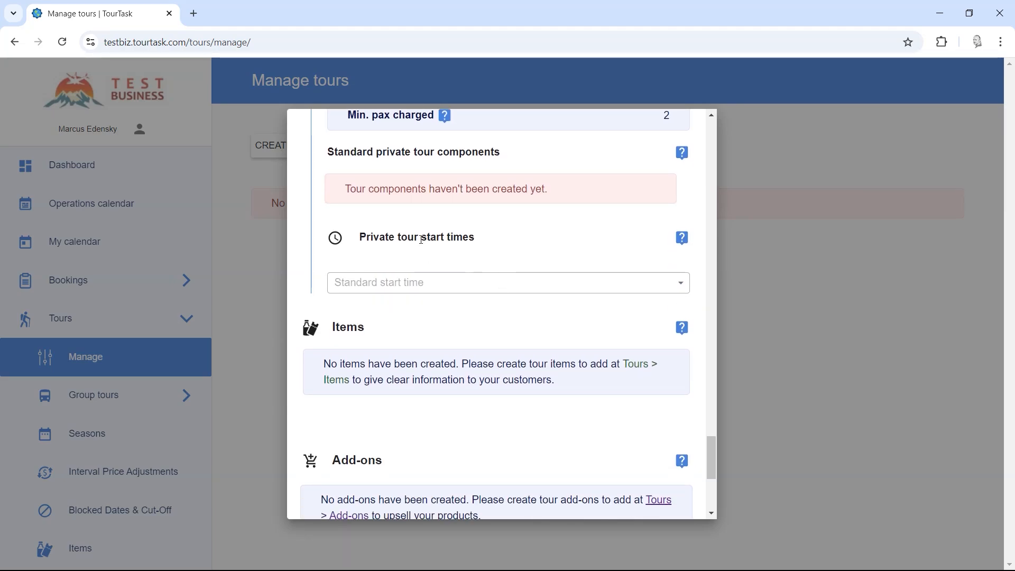
# Step: Set the standard start time to 08:30, correcting an initial 09:30 choice
pyautogui.click(375, 290)
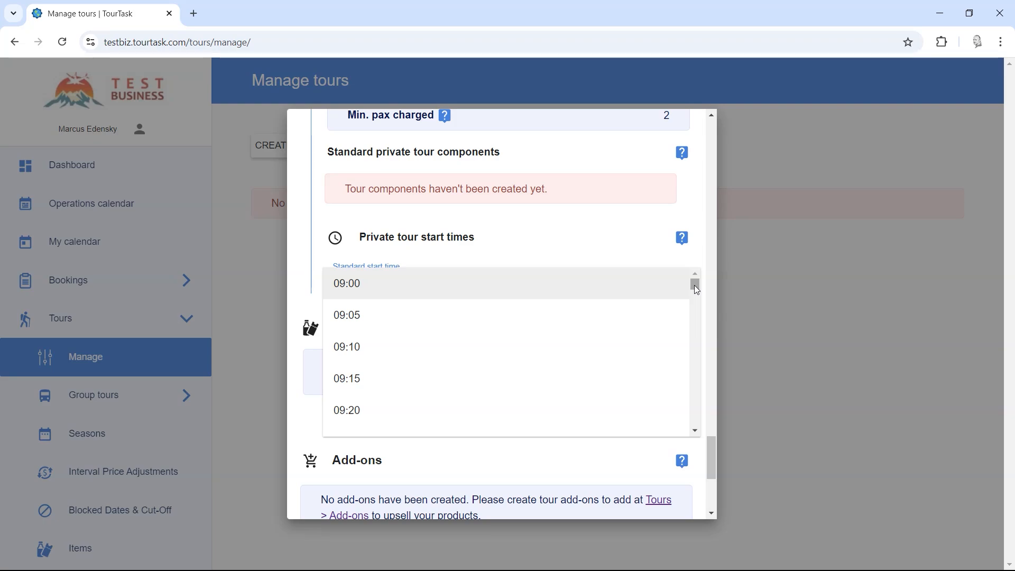
pyautogui.moveTo(695, 285); pyautogui.dragTo(694, 284)
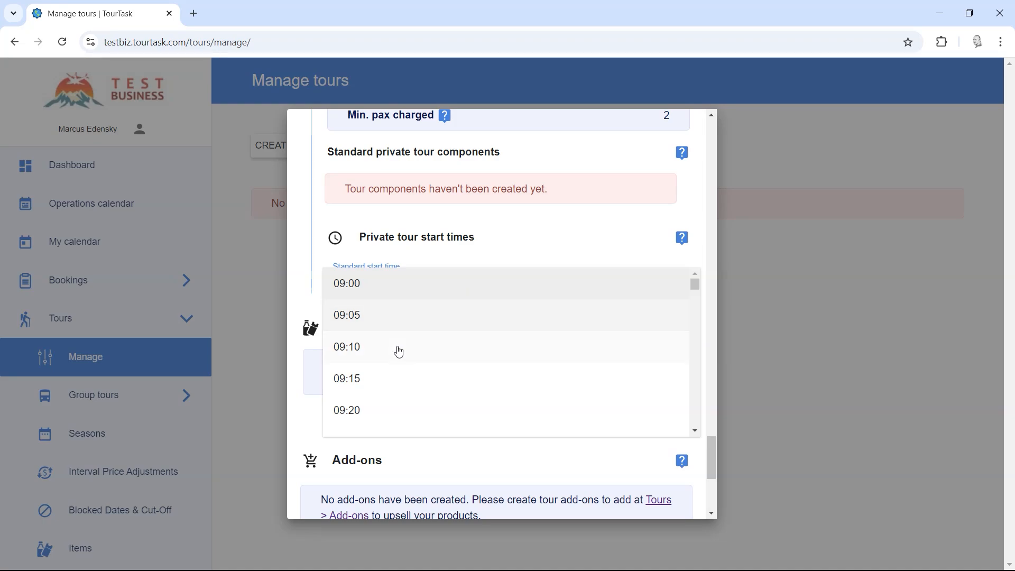
pyautogui.scroll(-3, 410, 392)
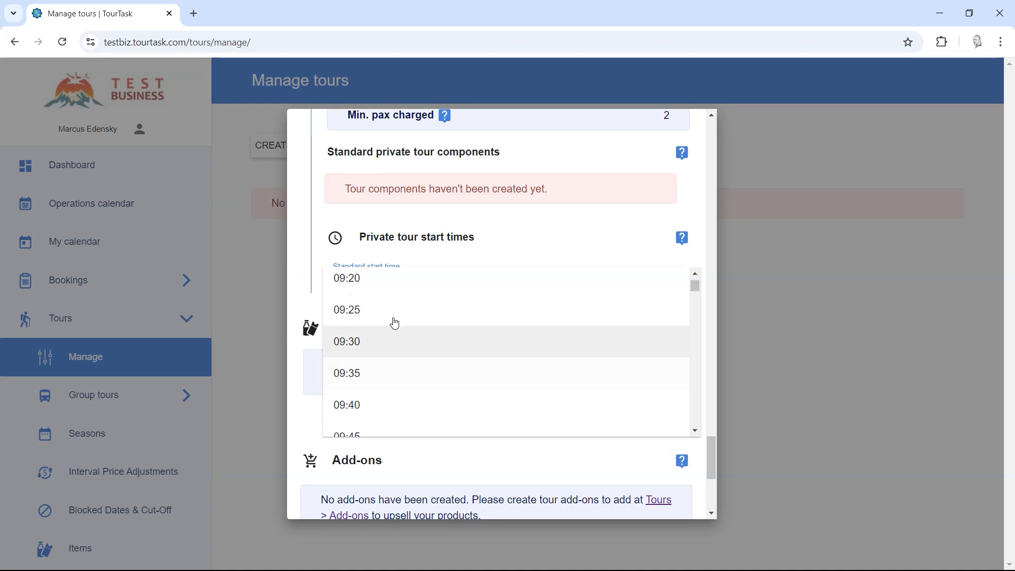
pyautogui.click(399, 353)
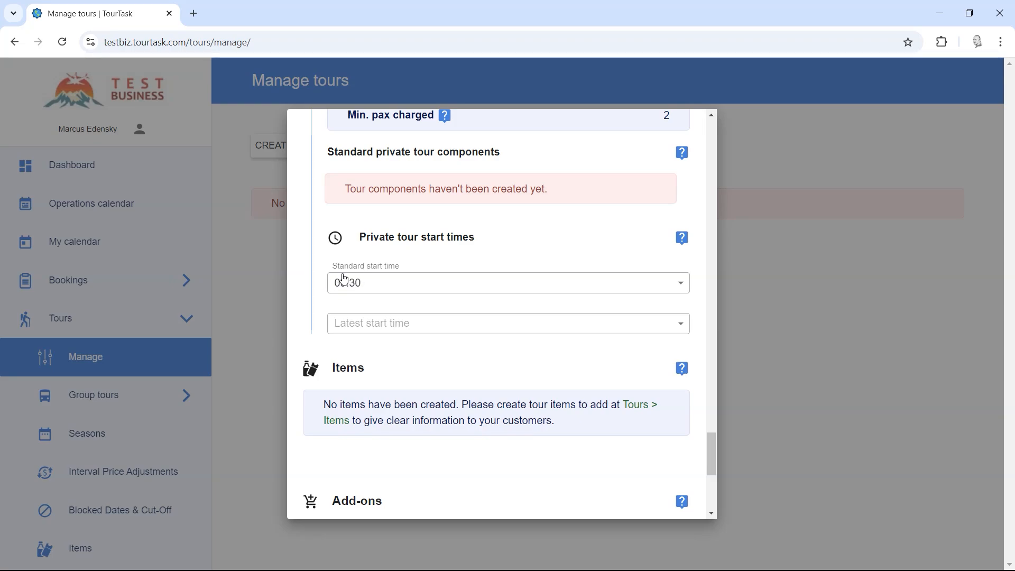
pyautogui.click(374, 288)
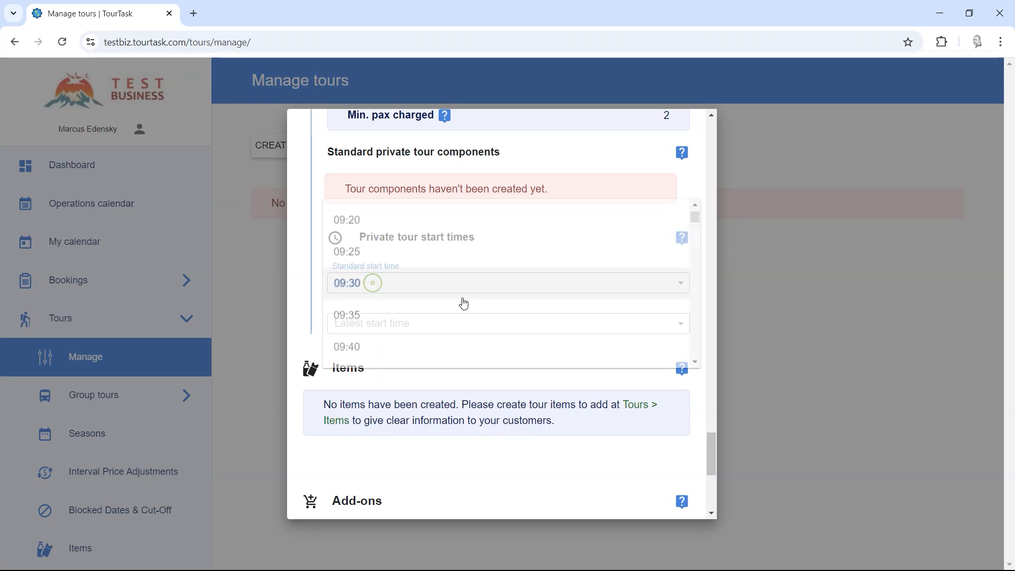
pyautogui.moveTo(696, 220); pyautogui.dragTo(694, 380)
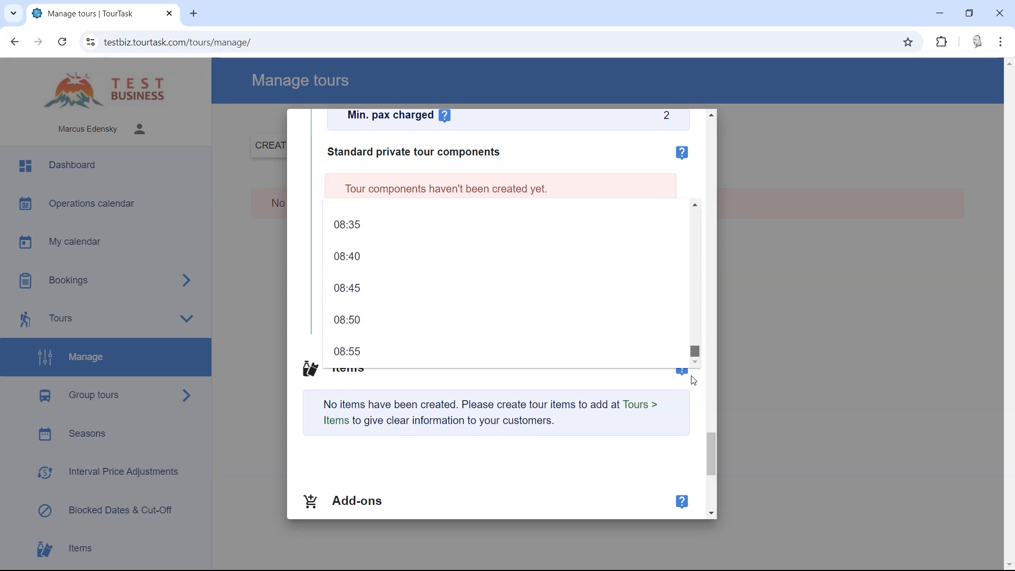
pyautogui.scroll(1, 553, 302)
pyautogui.click(385, 265)
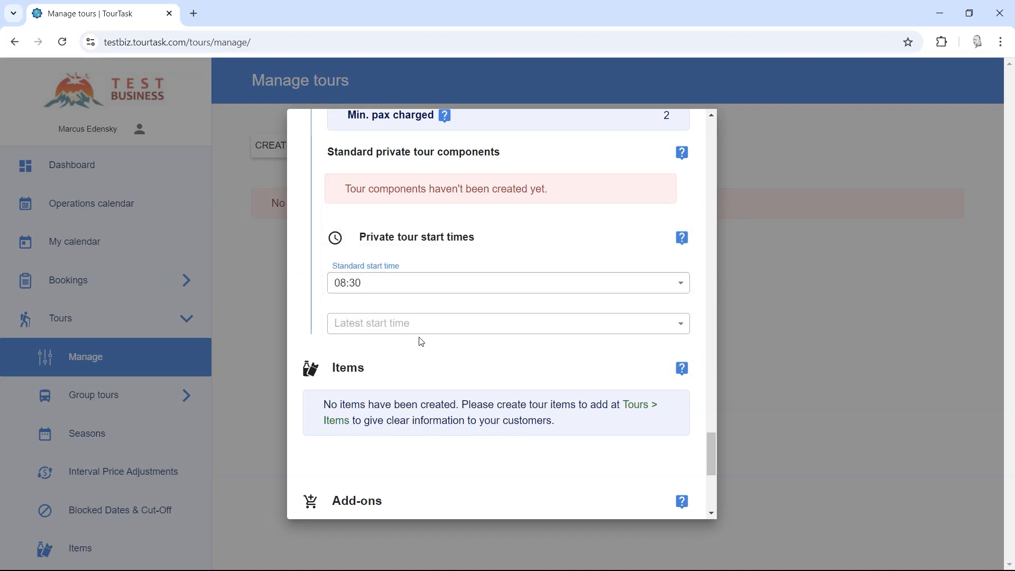
# Step: Set the latest start time to 12:00
pyautogui.click(376, 326)
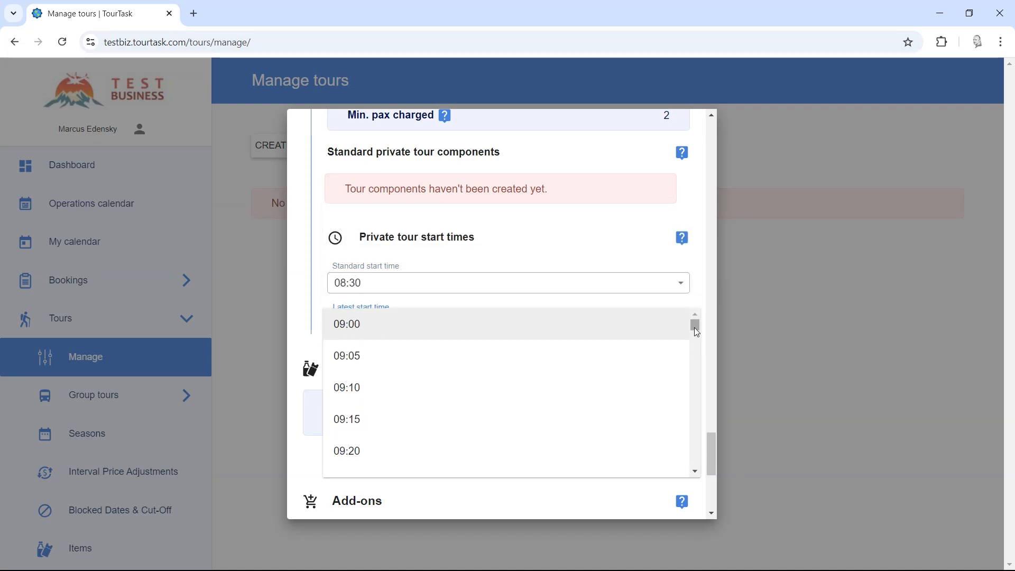
pyautogui.moveTo(694, 328); pyautogui.dragTo(695, 355)
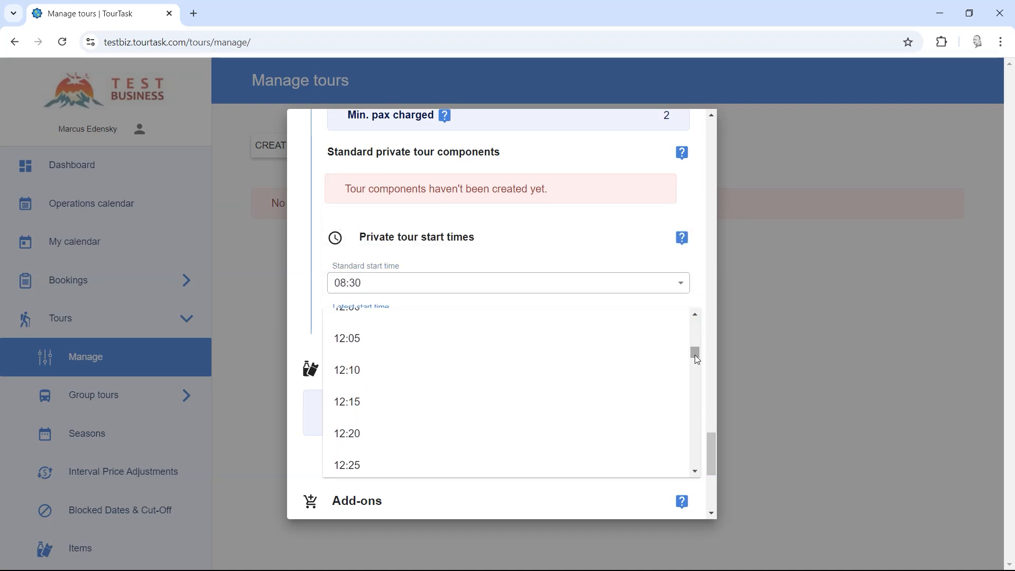
pyautogui.scroll(1, 538, 392)
pyautogui.click(374, 379)
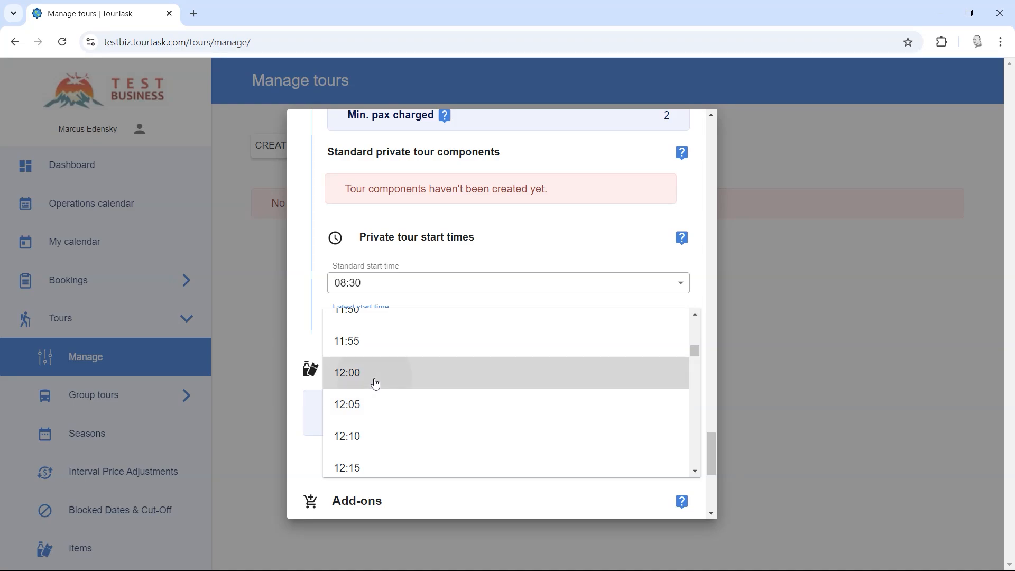
pyautogui.scroll(-2, 452, 337)
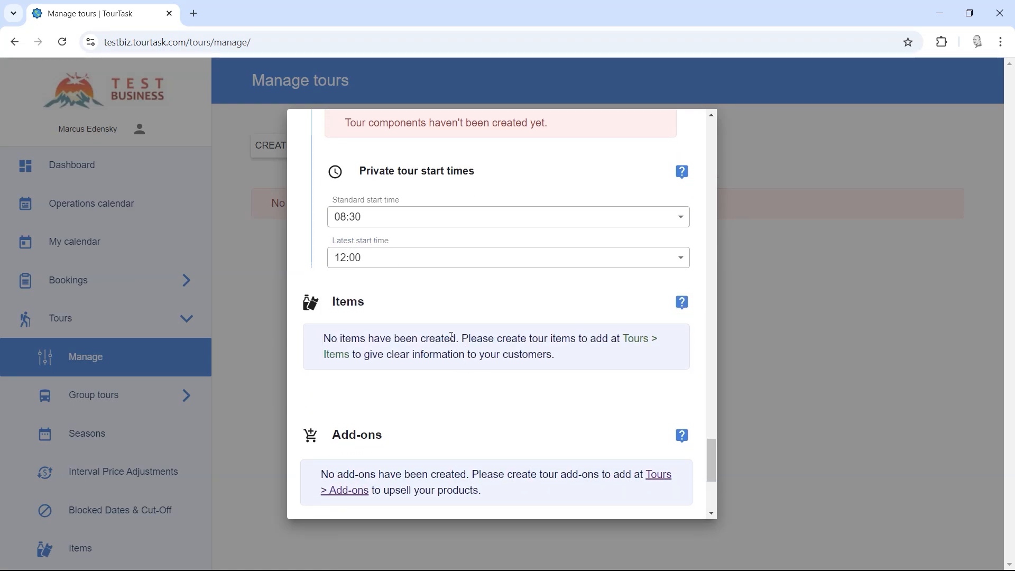
pyautogui.scroll(-1, 415, 324)
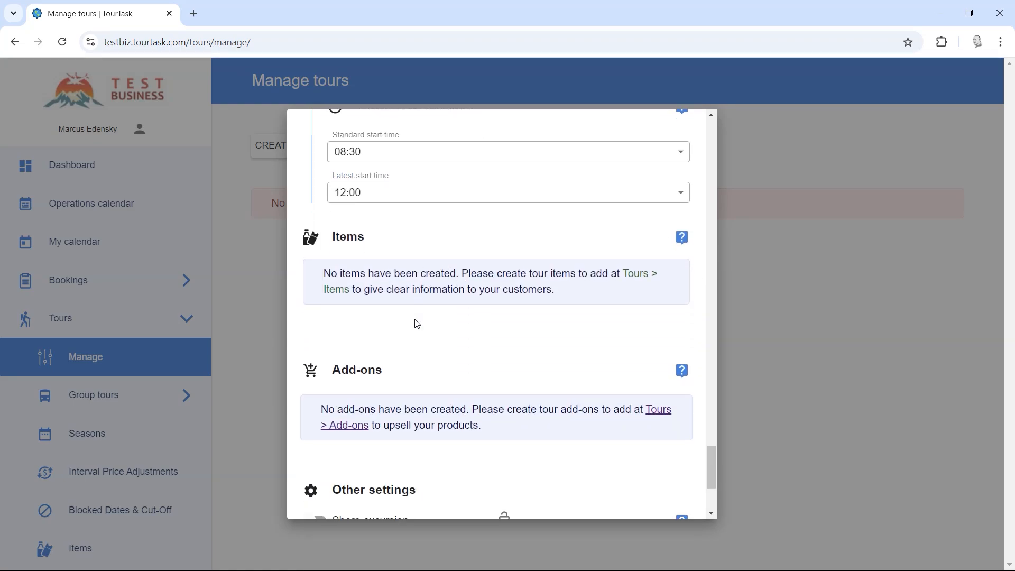
pyautogui.doubleClick(342, 236)
pyautogui.click(386, 275)
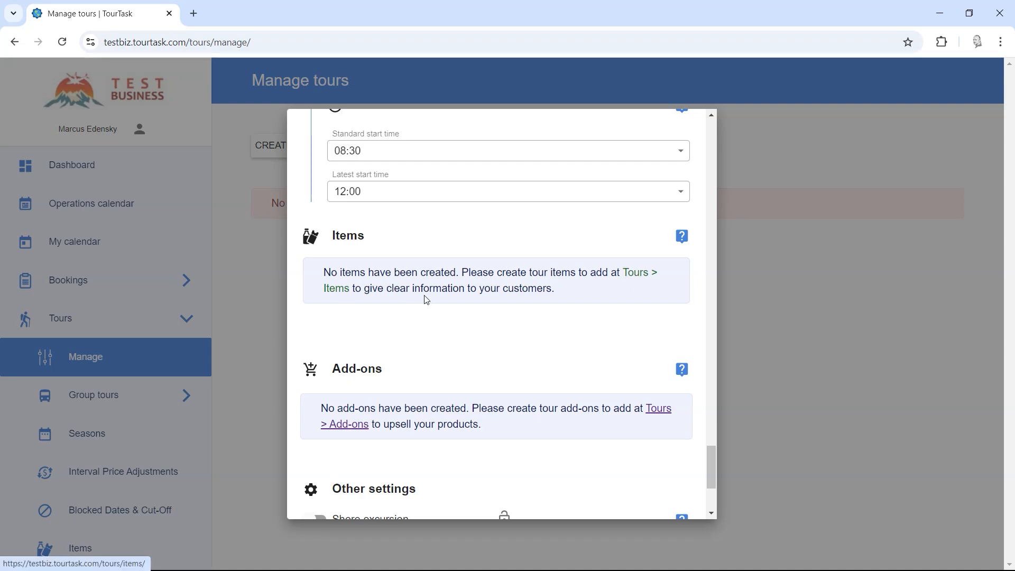
pyautogui.scroll(-1, 426, 299)
pyautogui.scroll(-1, 427, 300)
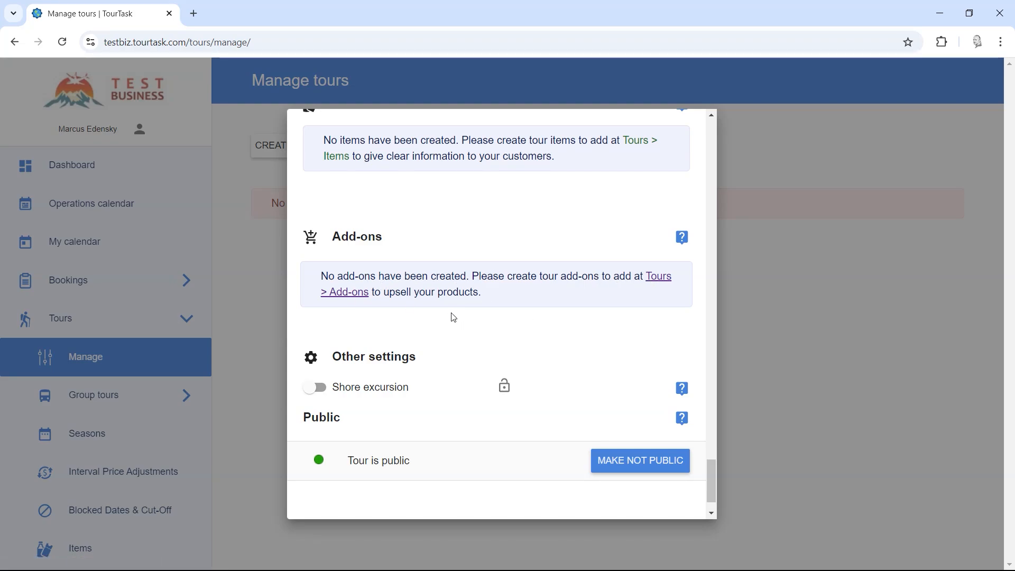
# Step: Leave Shore excursion switched off and save the new Mountain Hike tour
pyautogui.scroll(-1, 453, 316)
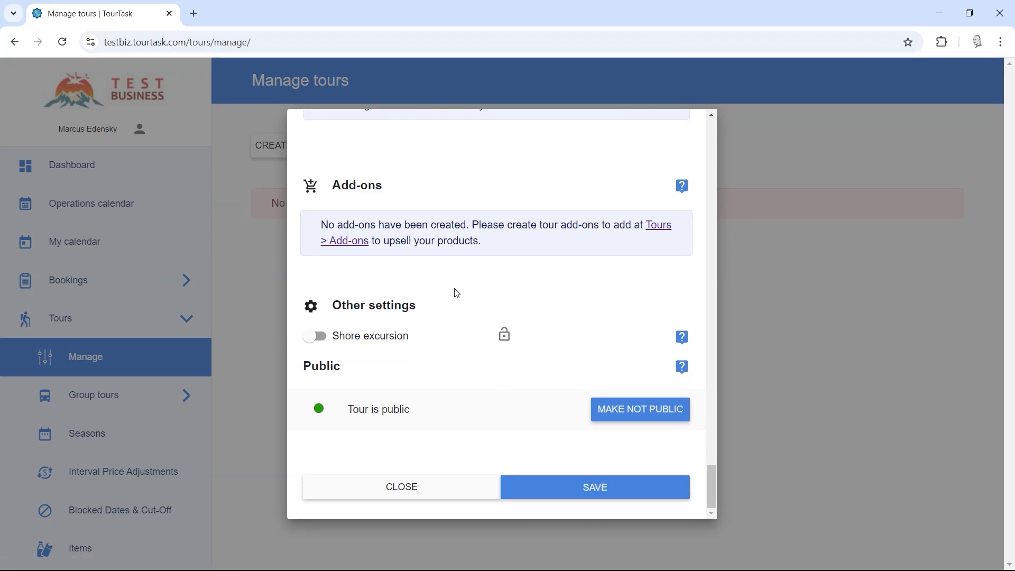
pyautogui.click(319, 338)
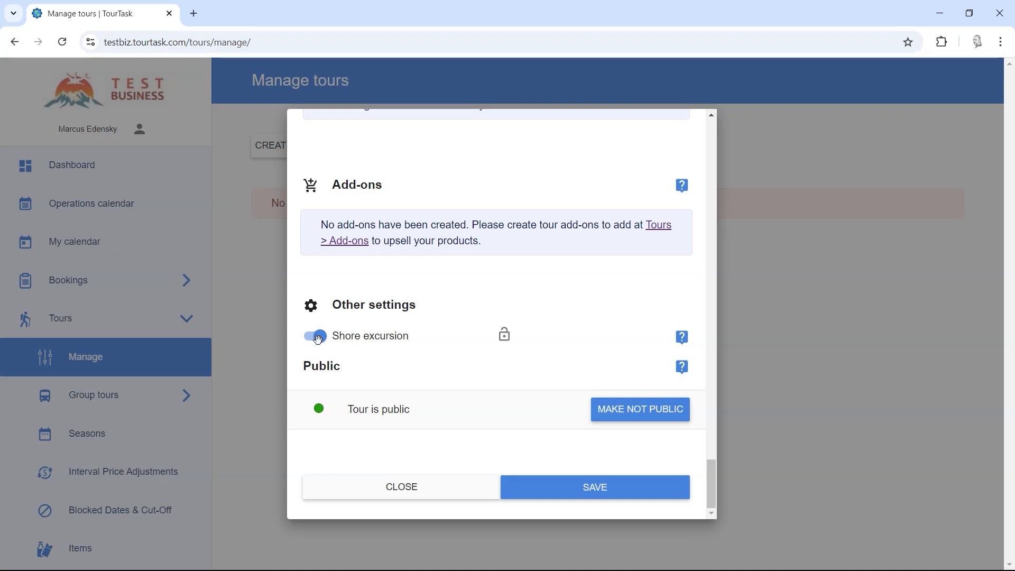
pyautogui.click(318, 338)
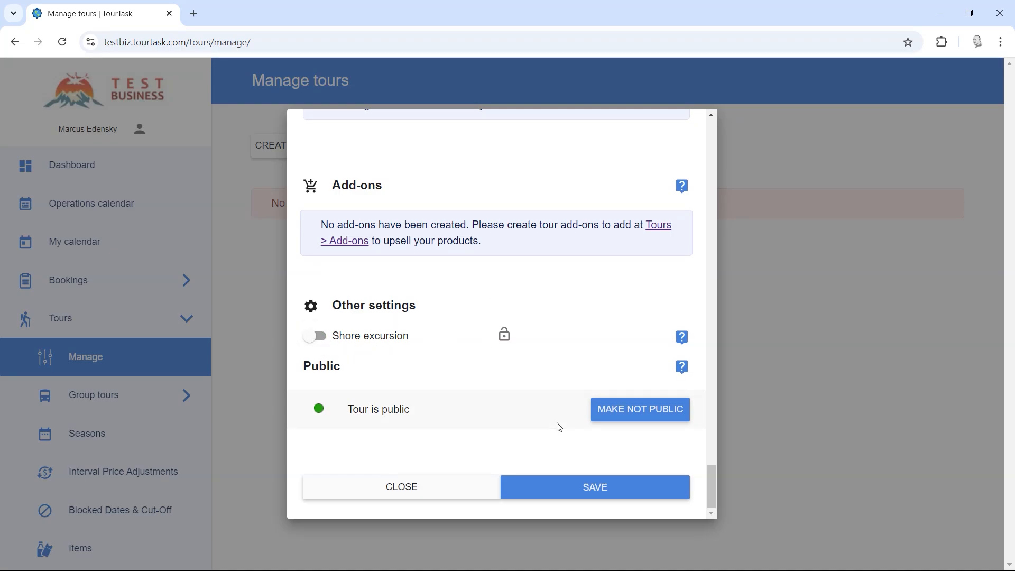
pyautogui.click(572, 486)
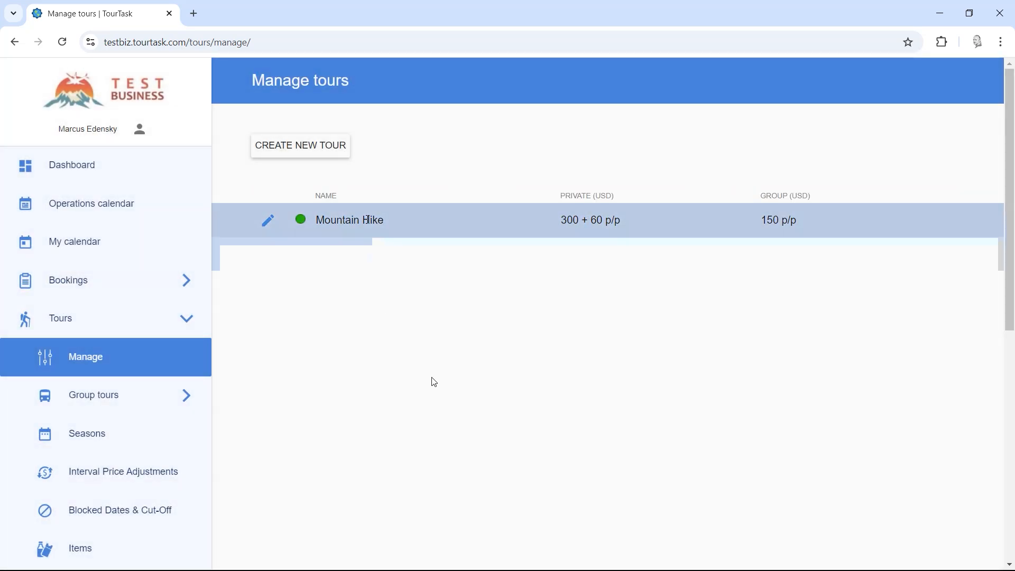
# Step: Open a new Chrome tab beside the Manage tours page listing Mountain Hike
pyautogui.click(194, 15)
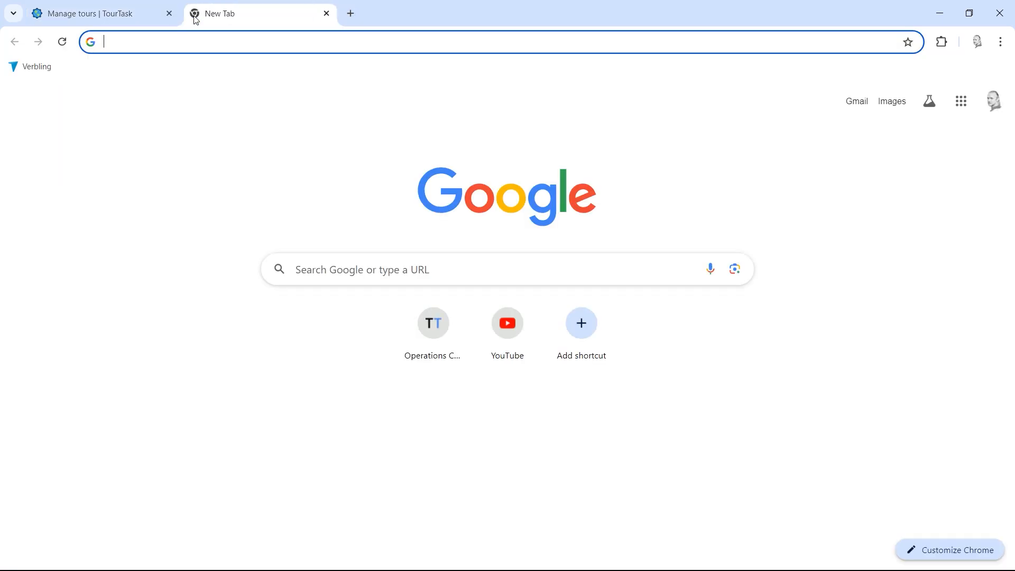
# Step: Load testbiz.tourtask.com/public/activities in the new tab
pyautogui.write('testbiz')
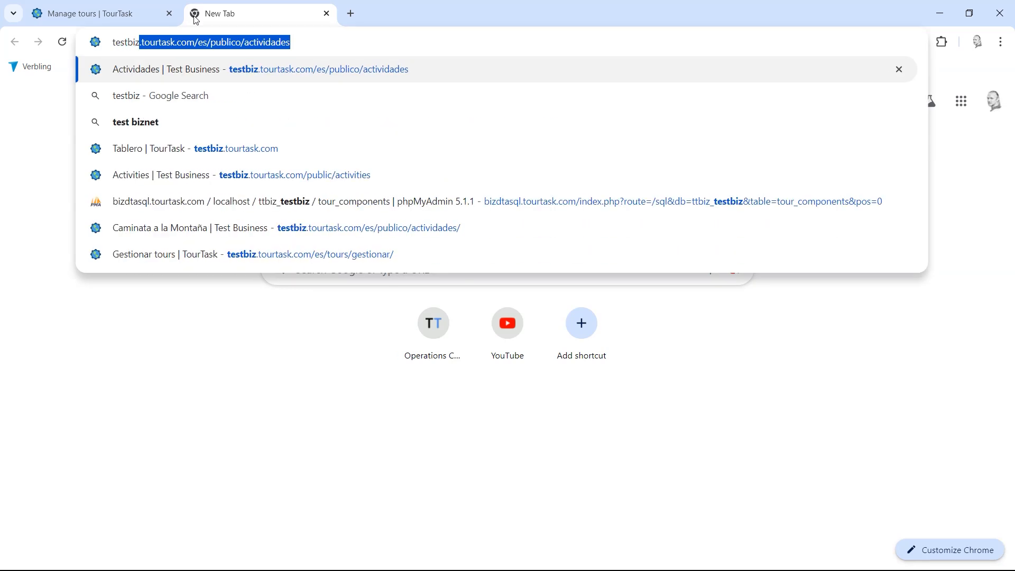
pyautogui.write('.tourtask.')
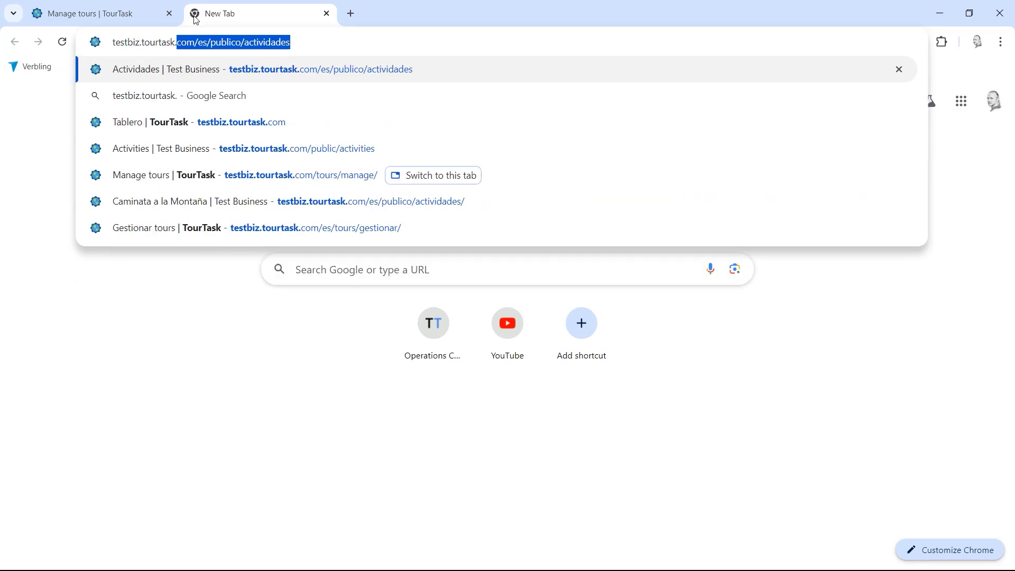
pyautogui.write('com/pub')
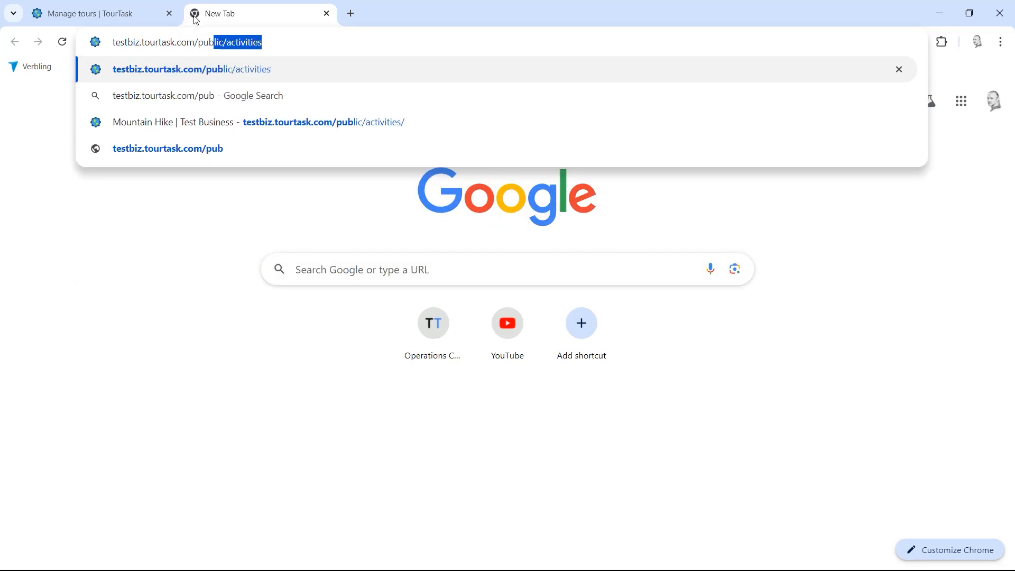
pyautogui.write('lic/ac')
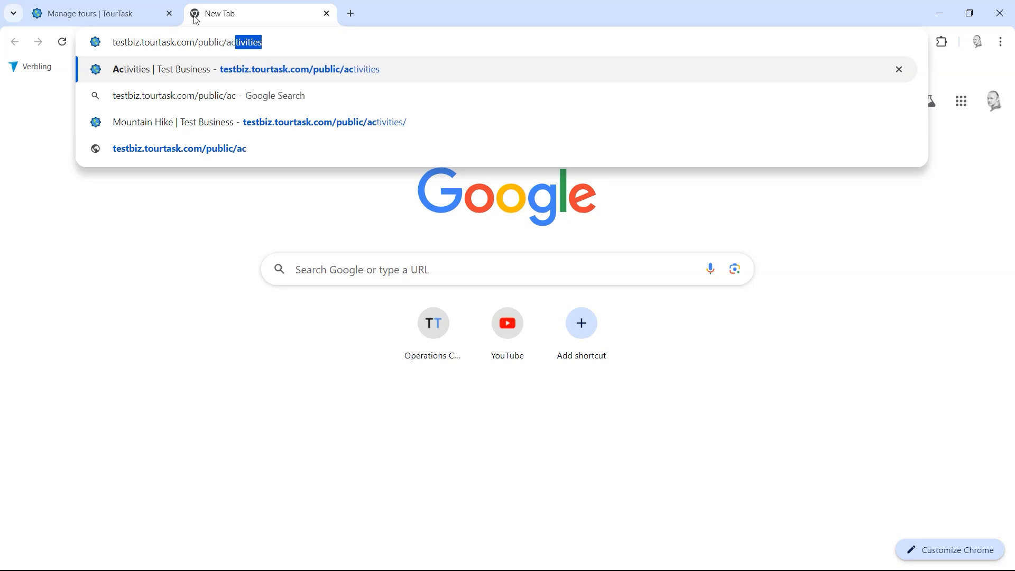
pyautogui.press('Return')
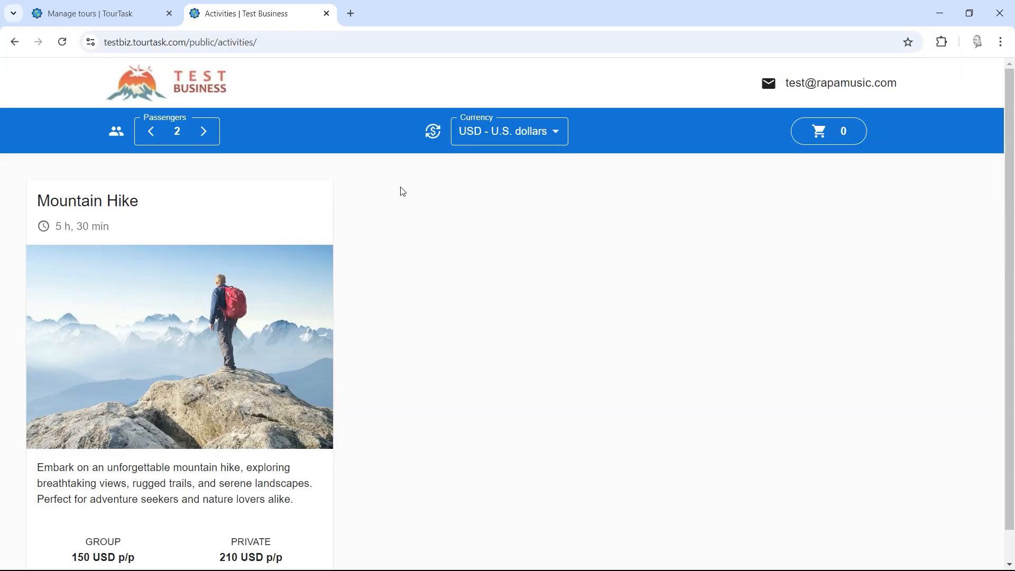
pyautogui.click(283, 37)
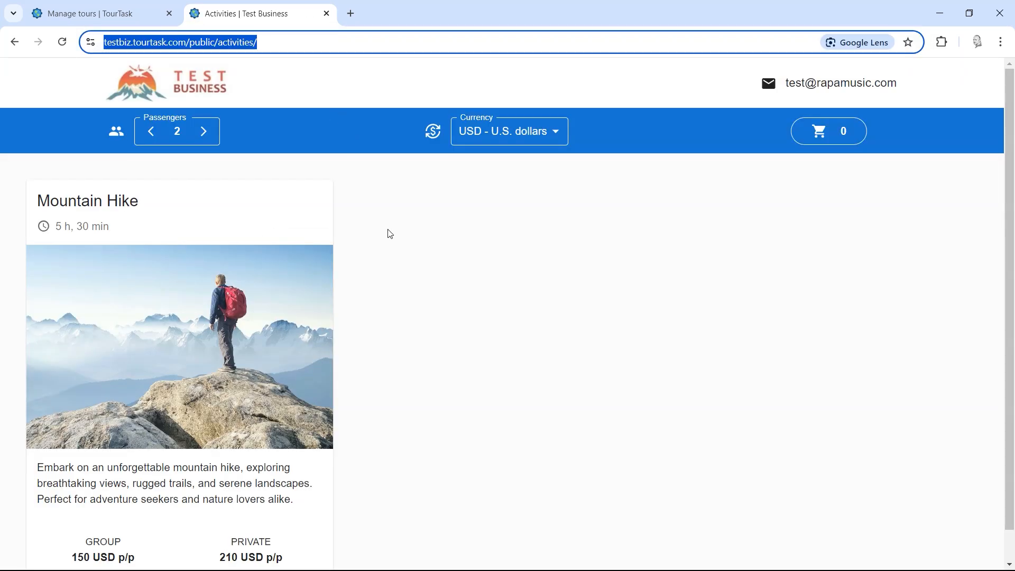
pyautogui.click(429, 198)
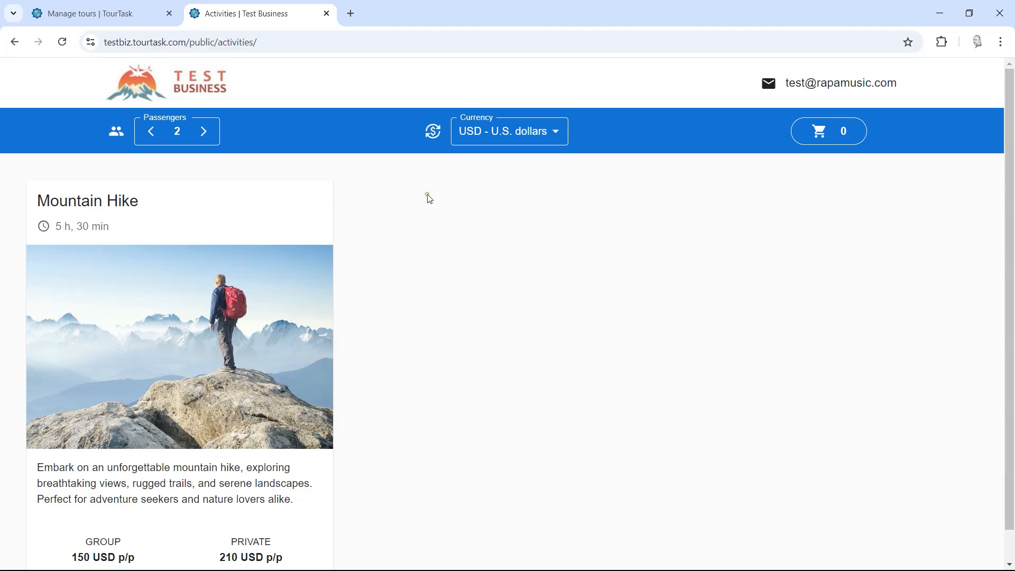
pyautogui.click(277, 41)
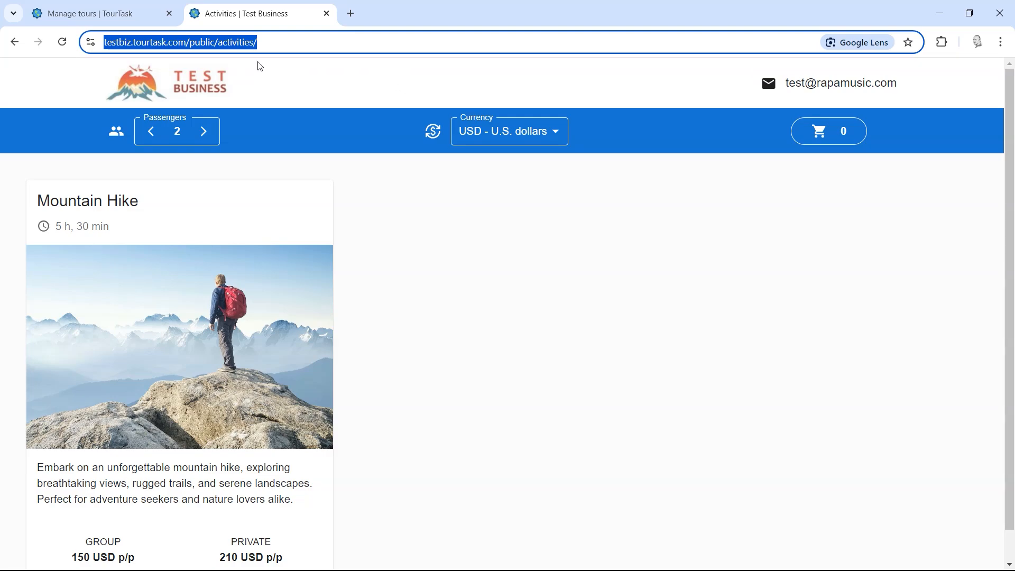
pyautogui.click(526, 282)
pyautogui.scroll(-1, 550, 312)
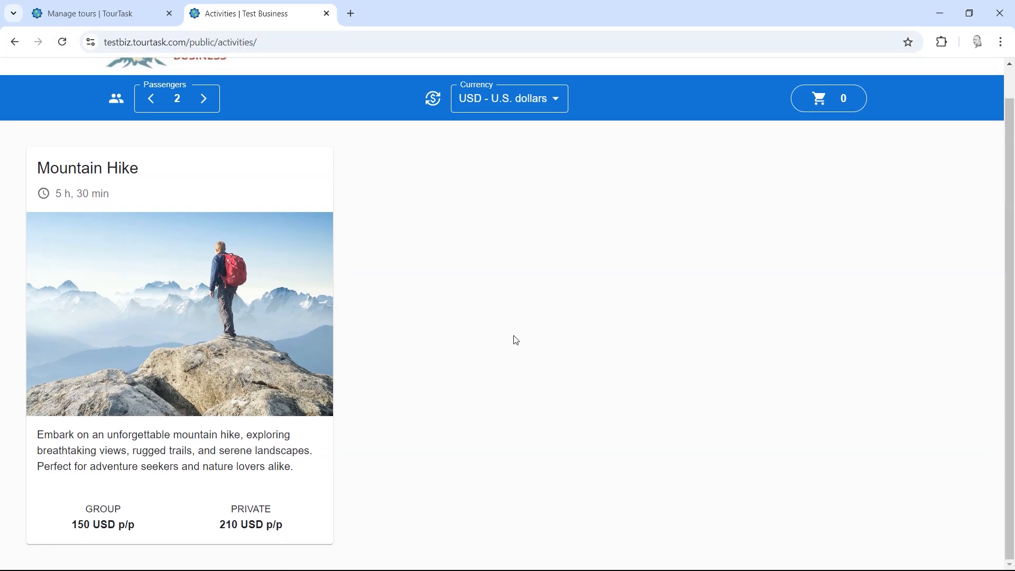
pyautogui.scroll(1, 528, 318)
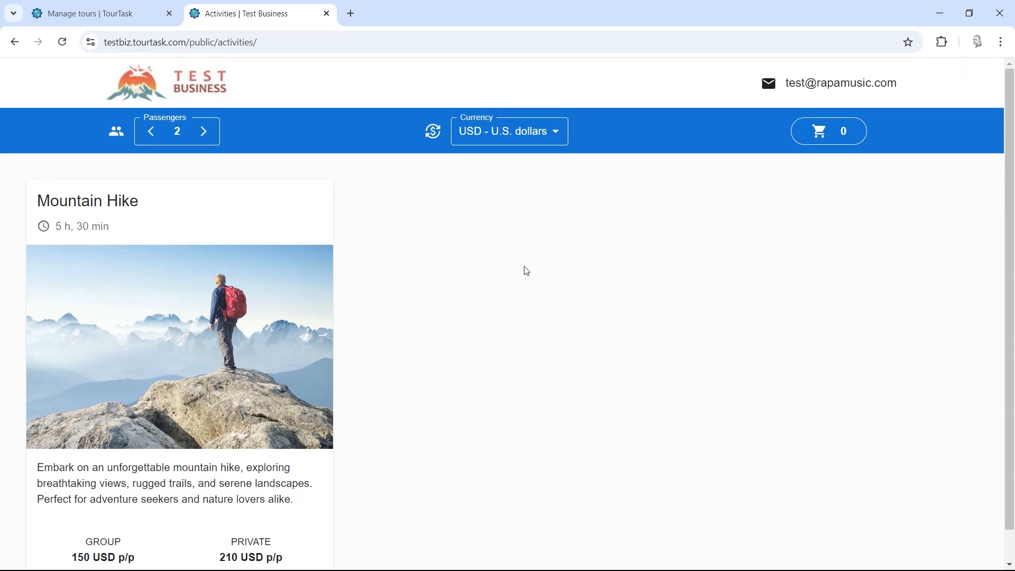
# Step: Open the Mountain Hike tour details and pick 11 October 2024 as the date
pyautogui.click(181, 294)
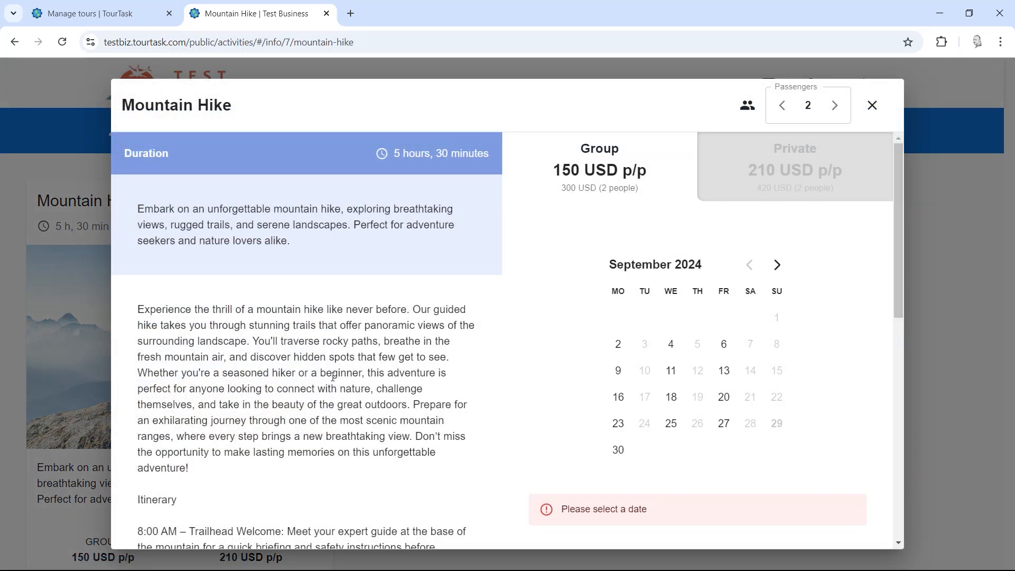
pyautogui.scroll(-6, 285, 259)
pyautogui.scroll(4, 296, 359)
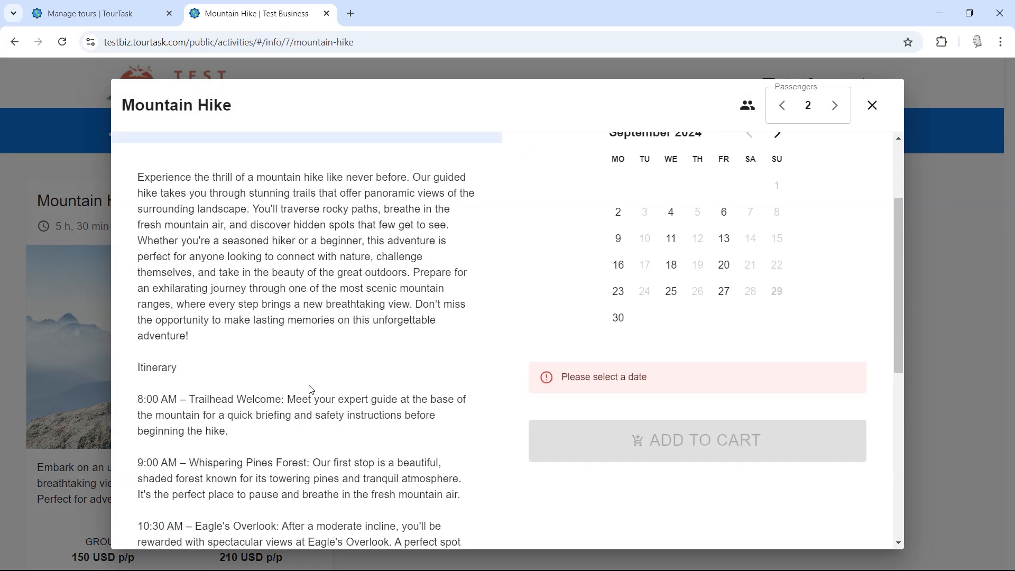
pyautogui.scroll(-7, 317, 380)
pyautogui.scroll(10, 318, 376)
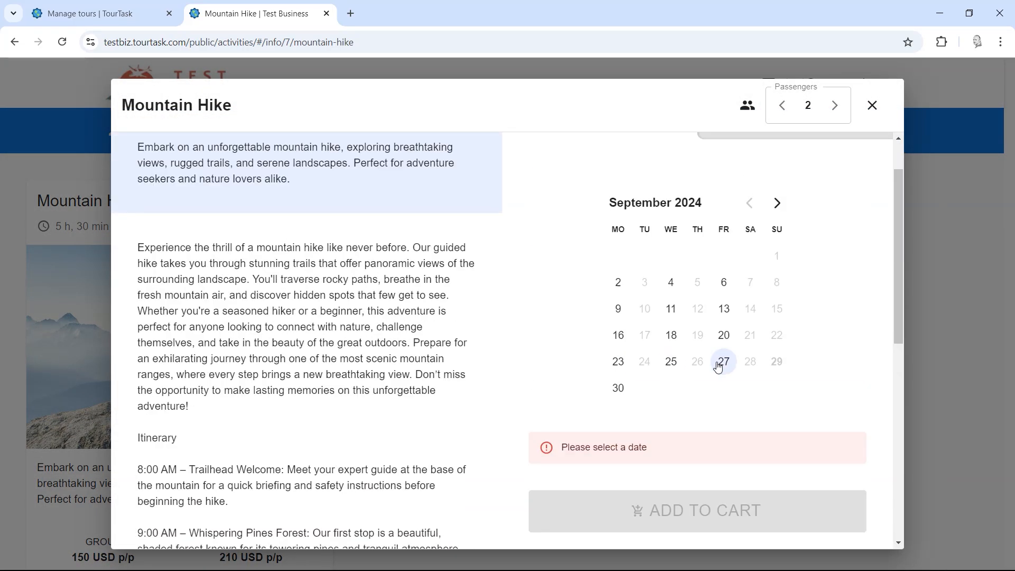
pyautogui.click(721, 364)
pyautogui.click(776, 204)
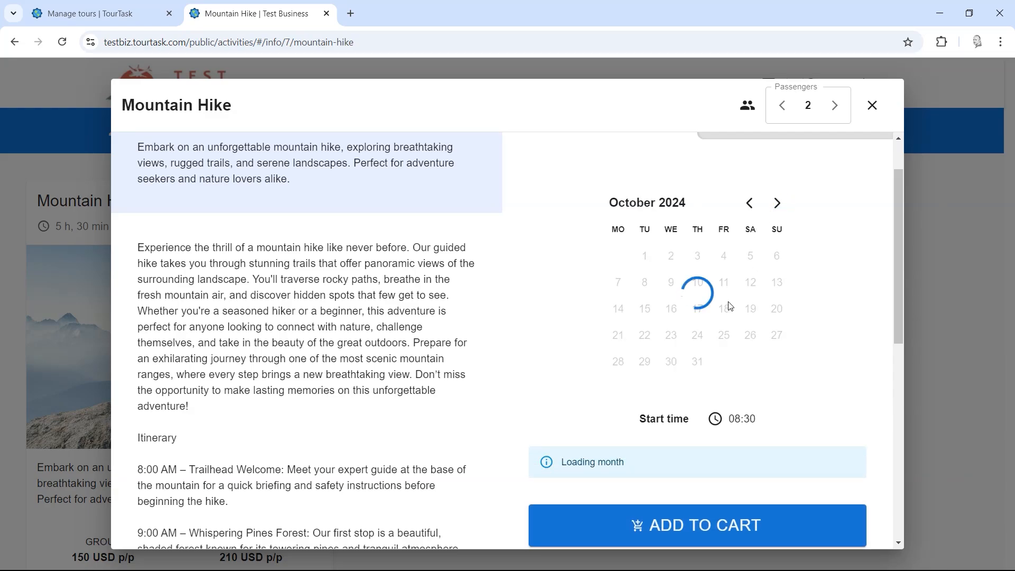
pyautogui.click(724, 282)
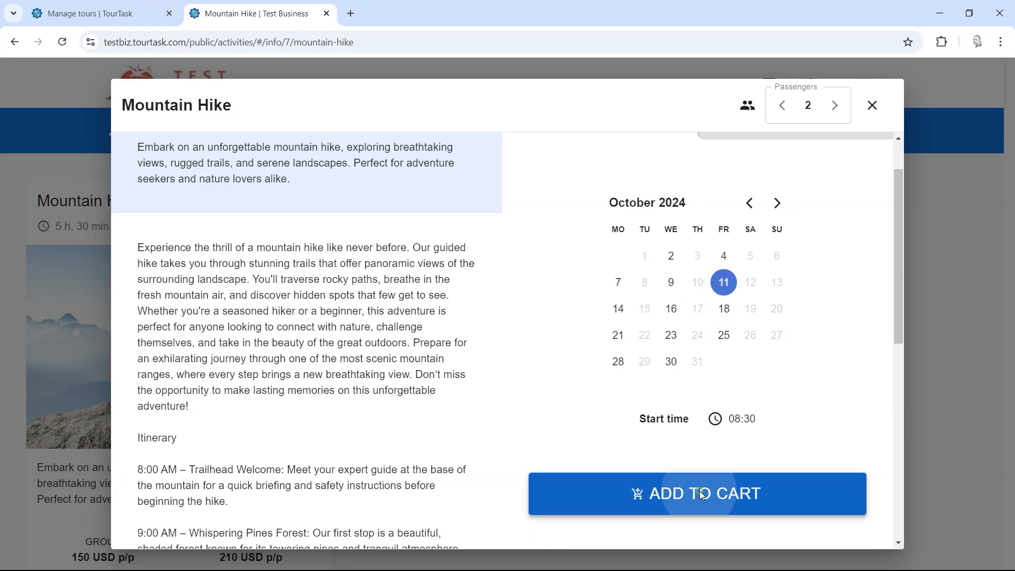
# Step: Add the booking to the cart and check the 300 USD cart total
pyautogui.click(700, 490)
pyautogui.click(824, 245)
pyautogui.click(938, 190)
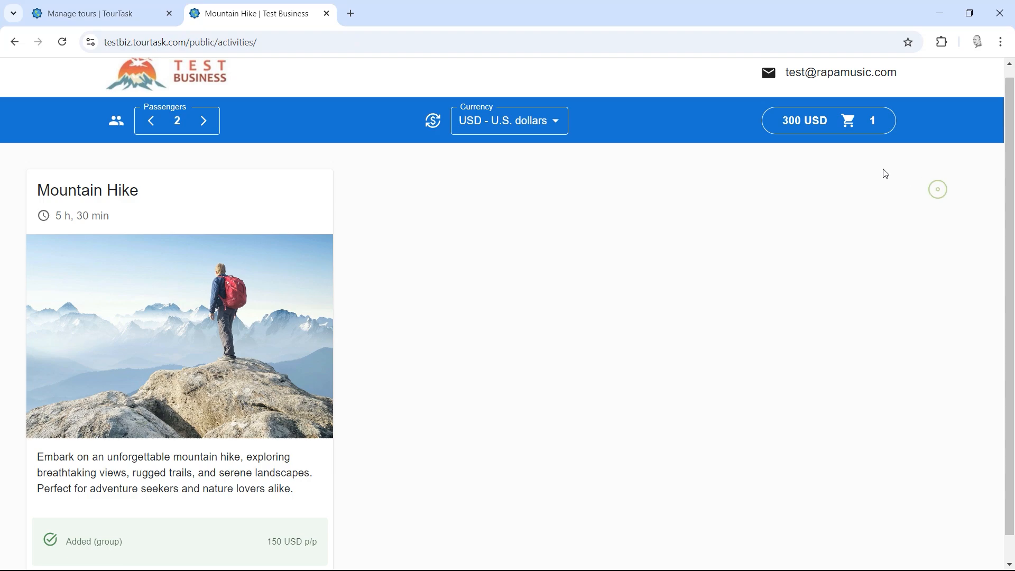
pyautogui.click(822, 122)
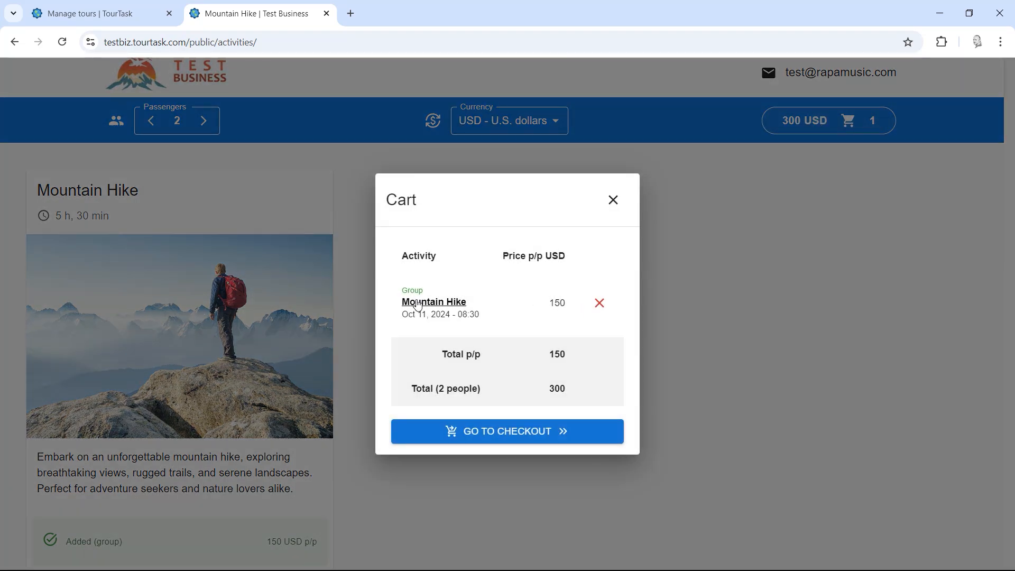
pyautogui.click(709, 265)
pyautogui.scroll(-1, 492, 337)
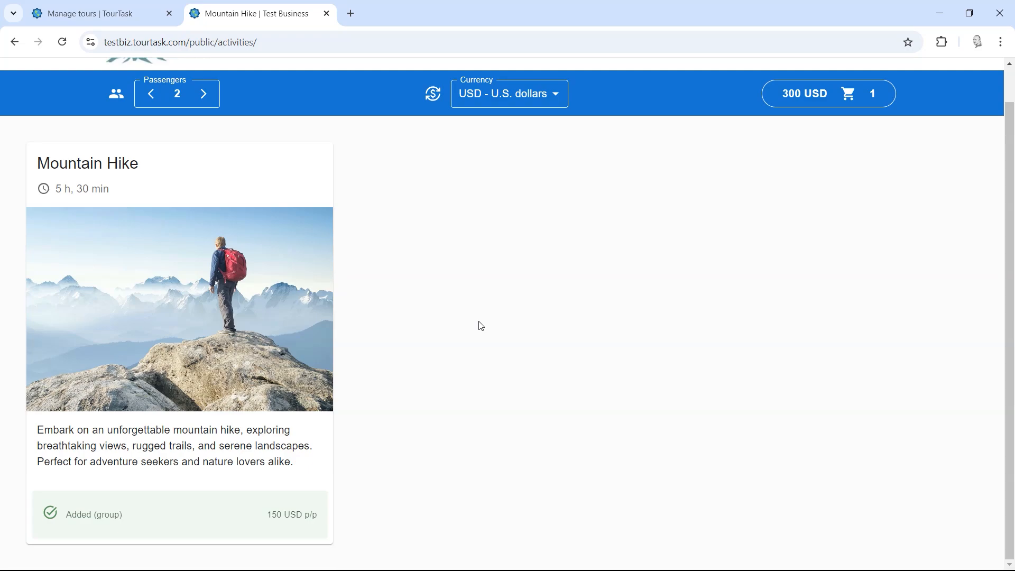
# Step: Go from the Manage tours tab to the Tours > Components page
pyautogui.click(126, 12)
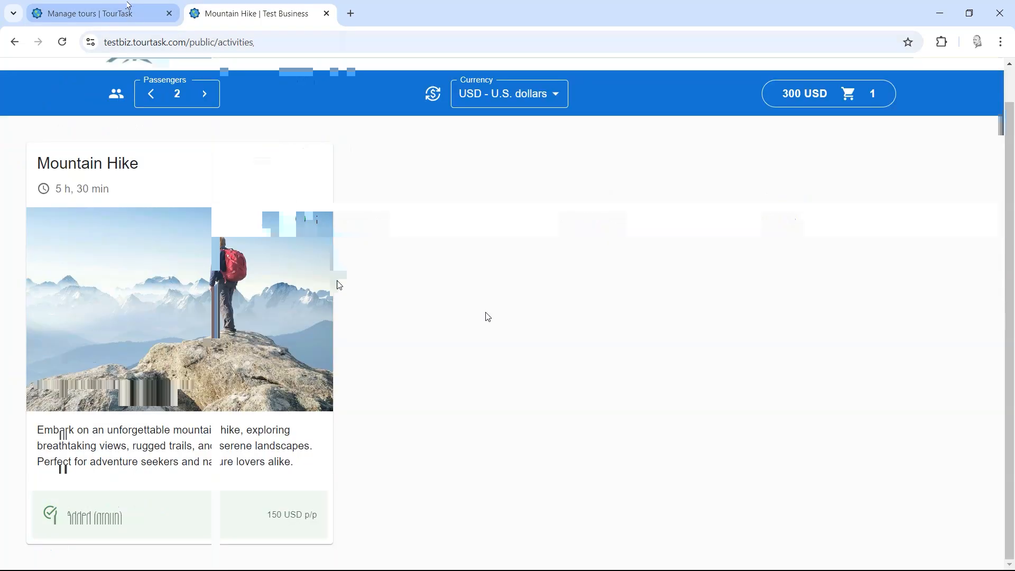
pyautogui.scroll(-4, 296, 371)
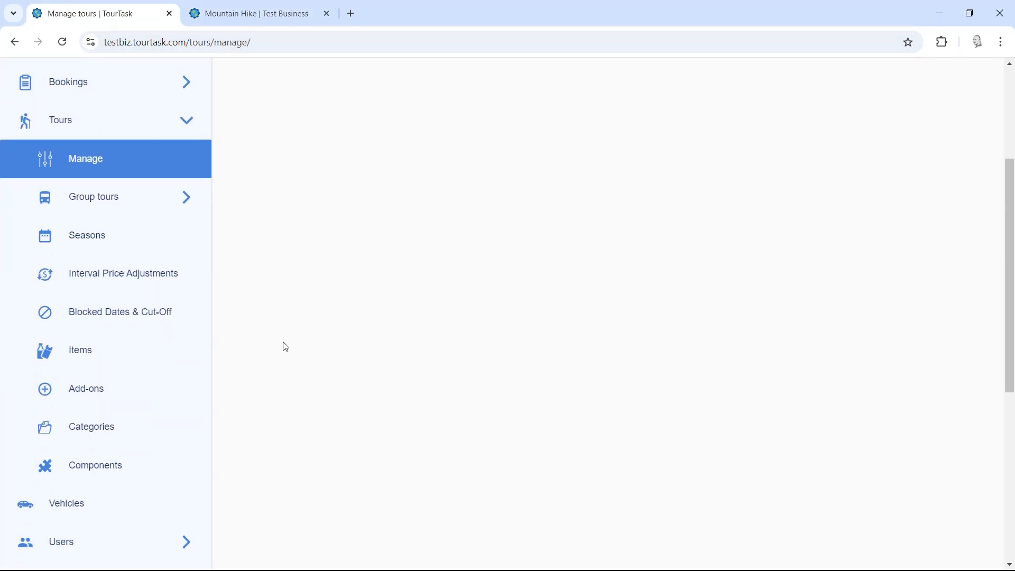
pyautogui.click(120, 465)
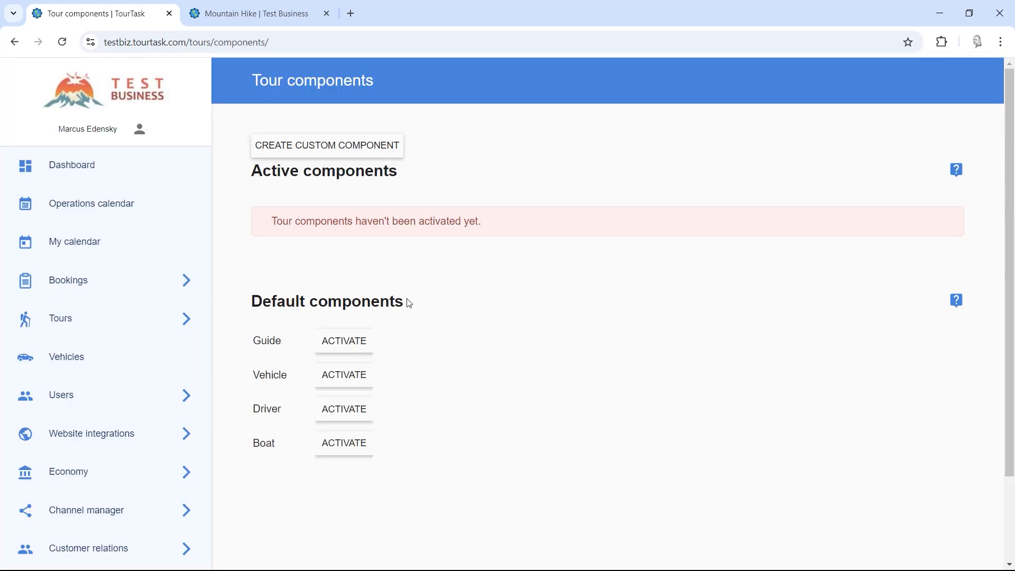
pyautogui.moveTo(252, 302); pyautogui.dragTo(446, 307)
pyautogui.click(483, 306)
# Step: Activate the Guide, Vehicle and Driver components
pyautogui.click(340, 344)
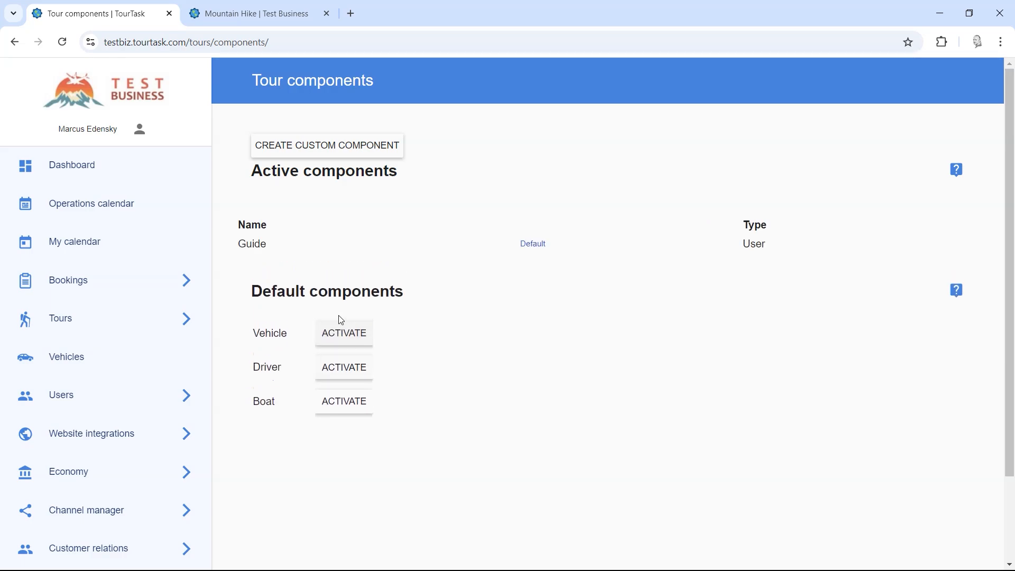
pyautogui.click(341, 343)
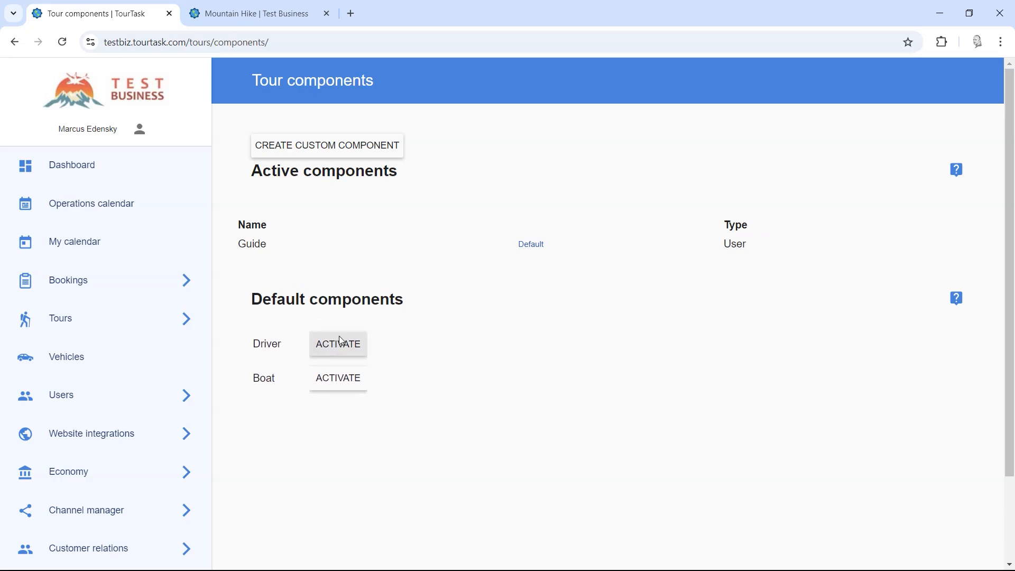
pyautogui.click(345, 365)
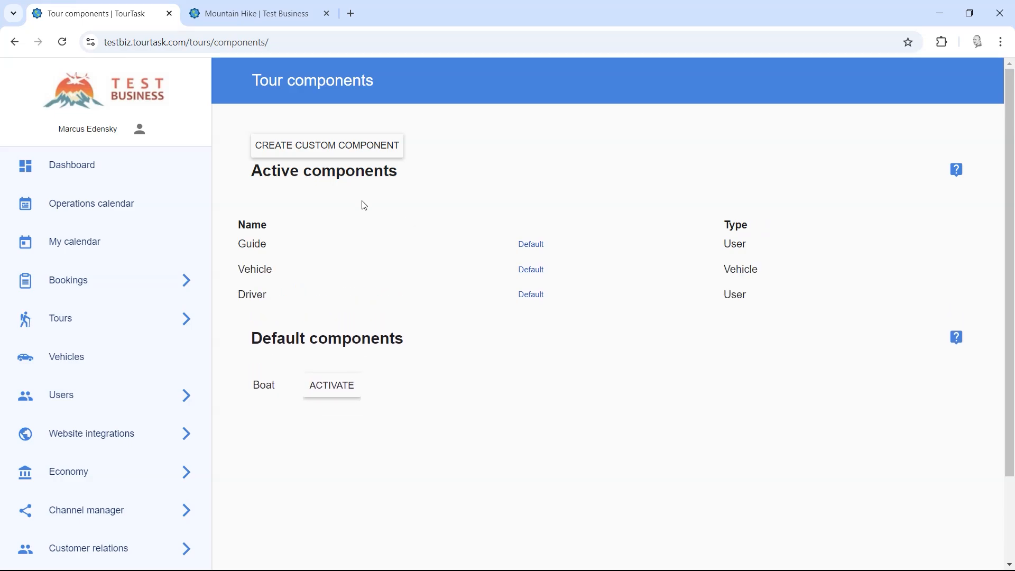
pyautogui.click(317, 147)
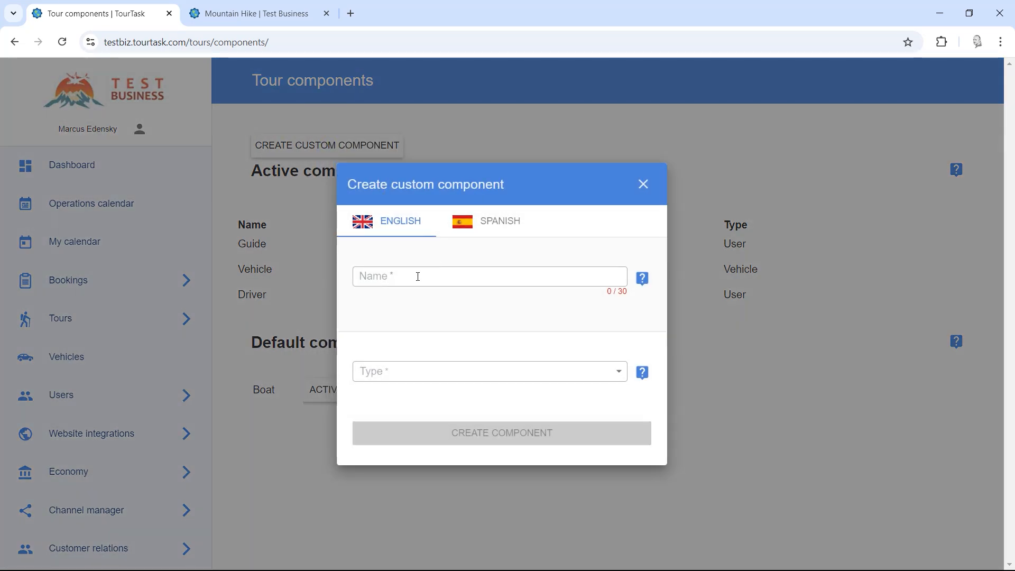
pyautogui.click(418, 276)
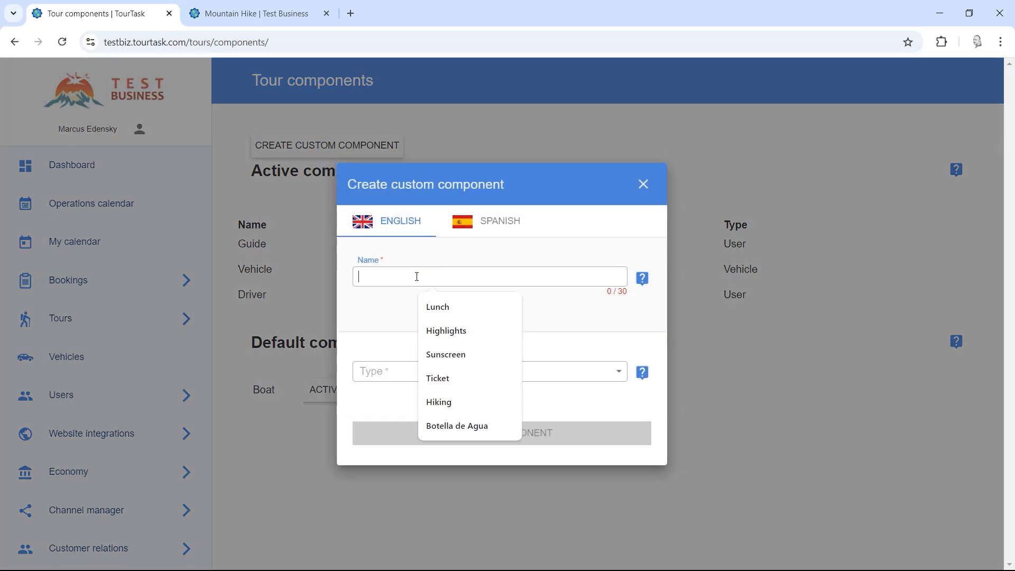
pyautogui.write('Astronom')
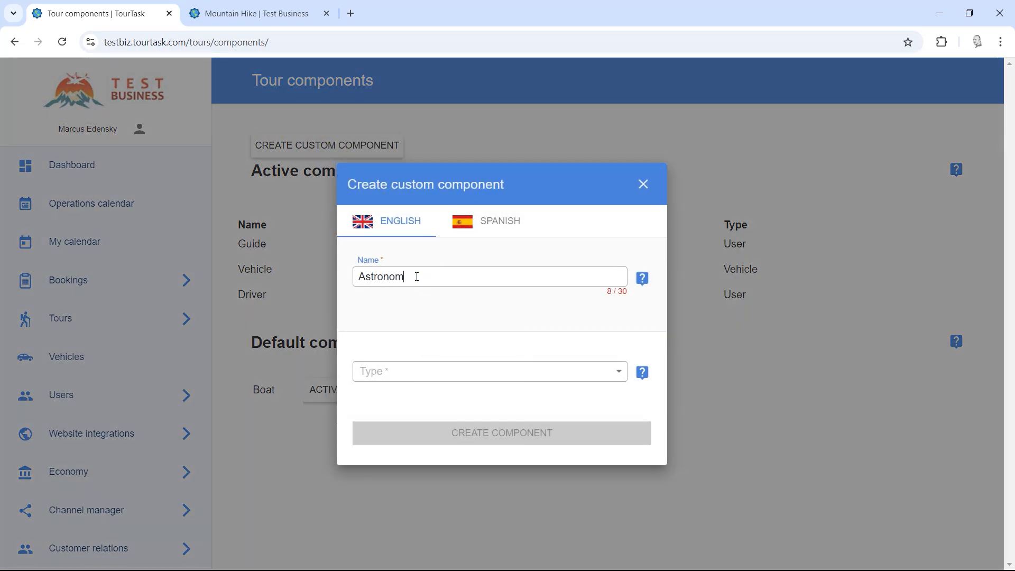
pyautogui.write('er')
pyautogui.hotkey('ctrl', 'a')
pyautogui.write('Chef')
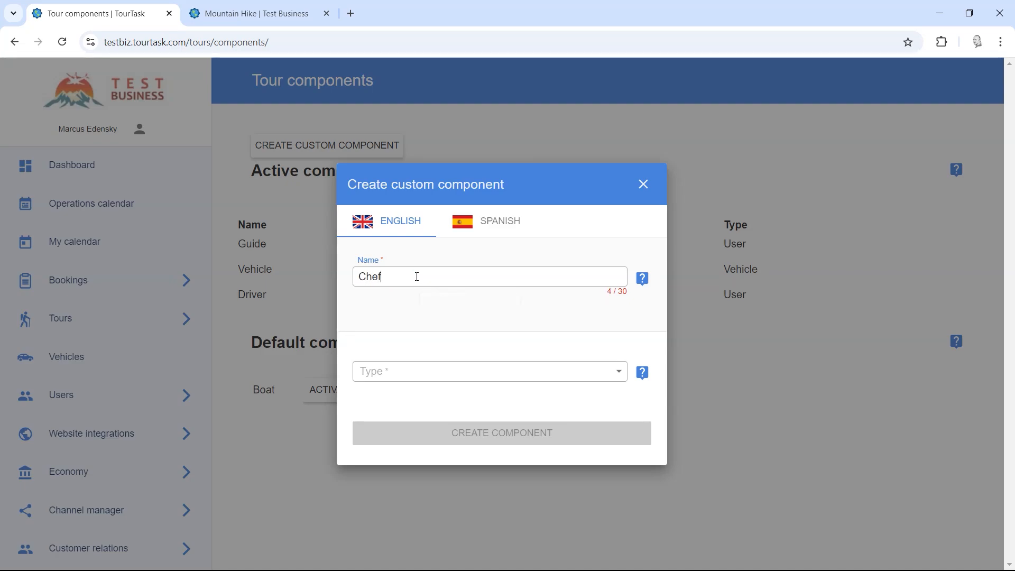
pyautogui.hotkey('ctrl', 'a')
pyautogui.write('Da')
pyautogui.hotkey('ctrl', 'a')
pyautogui.press('BackSpace')
pyautogui.click(478, 225)
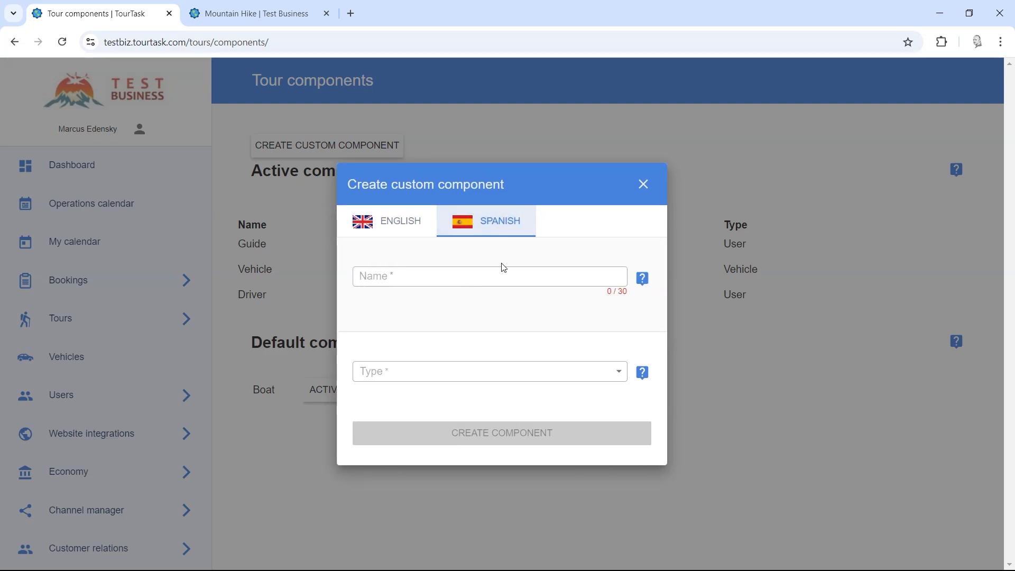
pyautogui.click(397, 222)
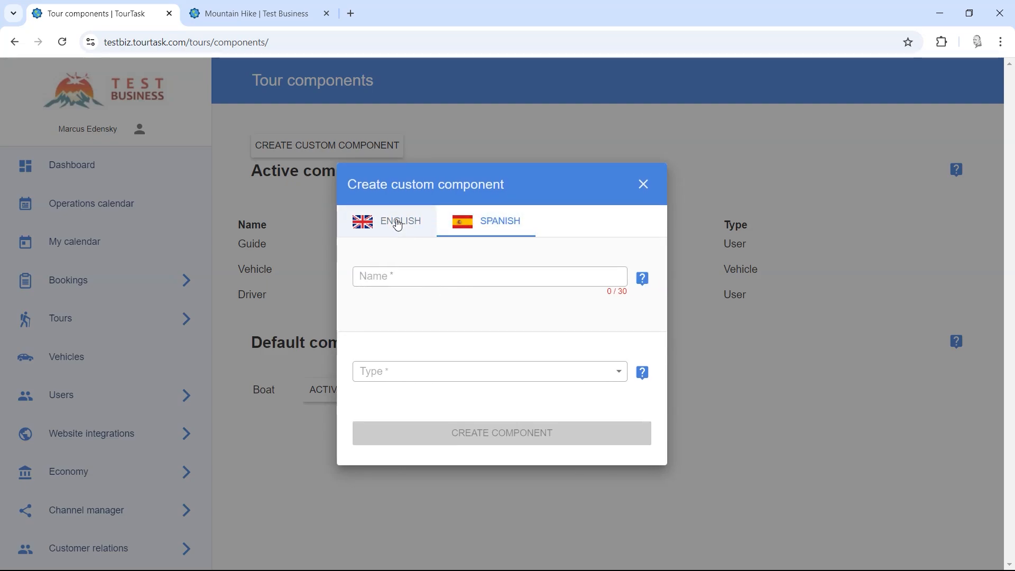
pyautogui.click(407, 389)
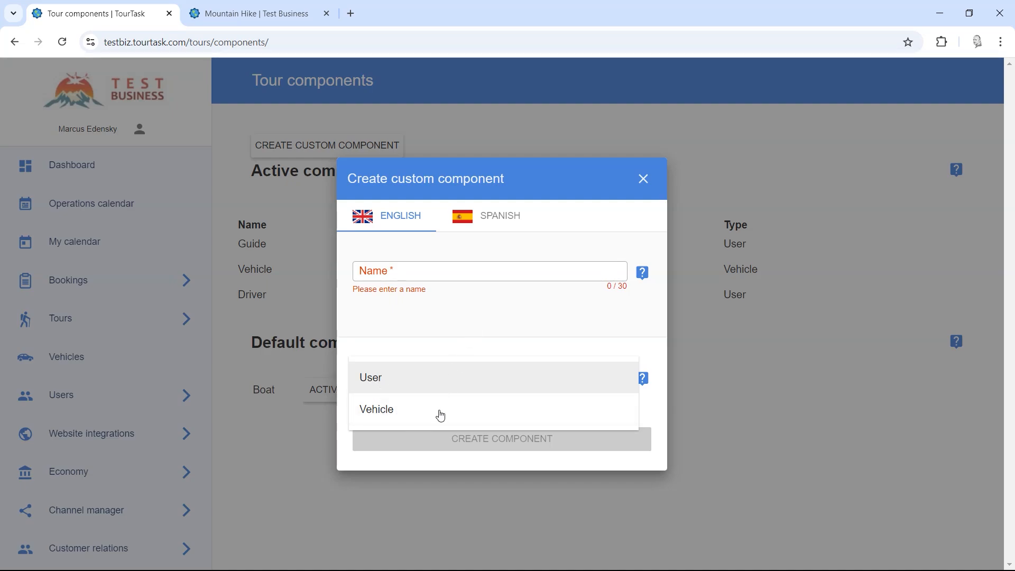
pyautogui.click(478, 320)
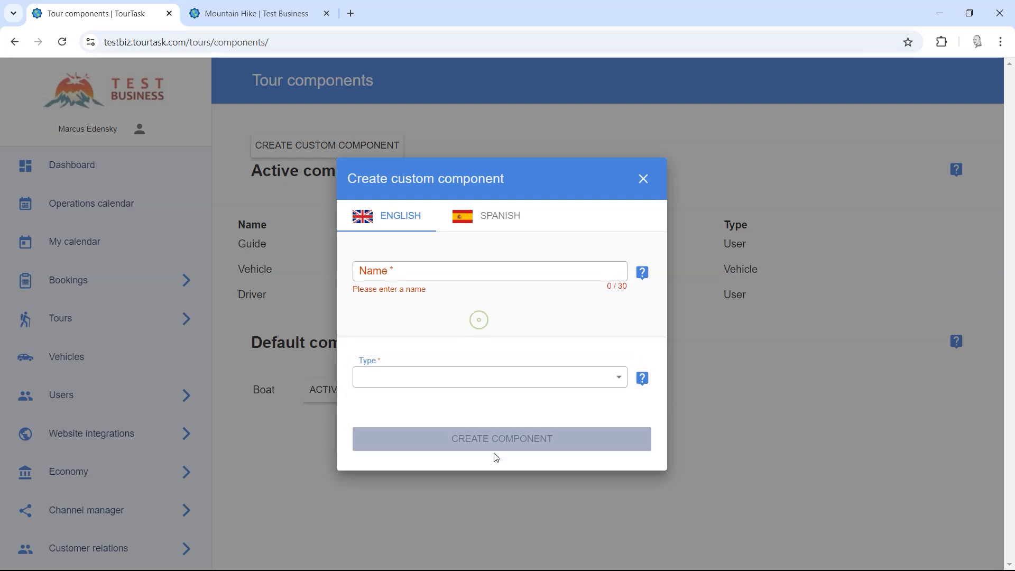
pyautogui.click(643, 174)
# Step: Open the Mountain Hike tour for editing from Tours > Manage
pyautogui.scroll(-2, 301, 296)
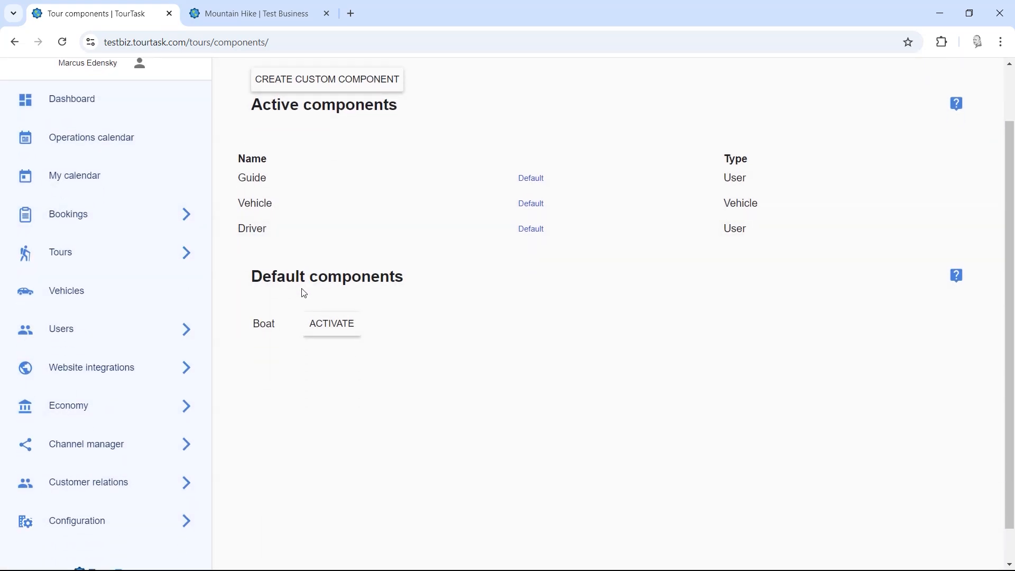
pyautogui.click(145, 220)
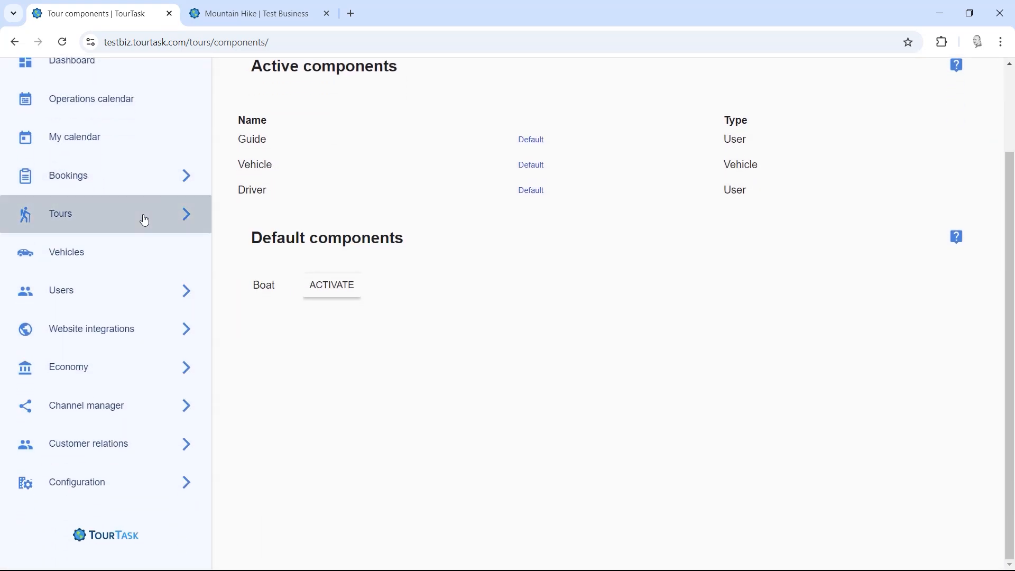
pyautogui.click(113, 261)
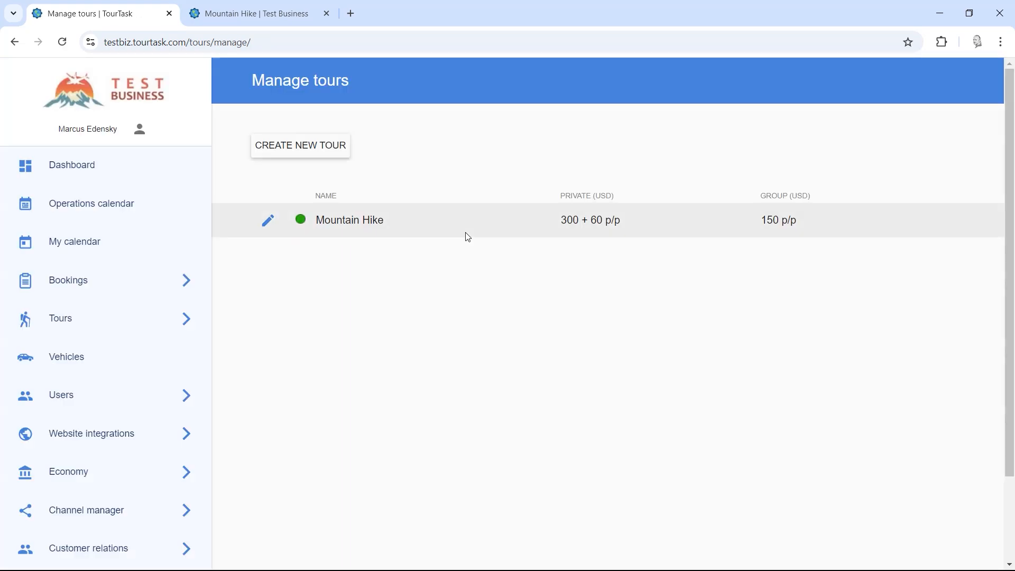
pyautogui.click(270, 224)
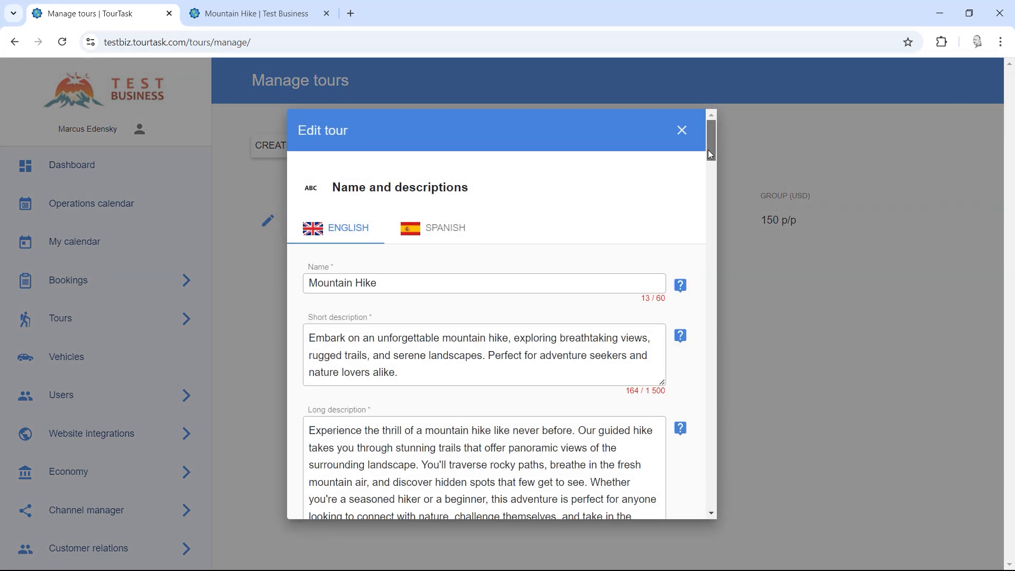
pyautogui.moveTo(711, 154); pyautogui.dragTo(709, 334)
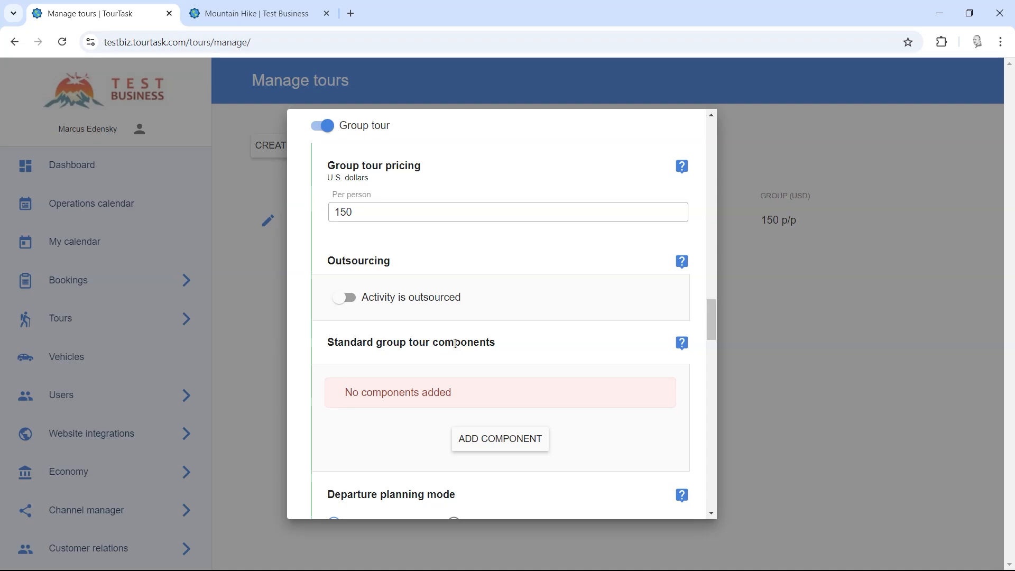
pyautogui.scroll(2, 455, 356)
pyautogui.scroll(-1, 458, 358)
pyautogui.scroll(-3, 458, 357)
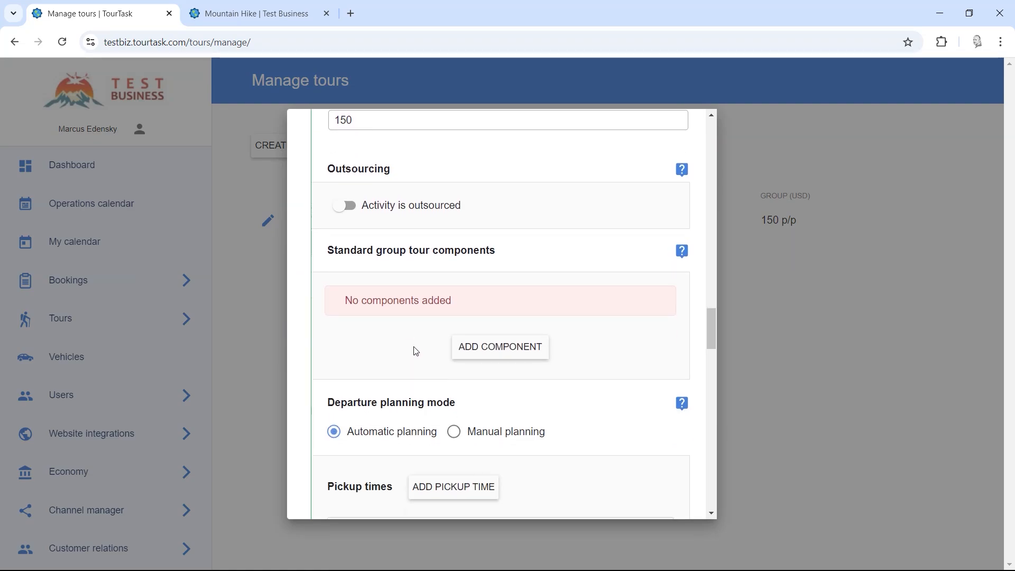
# Step: Add Guide, Vehicle and Driver as standard group tour components
pyautogui.click(492, 308)
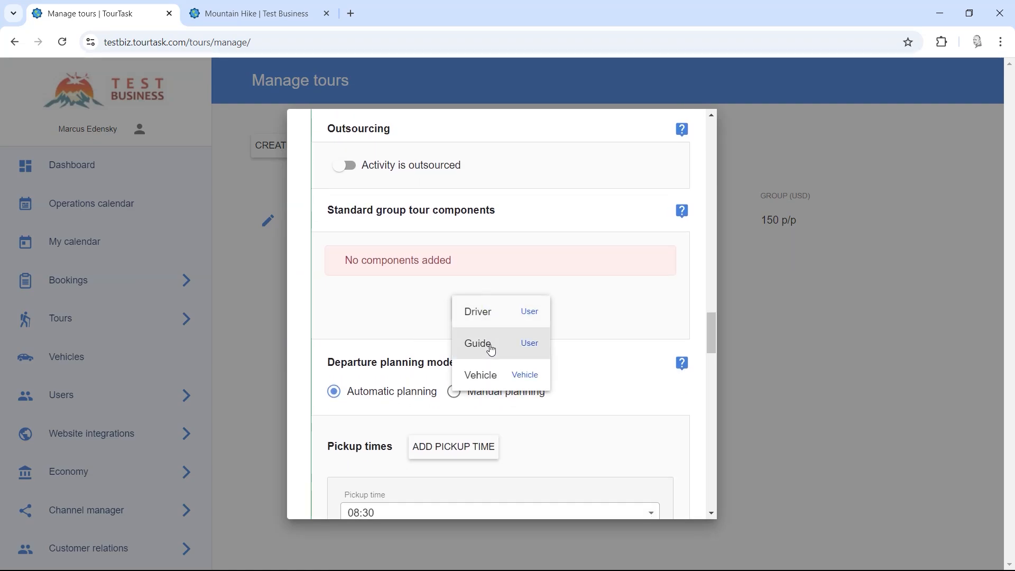
pyautogui.click(489, 348)
pyautogui.click(490, 308)
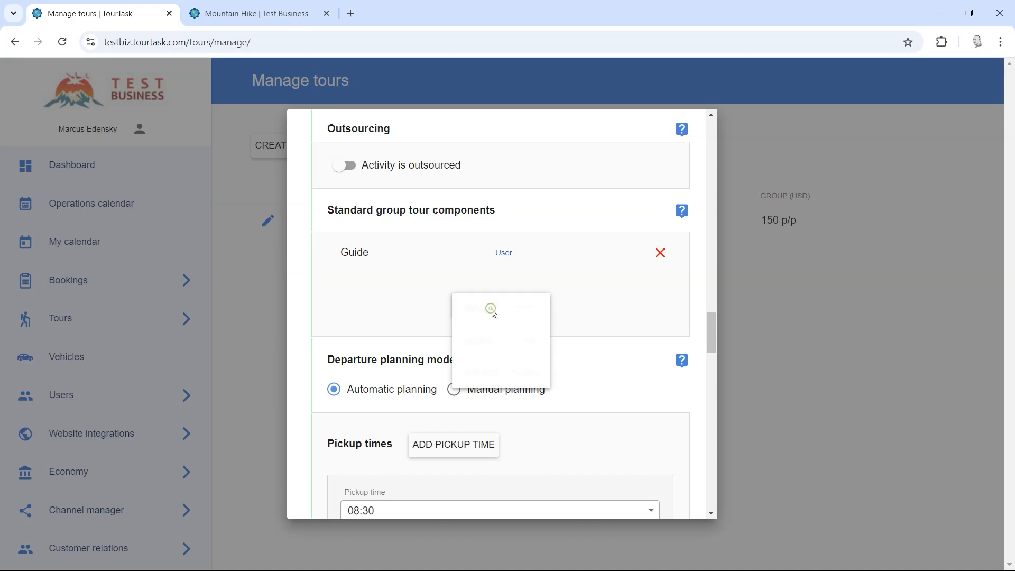
pyautogui.click(498, 376)
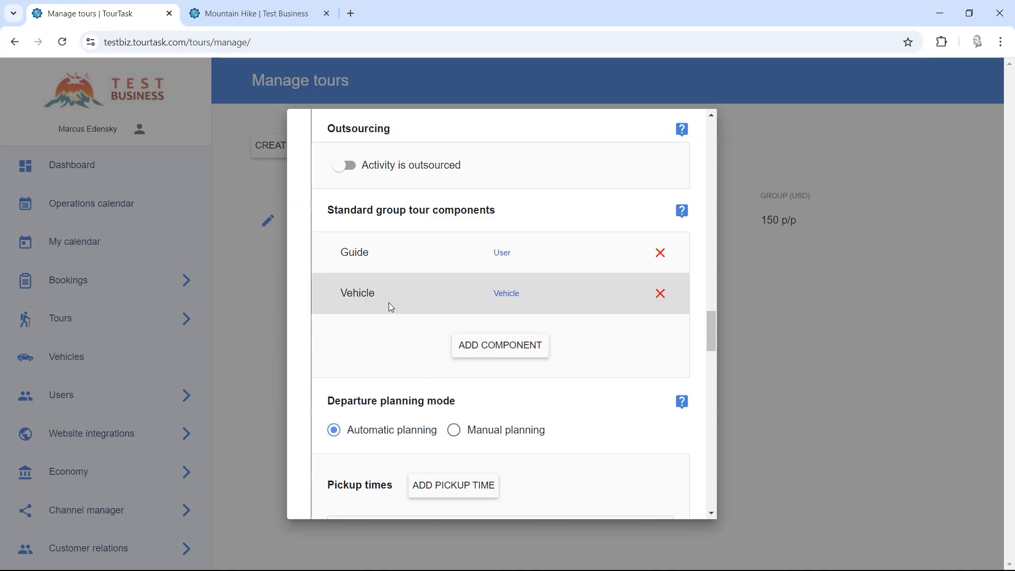
pyautogui.scroll(-2, 403, 324)
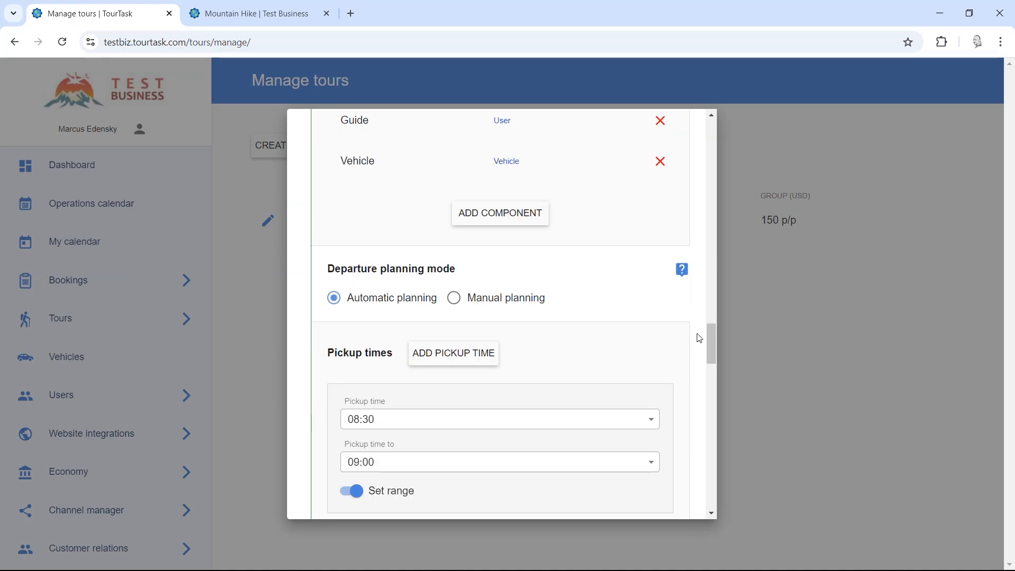
pyautogui.moveTo(714, 343); pyautogui.dragTo(712, 390)
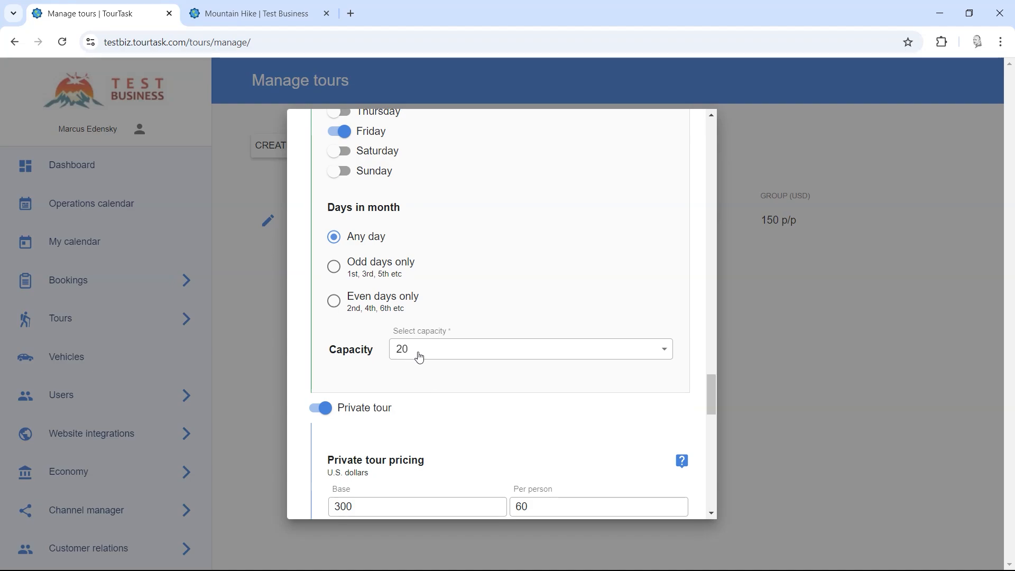
pyautogui.scroll(8, 419, 358)
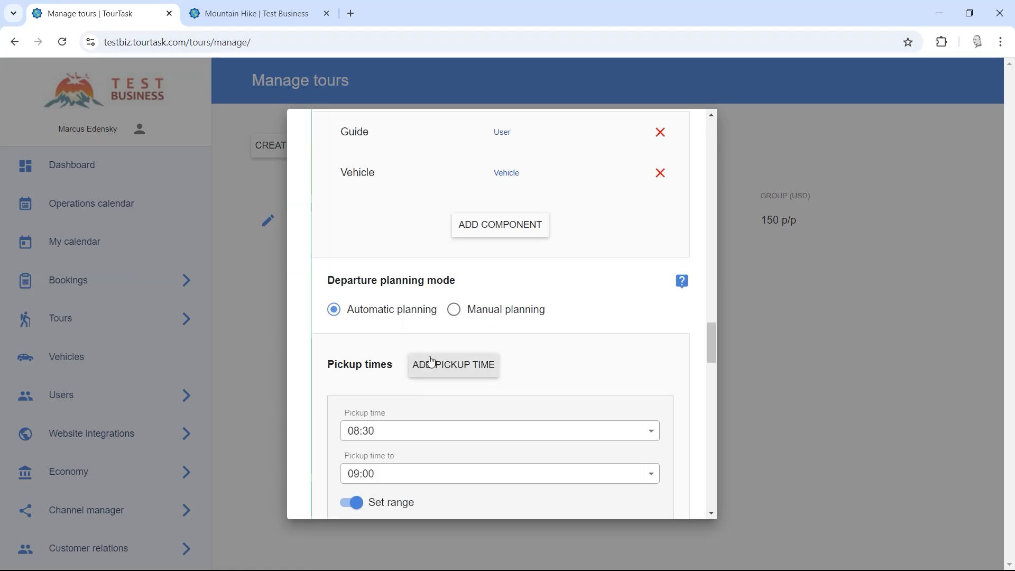
pyautogui.scroll(3, 432, 362)
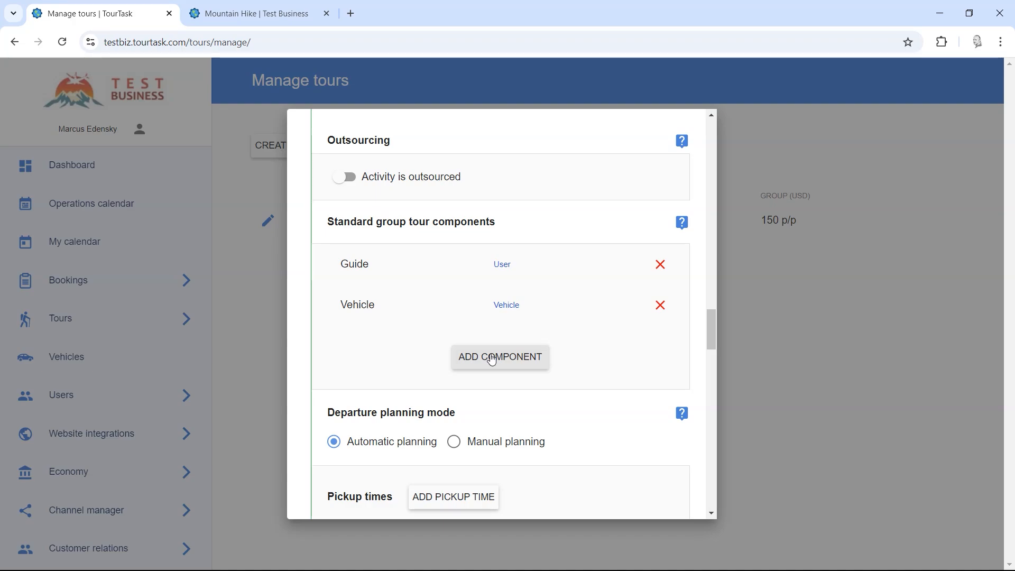
pyautogui.click(493, 361)
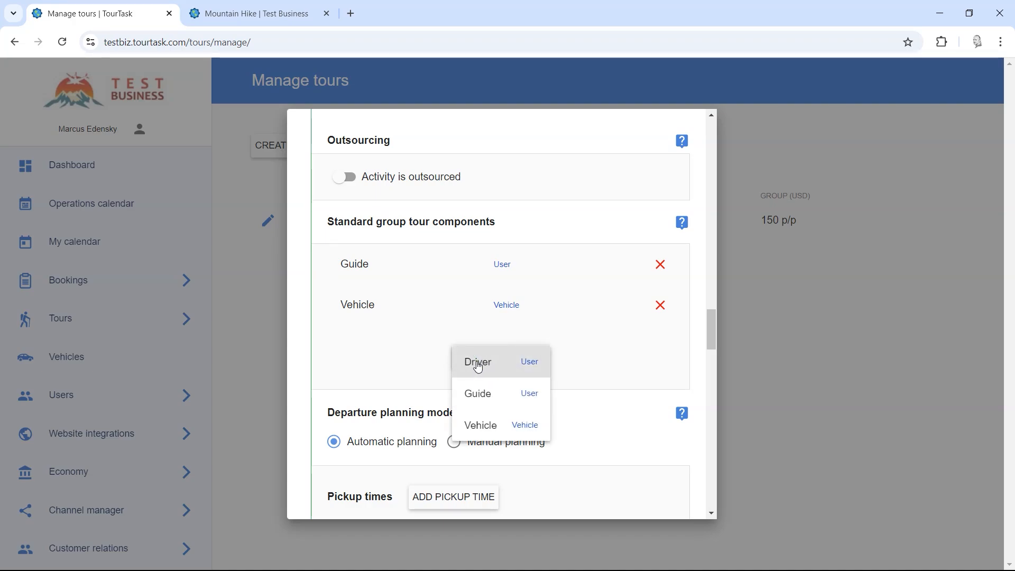
pyautogui.click(478, 364)
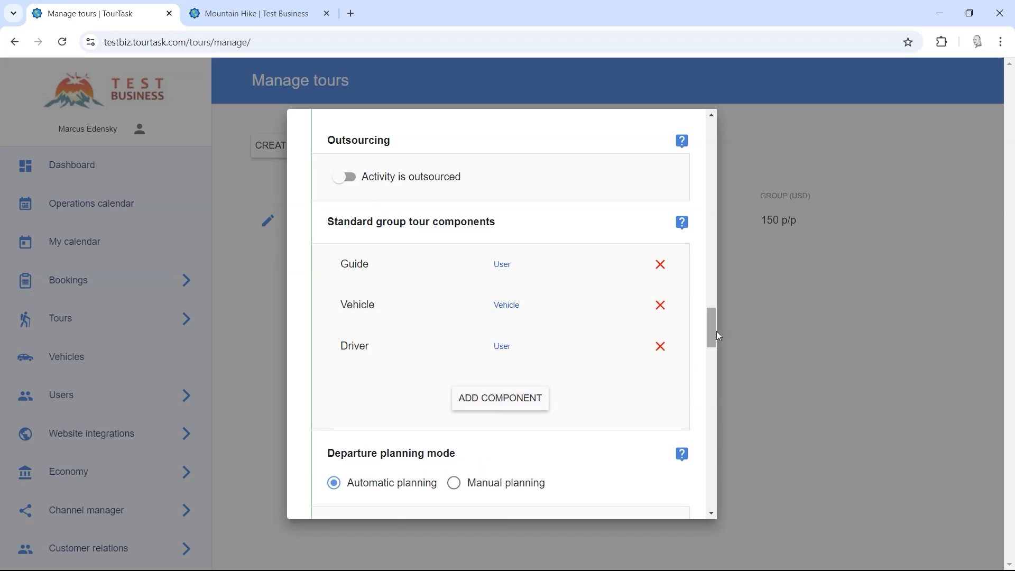
pyautogui.moveTo(716, 332); pyautogui.dragTo(711, 420)
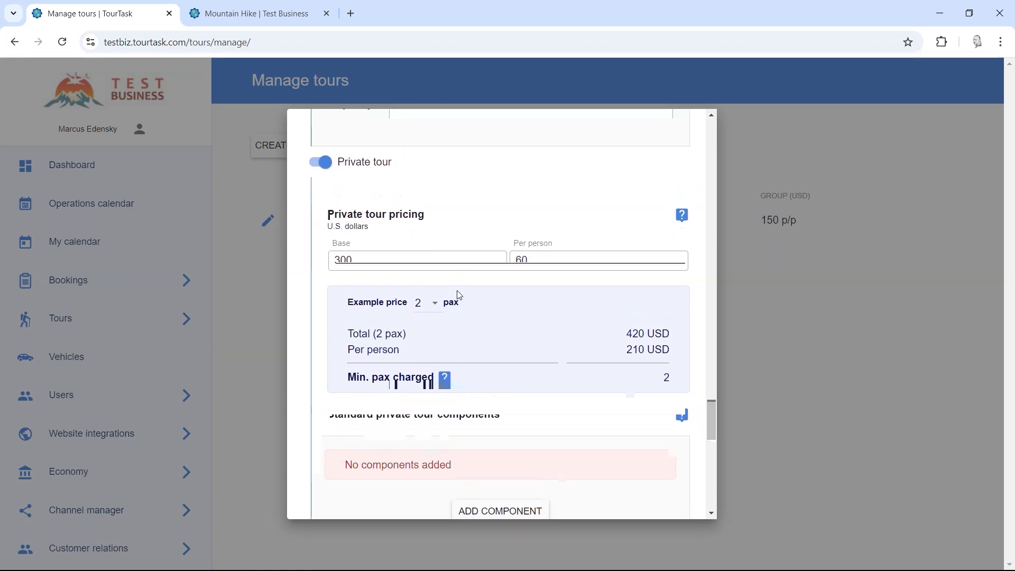
# Step: Add Guide and Vehicle as standard private tour components
pyautogui.scroll(-3, 458, 294)
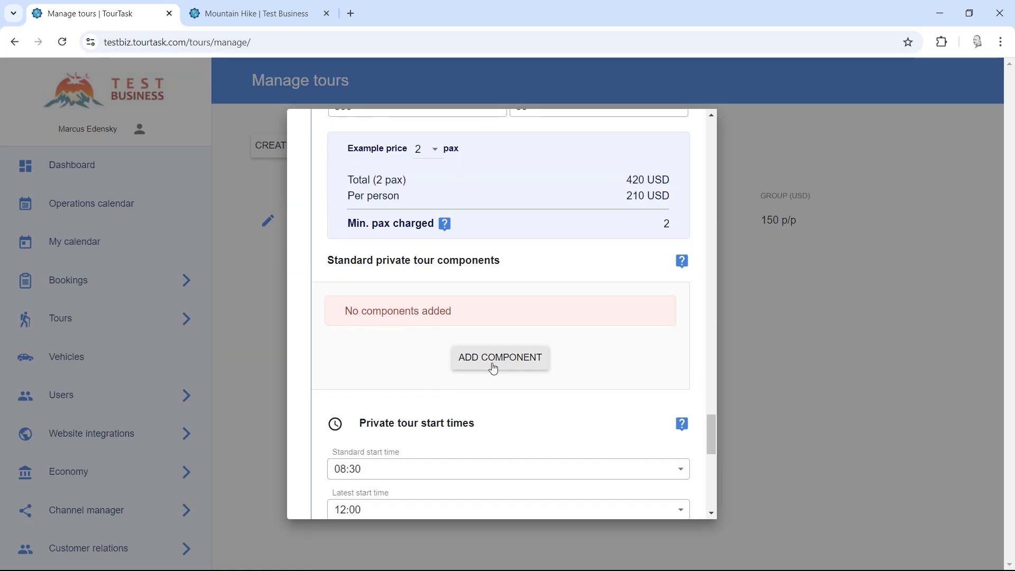
pyautogui.click(493, 368)
pyautogui.click(489, 392)
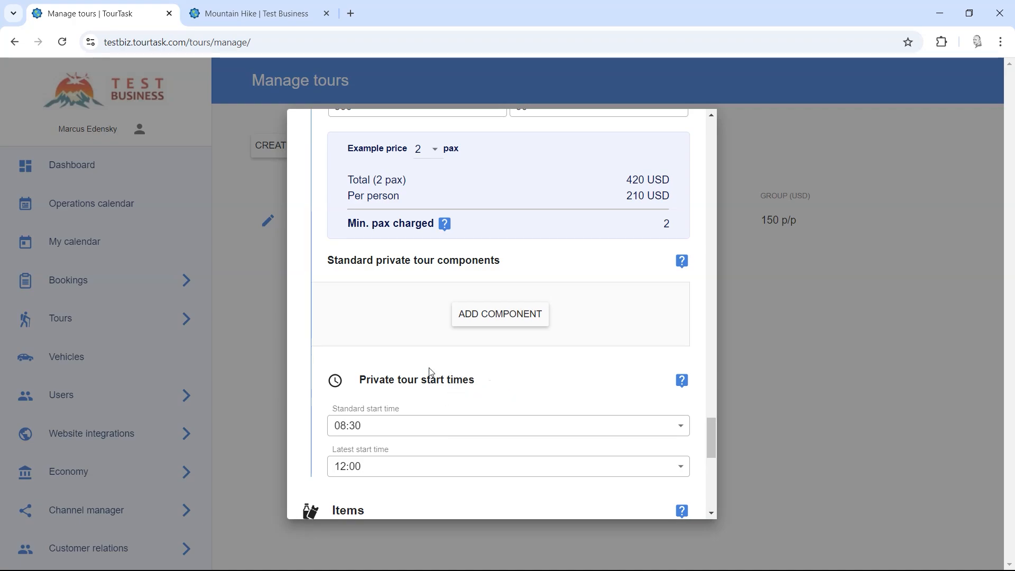
pyautogui.click(483, 355)
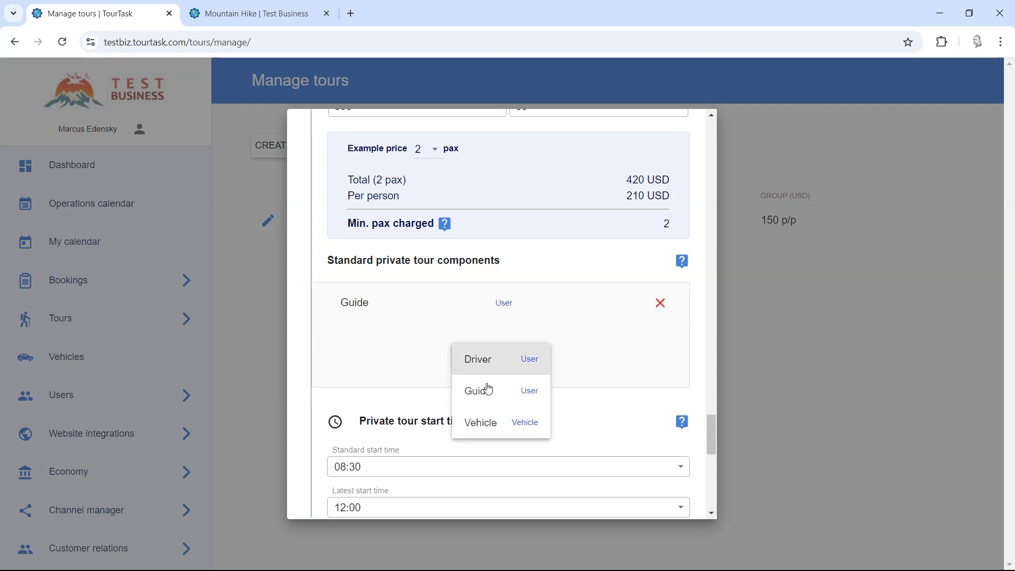
pyautogui.click(491, 424)
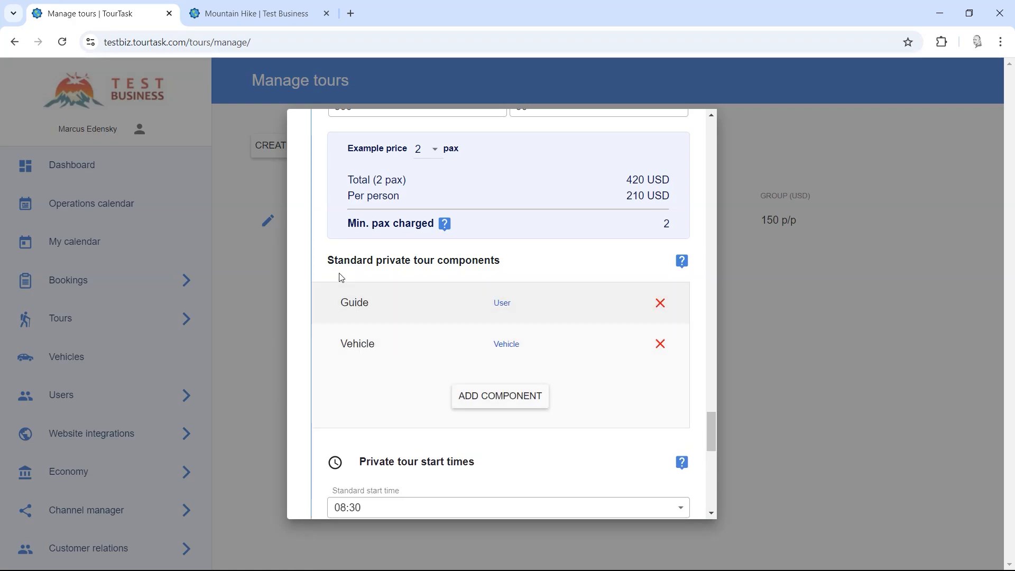
# Step: Save the Mountain Hike tour with its new components
pyautogui.moveTo(331, 261)
pyautogui.mouseDown()
pyautogui.moveTo(523, 263)
pyautogui.moveTo(328, 262)
pyautogui.mouseUp()
pyautogui.click(523, 262)
pyautogui.click(331, 262)
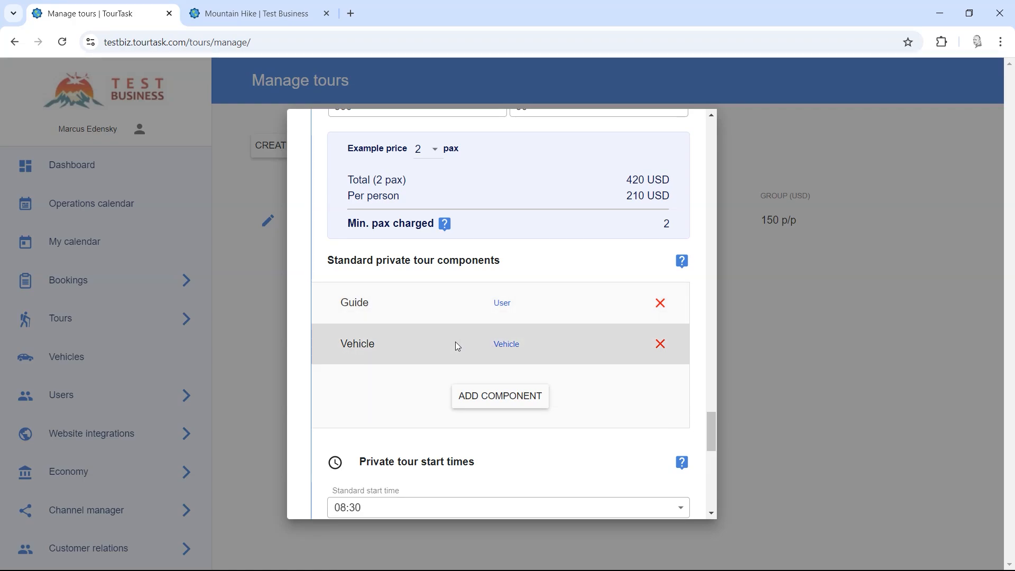
pyautogui.click(518, 403)
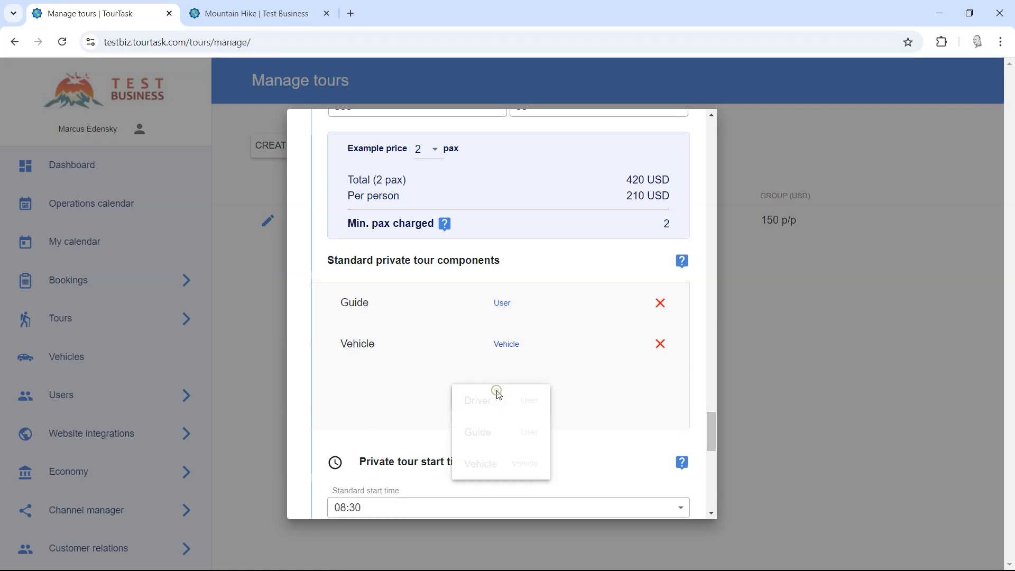
pyautogui.click(629, 451)
pyautogui.moveTo(710, 426); pyautogui.dragTo(714, 483)
pyautogui.click(585, 437)
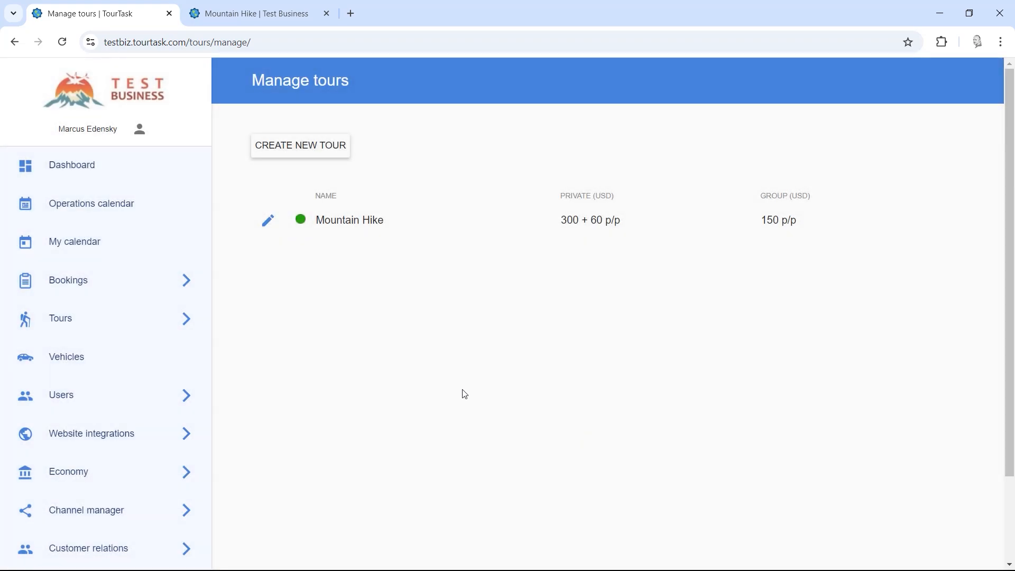
# Step: Start a new item on the Tours > Items page
pyautogui.scroll(-2, 371, 339)
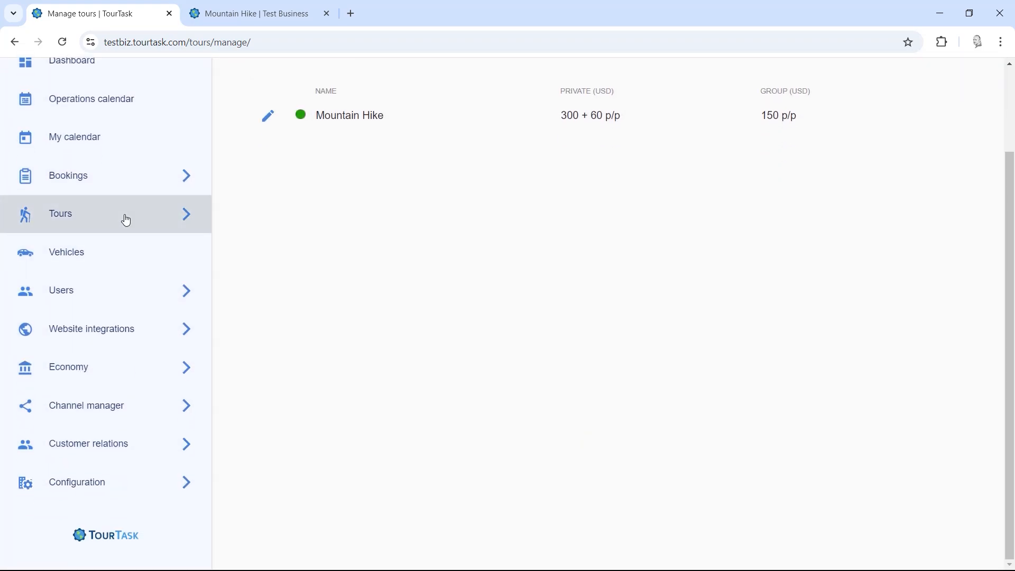
pyautogui.click(126, 220)
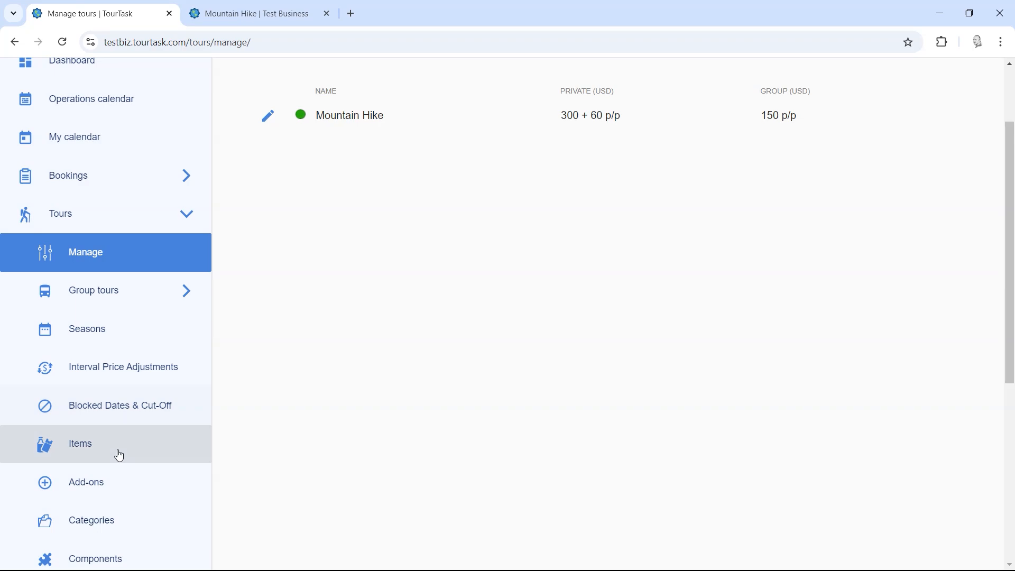
pyautogui.click(118, 456)
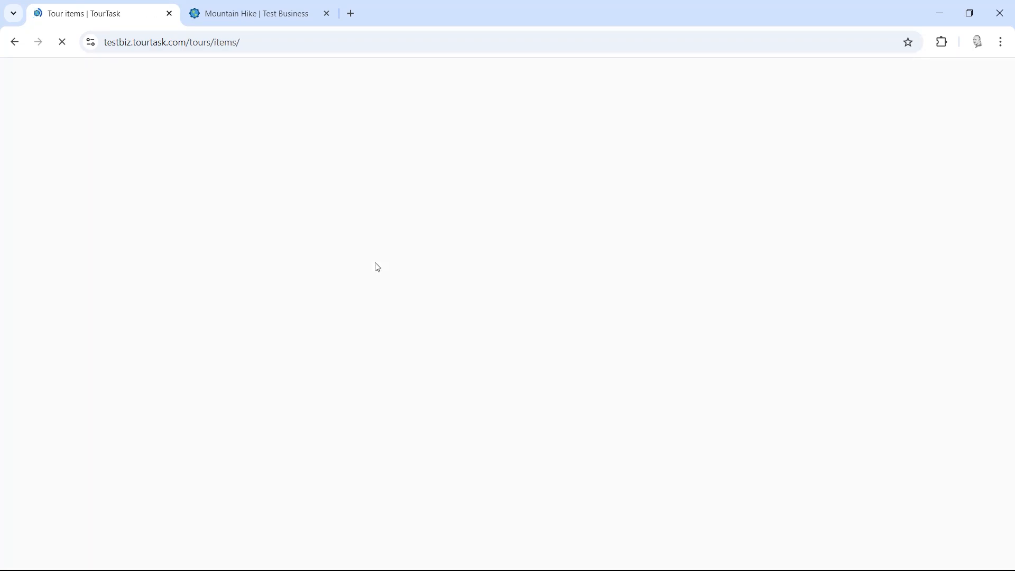
pyautogui.click(295, 146)
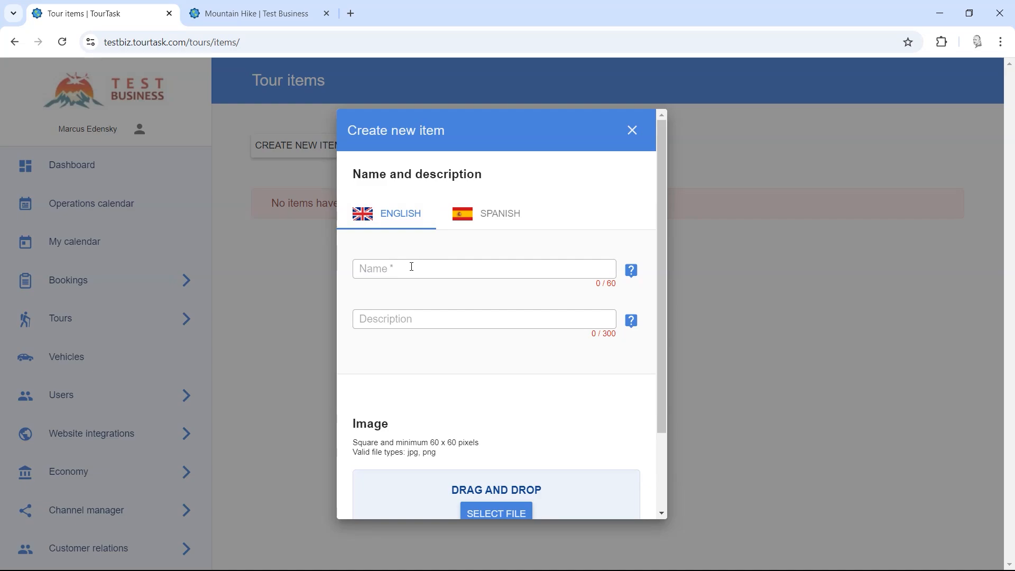
# Step: Name the item 'Ticket to National Park' and fill its English ticket description
pyautogui.click(412, 267)
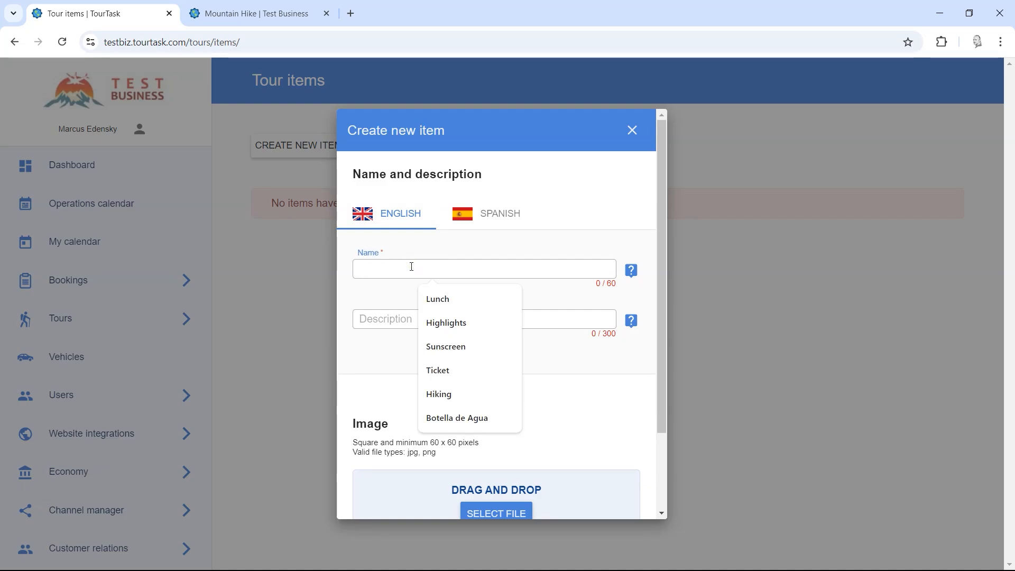
pyautogui.write('Ti')
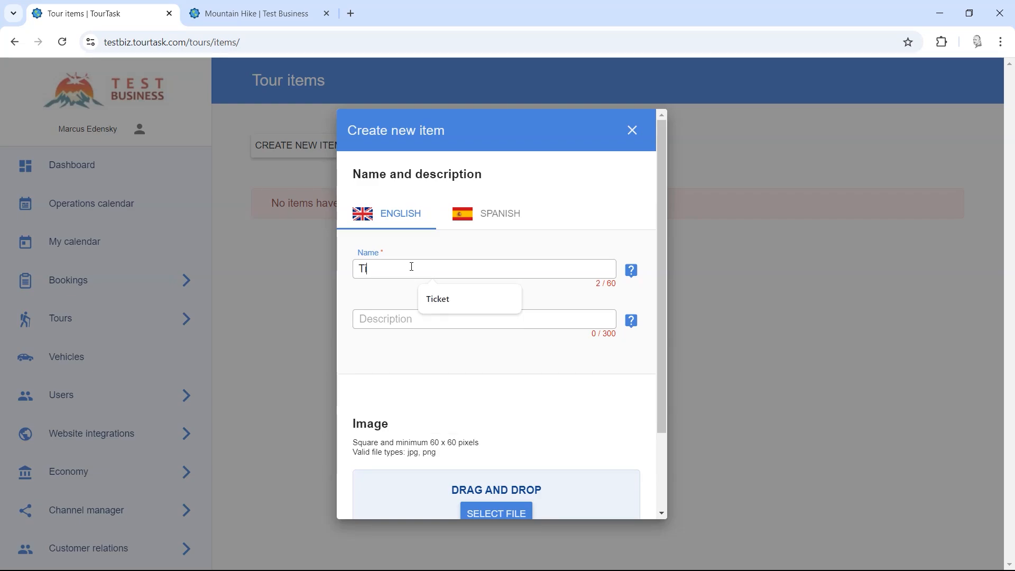
pyautogui.write('cket to')
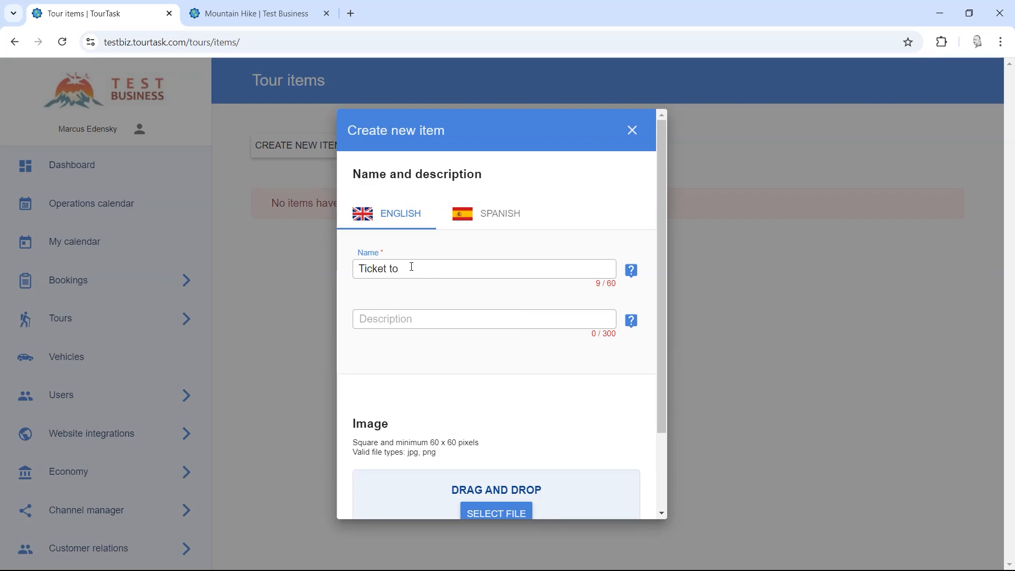
pyautogui.write(' National Park')
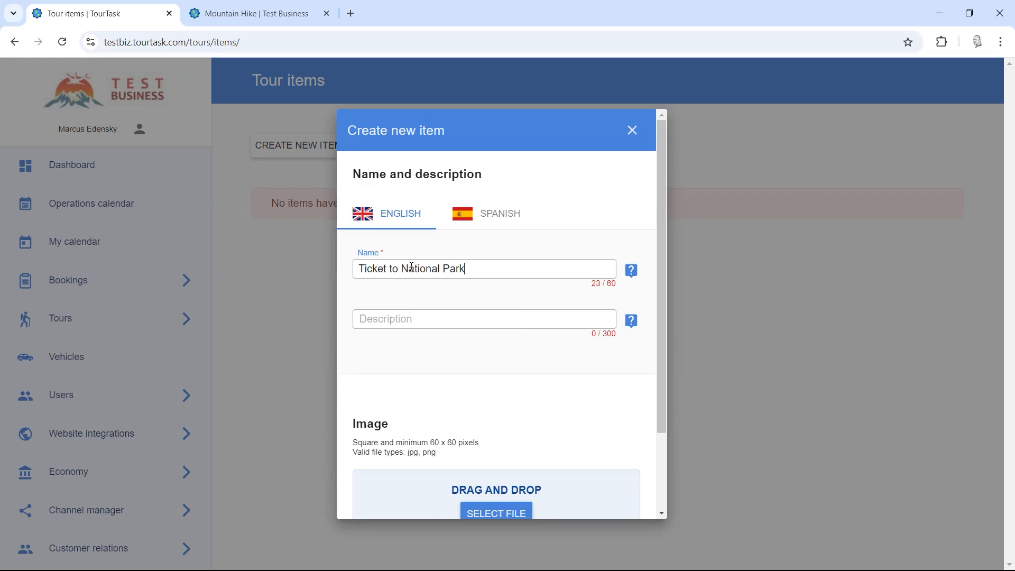
pyautogui.click(407, 317)
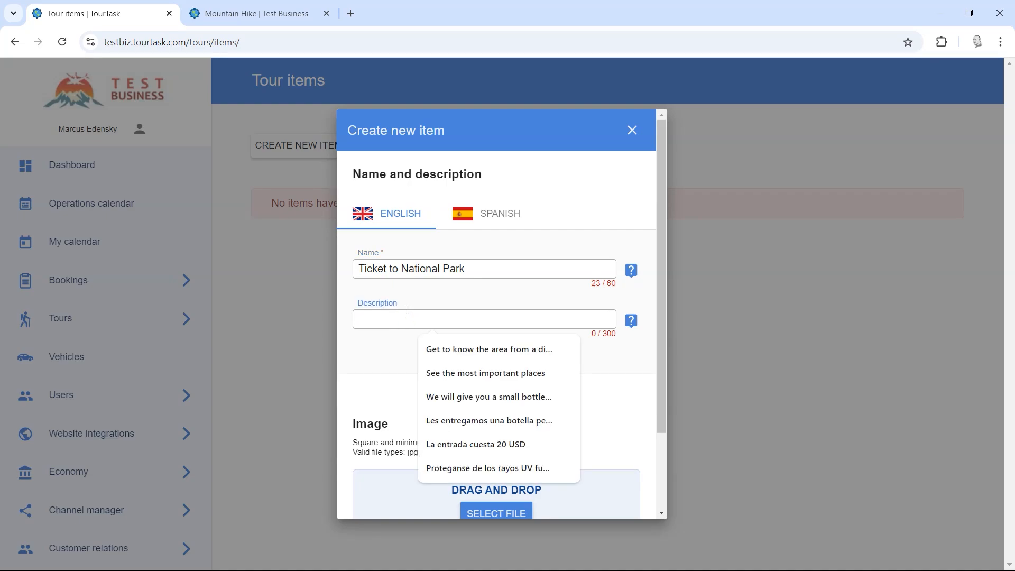
pyautogui.press('Escape')
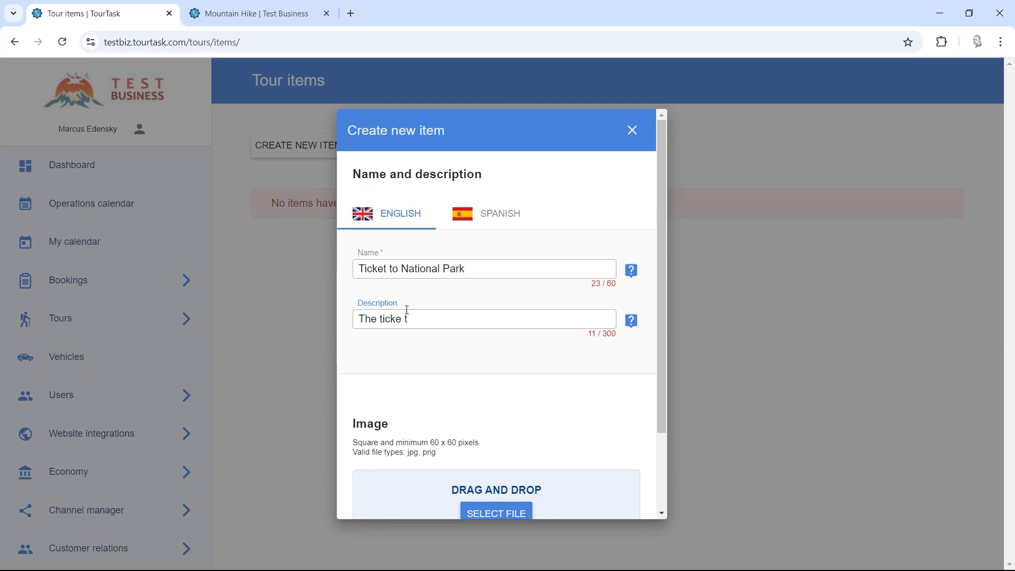
pyautogui.write('The ticket')
pyautogui.click(503, 346)
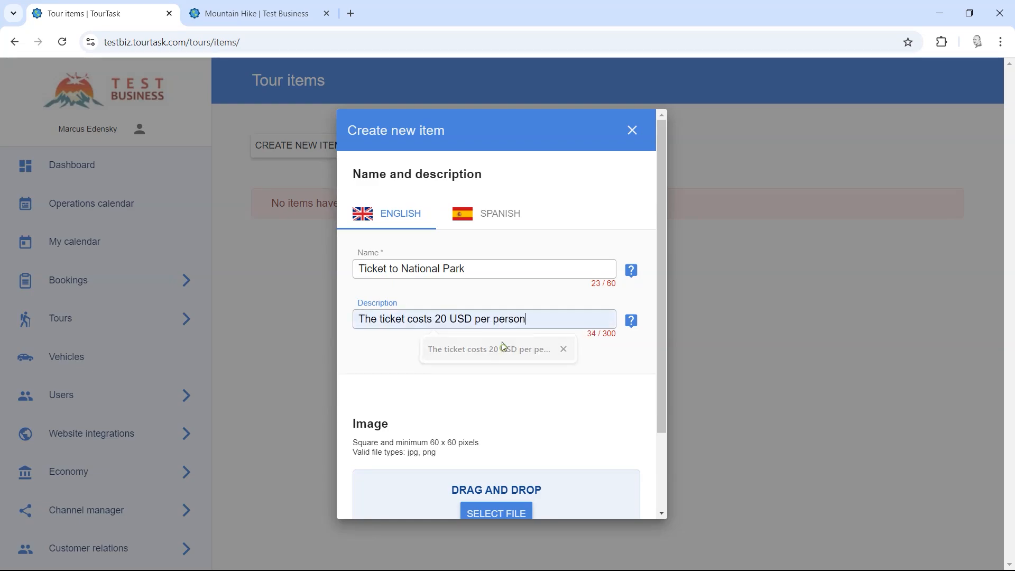
# Step: Enter Spanish name 'Entrada al Parque Nacional' and description 'La entrada cuesta 20 USD'
pyautogui.click(485, 214)
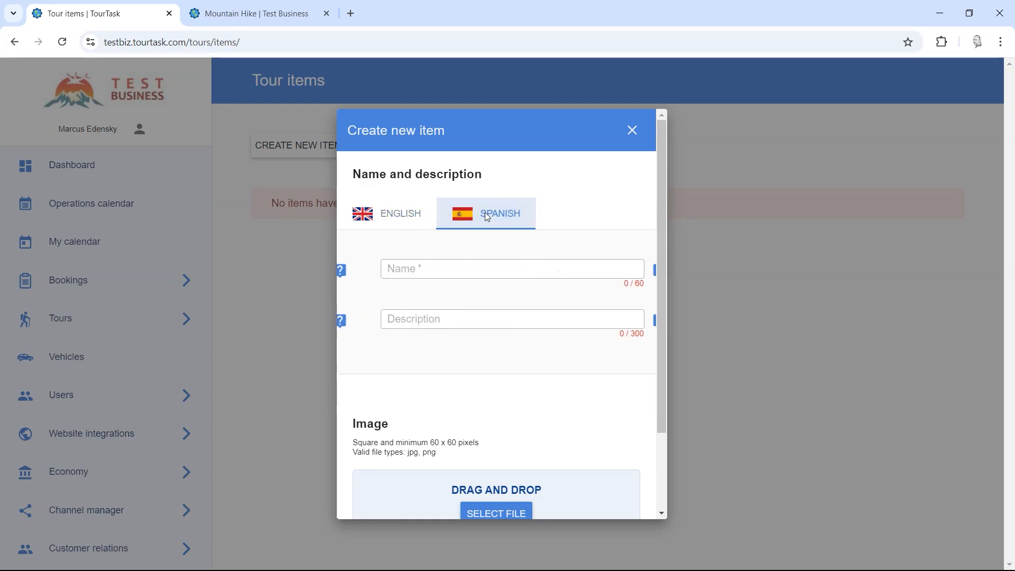
pyautogui.click(404, 268)
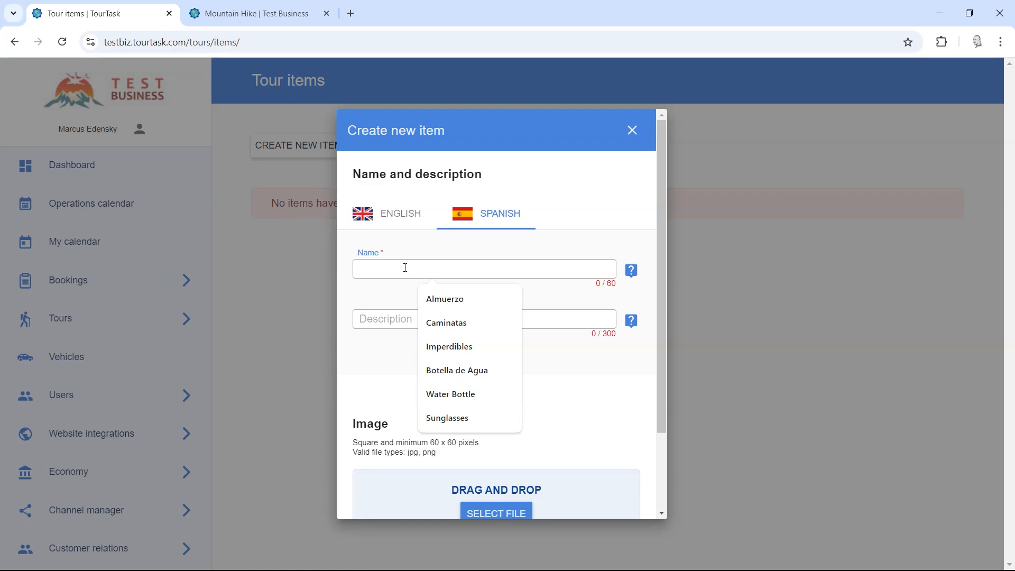
pyautogui.write('Entra')
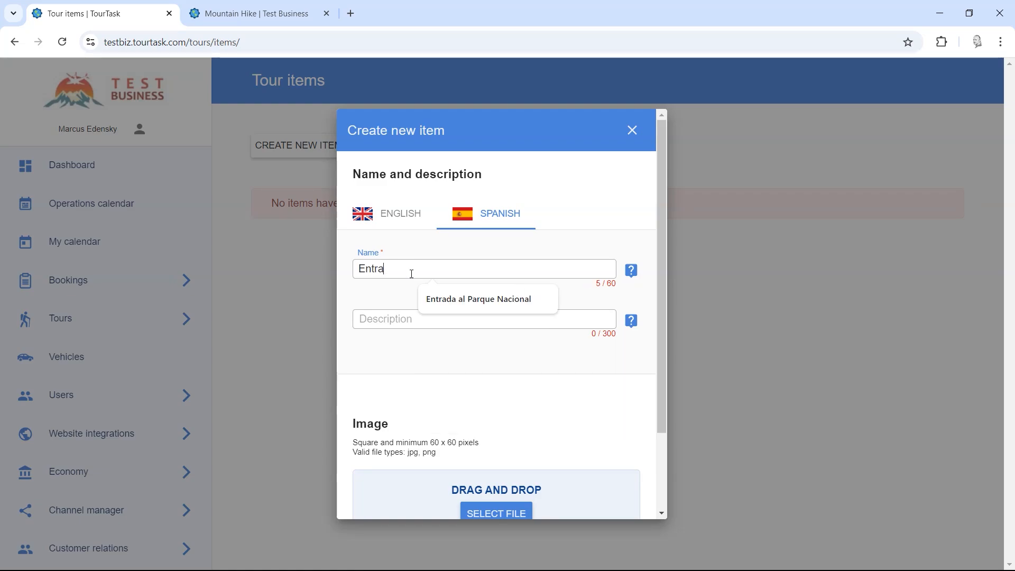
pyautogui.click(458, 300)
pyautogui.click(437, 313)
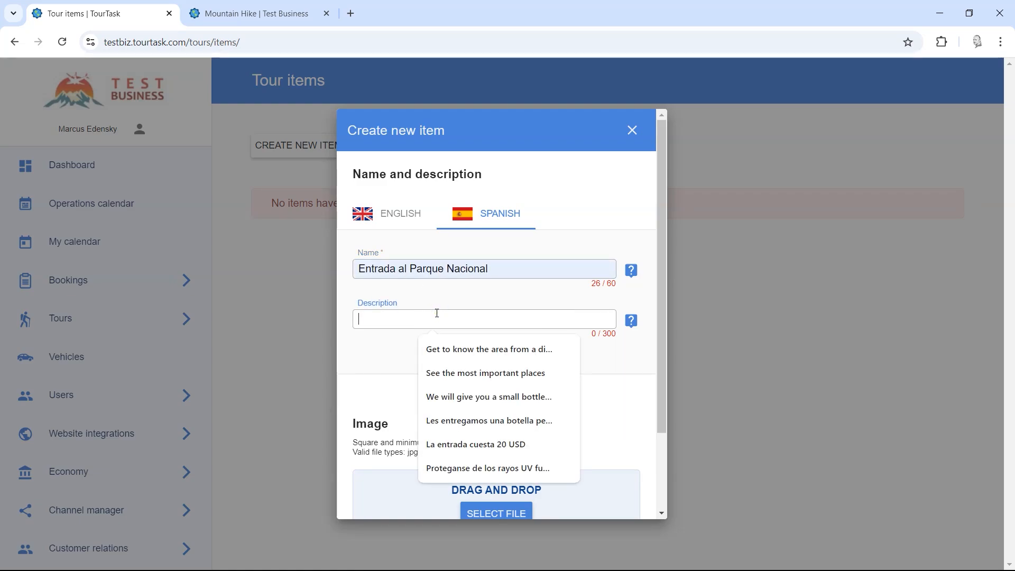
pyautogui.write('La ent')
pyautogui.click(478, 350)
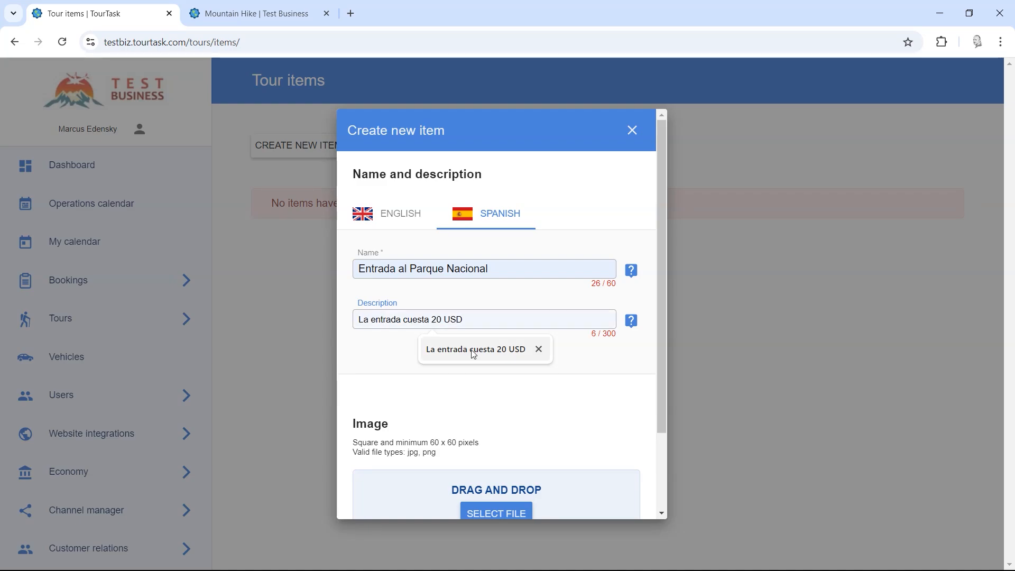
pyautogui.scroll(-2, 500, 339)
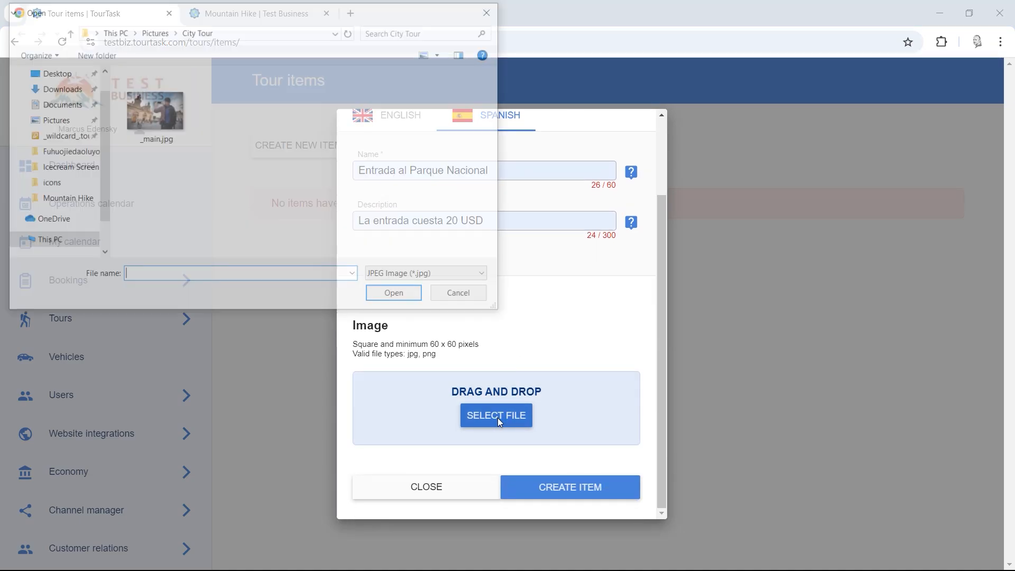
# Step: Attach ticket.png from Pictures > icons and create the Ticket to National Park item
pyautogui.click(158, 31)
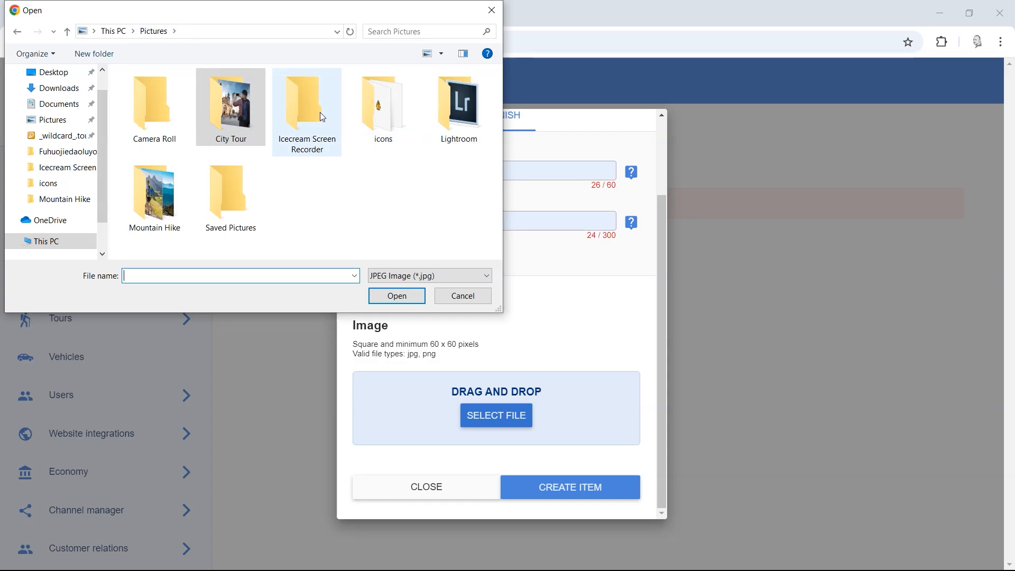
pyautogui.doubleClick(385, 111)
pyautogui.click(433, 275)
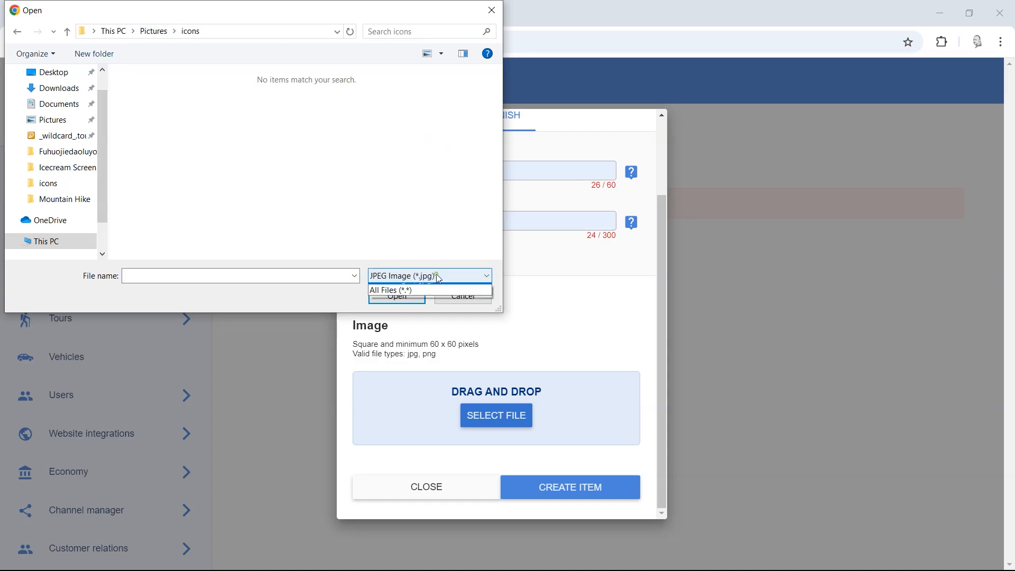
pyautogui.click(408, 297)
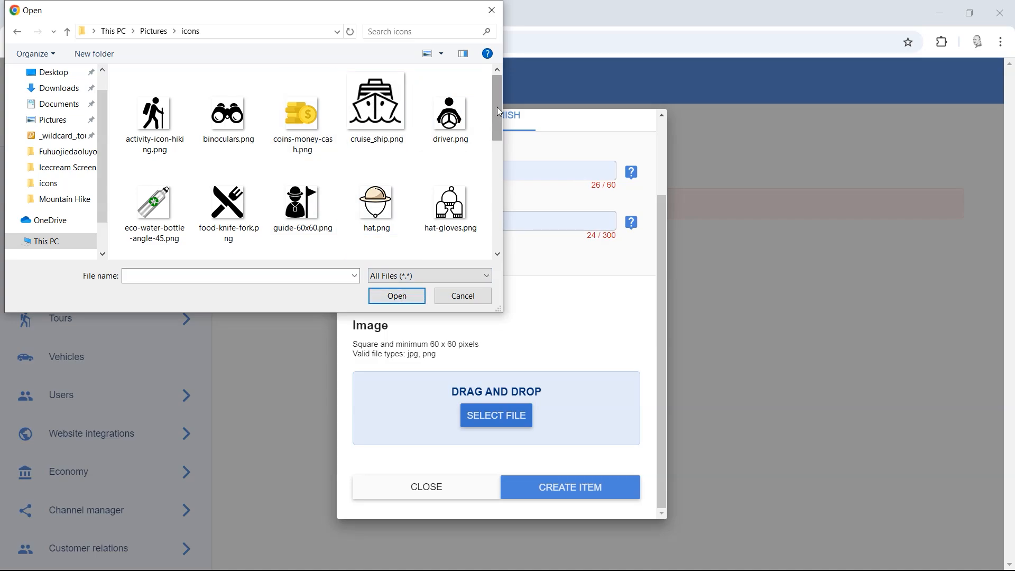
pyautogui.moveTo(497, 108); pyautogui.dragTo(496, 183)
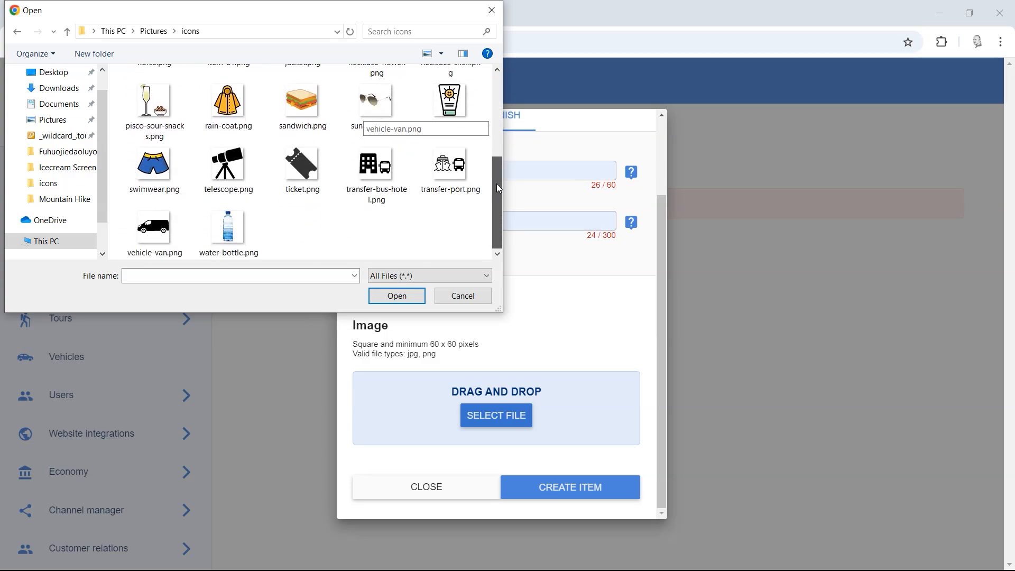
pyautogui.doubleClick(303, 175)
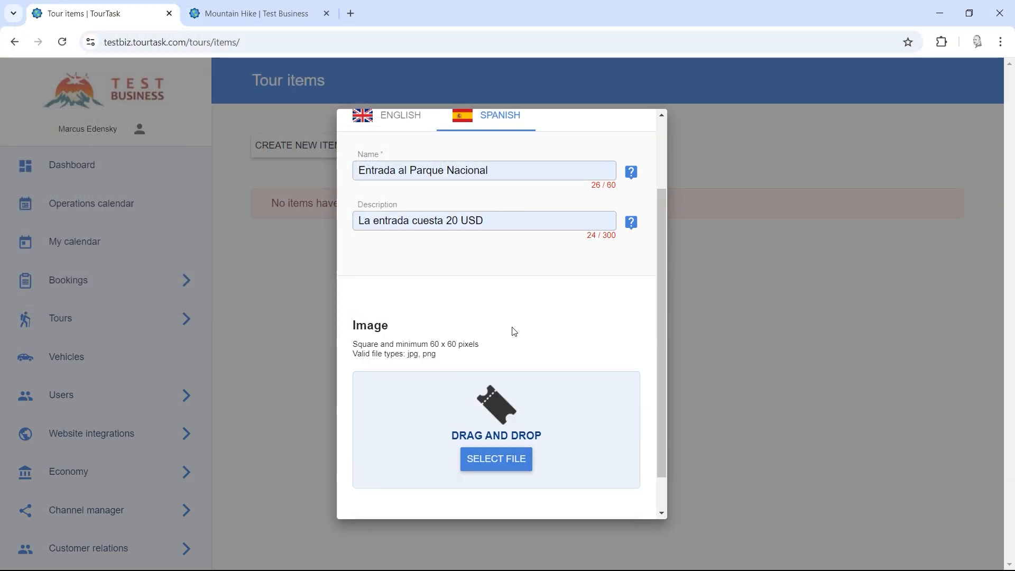
pyautogui.scroll(-2, 514, 332)
pyautogui.click(564, 491)
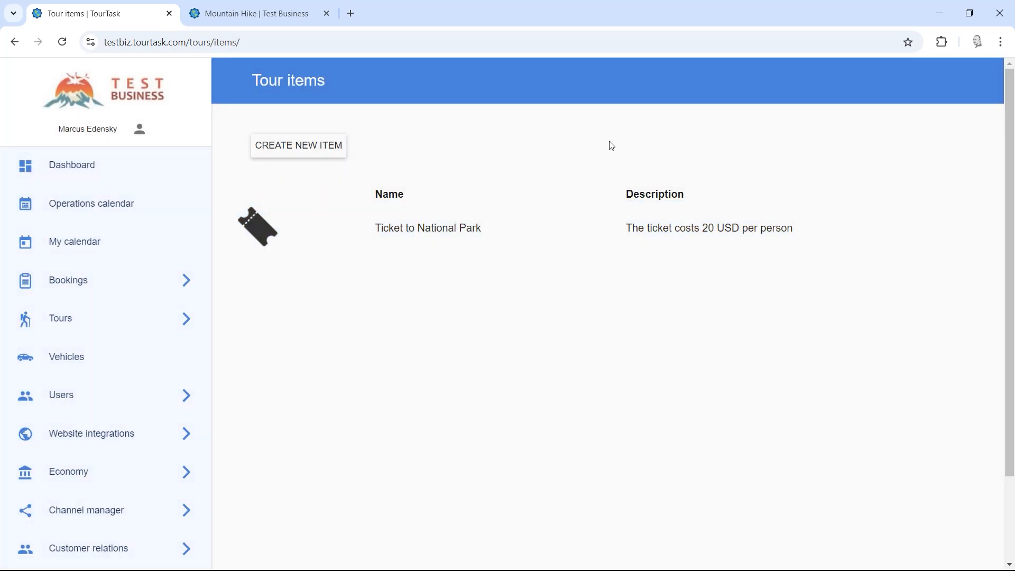
# Step: Start a new item named 'Water Bottle' with its English description
pyautogui.click(287, 149)
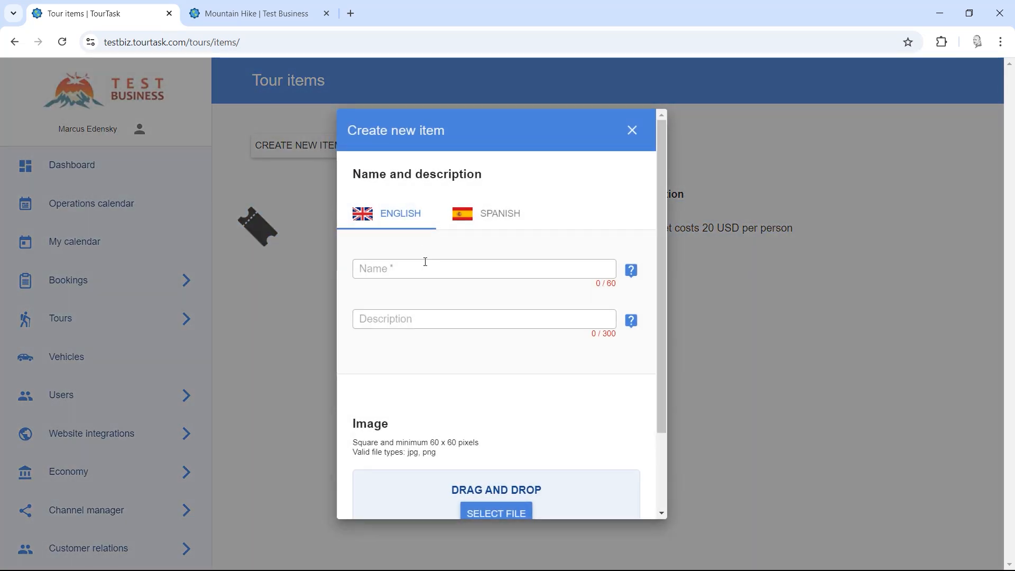
pyautogui.click(425, 263)
pyautogui.write('Wa')
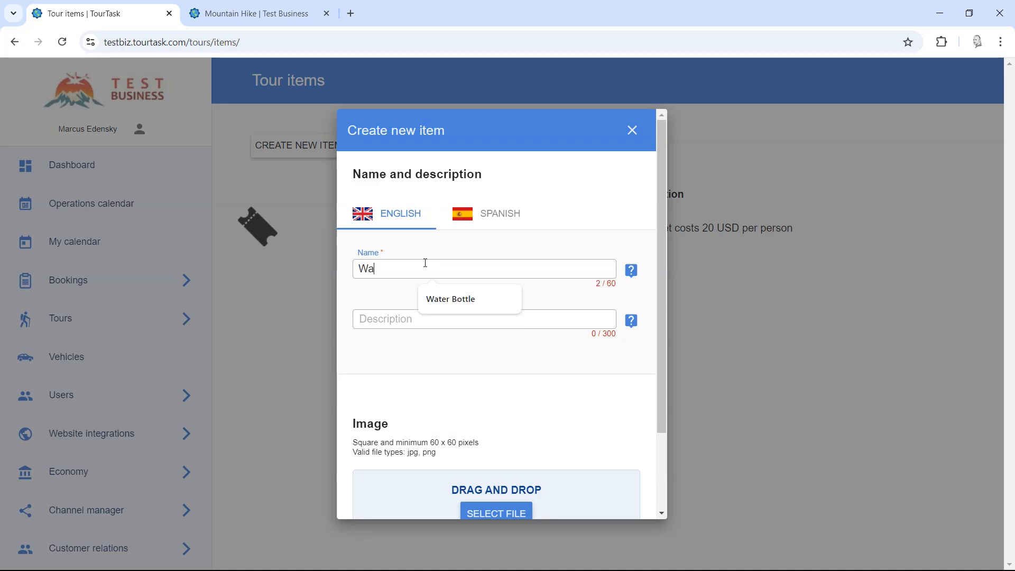
pyautogui.write('ter Bottle')
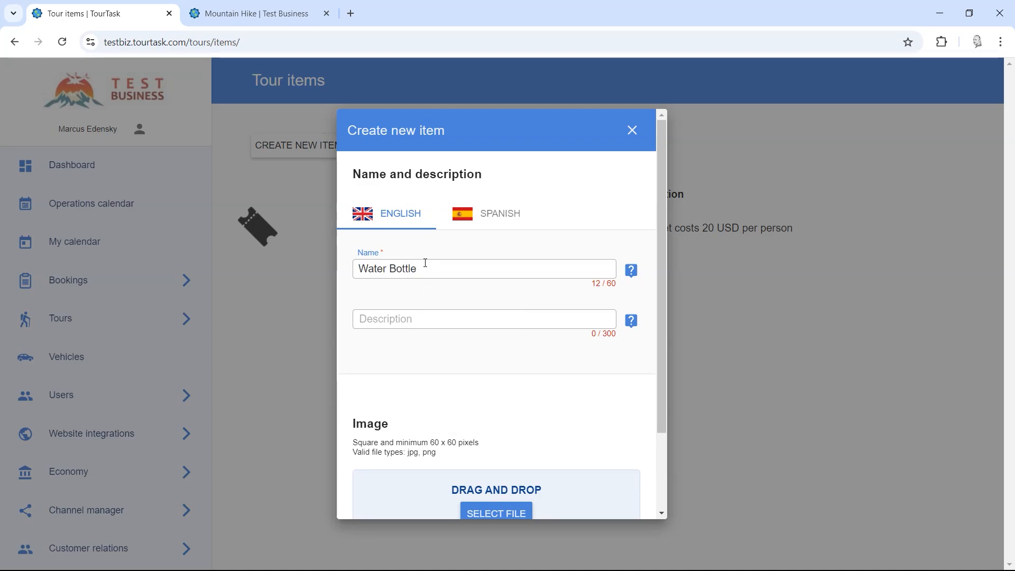
pyautogui.click(415, 315)
pyautogui.write('We wi')
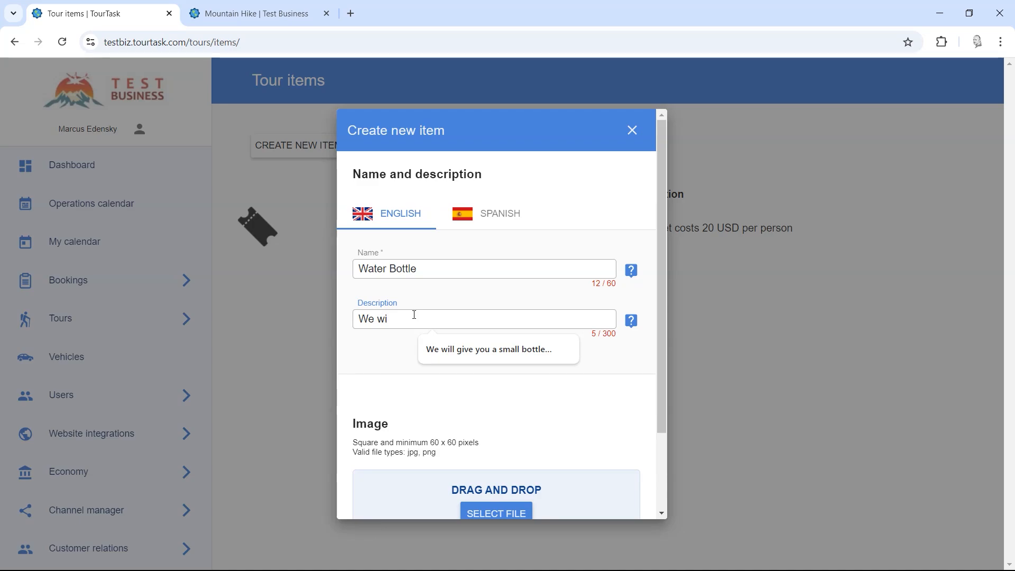
pyautogui.click(489, 349)
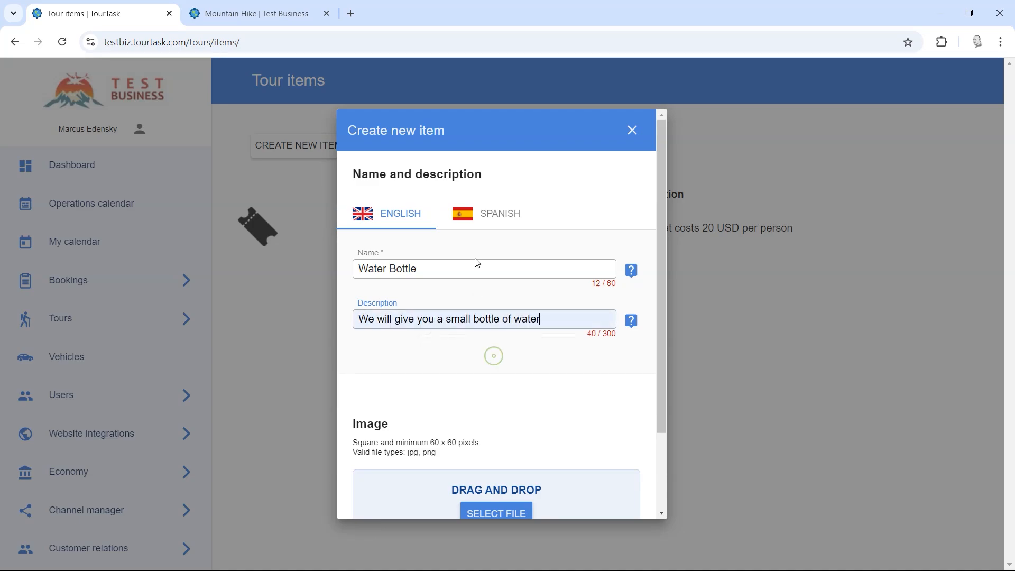
# Step: Give it the Spanish name 'Botella de Agua' and a Spanish description
pyautogui.click(478, 217)
pyautogui.click(435, 271)
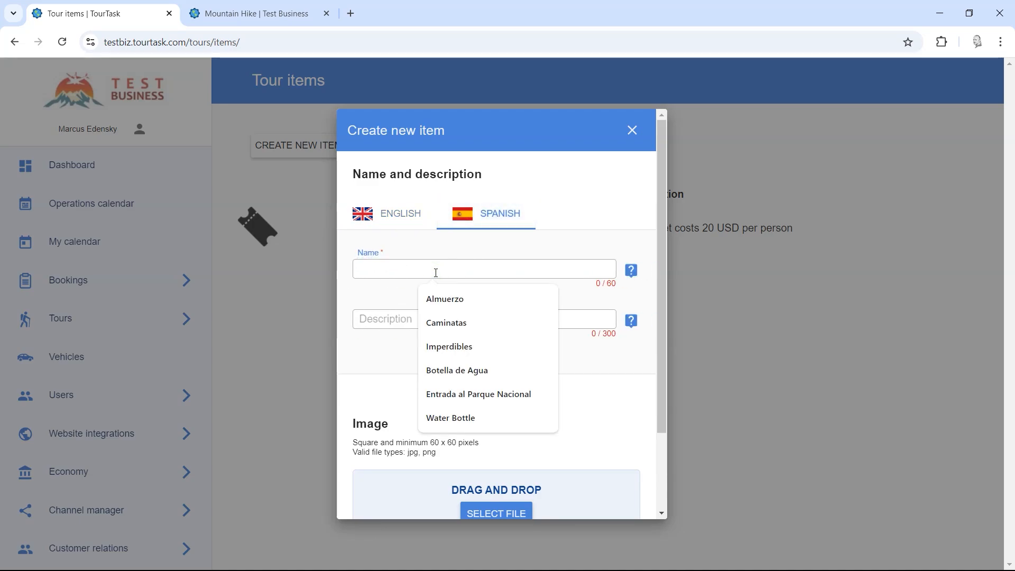
pyautogui.write('Botella')
pyautogui.click(450, 299)
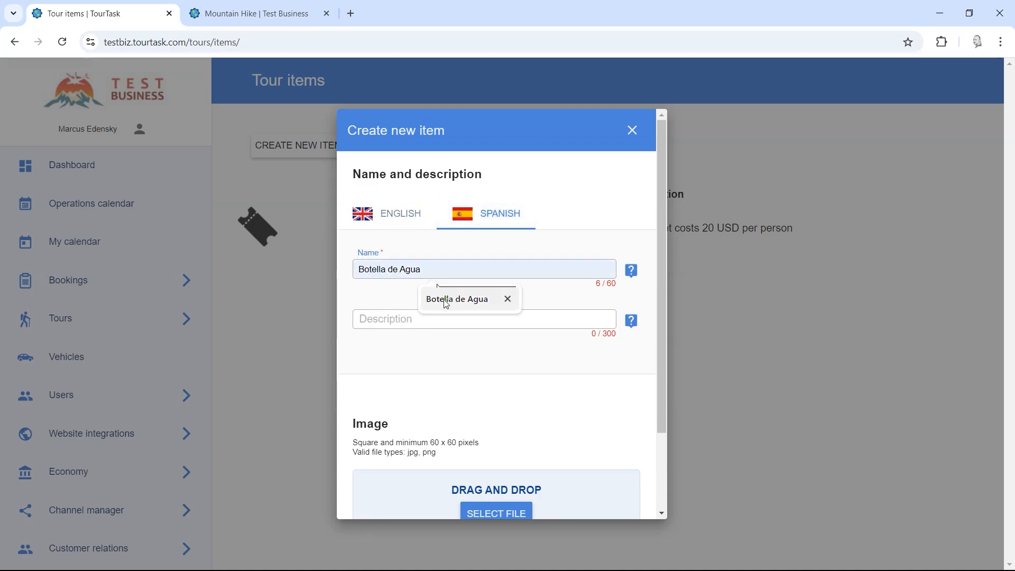
pyautogui.click(419, 317)
pyautogui.write('Les ent')
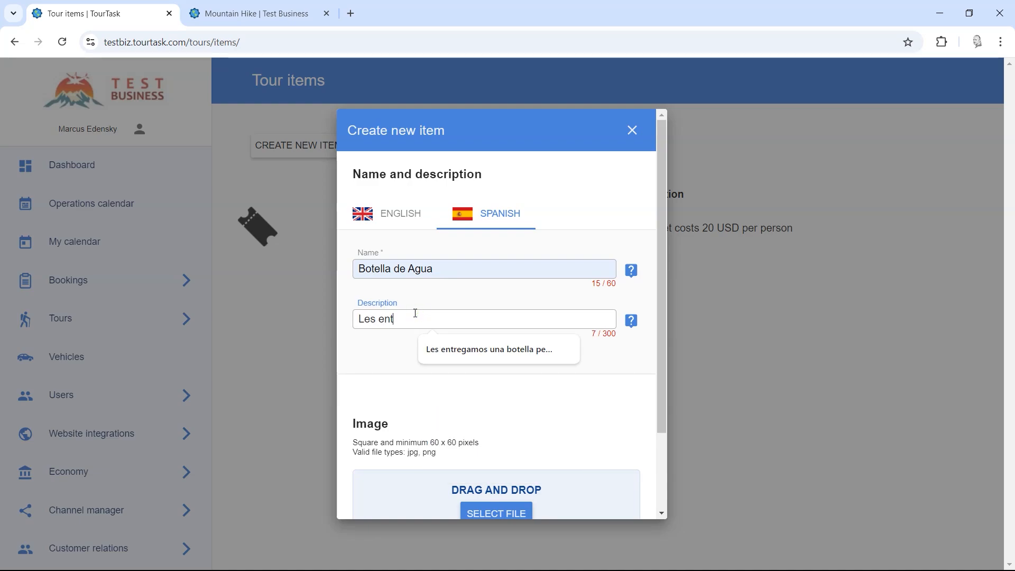
pyautogui.write('re')
pyautogui.click(453, 350)
# Step: Attach water-bottle.png as its image and create the item
pyautogui.scroll(-2, 478, 391)
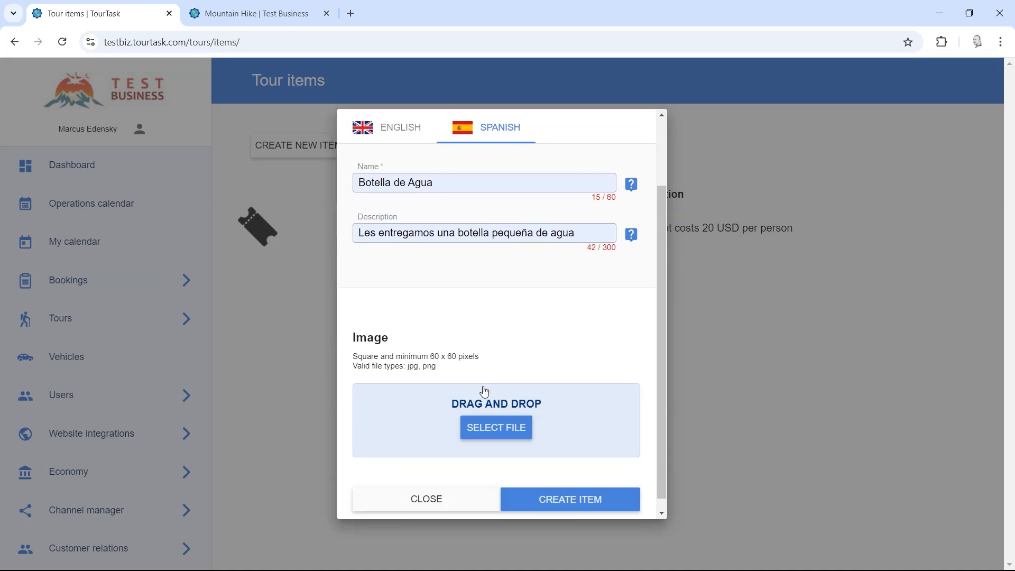
pyautogui.click(499, 422)
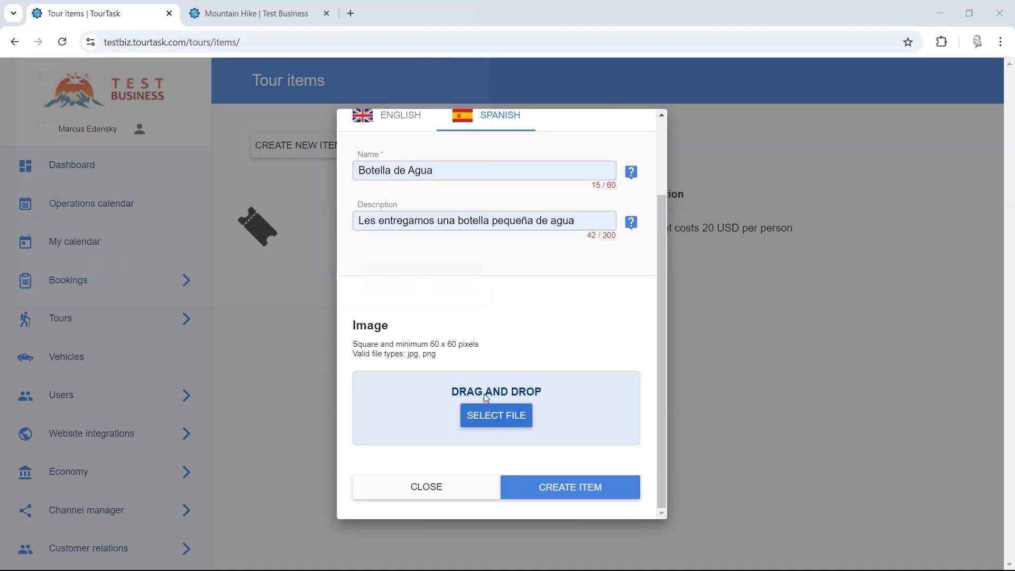
pyautogui.click(432, 277)
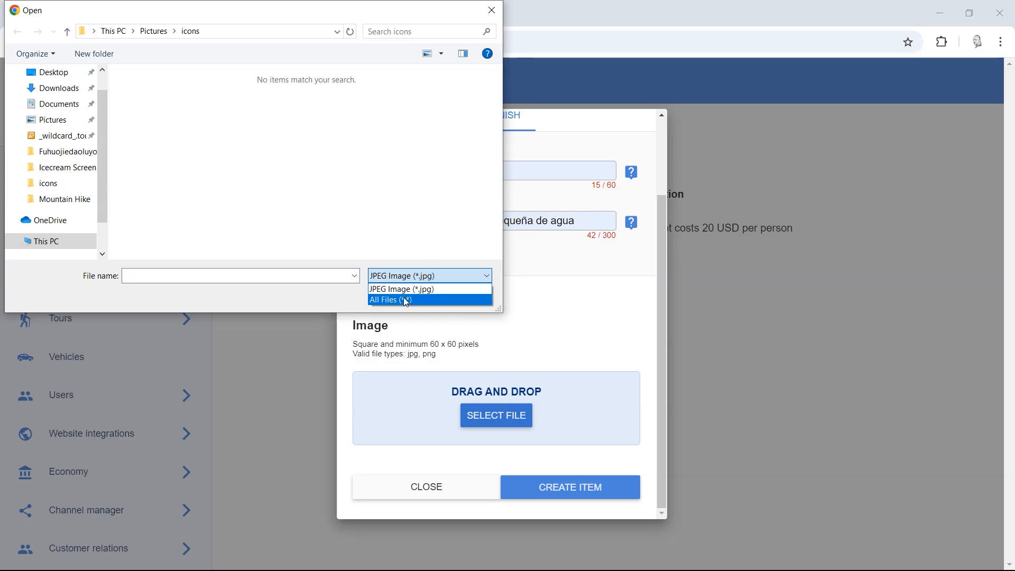
pyautogui.click(405, 300)
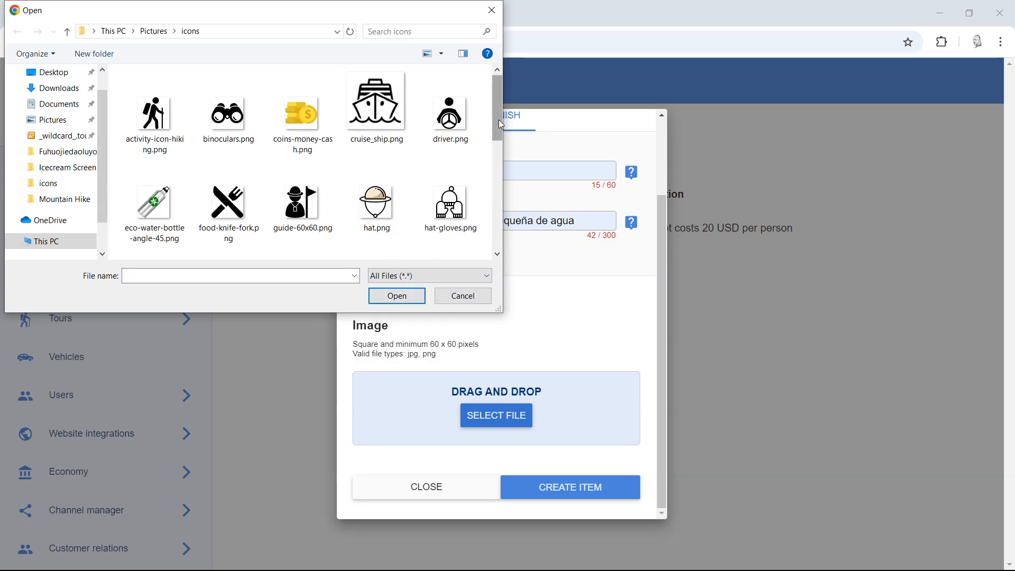
pyautogui.moveTo(501, 124); pyautogui.dragTo(493, 206)
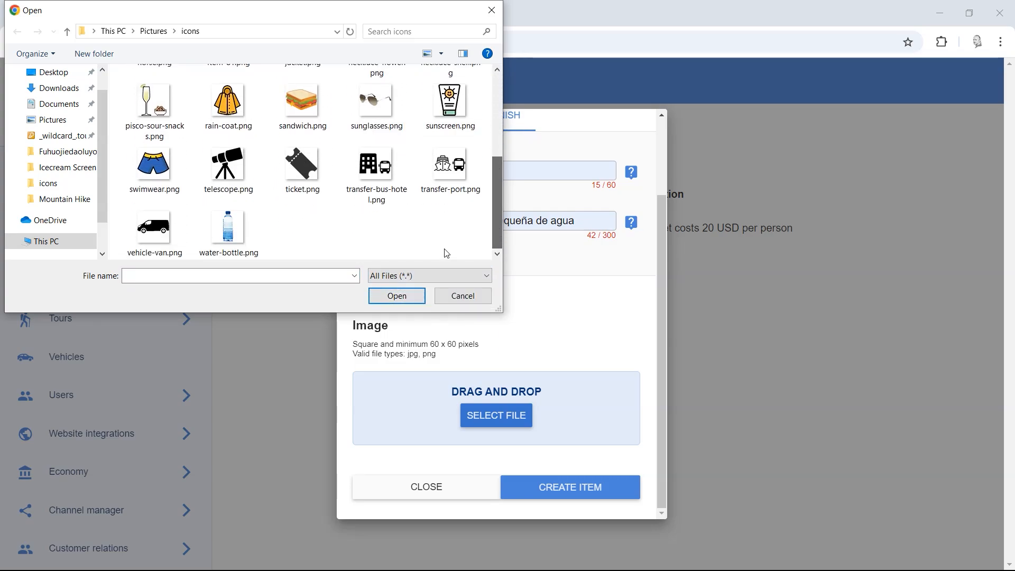
pyautogui.doubleClick(228, 233)
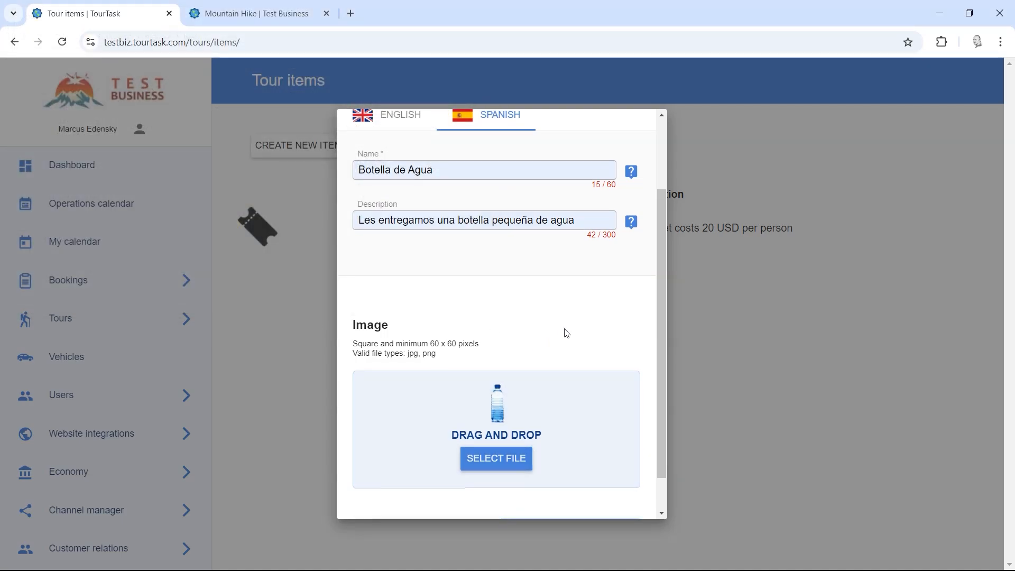
pyautogui.scroll(-2, 567, 333)
pyautogui.click(551, 490)
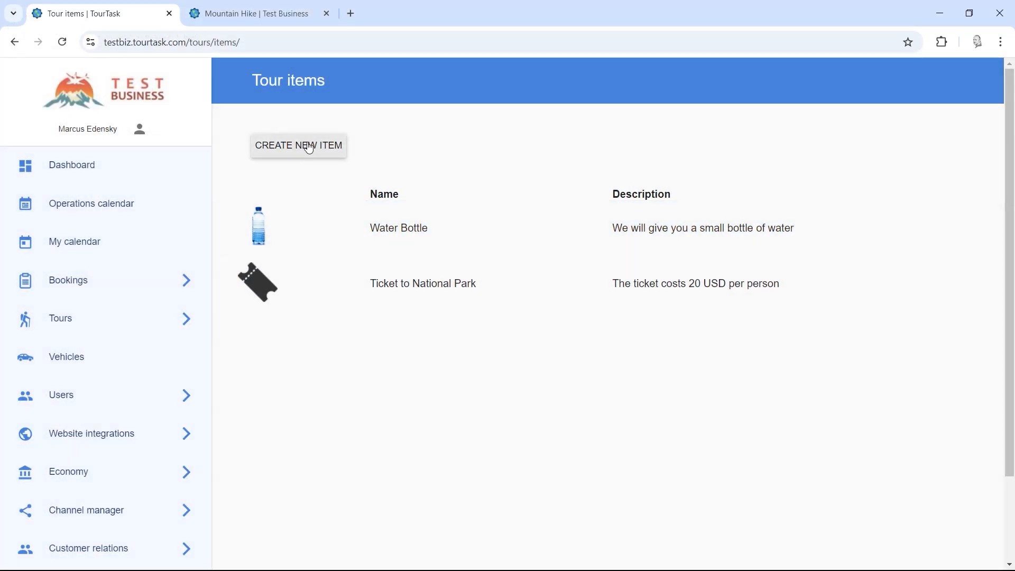
# Step: Start a new tour item named Sunglasses with the suggested English eye-protection description
pyautogui.click(309, 148)
pyautogui.click(428, 272)
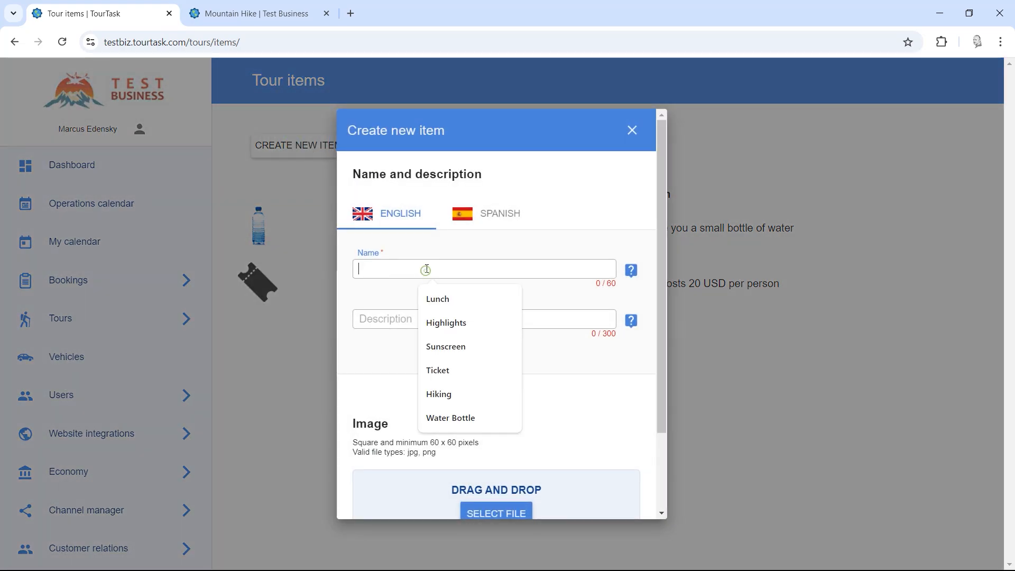
pyautogui.write('Sunglasses')
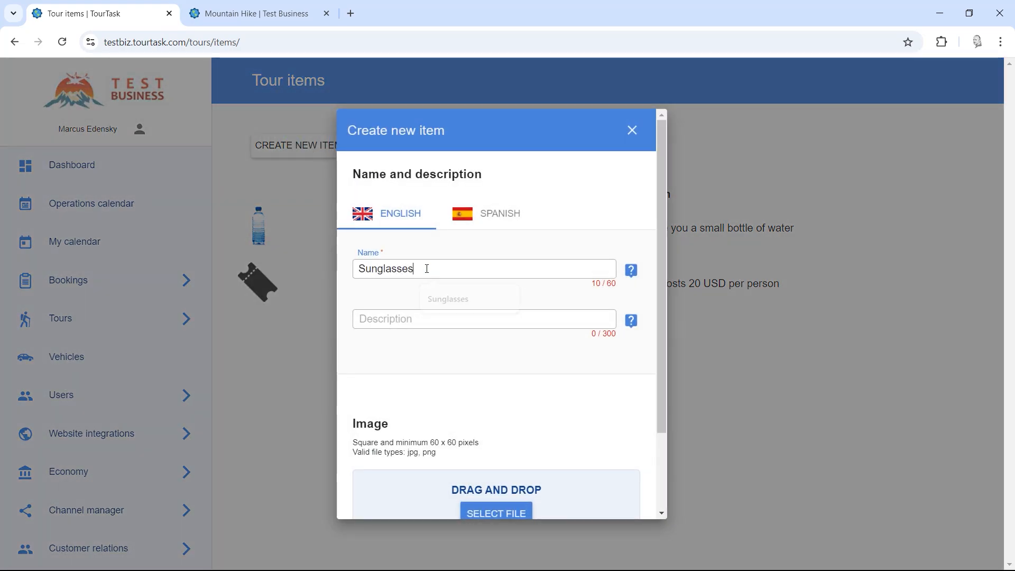
pyautogui.click(410, 321)
pyautogui.write('Prote')
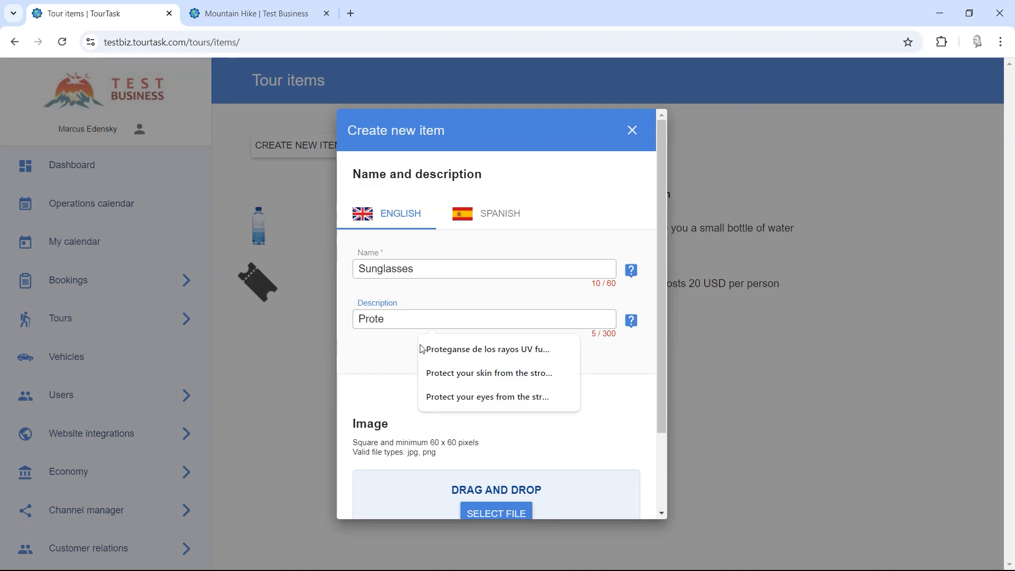
pyautogui.click(472, 398)
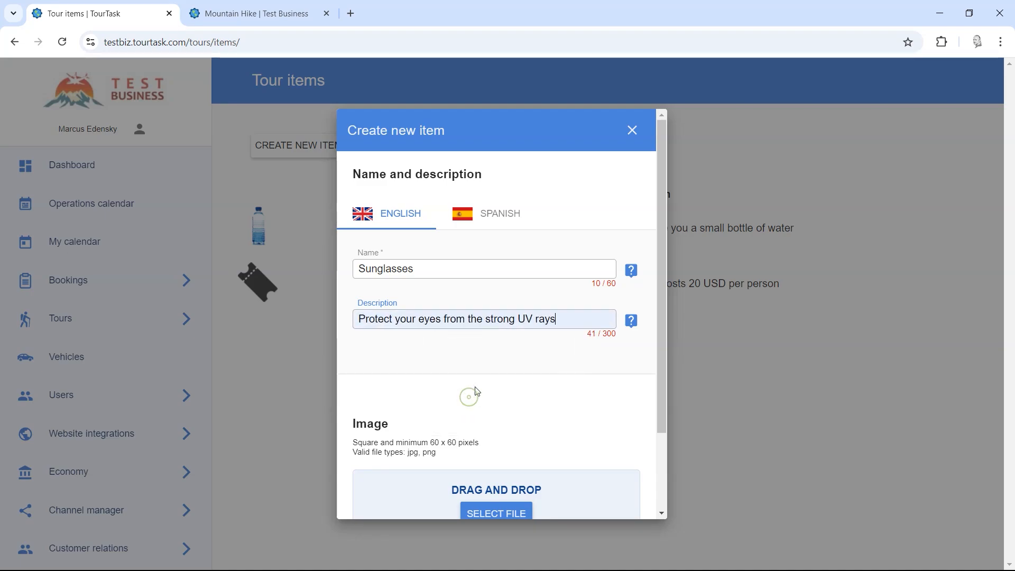
# Step: Give it the Spanish name Lentes de Sol and the suggested Spanish UV-protection description
pyautogui.click(494, 221)
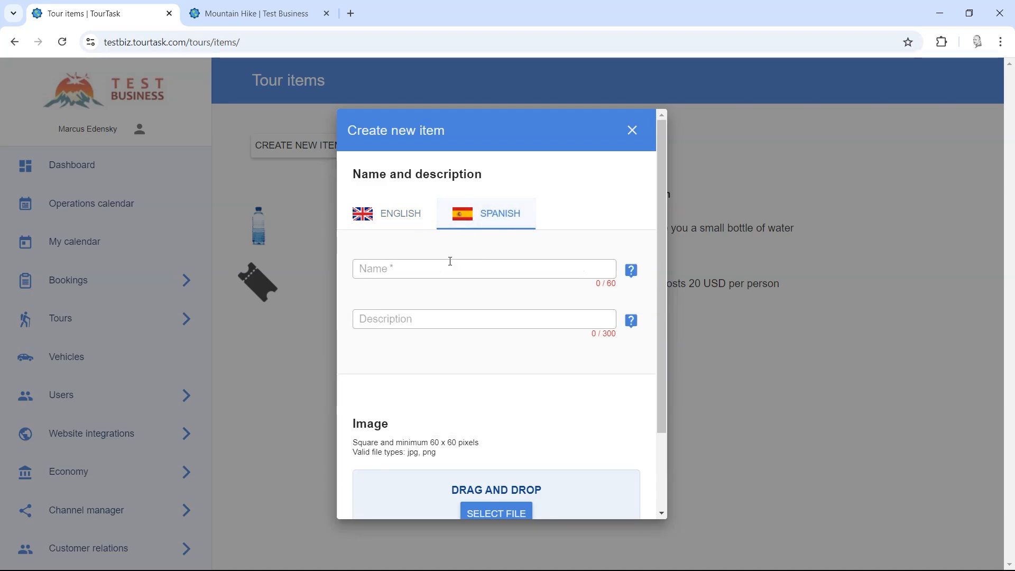
pyautogui.click(444, 268)
pyautogui.write('Lentes')
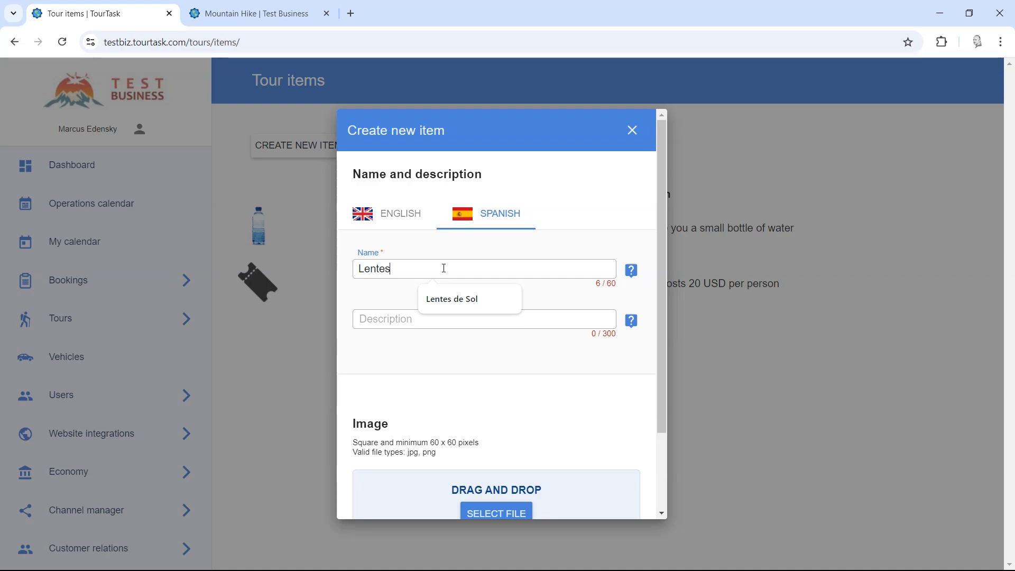
pyautogui.click(447, 299)
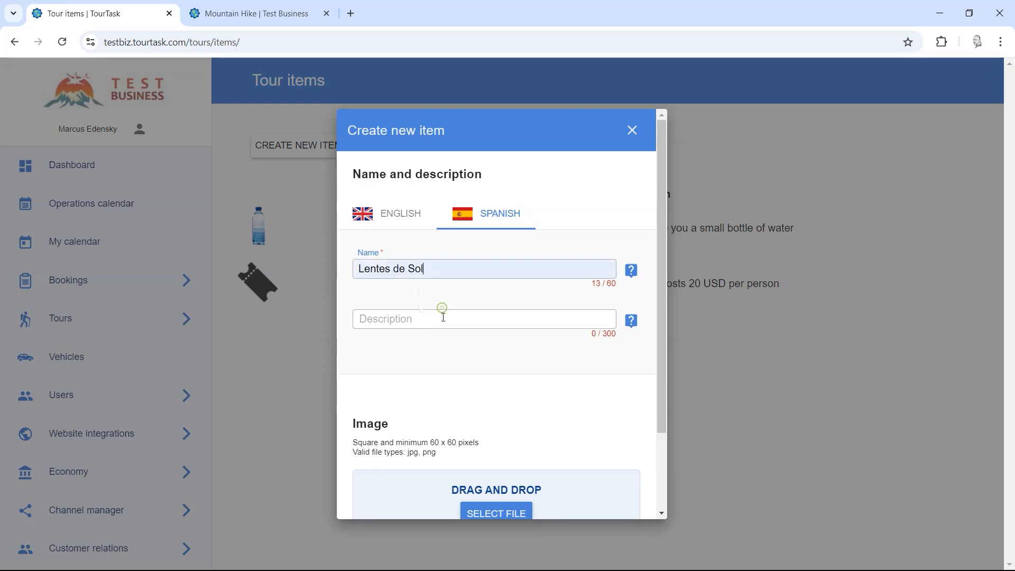
pyautogui.click(443, 317)
pyautogui.write('Prote')
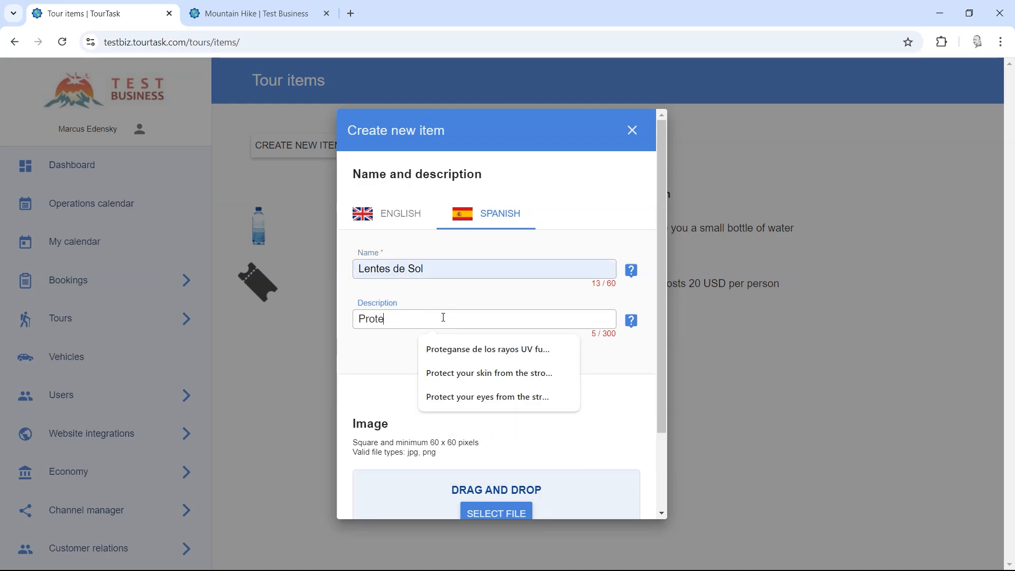
pyautogui.click(465, 350)
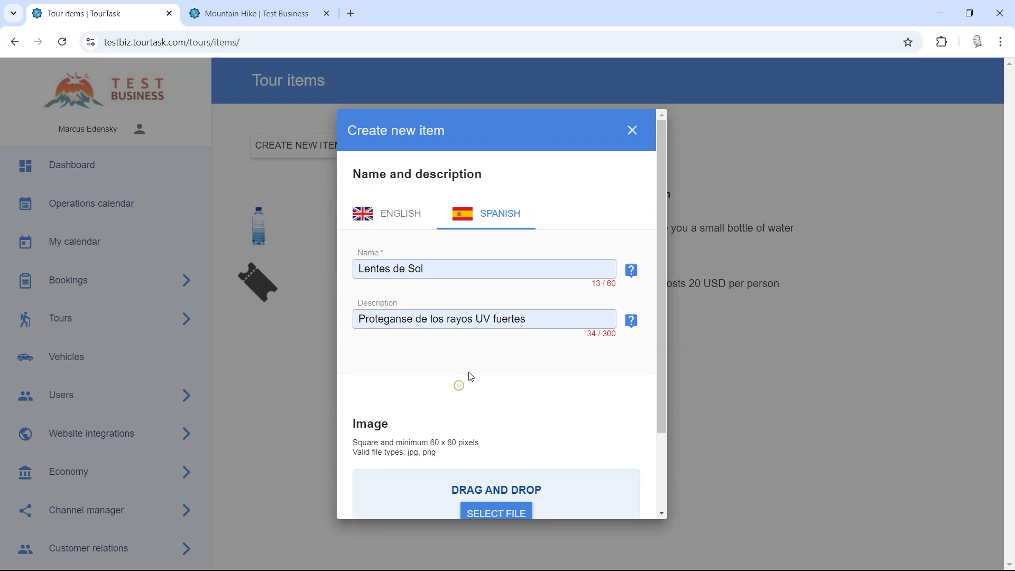
# Step: Attach the sunglasses image from the icons folder and create the item
pyautogui.scroll(-2, 559, 334)
pyautogui.click(493, 419)
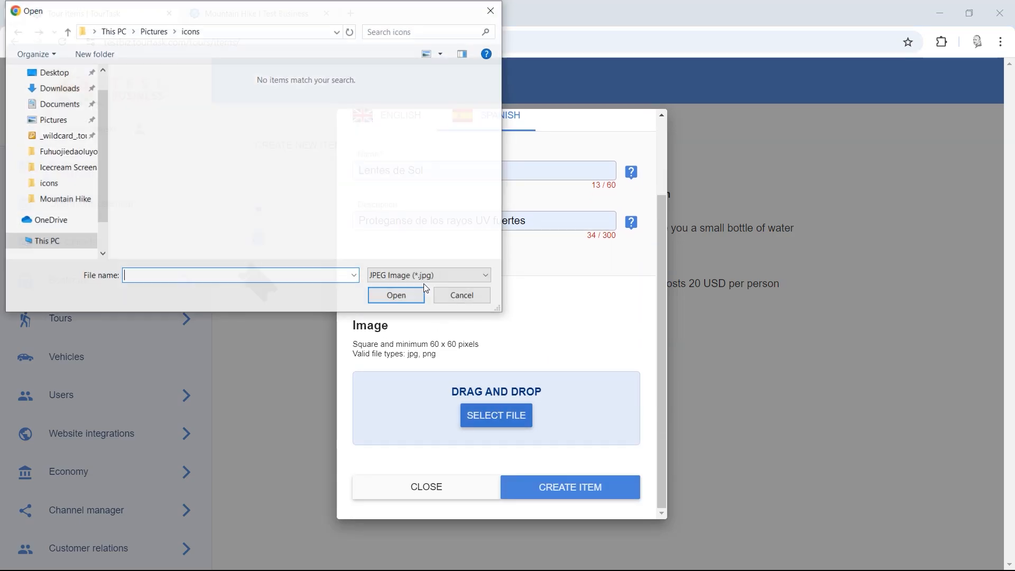
pyautogui.click(423, 278)
pyautogui.click(417, 294)
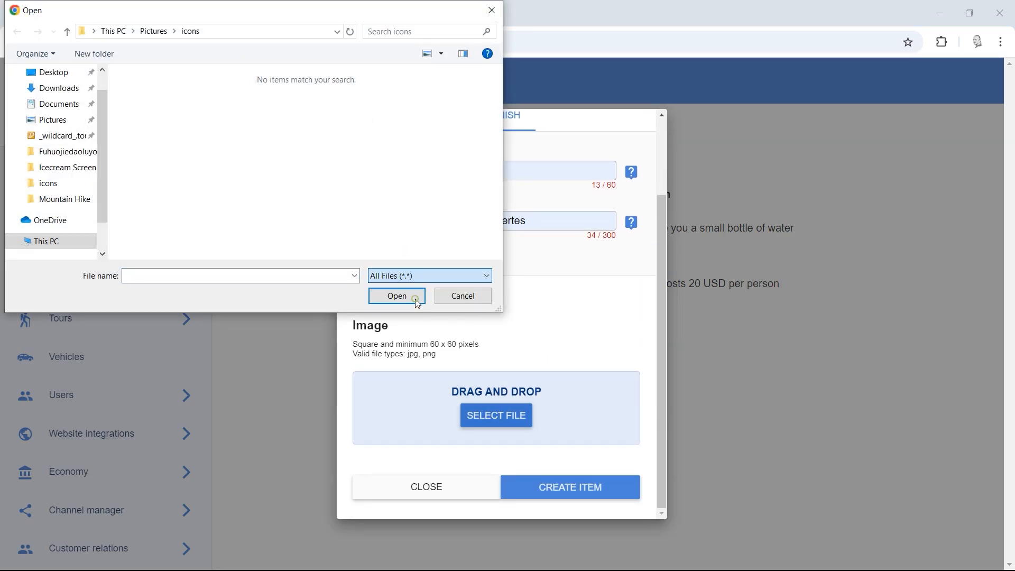
pyautogui.moveTo(496, 138); pyautogui.dragTo(494, 190)
pyautogui.doubleClick(377, 188)
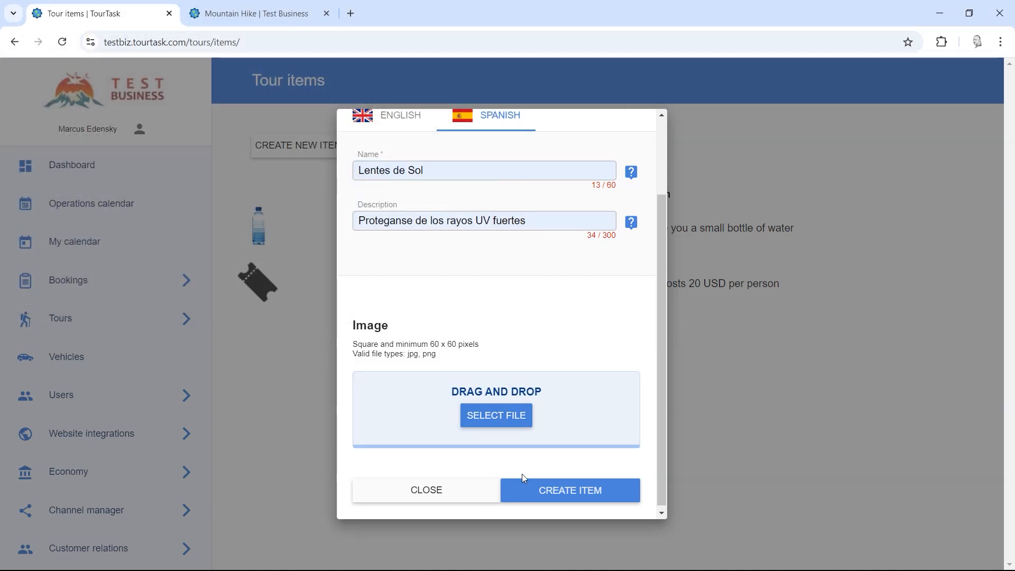
pyautogui.scroll(-2, 571, 454)
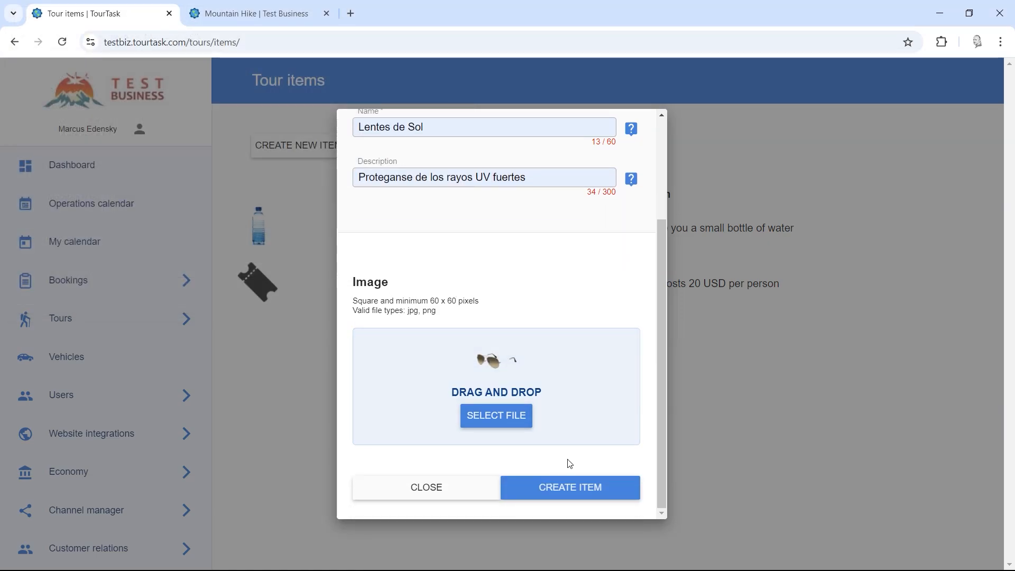
pyautogui.click(567, 490)
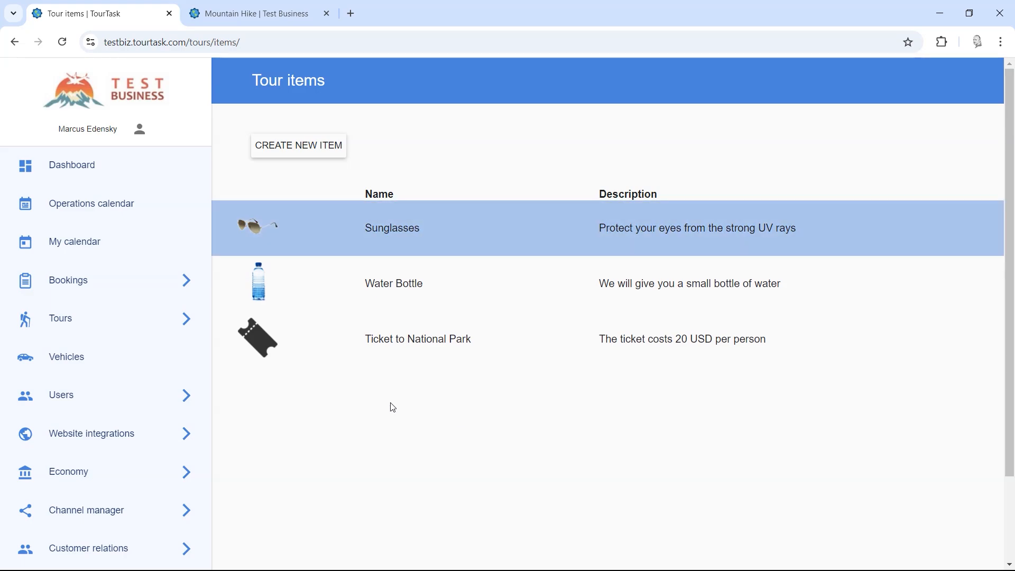
pyautogui.scroll(-2, 358, 392)
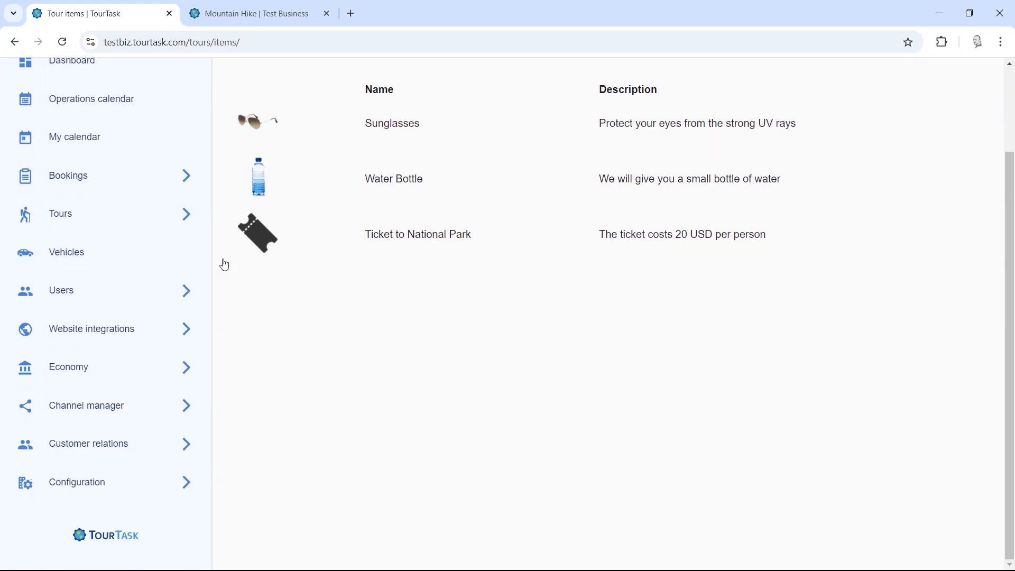
# Step: Open Mountain Hike from Tours > Manage for editing and scroll down to its Items section
pyautogui.click(86, 214)
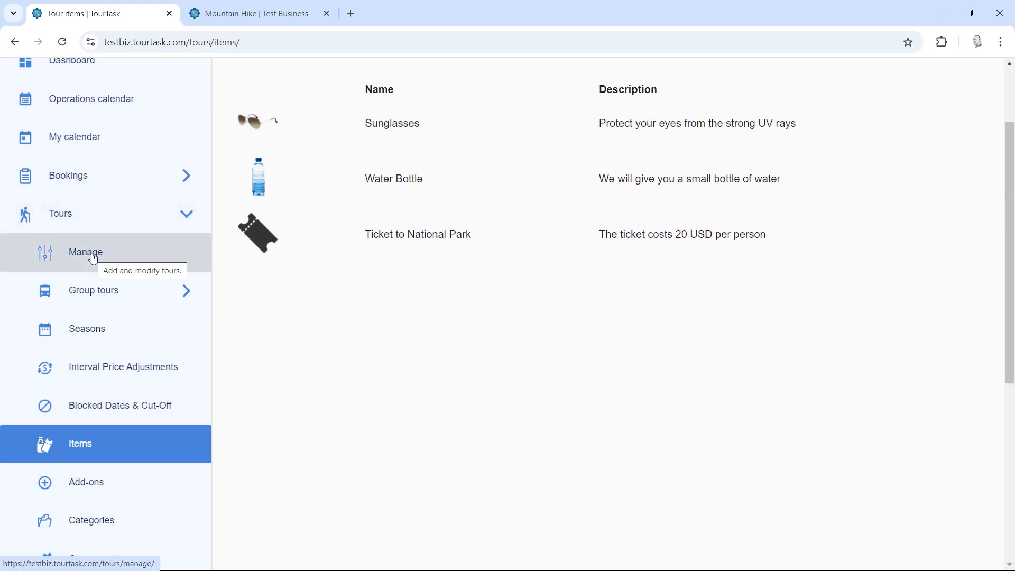
pyautogui.click(94, 259)
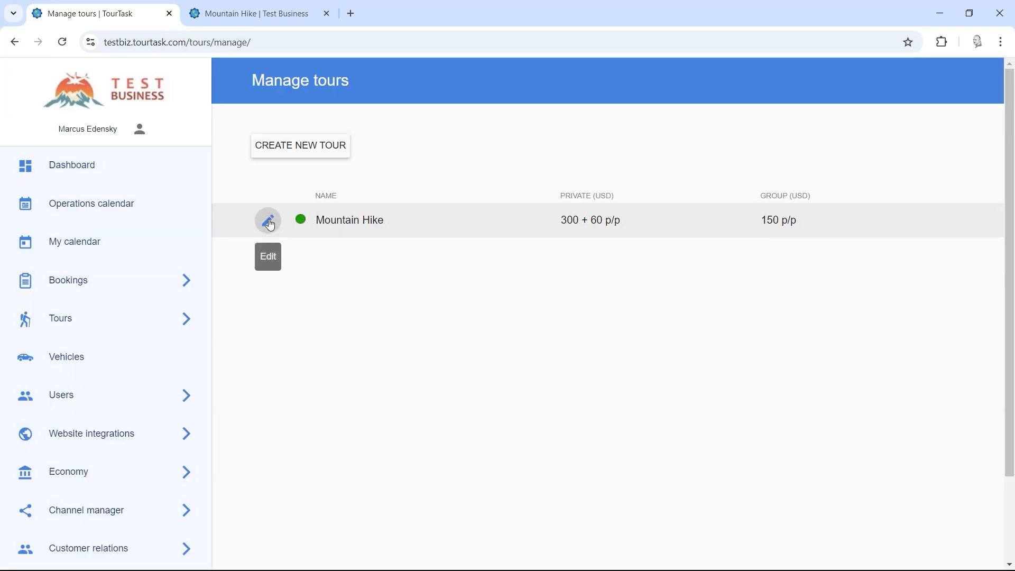
pyautogui.click(268, 221)
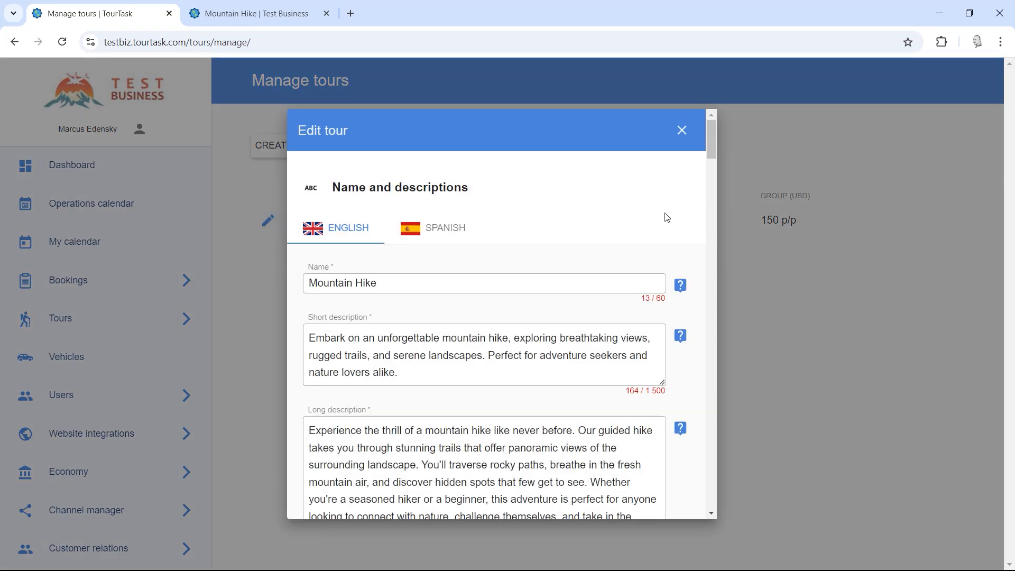
pyautogui.moveTo(711, 147); pyautogui.dragTo(710, 470)
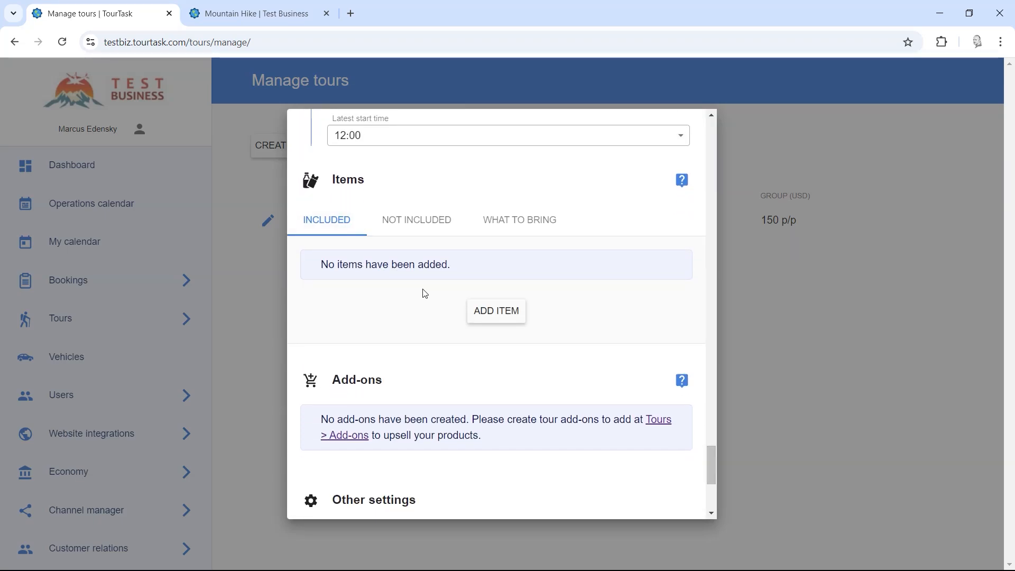
# Step: Include Water Bottle and mark Ticket to National Park as not included
pyautogui.click(490, 314)
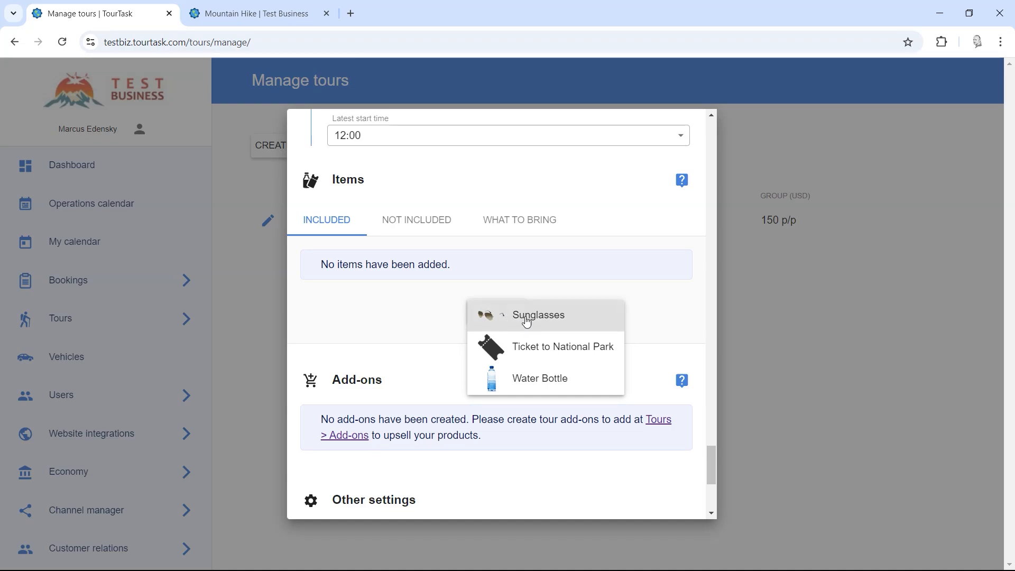
pyautogui.click(517, 384)
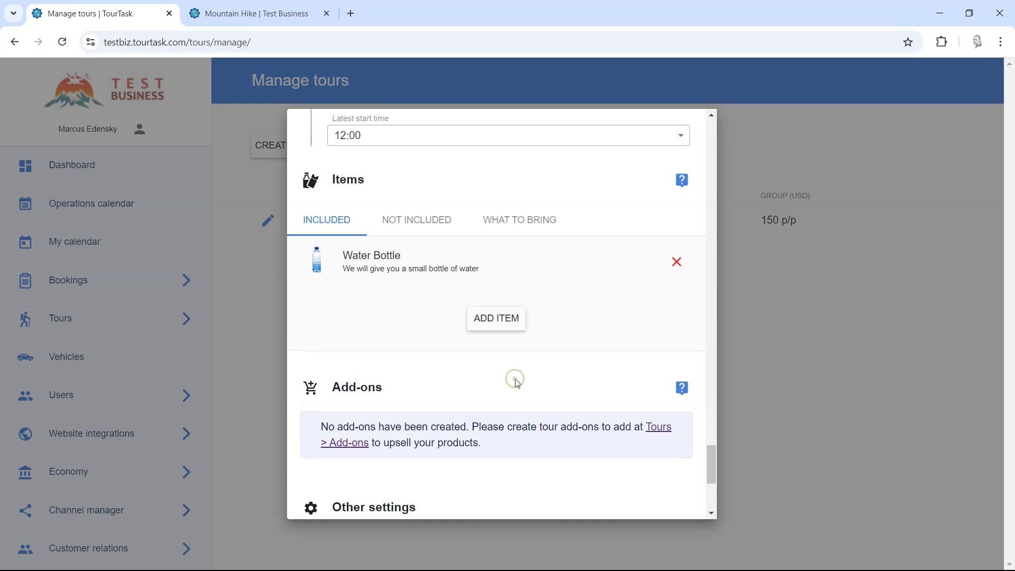
pyautogui.click(417, 222)
pyautogui.click(483, 318)
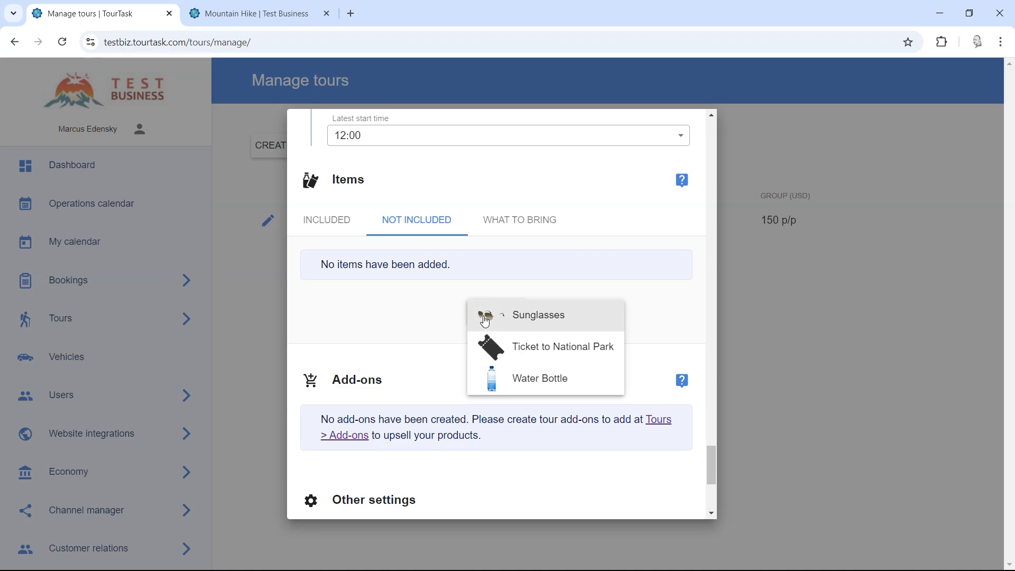
pyautogui.click(557, 349)
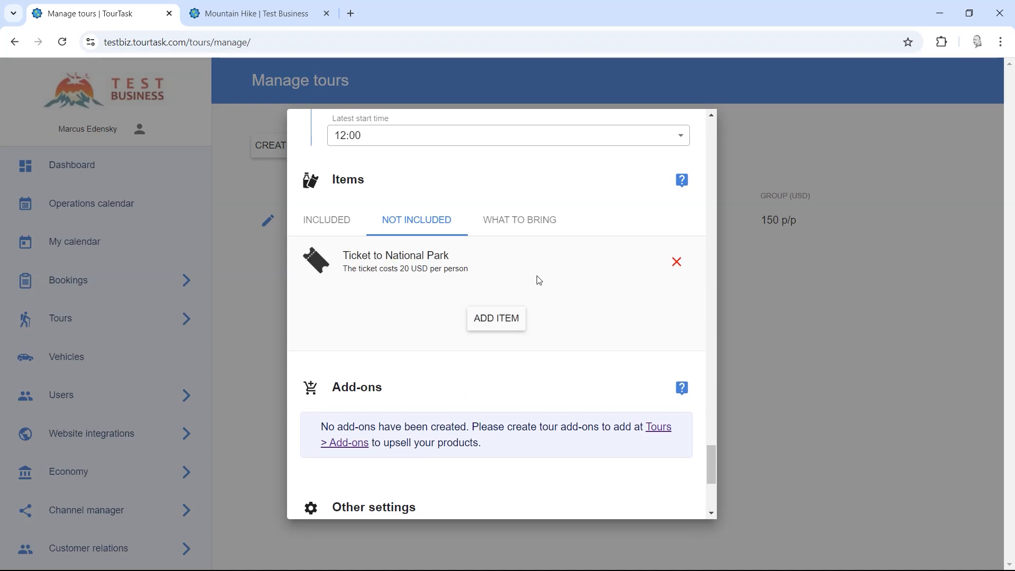
# Step: List Sunglasses and Ticket to National Park under what to bring, then recheck the item lists
pyautogui.click(515, 221)
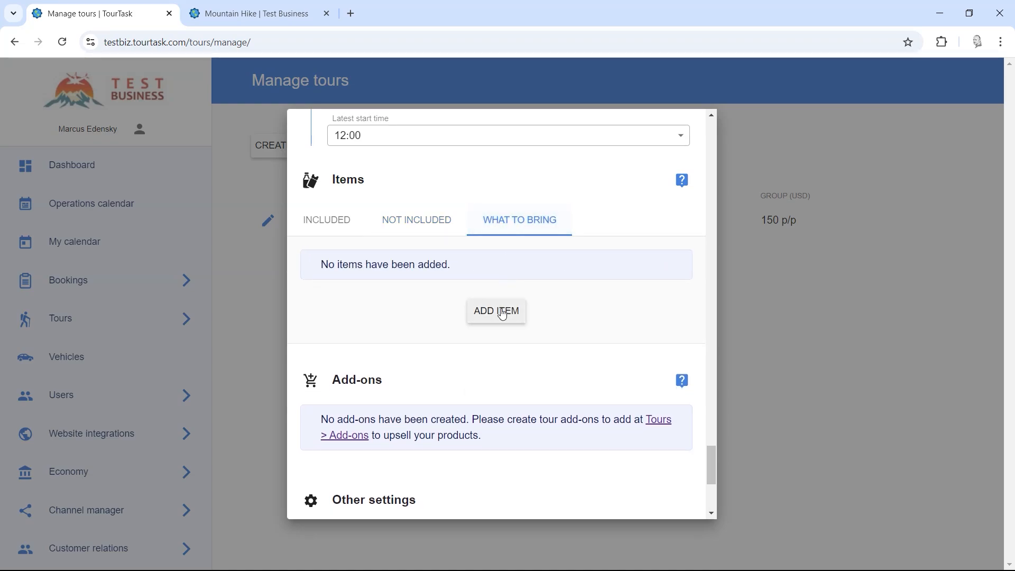
pyautogui.click(503, 313)
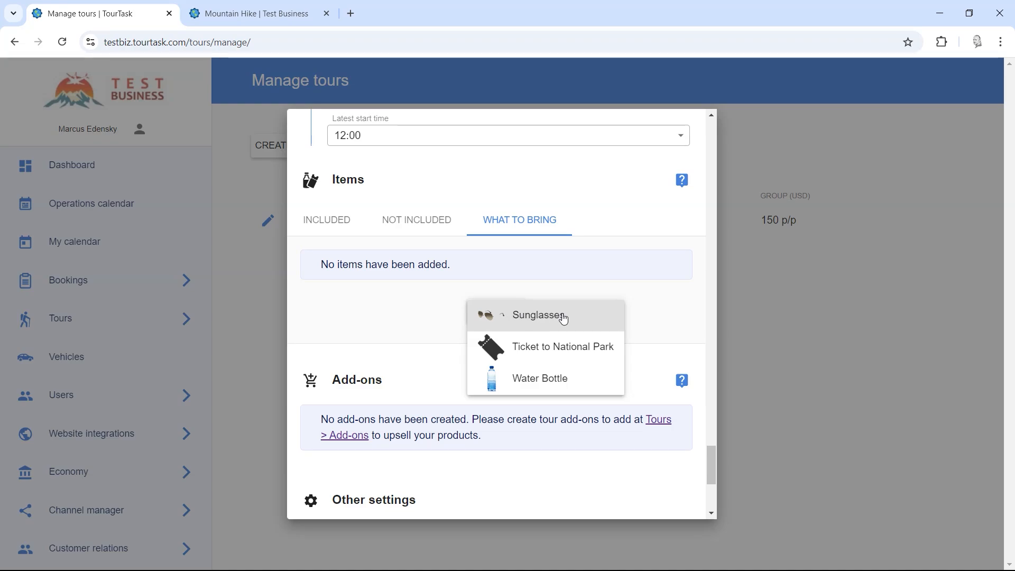
pyautogui.click(563, 317)
pyautogui.click(492, 316)
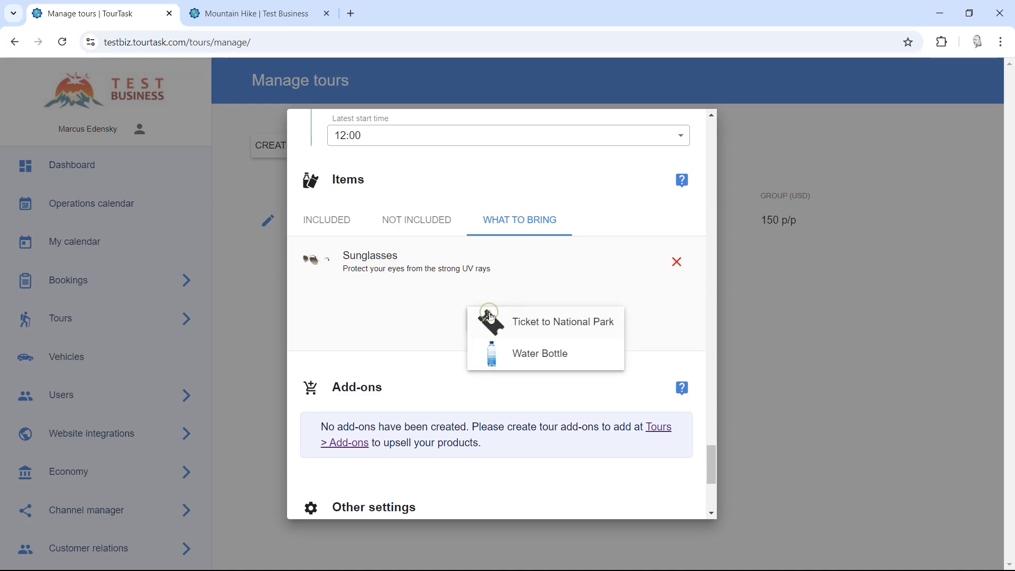
pyautogui.click(533, 323)
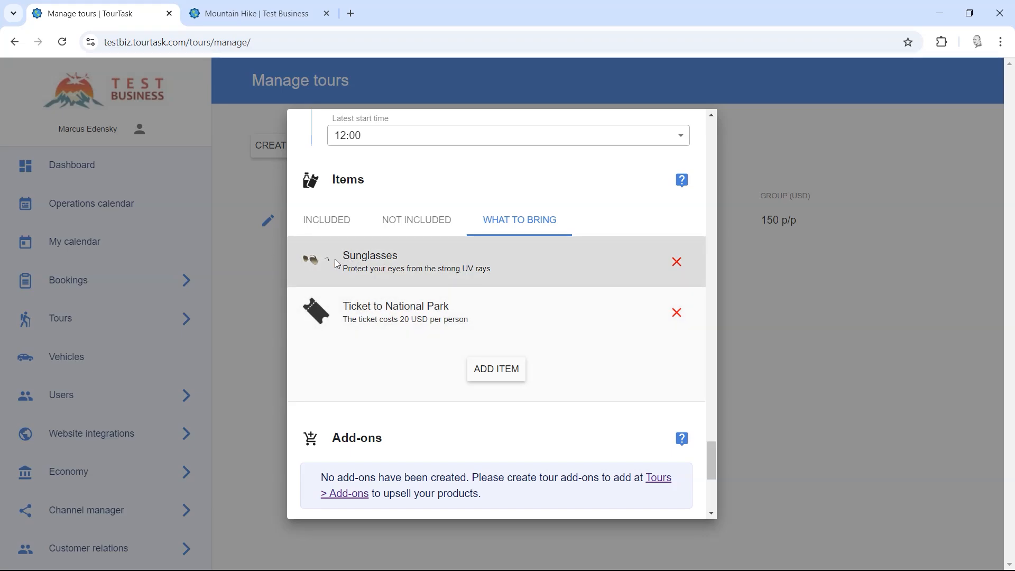
pyautogui.click(407, 233)
pyautogui.click(336, 222)
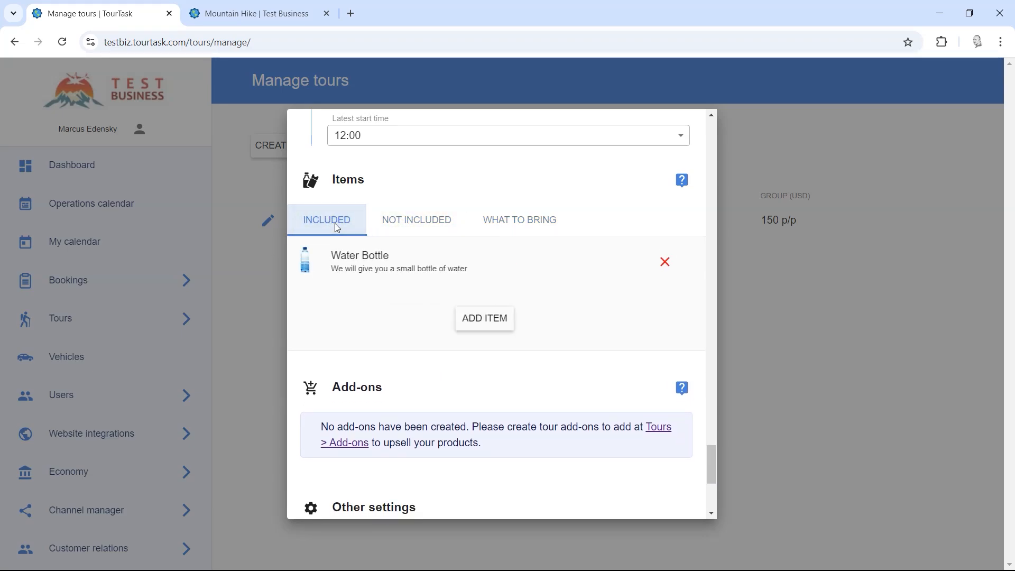
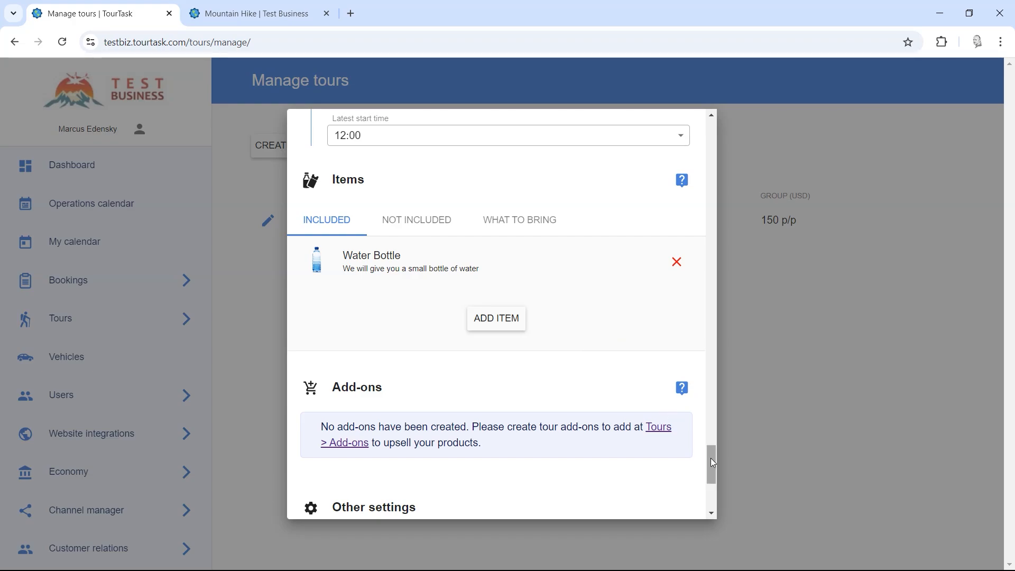
# Step: Upload 1.jpg and 2.jpg from the Mountain Hike photo folder into the tour gallery
pyautogui.click(422, 228)
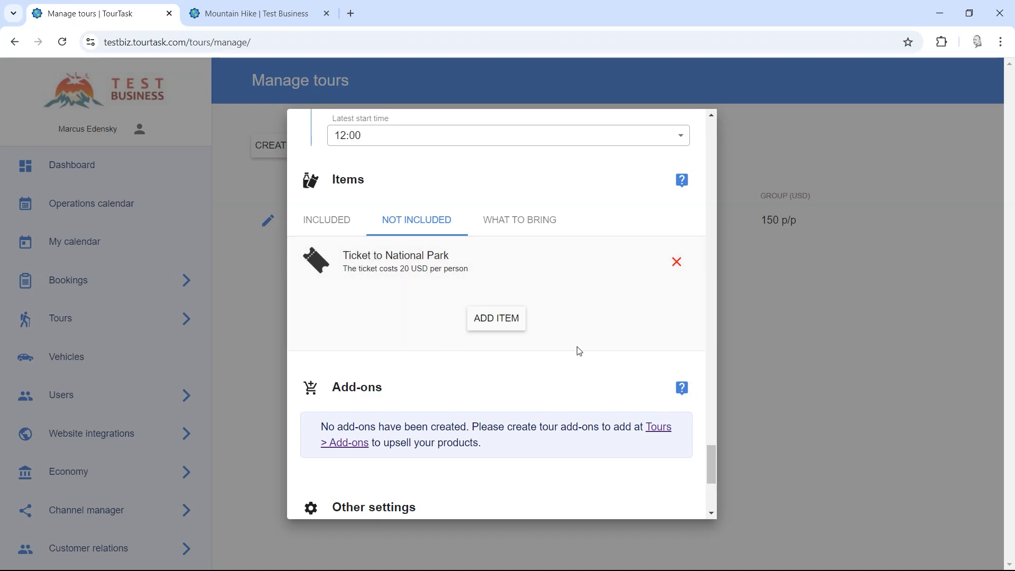
pyautogui.moveTo(712, 466); pyautogui.dragTo(712, 271)
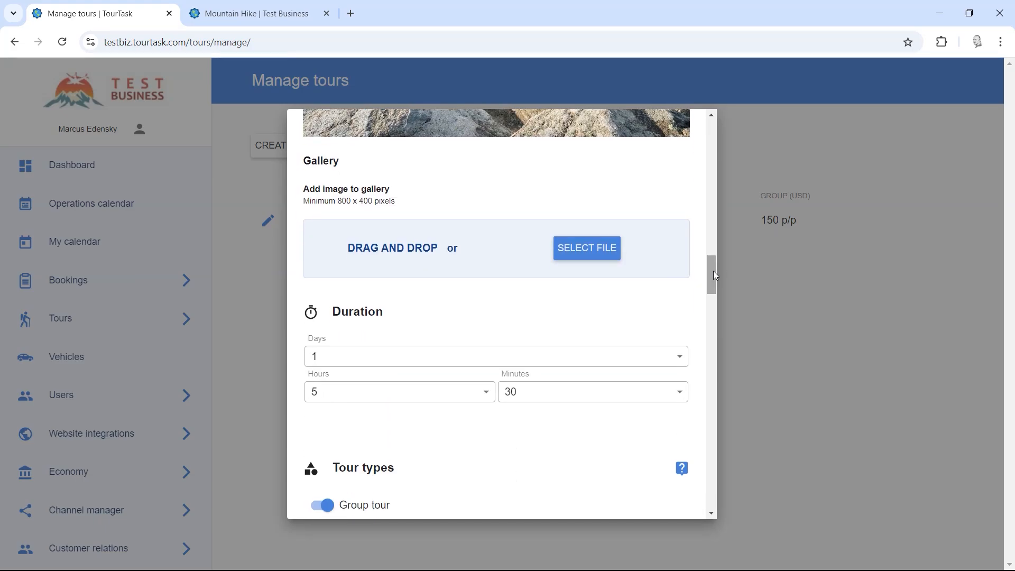
pyautogui.click(577, 253)
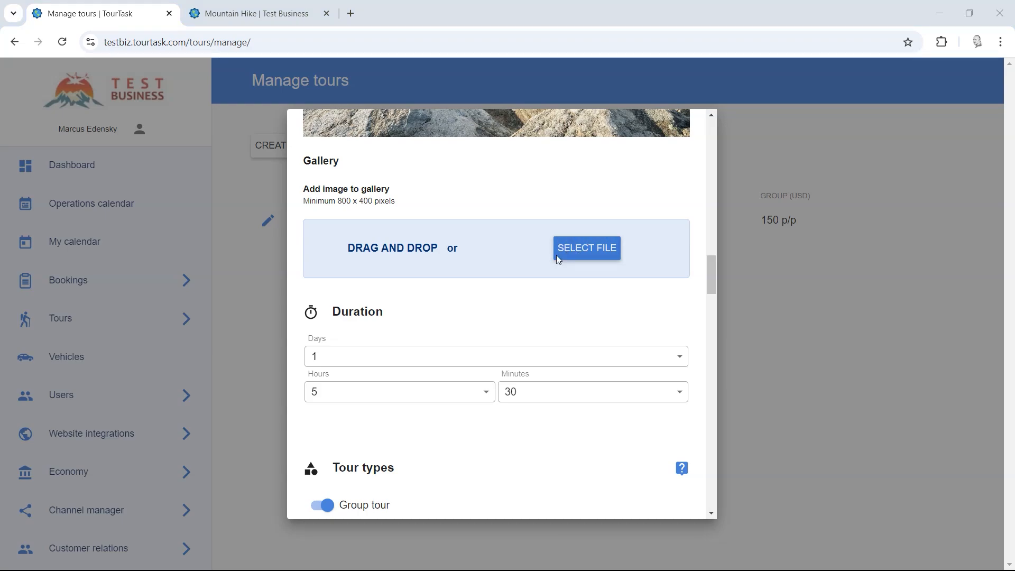
pyautogui.click(158, 33)
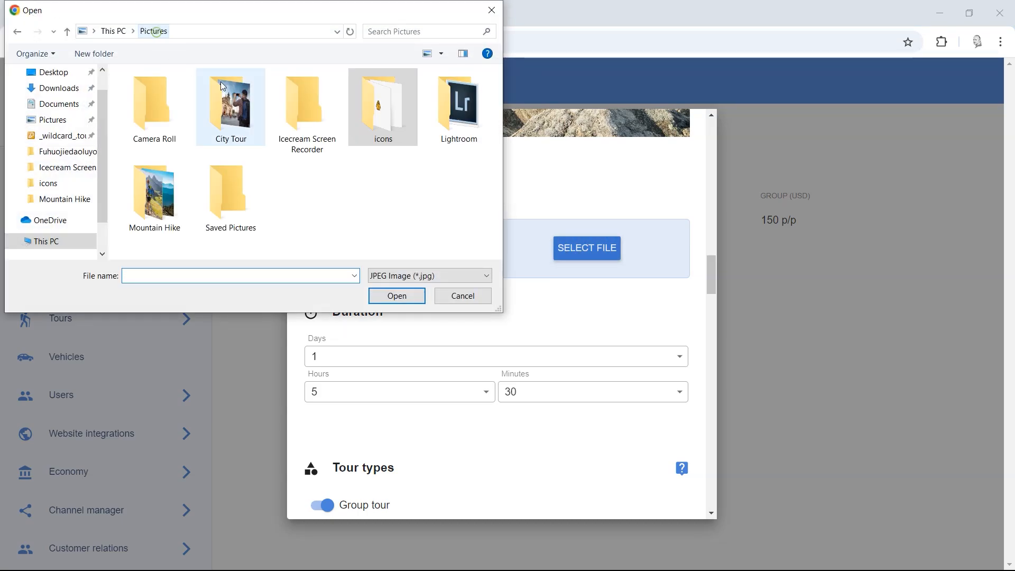
pyautogui.doubleClick(154, 196)
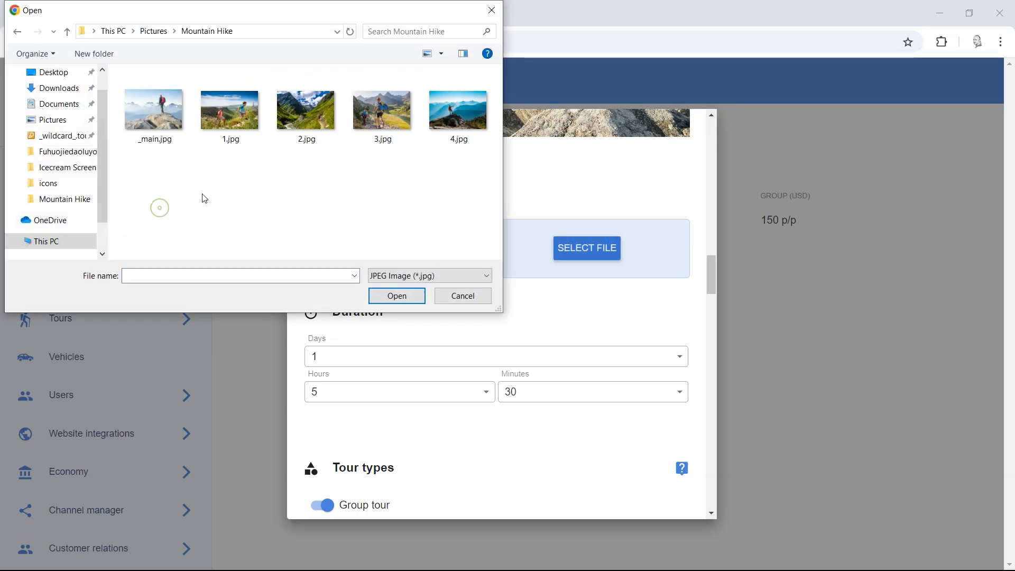
pyautogui.doubleClick(212, 126)
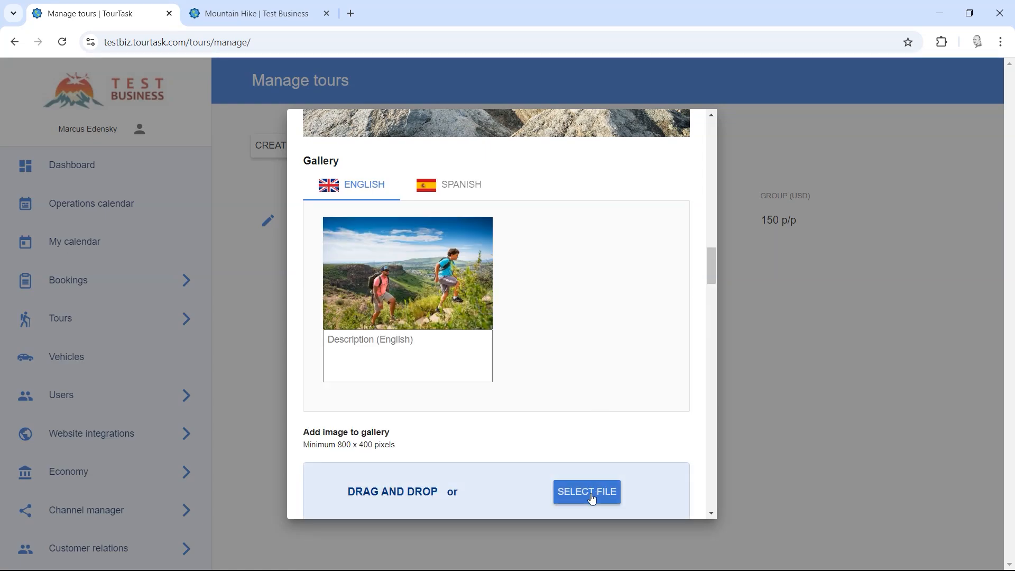
pyautogui.click(592, 498)
pyautogui.doubleClick(307, 112)
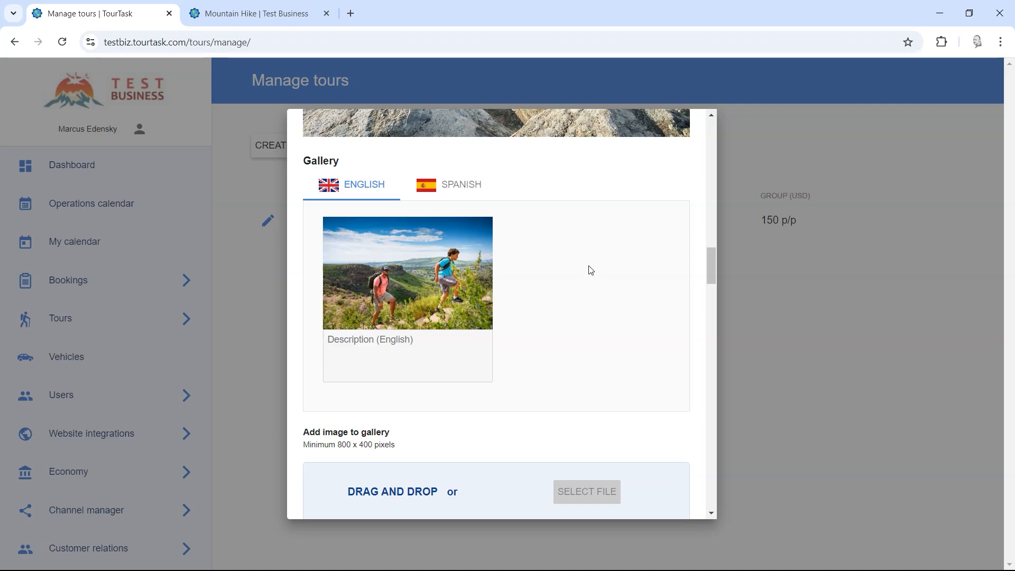
# Step: Drag 3.jpg and 4.jpg from Explorer into the gallery and save Mountain Hike
pyautogui.scroll(-4, 591, 269)
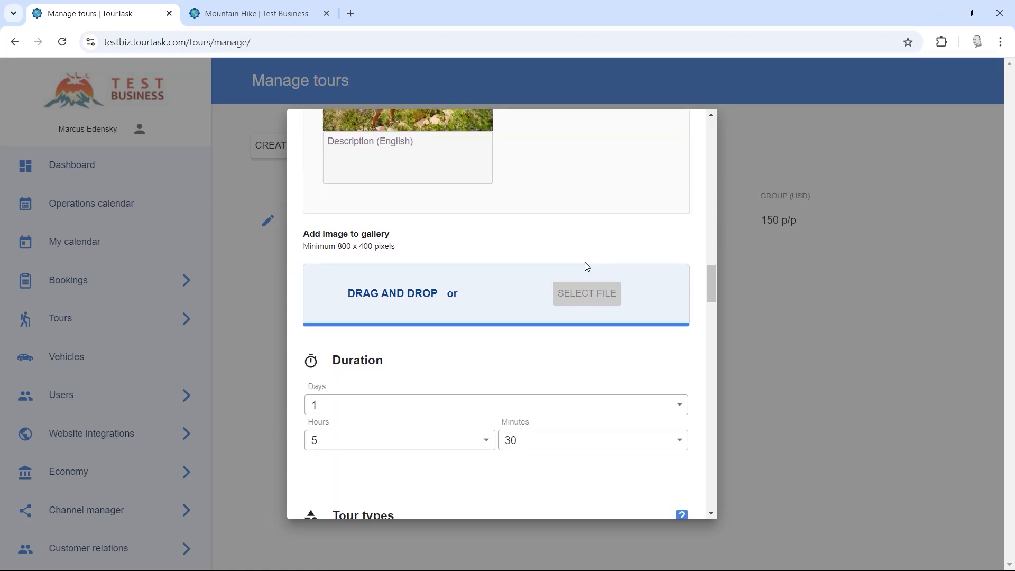
pyautogui.hotkey('alt', 'Tab')
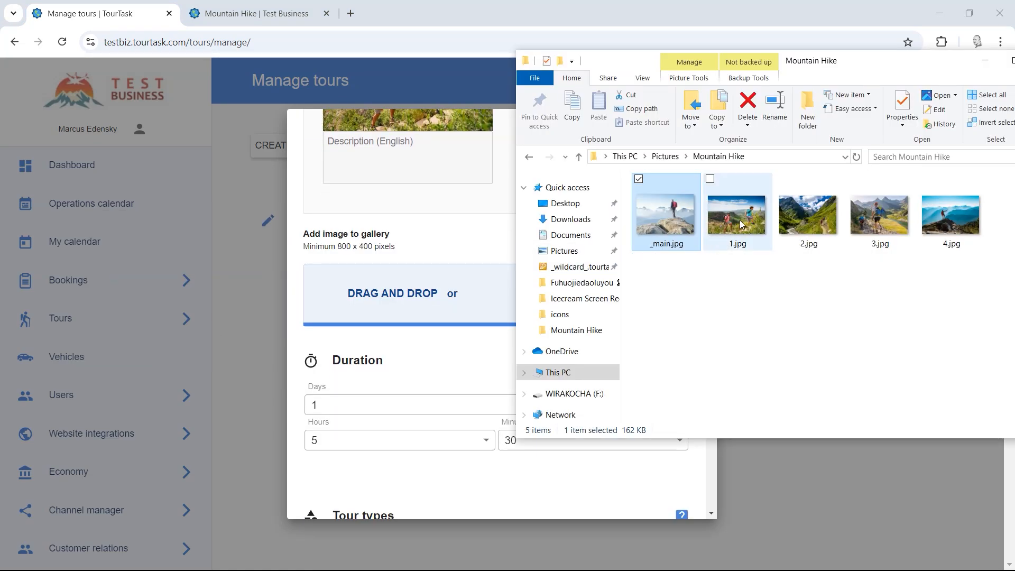
pyautogui.moveTo(639, 74); pyautogui.dragTo(535, 87)
pyautogui.click(496, 4)
pyautogui.scroll(1, 585, 223)
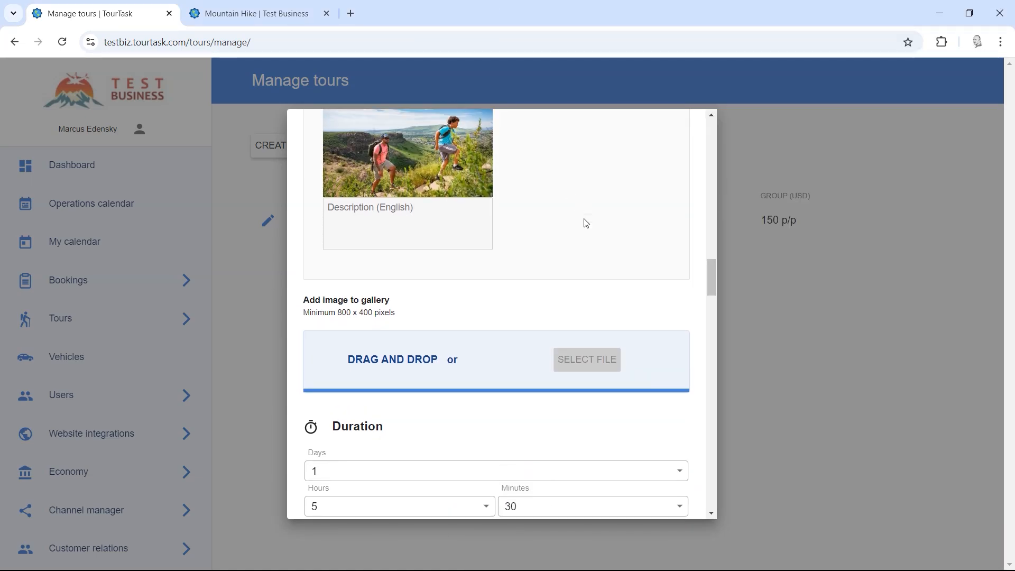
pyautogui.scroll(-1, 585, 223)
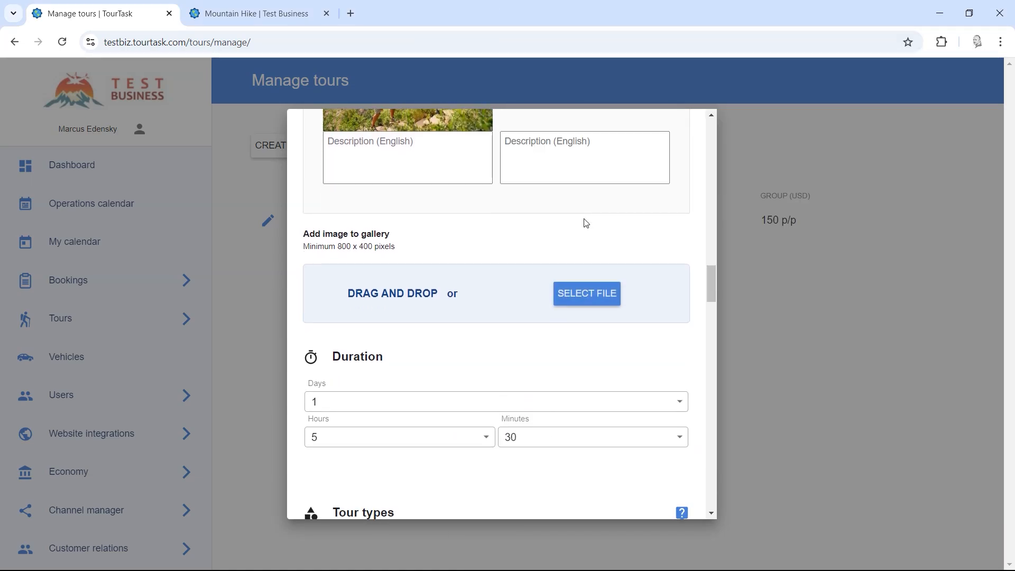
pyautogui.hotkey('alt', 'Tab')
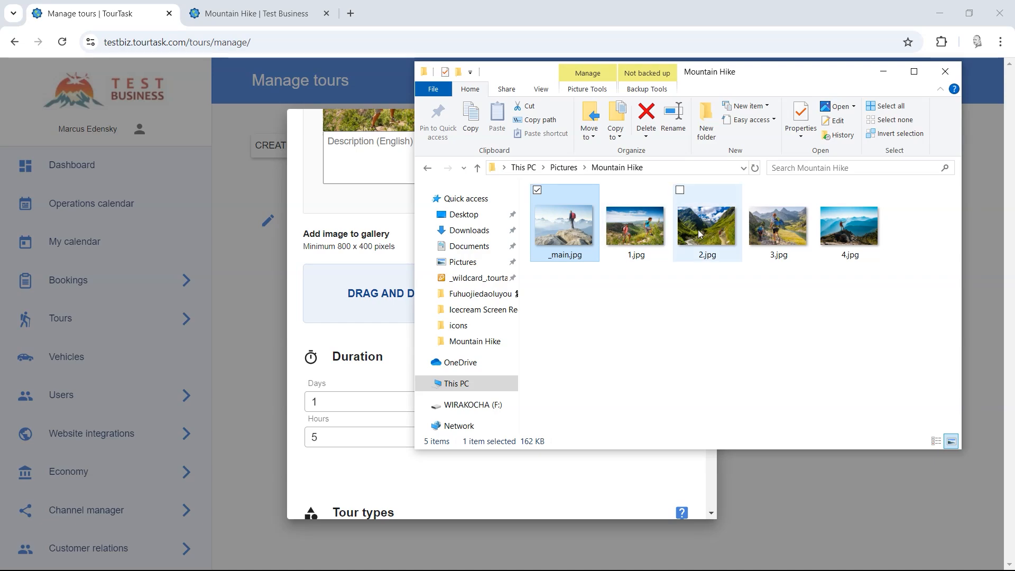
pyautogui.moveTo(762, 232); pyautogui.dragTo(370, 294)
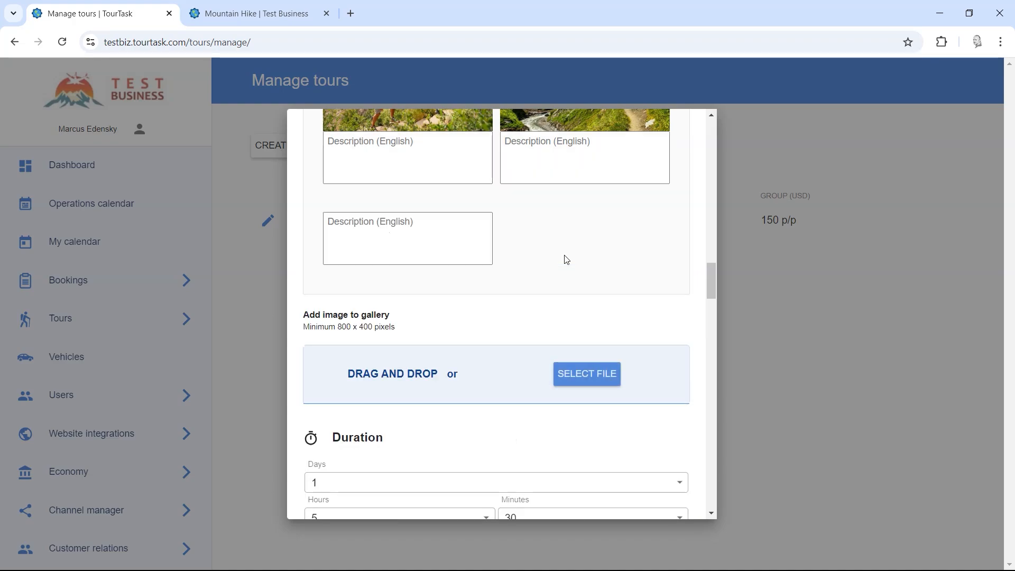
pyautogui.hotkey('alt', 'Tab')
pyautogui.moveTo(823, 242); pyautogui.dragTo(390, 425)
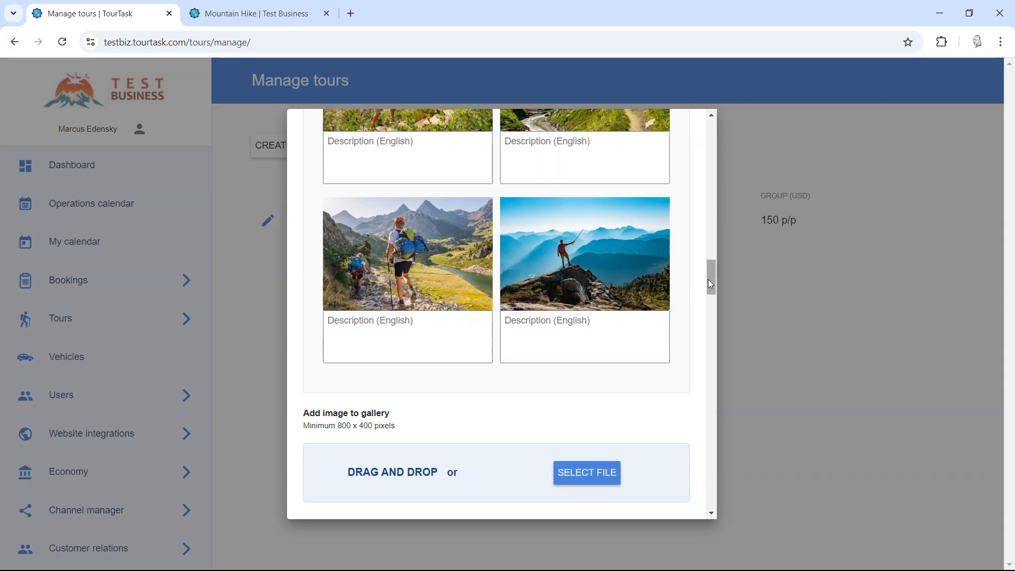
pyautogui.moveTo(712, 277); pyautogui.dragTo(707, 515)
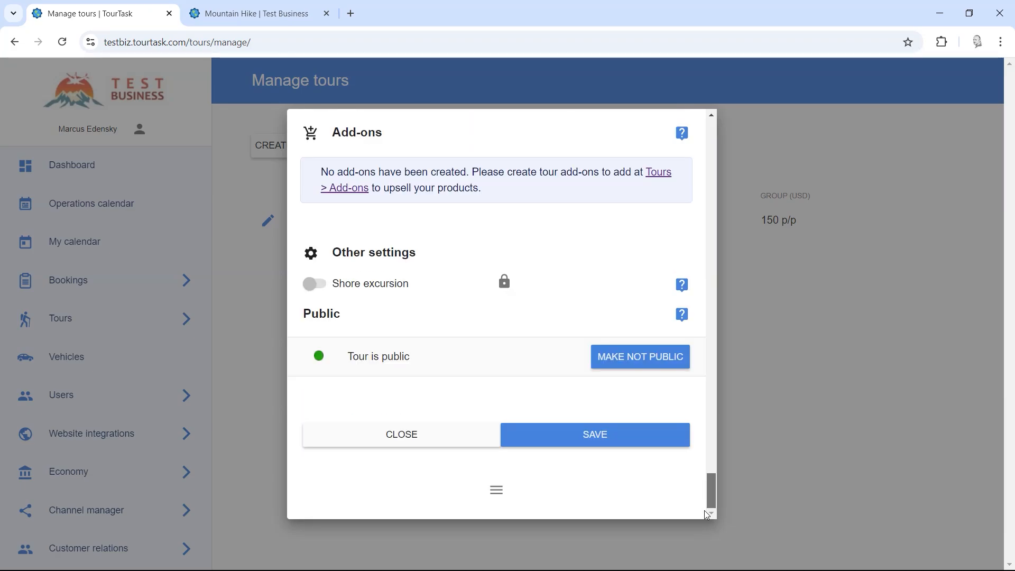
pyautogui.click(593, 446)
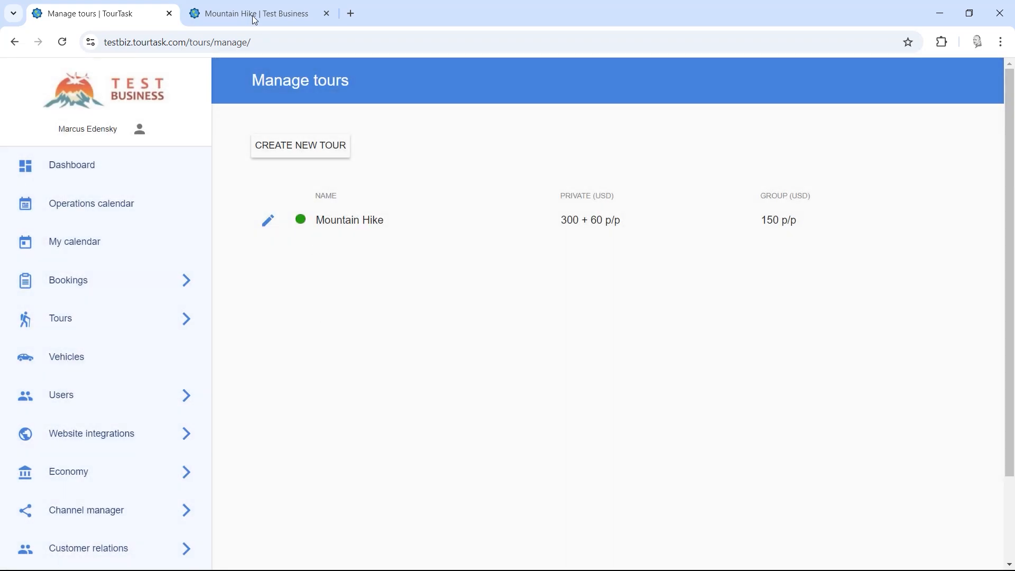
pyautogui.click(255, 15)
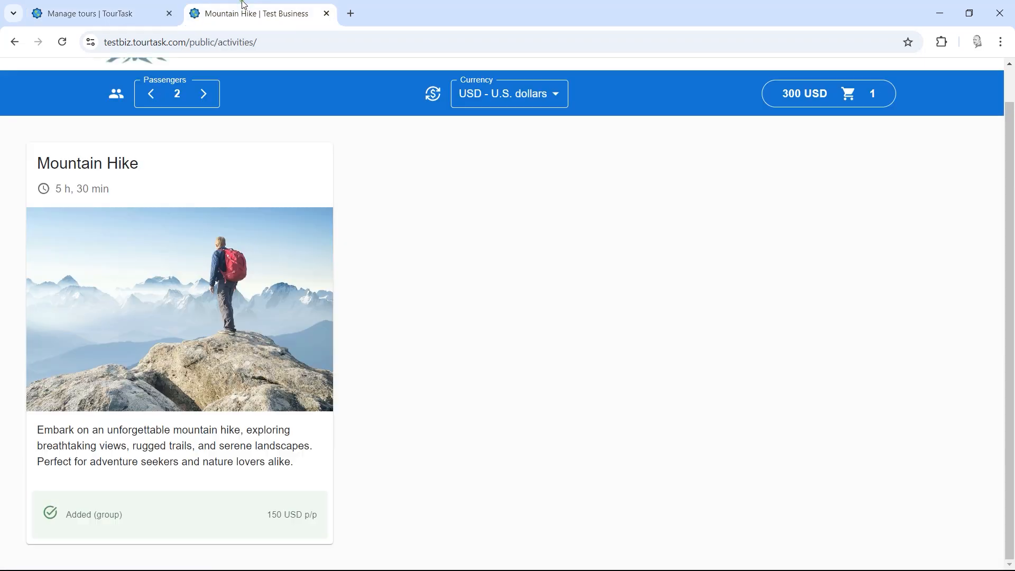
pyautogui.click(62, 42)
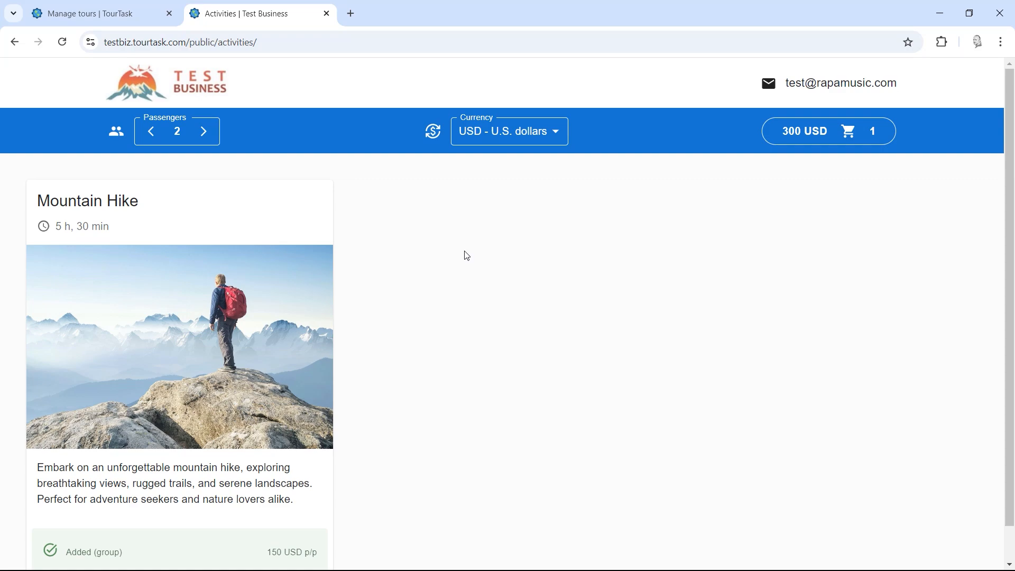
pyautogui.scroll(-1, 402, 292)
pyautogui.click(275, 290)
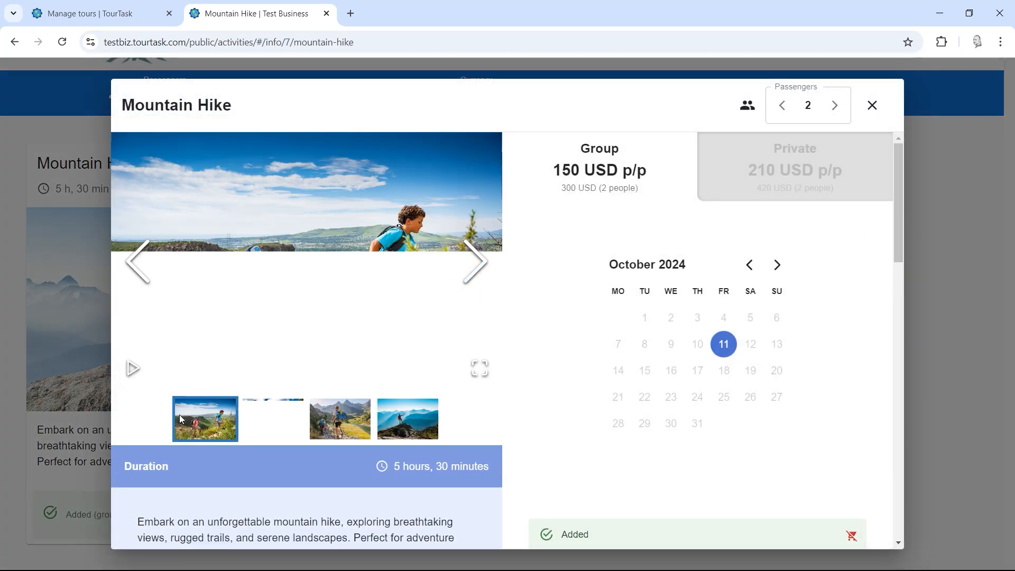
pyautogui.click(480, 369)
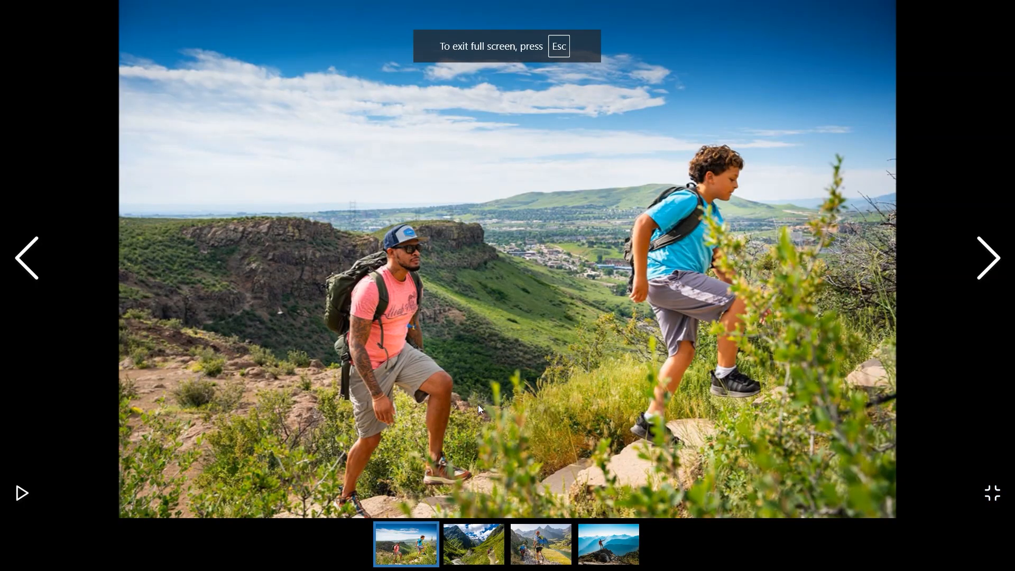
pyautogui.press('Right')
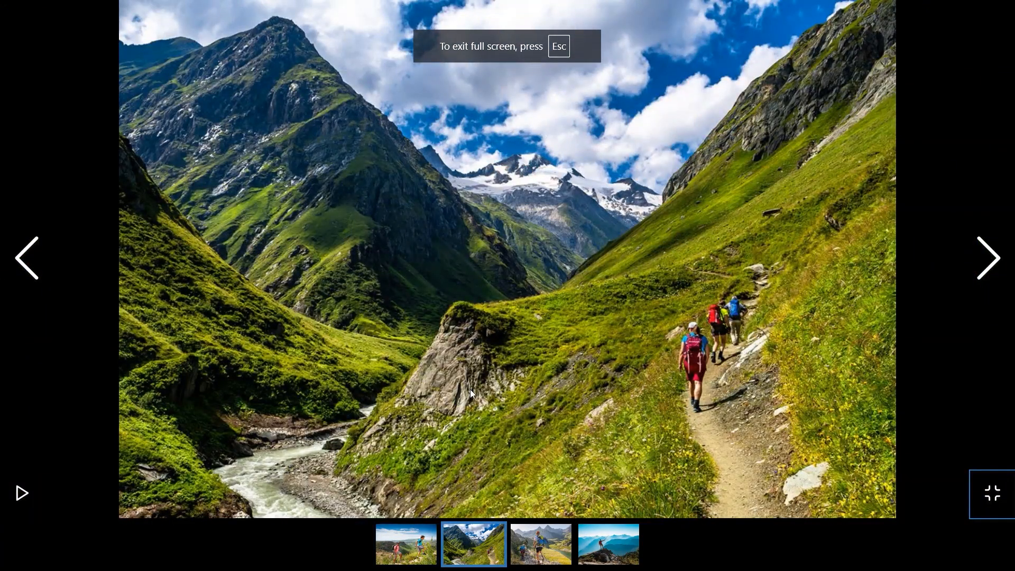
pyautogui.press('Right')
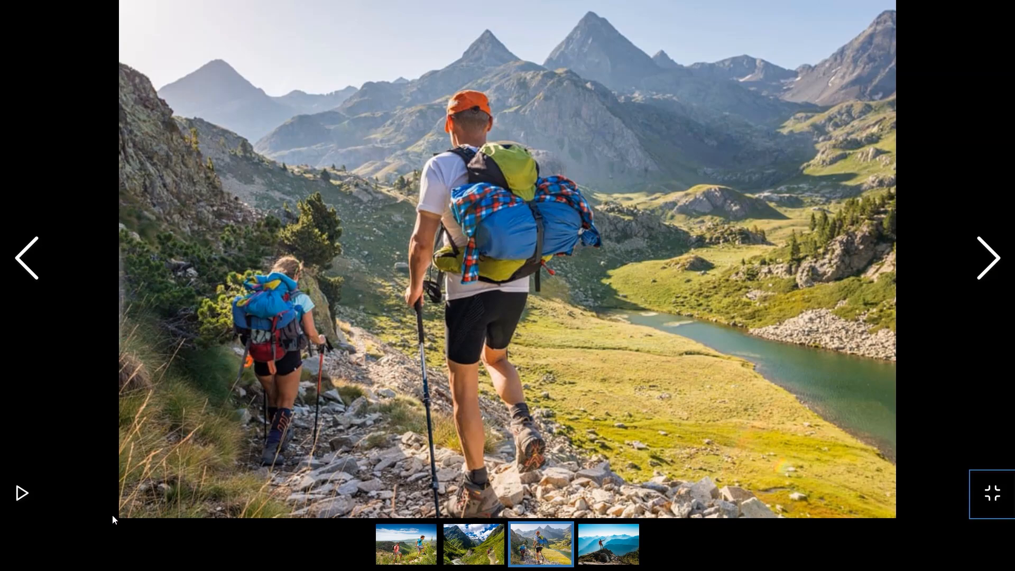
pyautogui.press('Right')
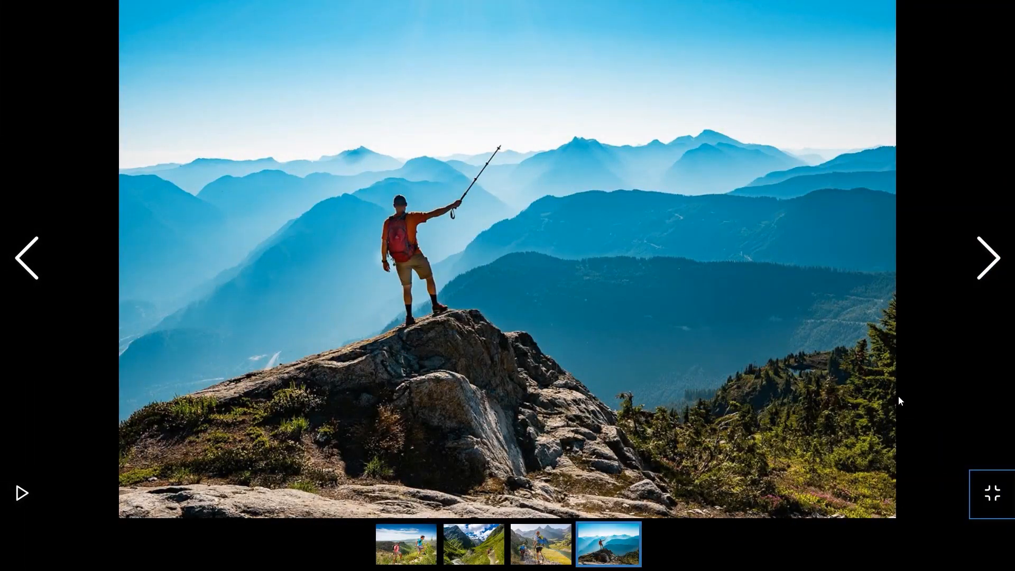
pyautogui.click(991, 493)
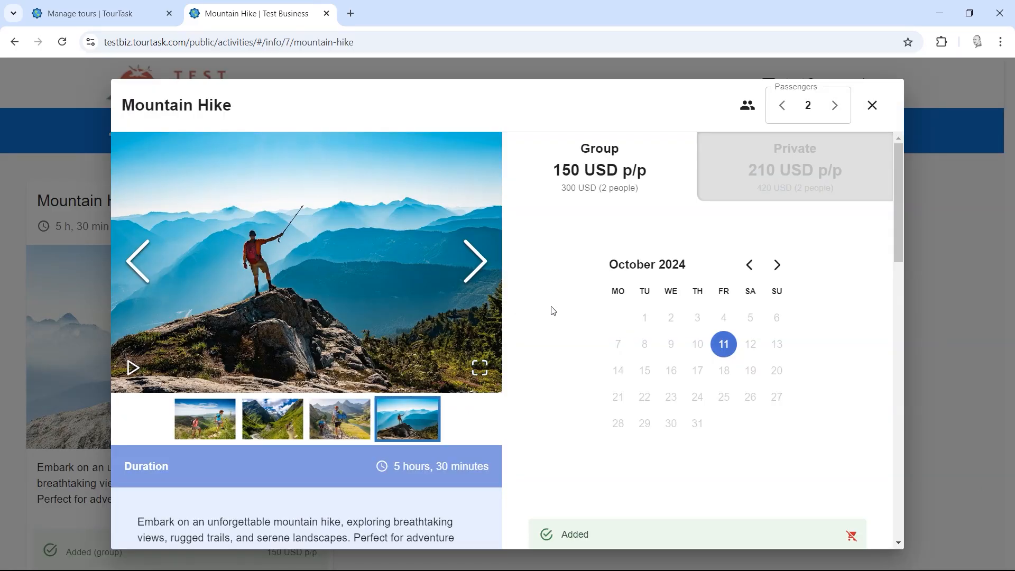
pyautogui.scroll(-6, 544, 333)
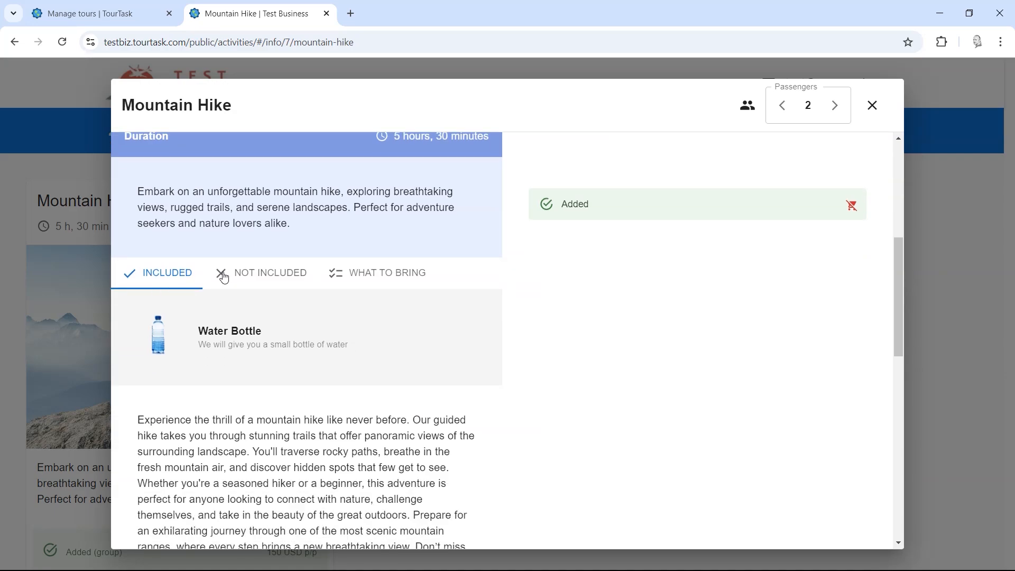
pyautogui.click(268, 274)
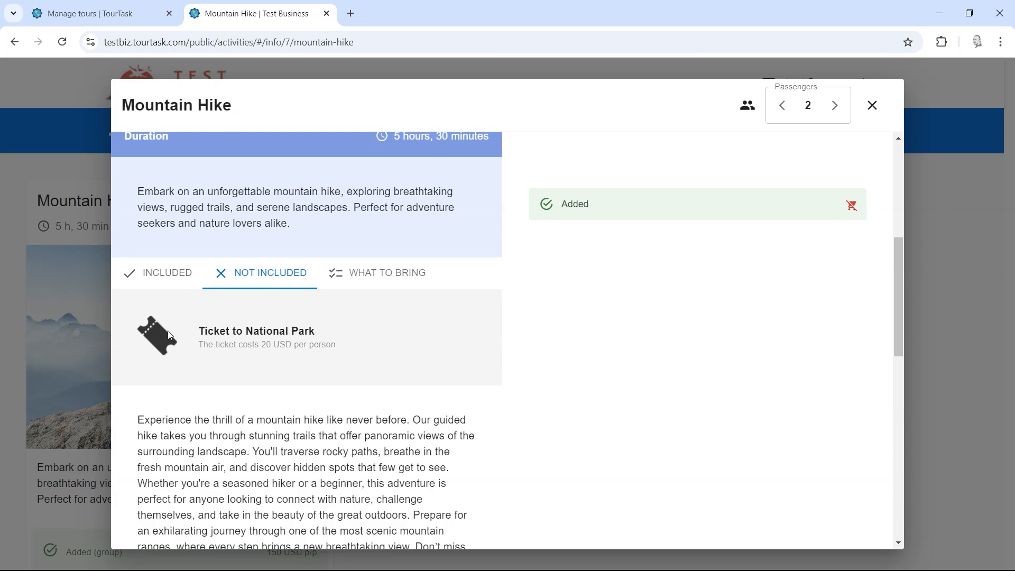
pyautogui.click(365, 280)
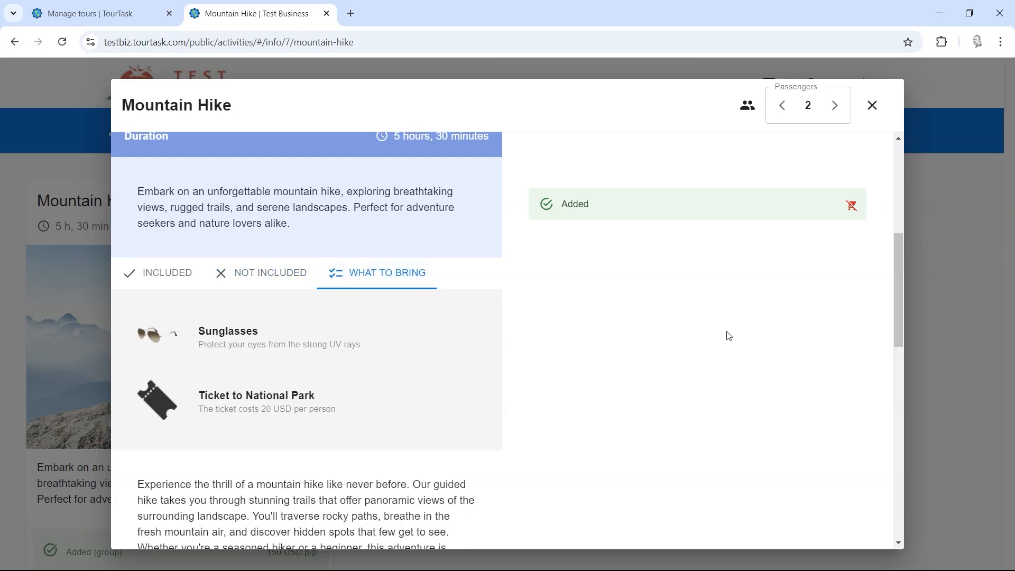
pyautogui.scroll(6, 696, 338)
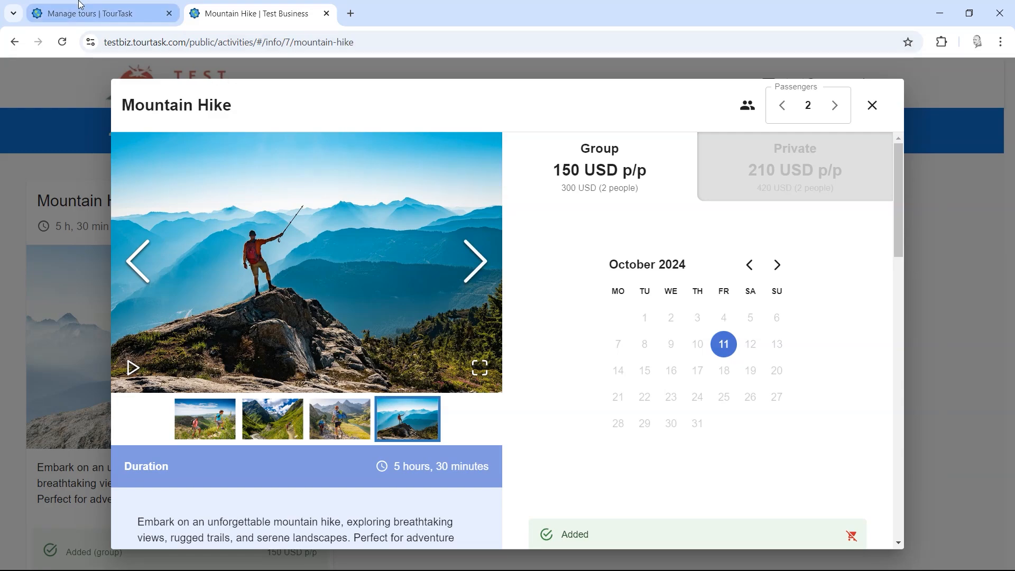
pyautogui.click(81, 7)
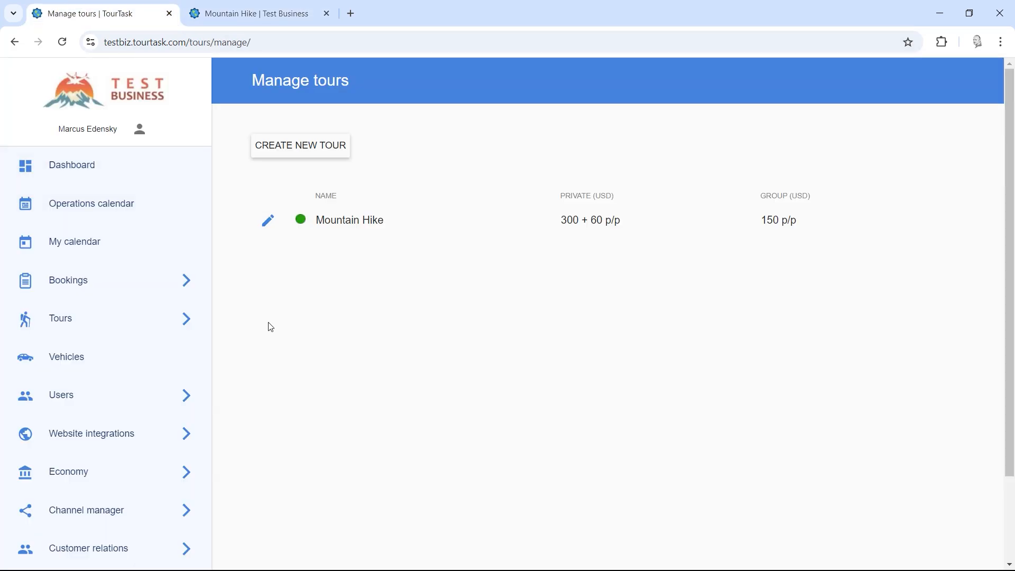
# Step: Create a new add-on under Tours > Add-ons named Lunch, described 'Enjoy a local lunch'
pyautogui.click(124, 319)
pyautogui.scroll(-5, 259, 379)
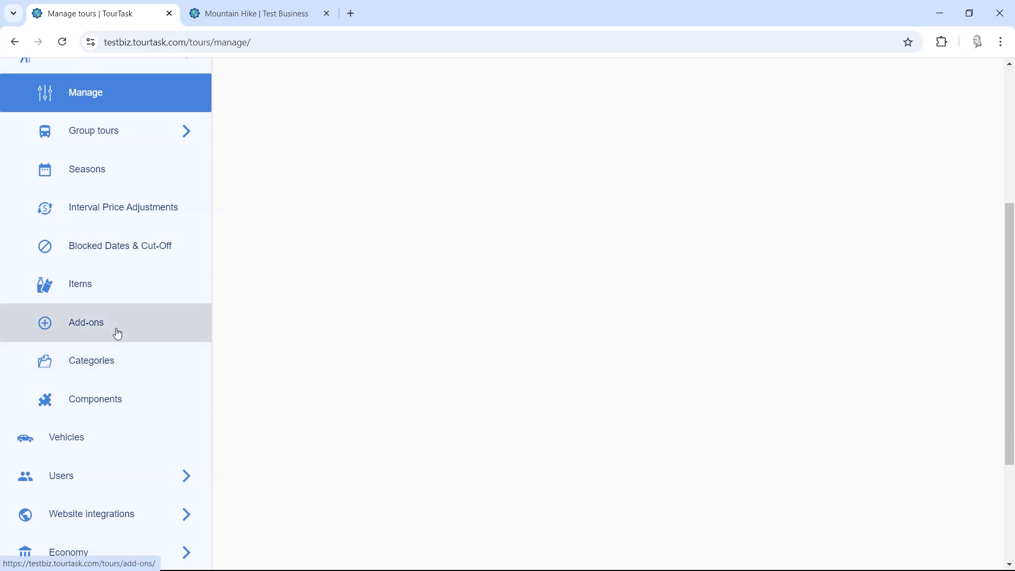
pyautogui.click(117, 333)
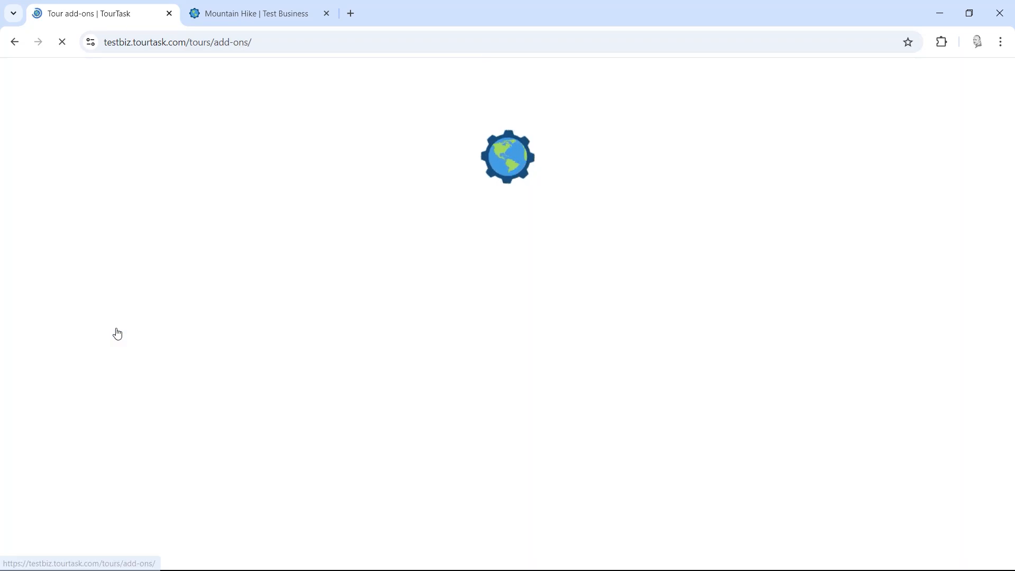
pyautogui.click(302, 145)
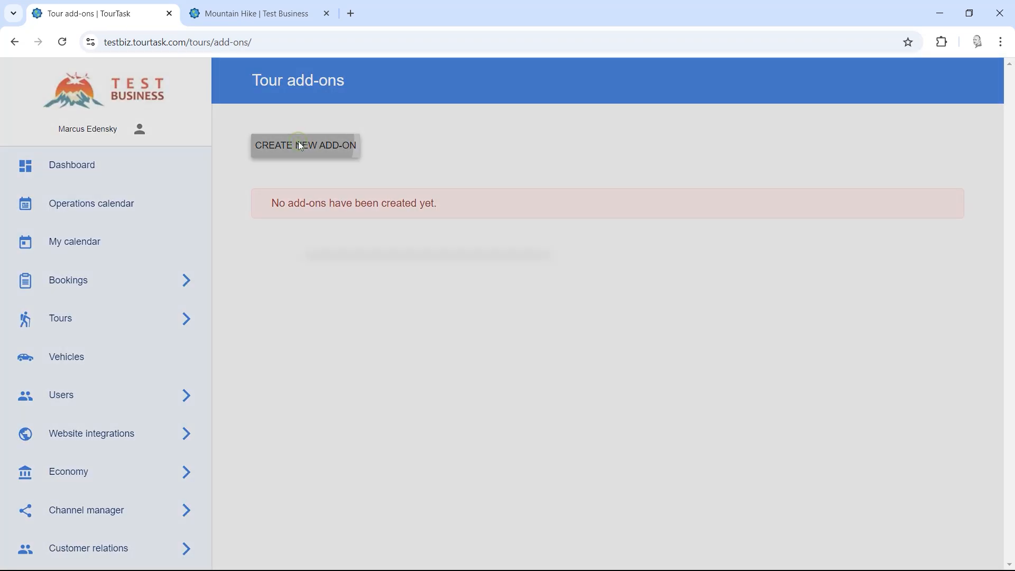
pyautogui.click(401, 269)
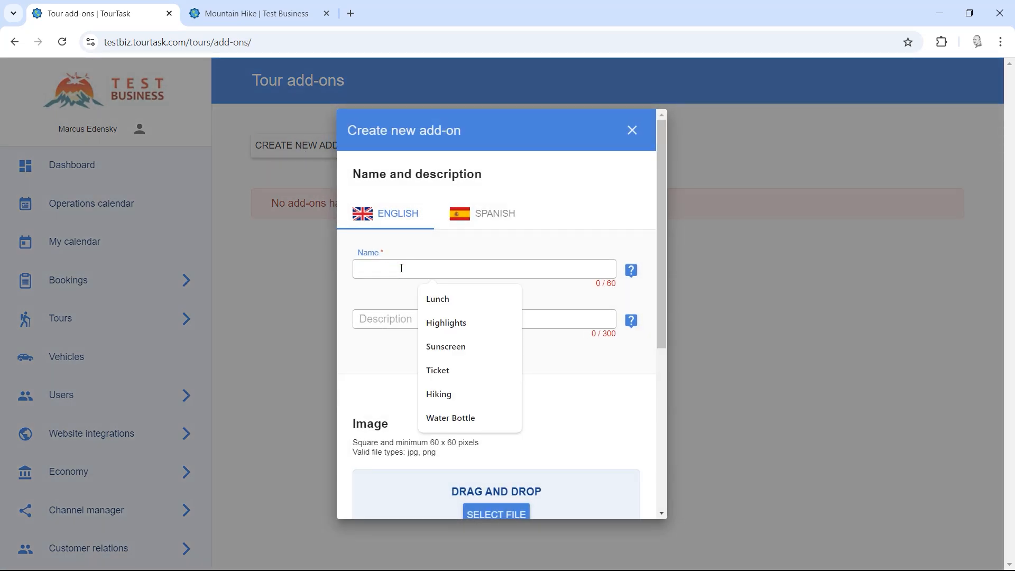
pyautogui.write('Lunch')
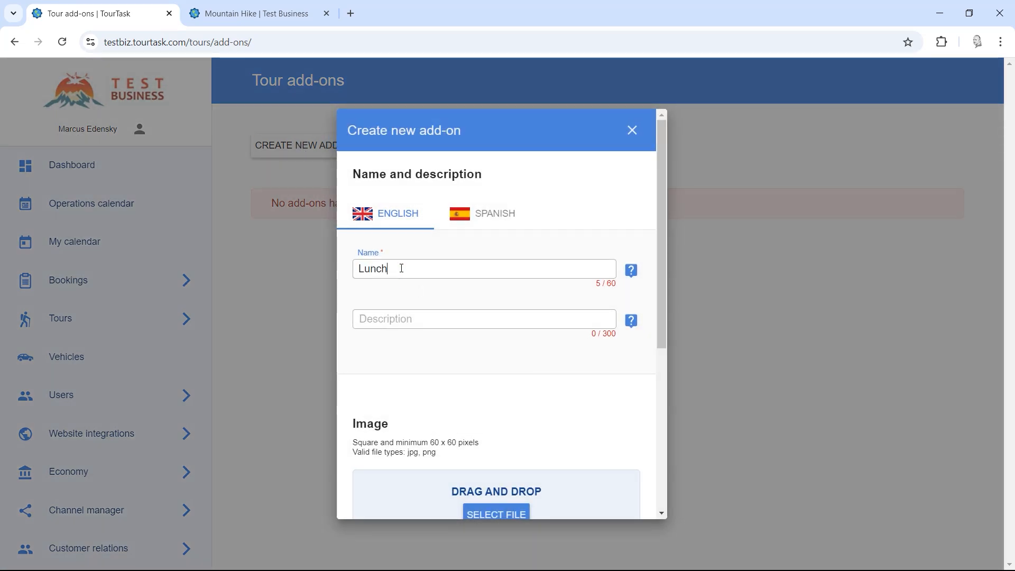
pyautogui.click(382, 313)
pyautogui.write('Enjoy')
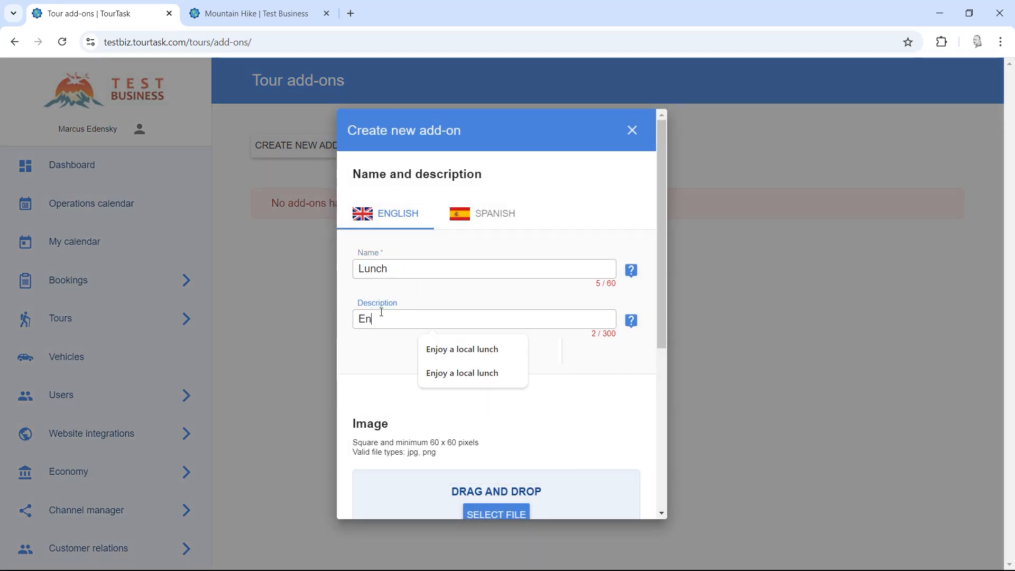
pyautogui.click(472, 349)
# Step: Enter the Spanish name Almuerzo and description 'Disfrute de un almuerzo local'
pyautogui.click(476, 207)
pyautogui.click(459, 268)
pyautogui.write('Almerzu')
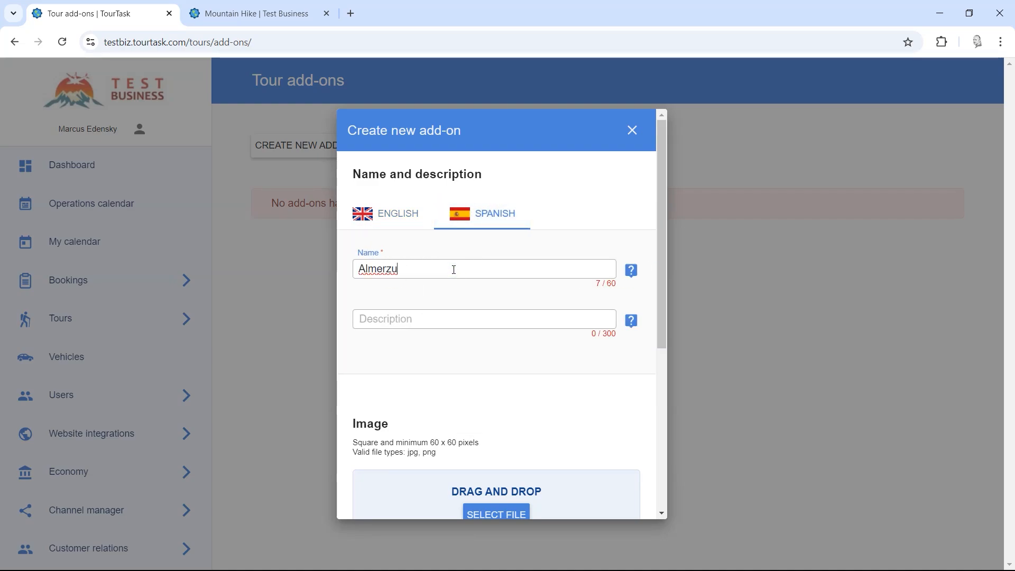
pyautogui.write('o')
pyautogui.write('A')
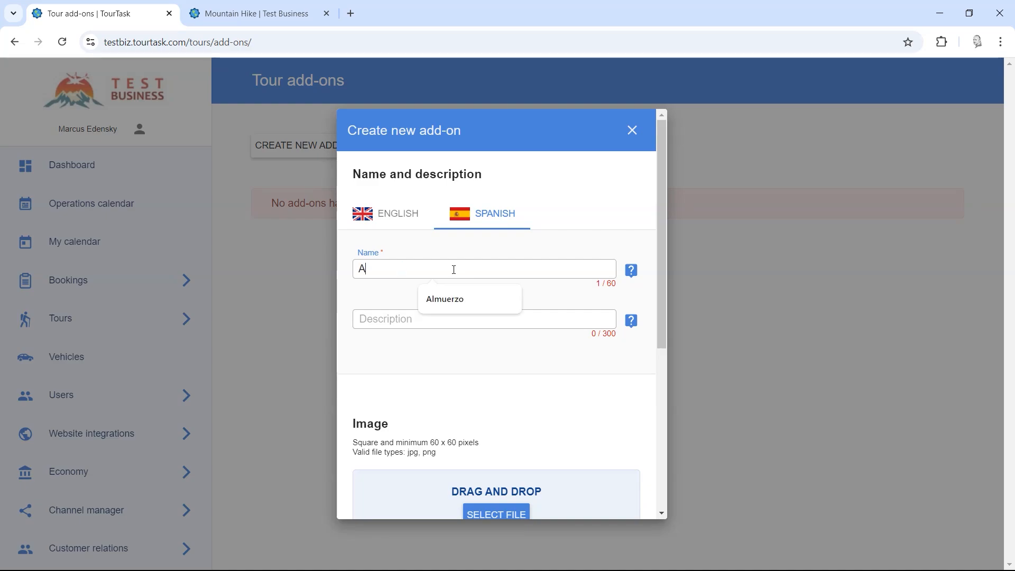
pyautogui.write('lmu')
pyautogui.click(485, 296)
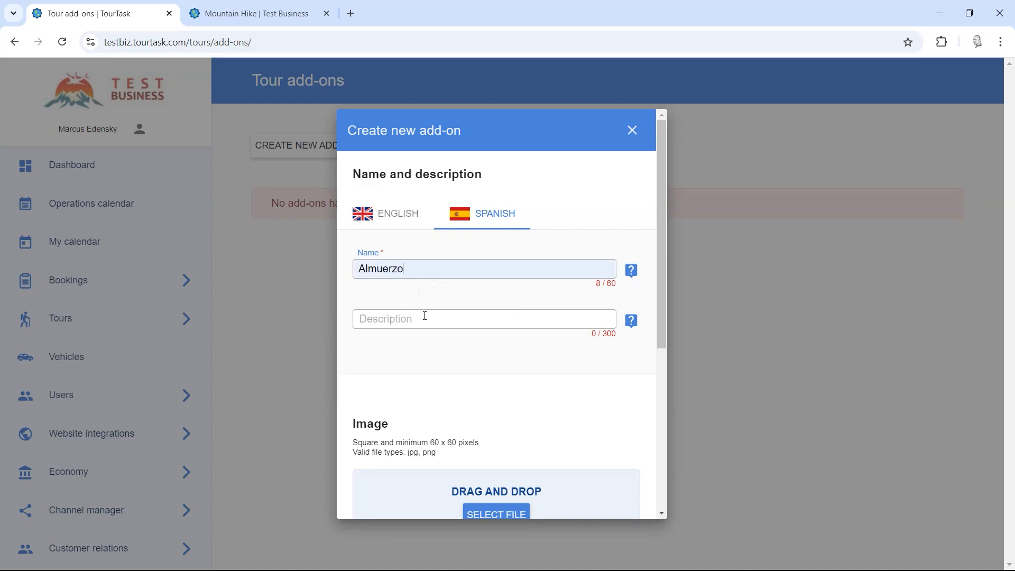
pyautogui.click(423, 320)
pyautogui.write('Disfr')
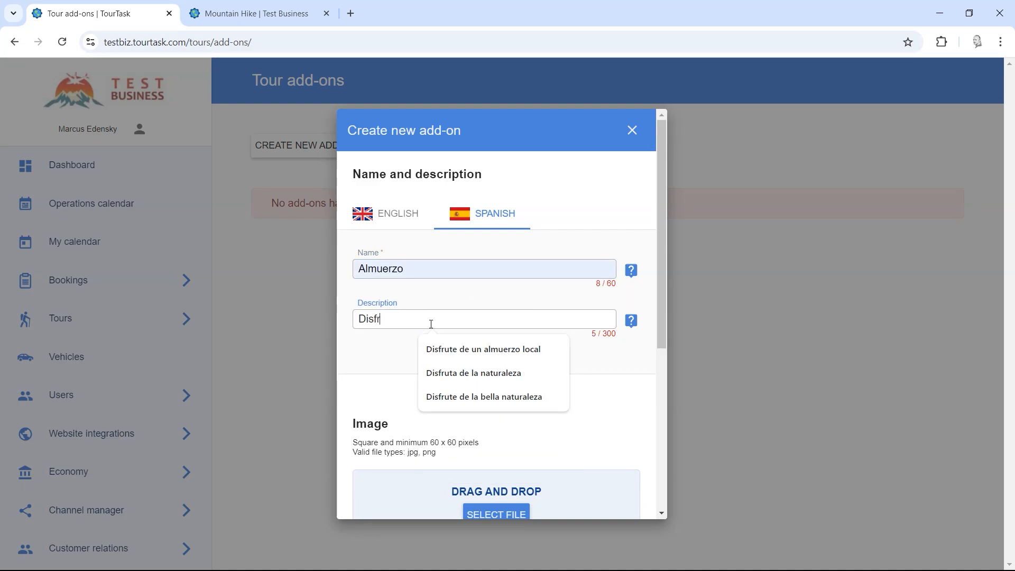
pyautogui.click(480, 349)
pyautogui.scroll(-4, 564, 344)
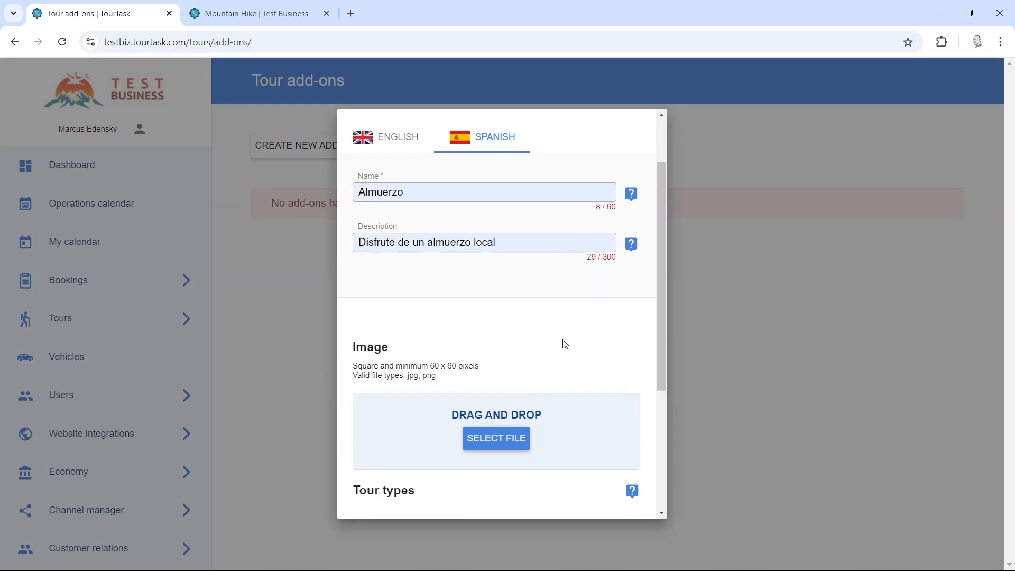
# Step: Set the add-on image to food-knife-fork.png from Pictures > icons, showing all file types
pyautogui.click(489, 317)
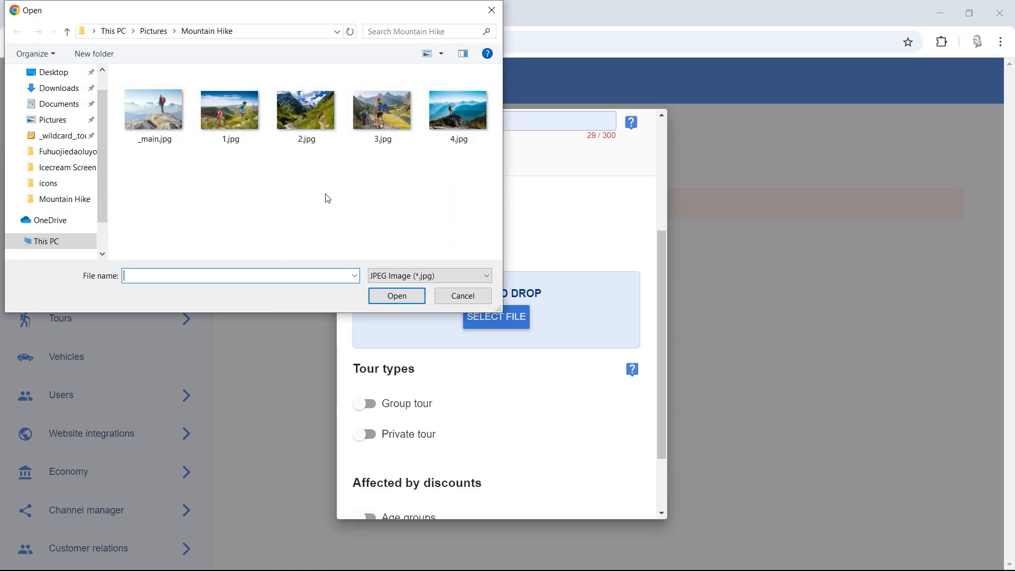
pyautogui.click(156, 34)
pyautogui.doubleClick(370, 130)
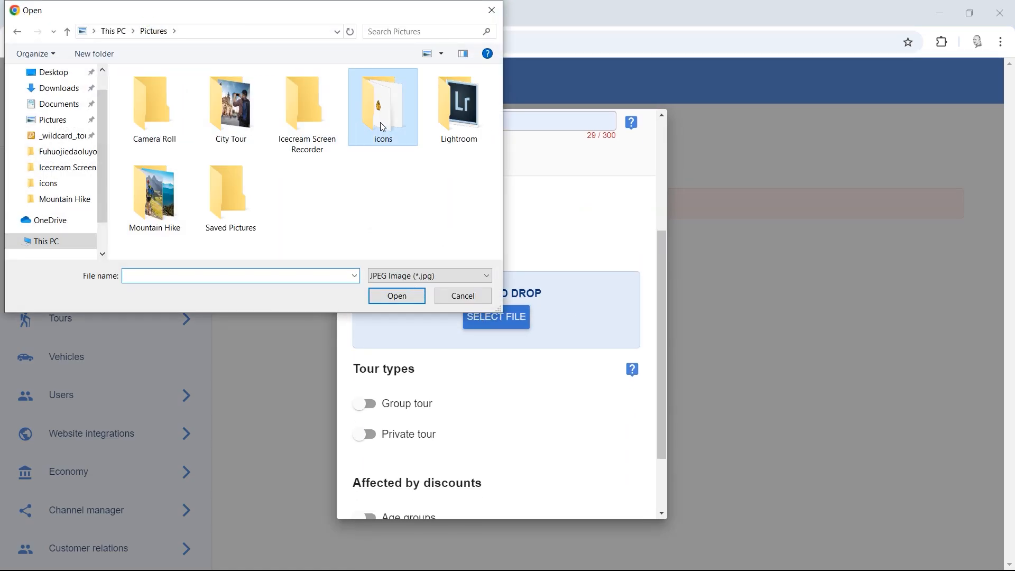
pyautogui.click(424, 281)
pyautogui.click(422, 294)
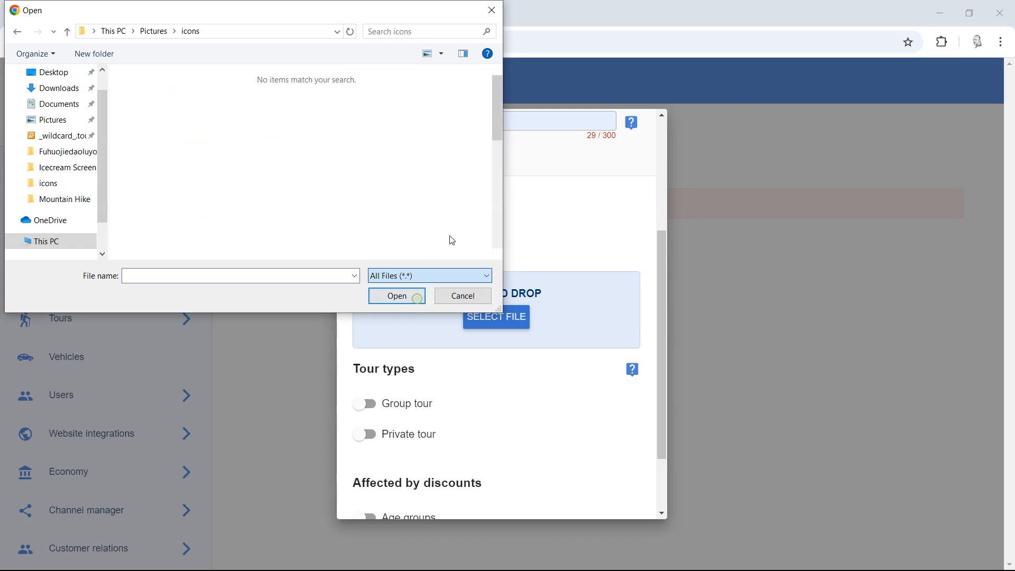
pyautogui.doubleClick(240, 209)
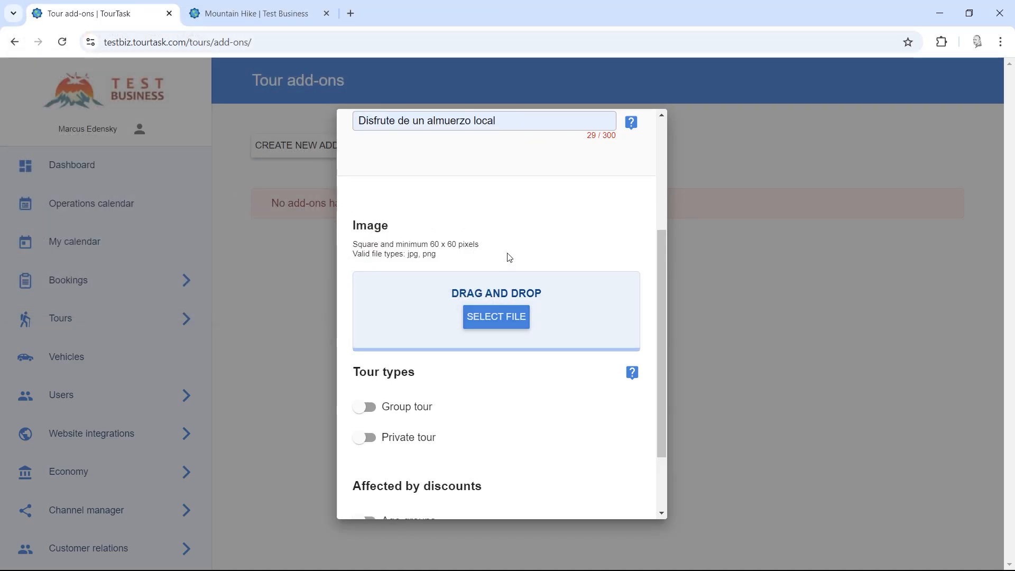
pyautogui.scroll(-1, 510, 252)
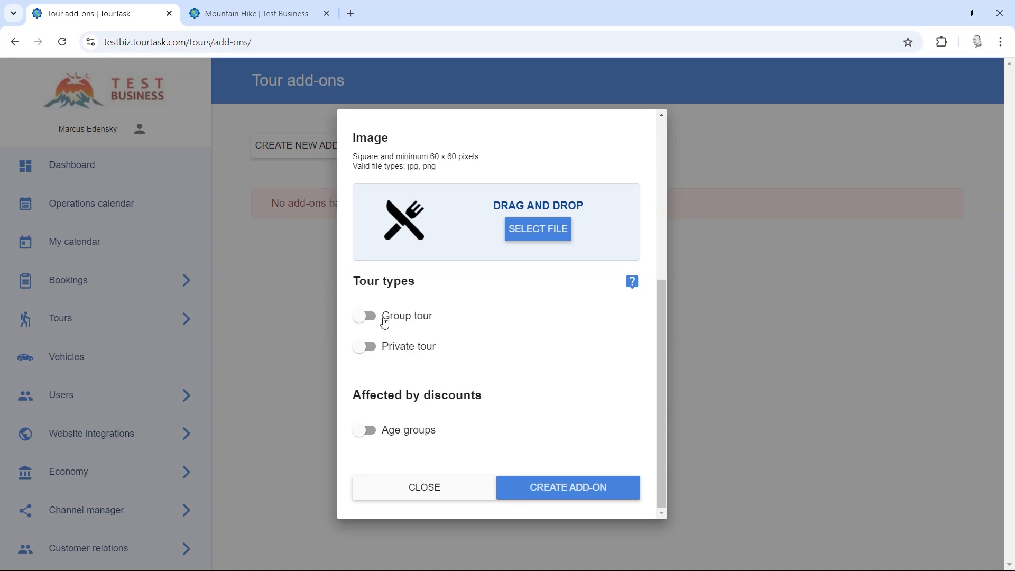
# Step: Enable Lunch for private tours at 50 USD base and 30 USD per person
pyautogui.click(403, 354)
pyautogui.scroll(-1, 523, 345)
pyautogui.scroll(-2, 524, 345)
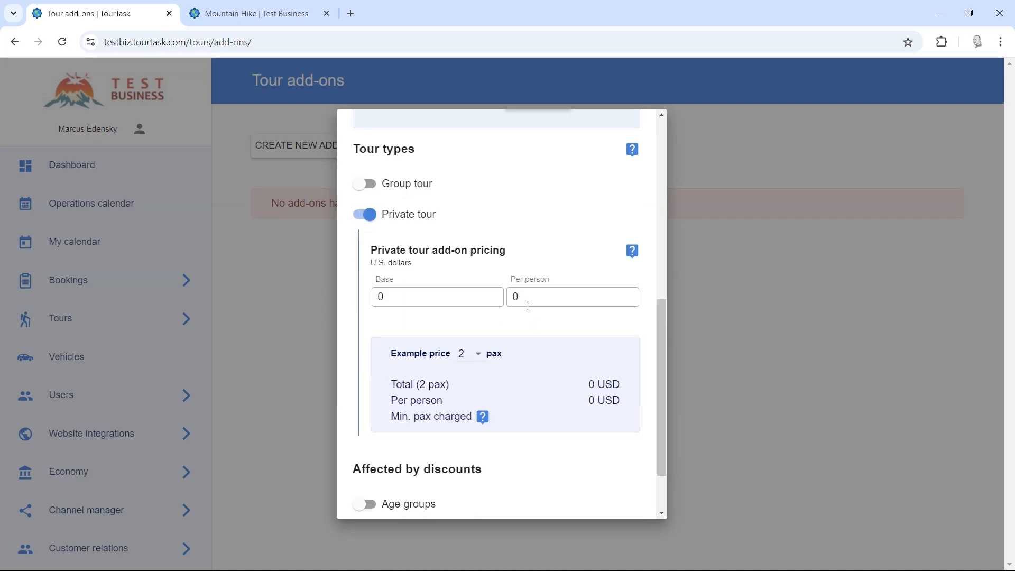
pyautogui.doubleClick(517, 296)
pyautogui.write('30')
pyautogui.doubleClick(374, 301)
pyautogui.write('50')
pyautogui.click(546, 329)
# Step: Check the example totals for 4 people and for 2 people (110 USD, 55 USD per person)
pyautogui.scroll(-2, 585, 328)
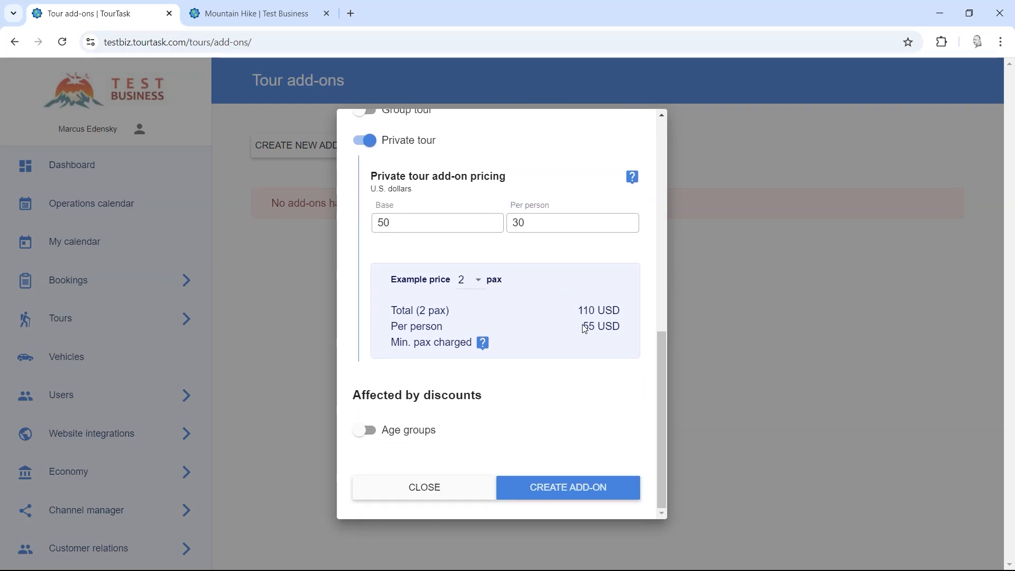
pyautogui.moveTo(581, 311); pyautogui.dragTo(616, 310)
pyautogui.click(561, 305)
pyautogui.click(465, 280)
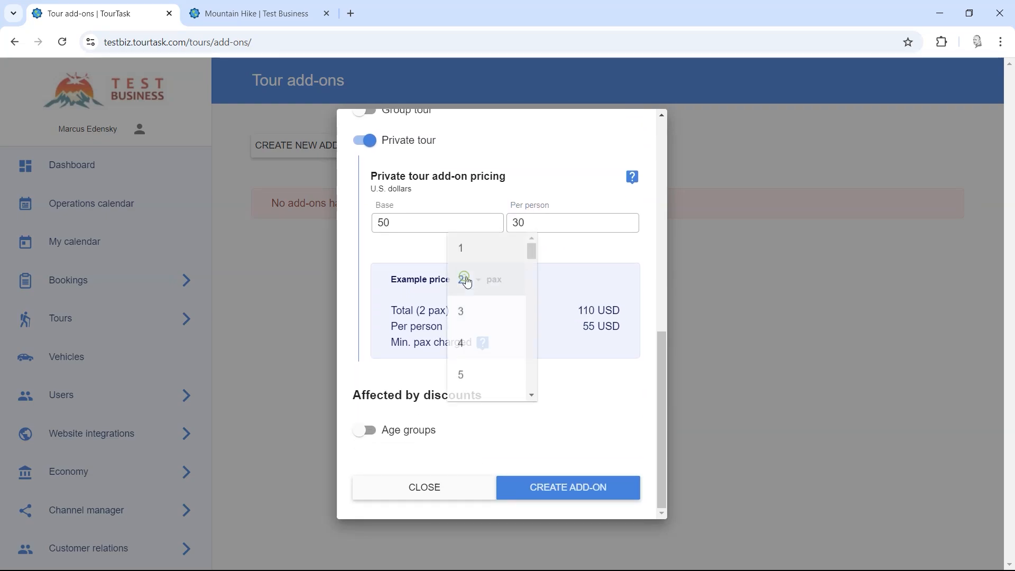
pyautogui.click(477, 356)
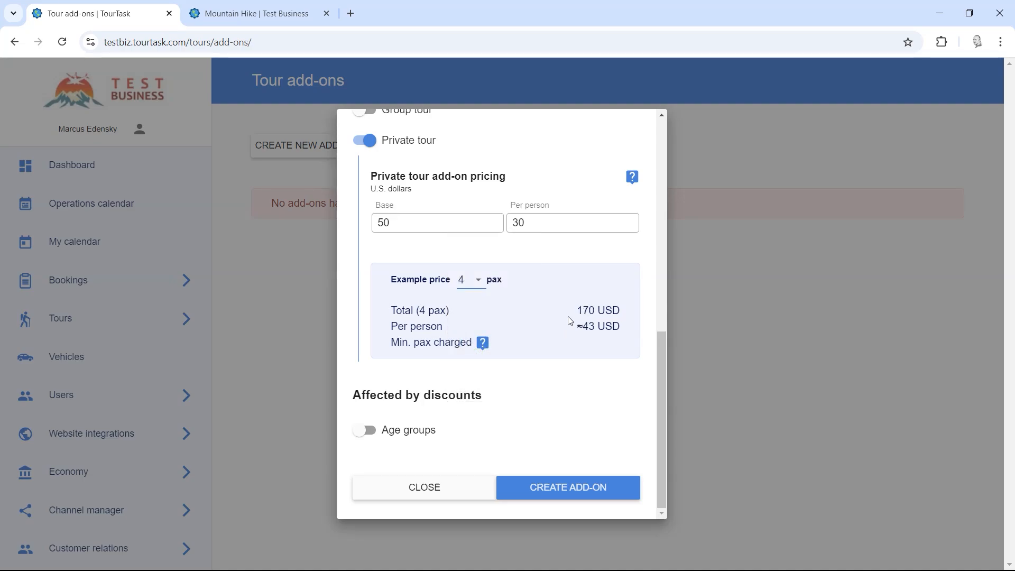
pyautogui.moveTo(587, 325); pyautogui.dragTo(582, 326)
pyautogui.click(570, 325)
pyautogui.click(464, 282)
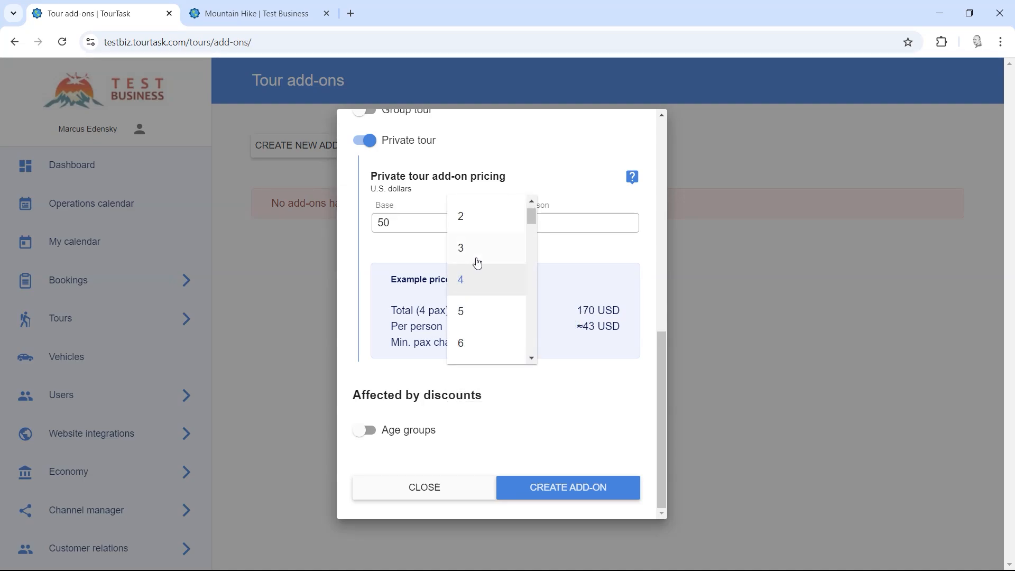
pyautogui.click(470, 217)
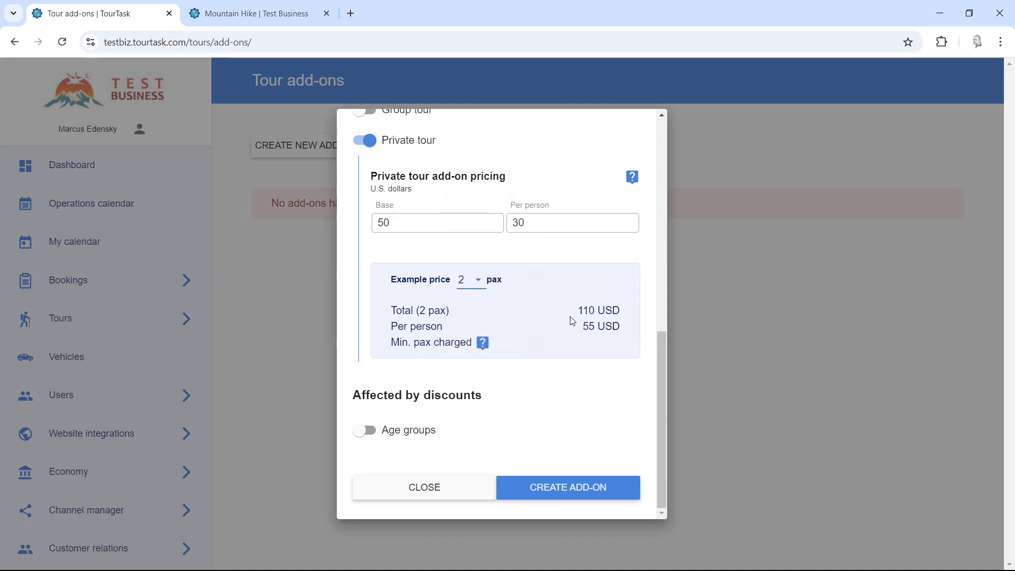
pyautogui.doubleClick(587, 326)
pyautogui.click(552, 332)
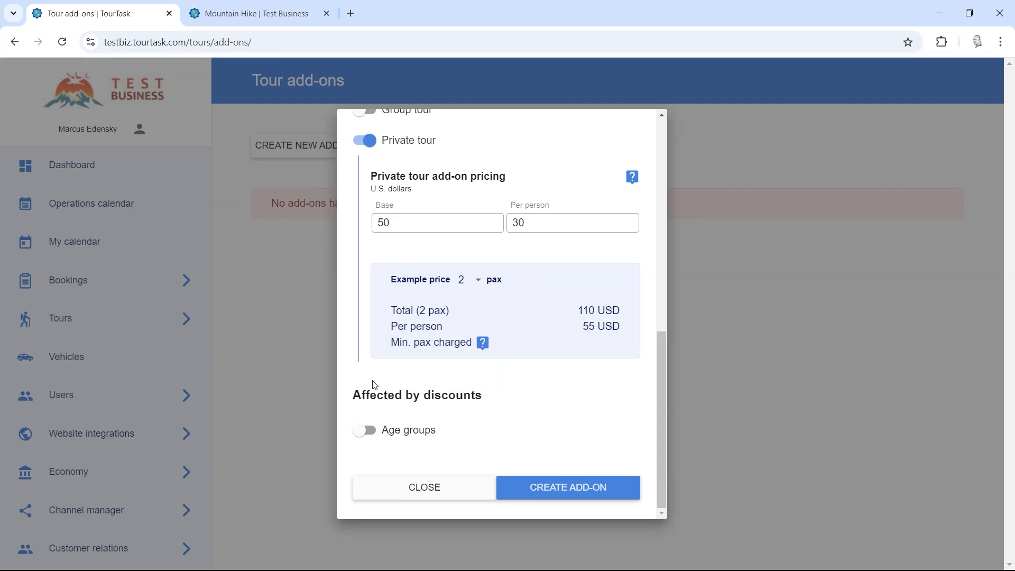
# Step: Try age-group discounts on the add-on, then leave Age groups switched off
pyautogui.click(386, 434)
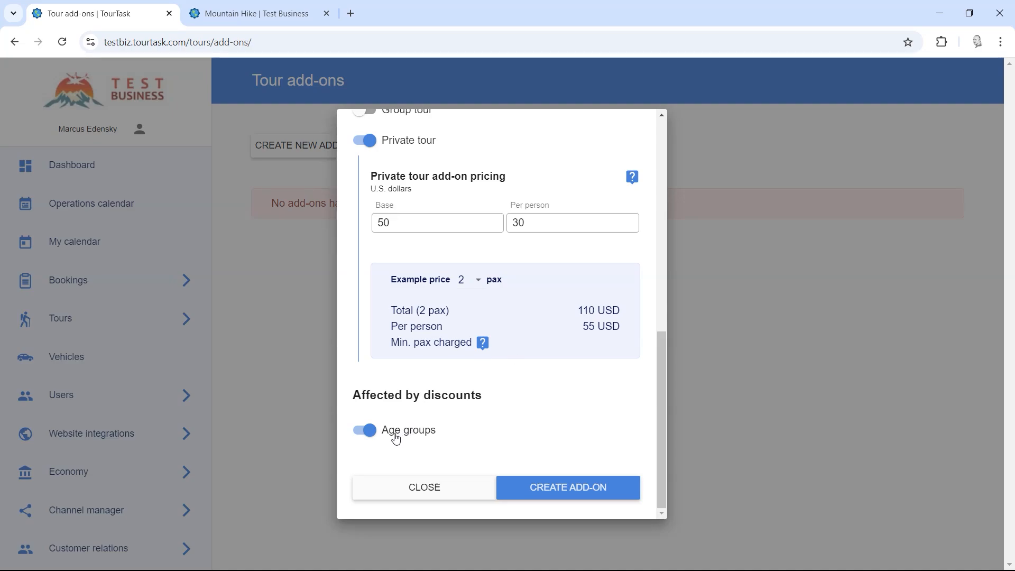
pyautogui.doubleClick(586, 326)
pyautogui.click(534, 224)
pyautogui.moveTo(534, 224); pyautogui.dragTo(513, 223)
pyautogui.click(528, 224)
pyautogui.press('Home')
pyautogui.click(400, 438)
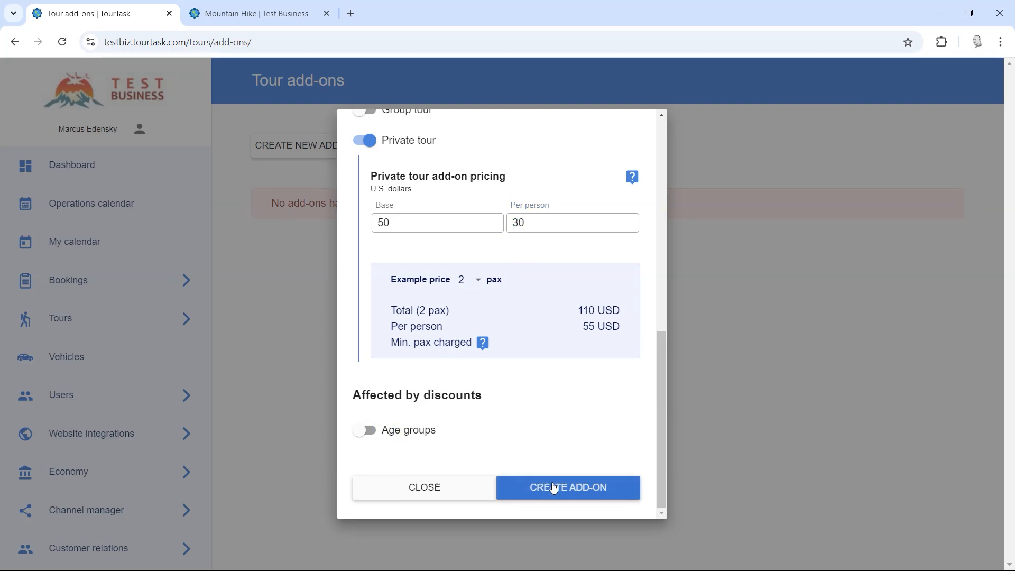
# Step: Save the Lunch add-on and open Mountain Hike from Tours > Manage for editing
pyautogui.click(553, 487)
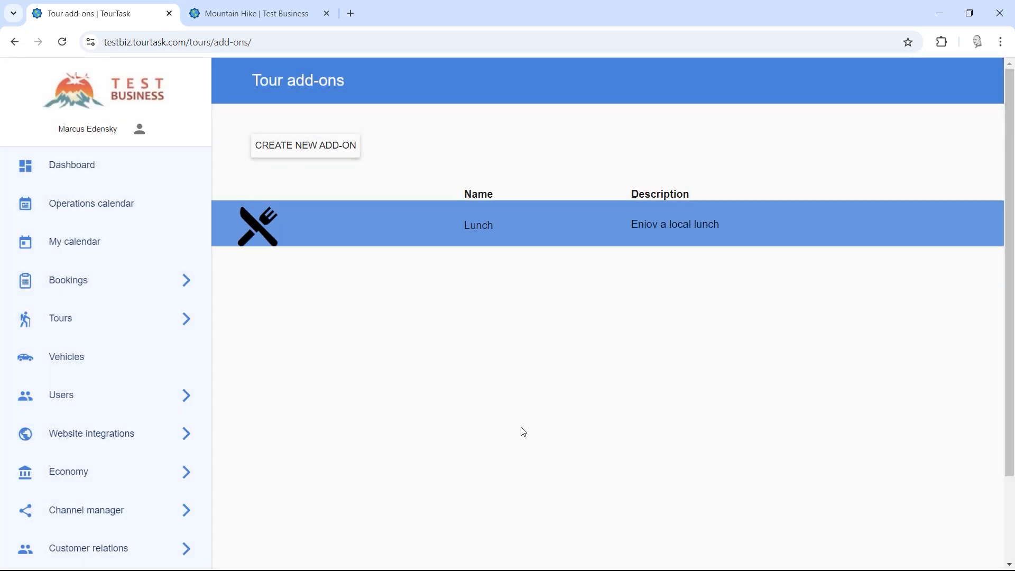
pyautogui.click(183, 320)
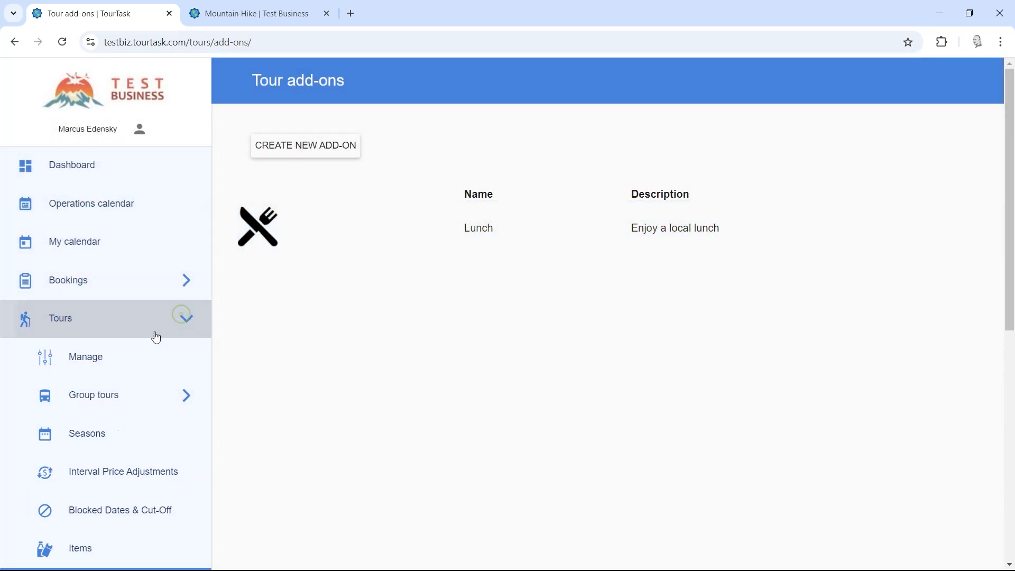
pyautogui.click(129, 358)
pyautogui.click(20, 42)
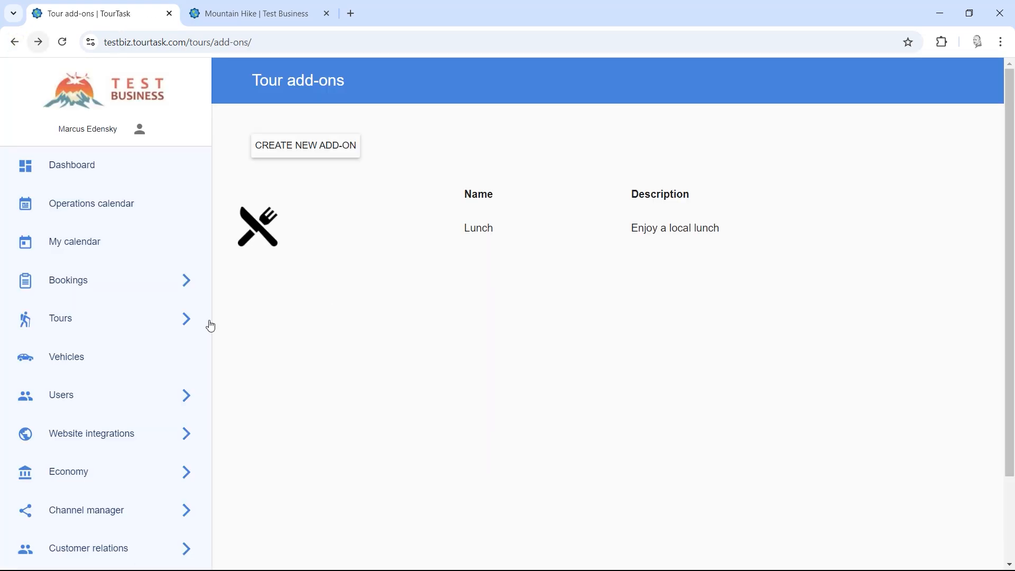
pyautogui.click(158, 323)
pyautogui.click(129, 358)
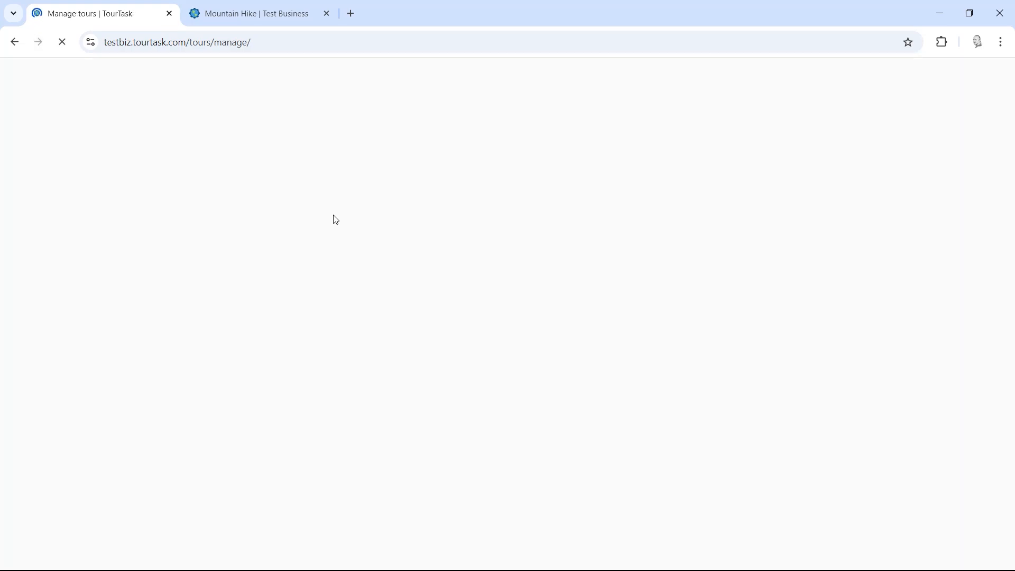
pyautogui.click(274, 229)
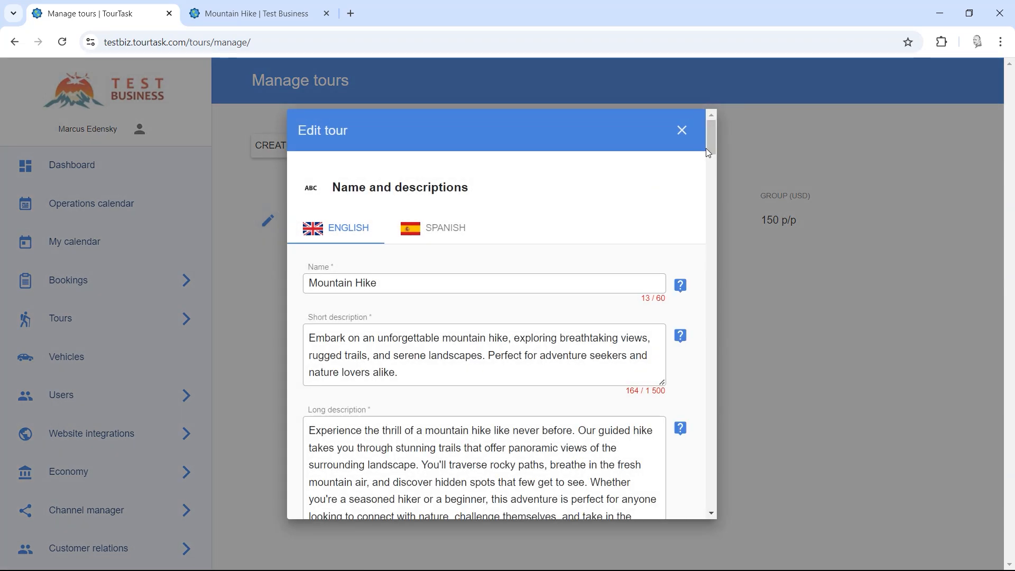
# Step: Add Lunch to Mountain Hike's add-ons and save the tour
pyautogui.moveTo(706, 148); pyautogui.dragTo(709, 468)
pyautogui.scroll(-6, 709, 468)
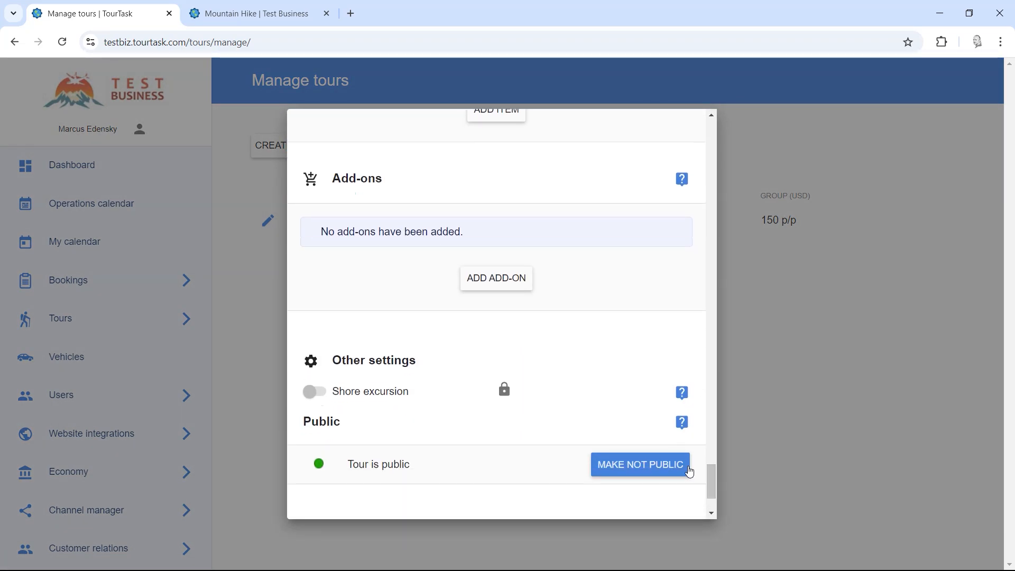
pyautogui.click(491, 279)
pyautogui.click(490, 281)
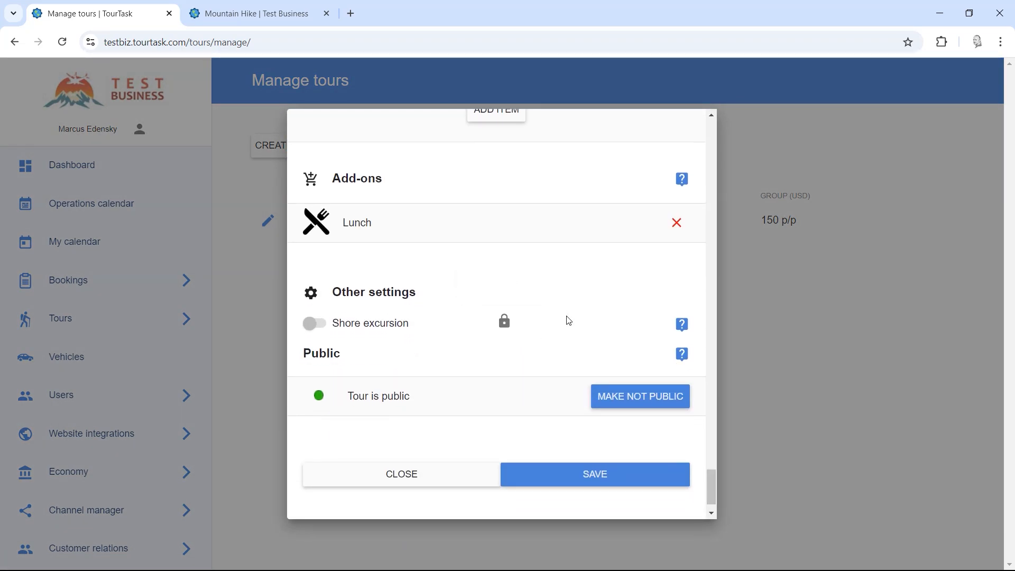
pyautogui.scroll(-1, 564, 349)
pyautogui.click(569, 432)
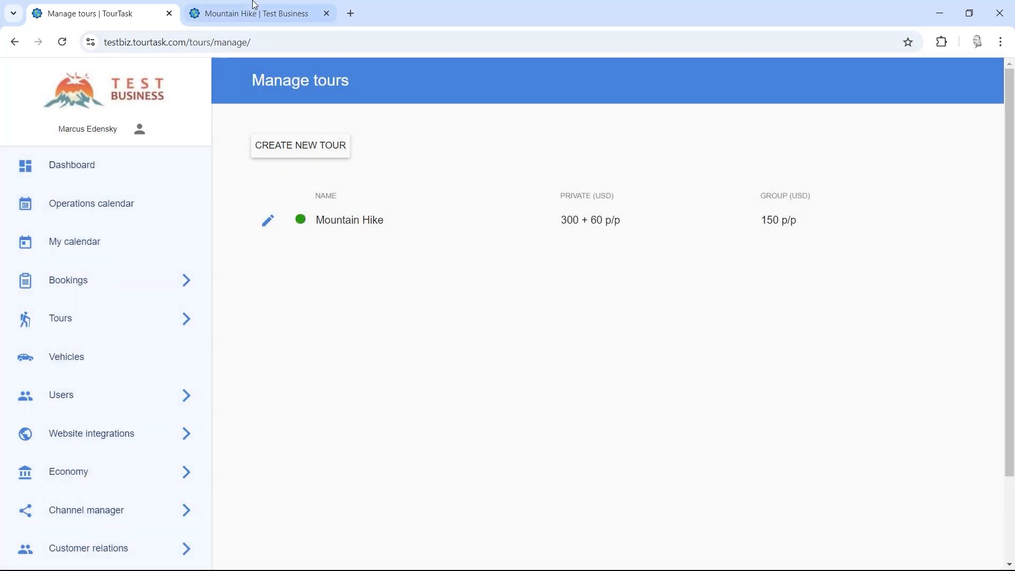
# Step: Reload the Mountain Hike booking page, remove the group booking, and choose Private with Lunch
pyautogui.click(254, 7)
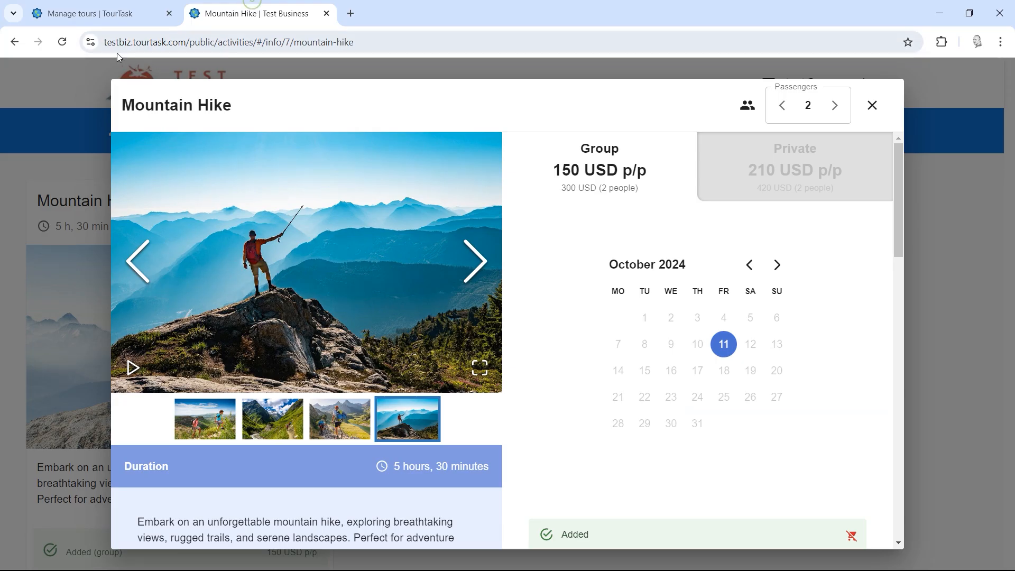
pyautogui.click(62, 43)
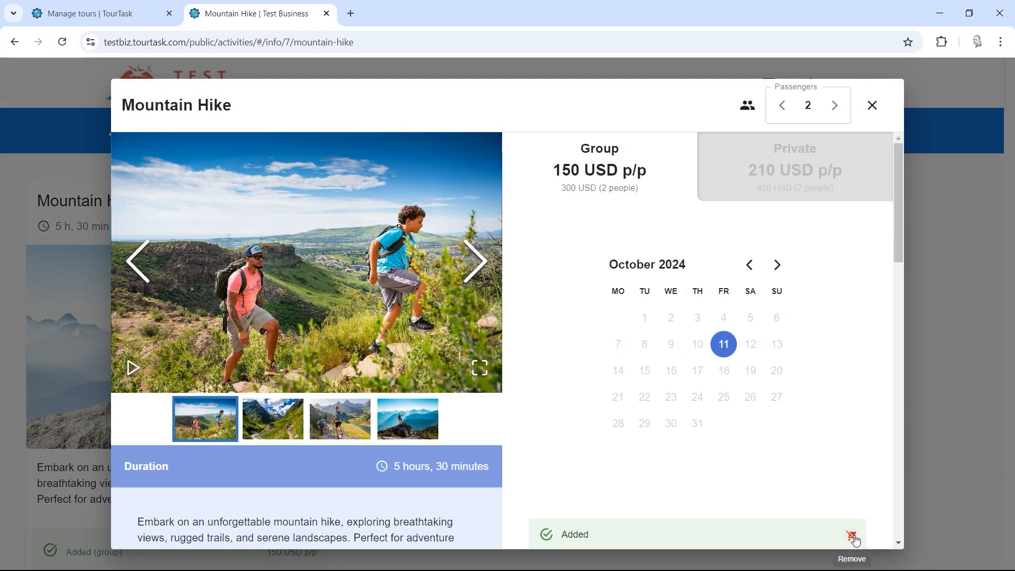
pyautogui.click(853, 538)
pyautogui.click(747, 164)
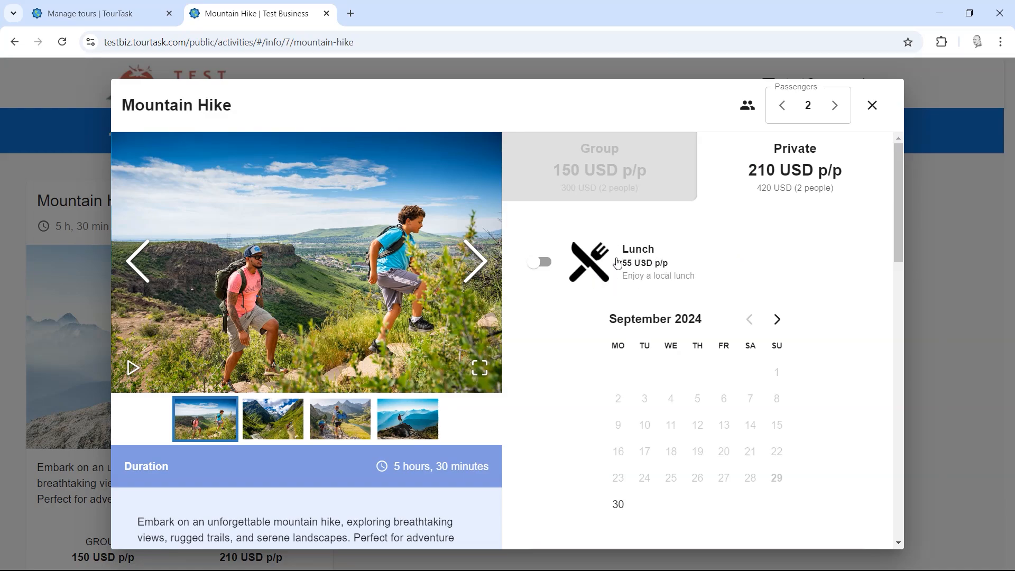
pyautogui.click(637, 182)
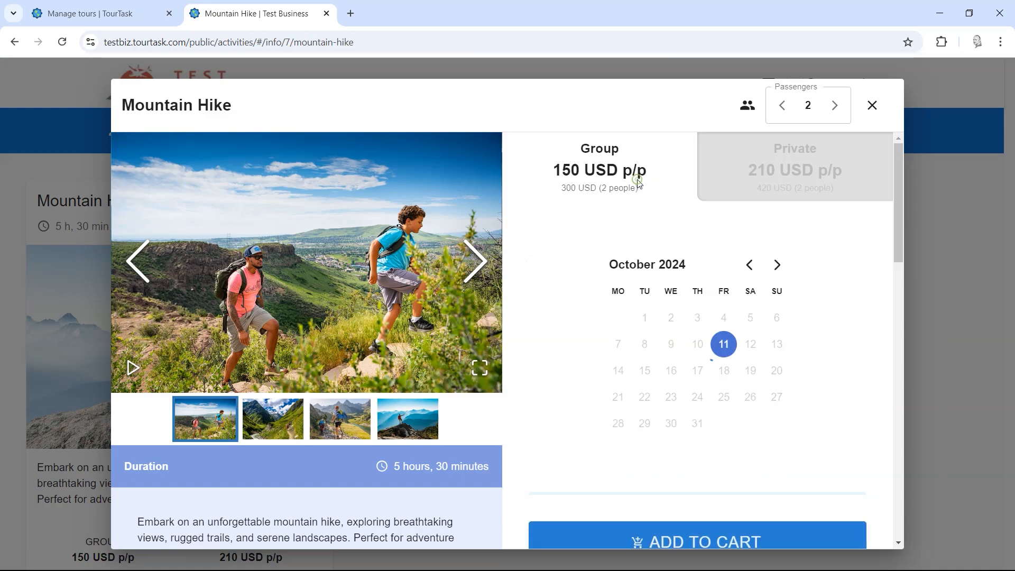
pyautogui.click(737, 168)
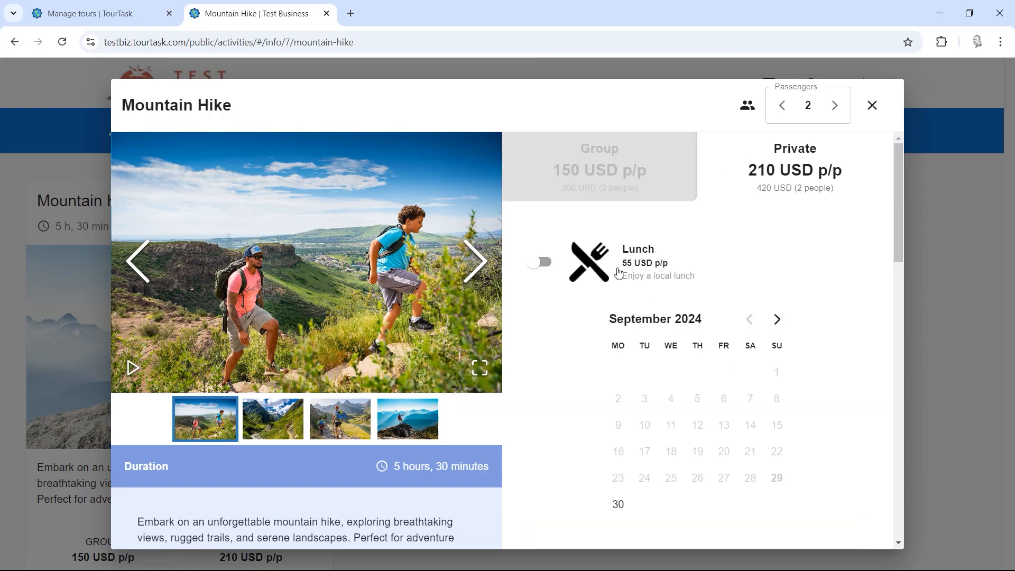
pyautogui.click(637, 268)
# Step: Set passengers to 5 and the tour date to September 30, 2024
pyautogui.scroll(-1, 820, 275)
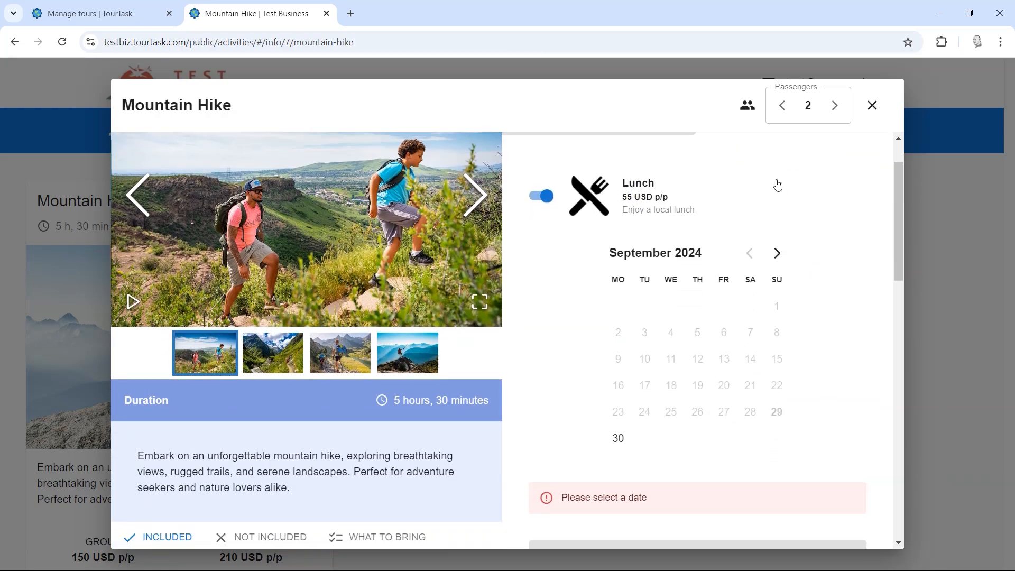
pyautogui.scroll(1, 789, 239)
pyautogui.click(835, 106)
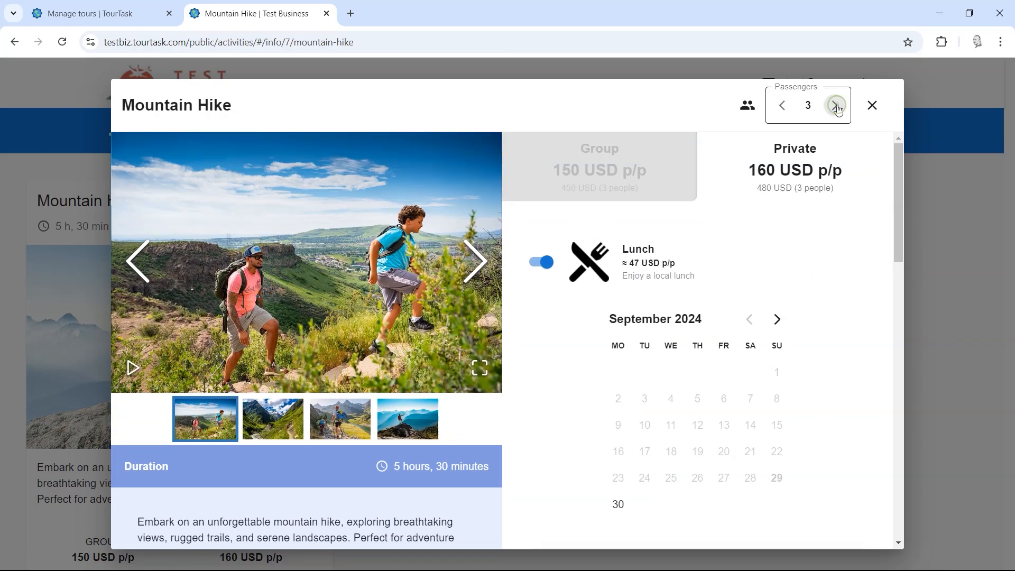
pyautogui.click(835, 105)
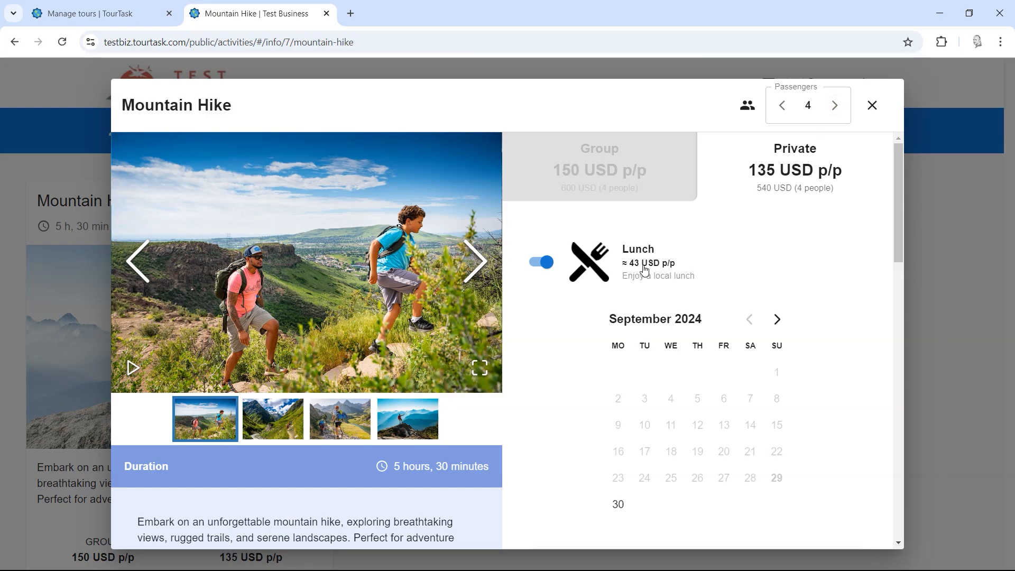
pyautogui.click(782, 105)
pyautogui.click(782, 105)
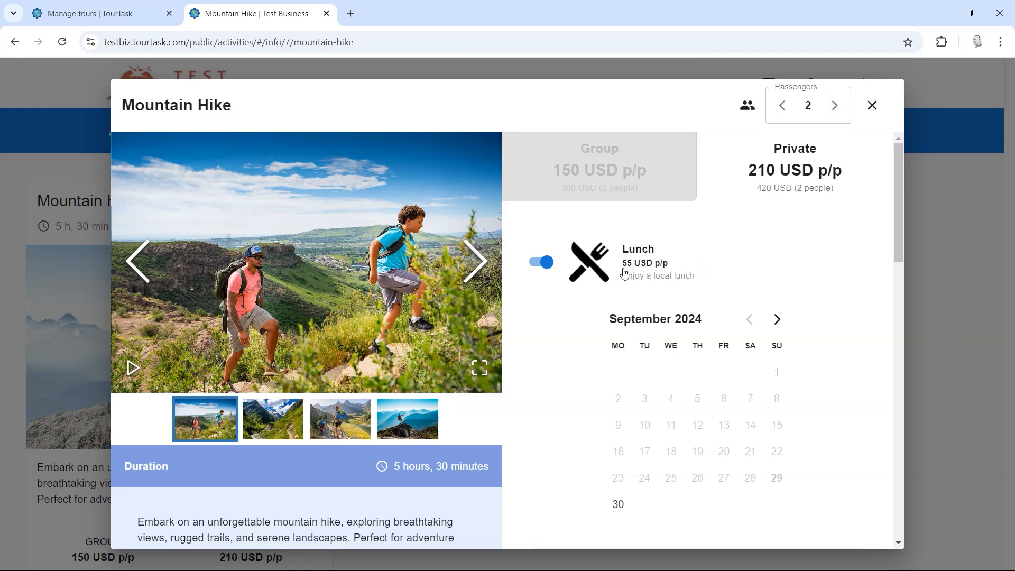
pyautogui.click(834, 106)
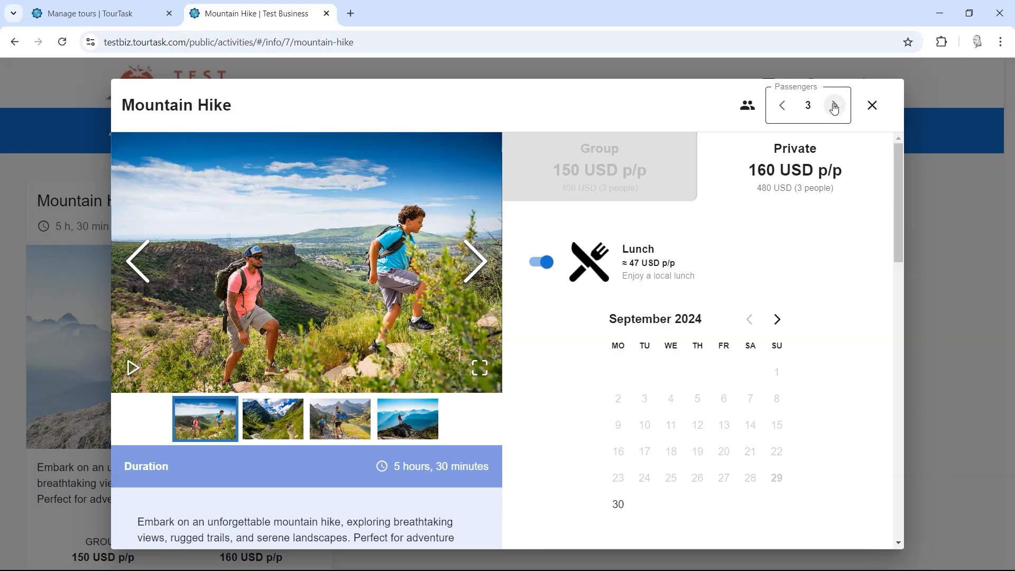
pyautogui.click(834, 106)
pyautogui.click(835, 105)
pyautogui.scroll(-5, 831, 301)
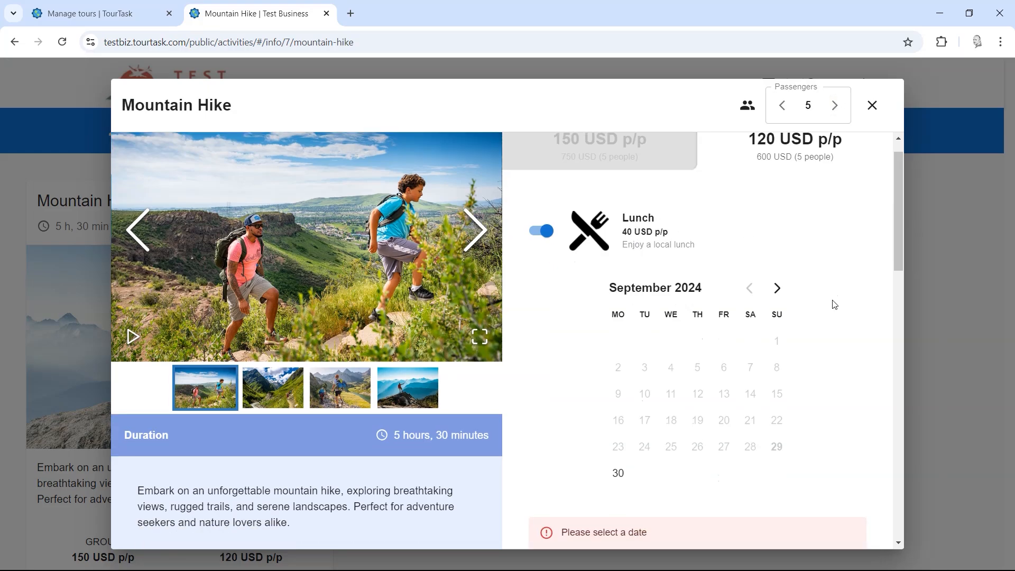
pyautogui.scroll(5, 812, 279)
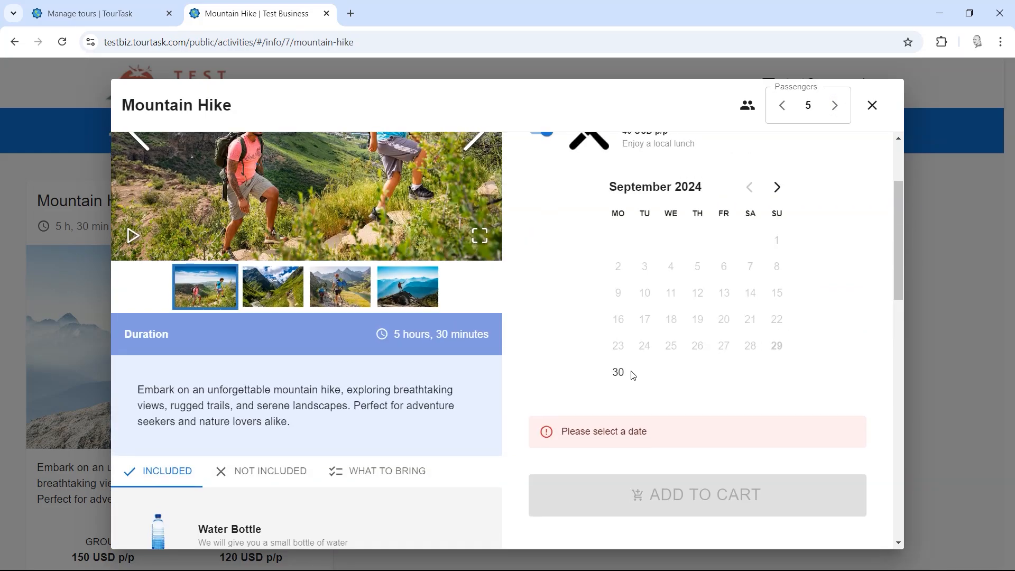
pyautogui.click(624, 372)
# Step: Add the private hike to the cart and review its 800 USD total with Lunch
pyautogui.click(663, 465)
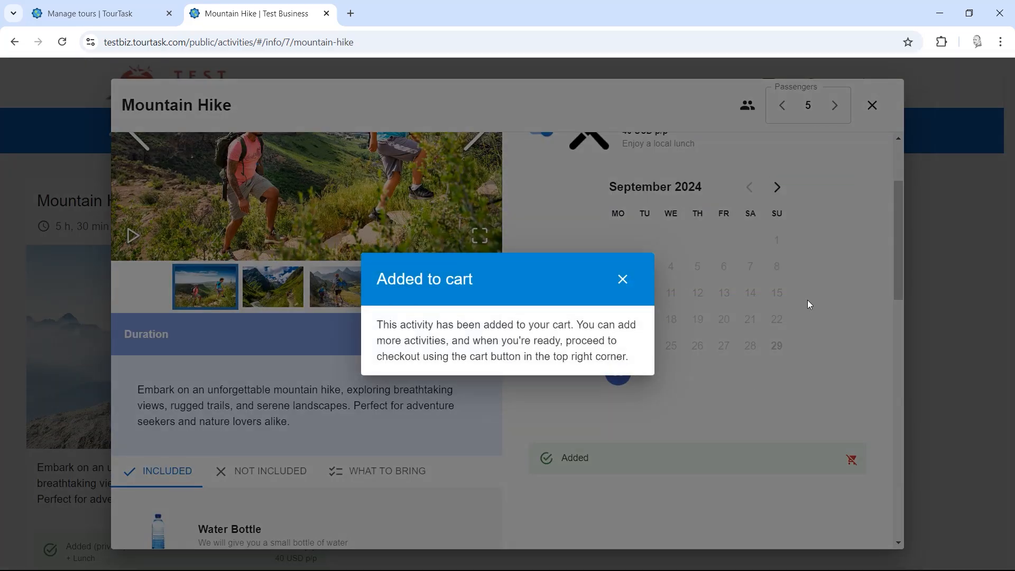
pyautogui.click(818, 290)
pyautogui.click(921, 232)
pyautogui.click(830, 132)
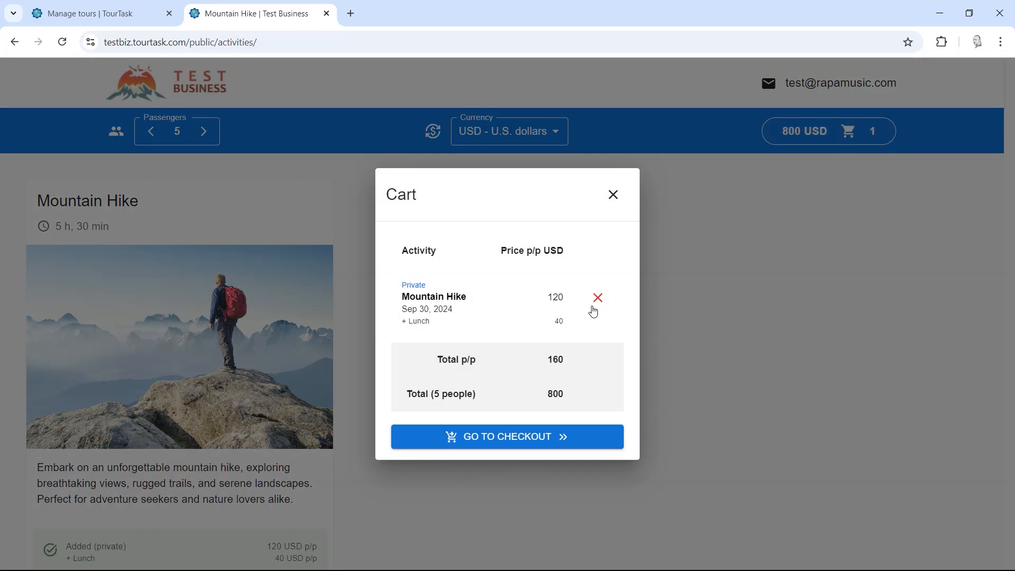
pyautogui.moveTo(413, 322); pyautogui.dragTo(575, 326)
pyautogui.click(579, 332)
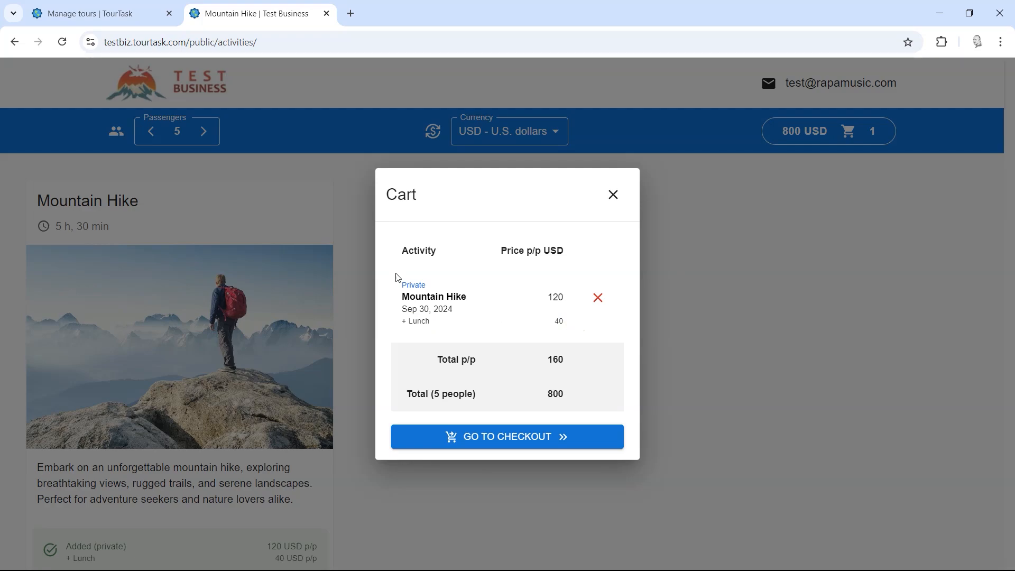
pyautogui.click(106, 11)
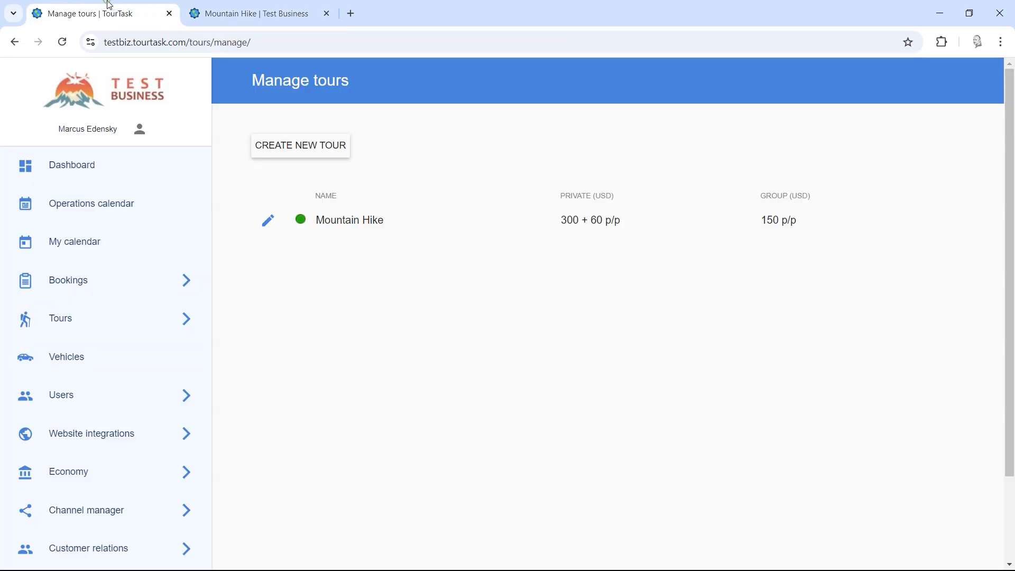
# Step: Create a new tour named City Tour and look over its Spanish texts
pyautogui.click(289, 149)
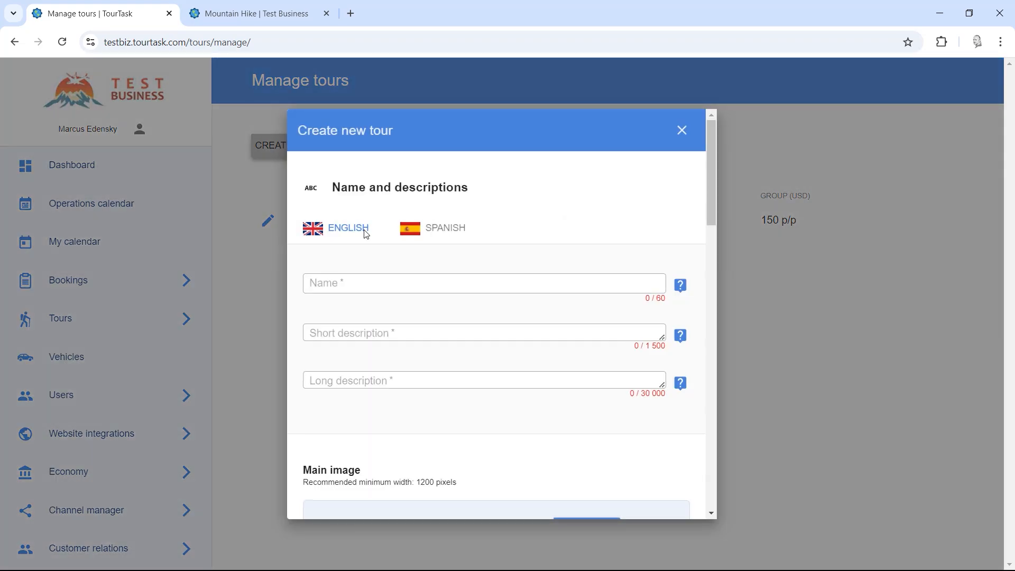
pyautogui.click(372, 282)
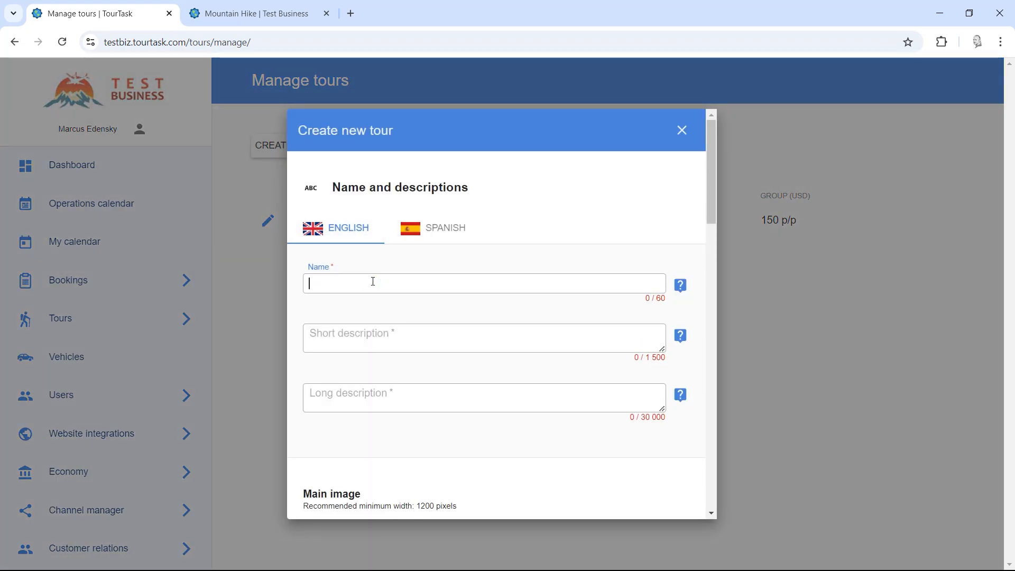
pyautogui.write('City Tour')
pyautogui.hotkey('ctrl', 'a')
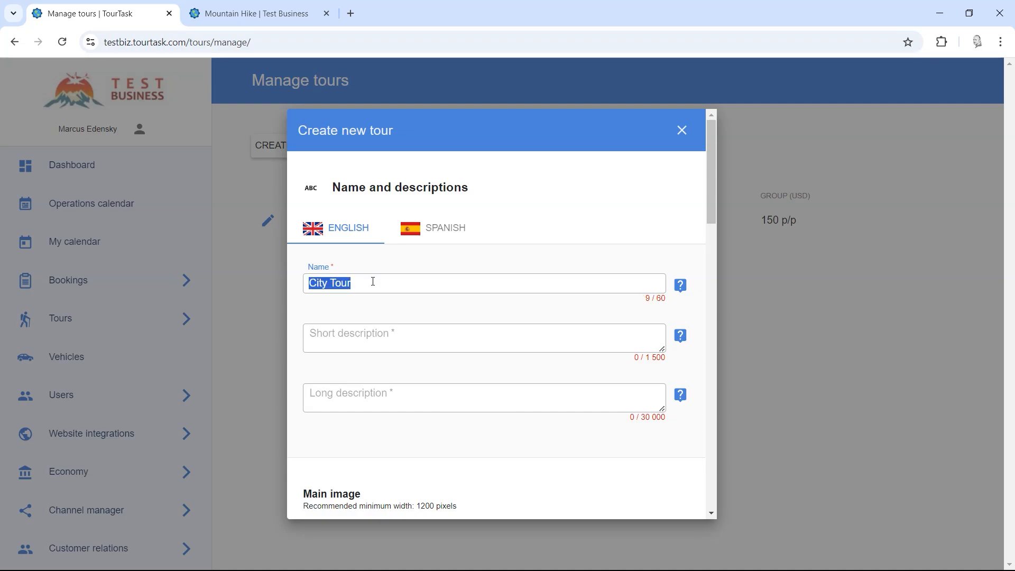
pyautogui.click(450, 231)
pyautogui.click(396, 282)
pyautogui.click(344, 235)
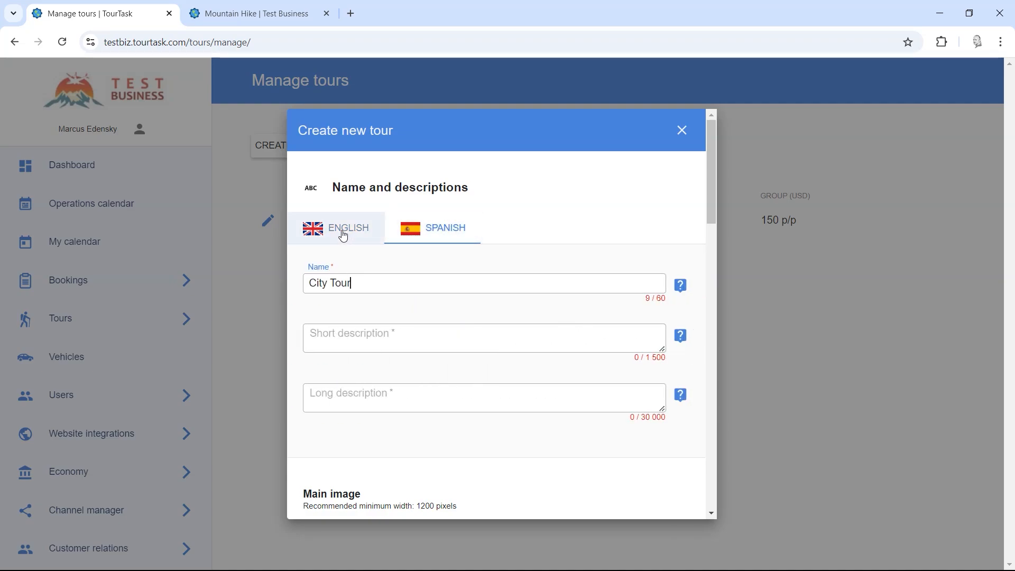
pyautogui.moveTo(712, 199); pyautogui.dragTo(711, 283)
# Step: Set a photo from the City Tour pictures folder as the tour's main image
pyautogui.click(588, 255)
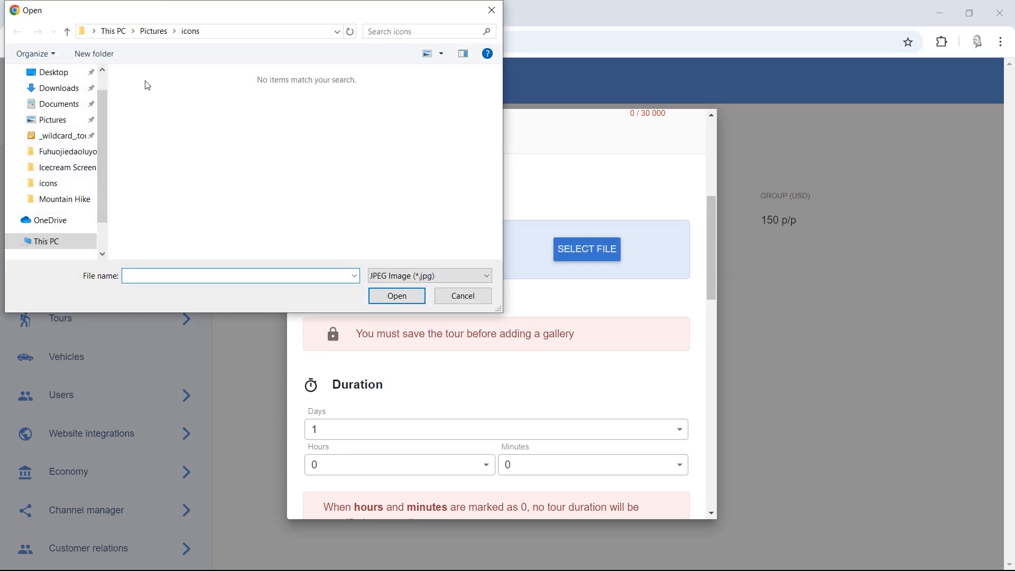
pyautogui.click(154, 32)
pyautogui.doubleClick(152, 214)
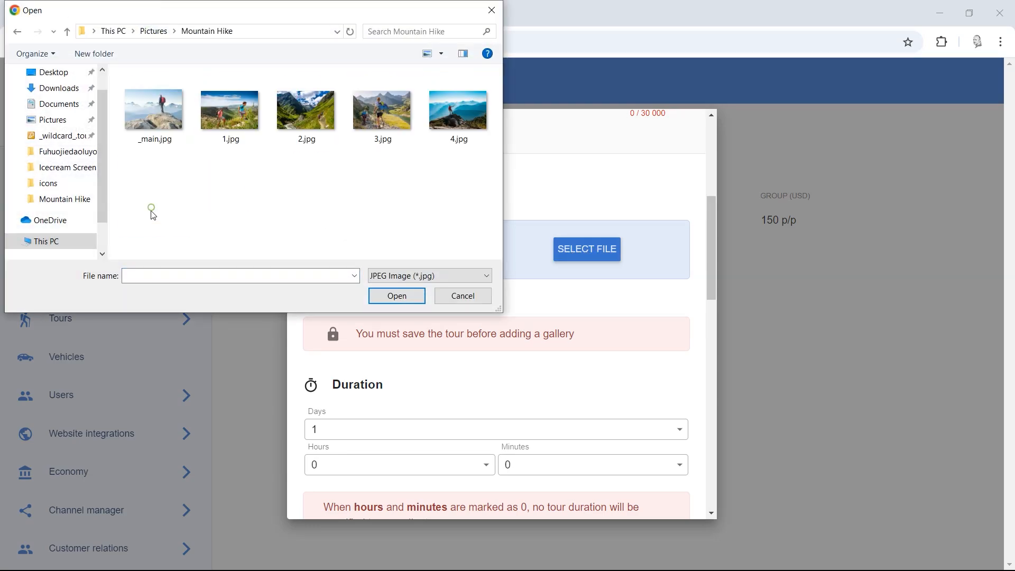
pyautogui.click(154, 31)
pyautogui.doubleClick(230, 106)
pyautogui.doubleClick(153, 109)
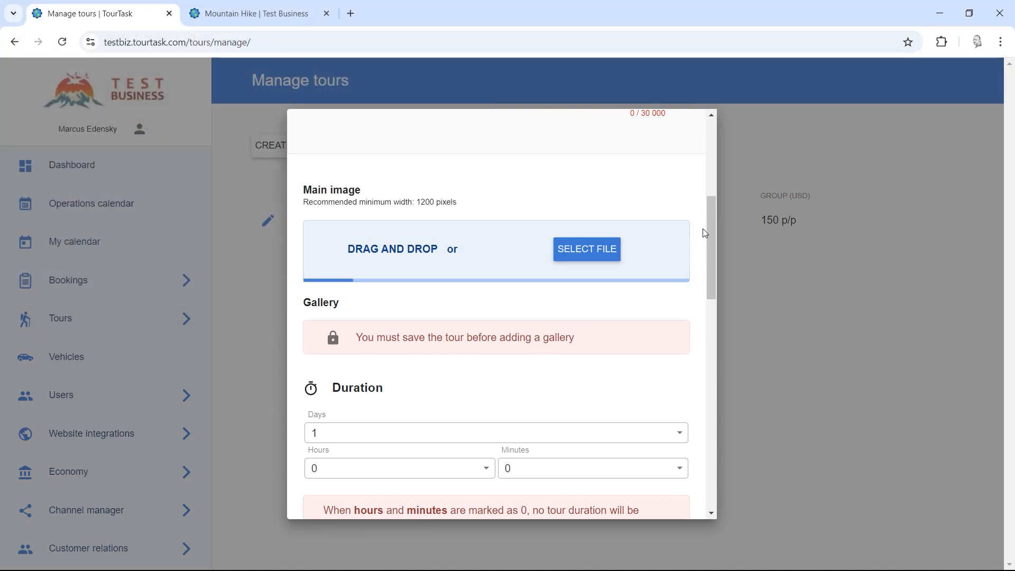
# Step: Make City Tour private at 300 base plus 80 per person, and save it
pyautogui.scroll(-8, 429, 241)
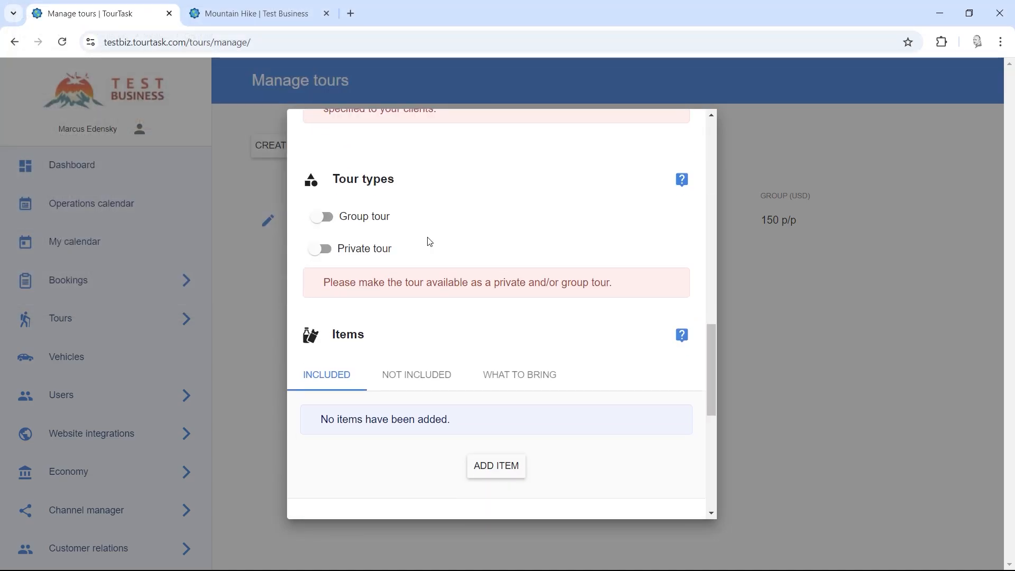
pyautogui.click(351, 258)
pyautogui.scroll(-1, 374, 277)
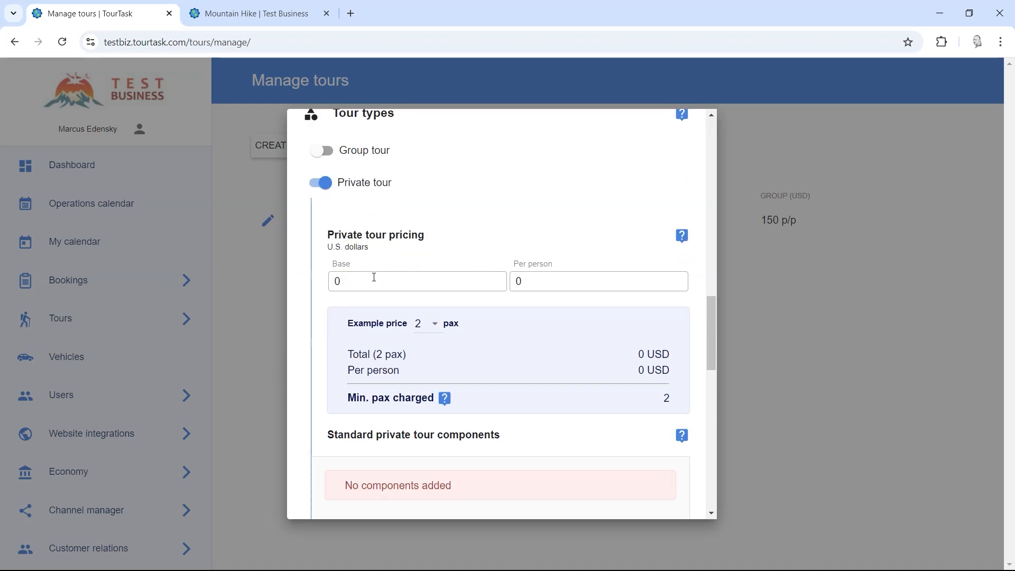
pyautogui.doubleClick(374, 277)
pyautogui.write('300')
pyautogui.press('Tab')
pyautogui.write('80')
pyautogui.moveTo(713, 341); pyautogui.dragTo(696, 498)
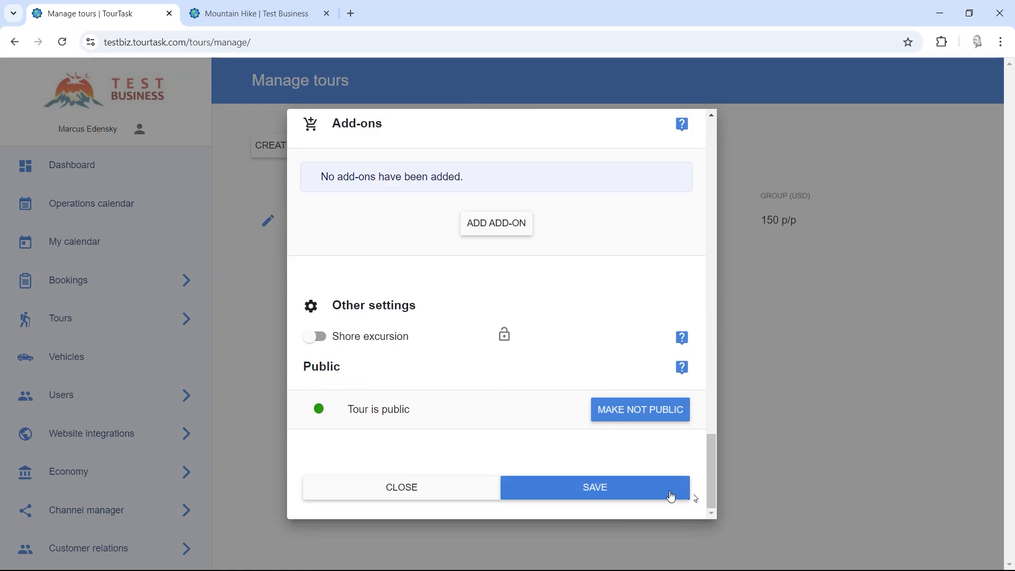
pyautogui.click(589, 488)
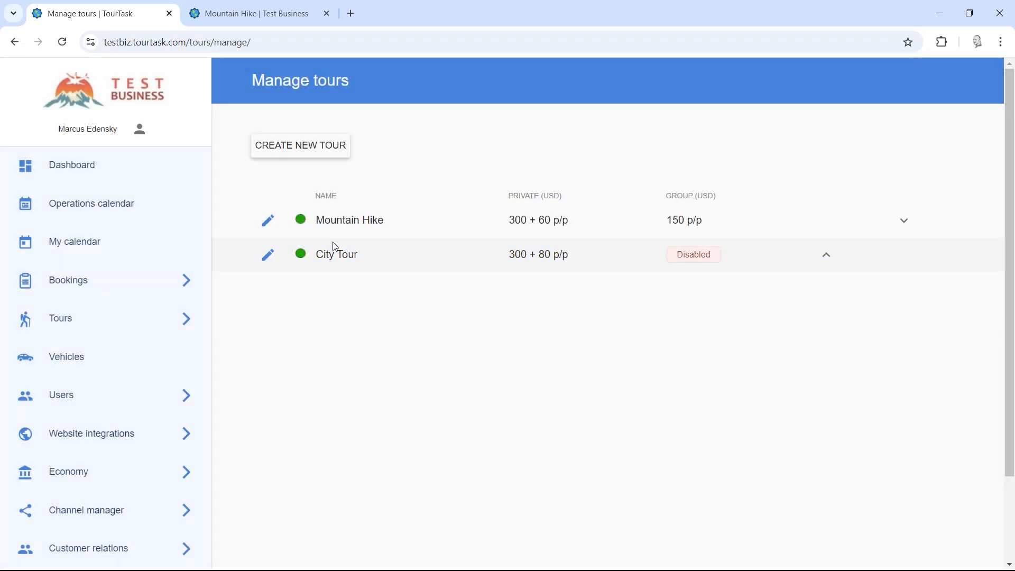
# Step: Reload the public site to see City Tour listed at 140 USD p/p private
pyautogui.click(249, 13)
pyautogui.click(62, 42)
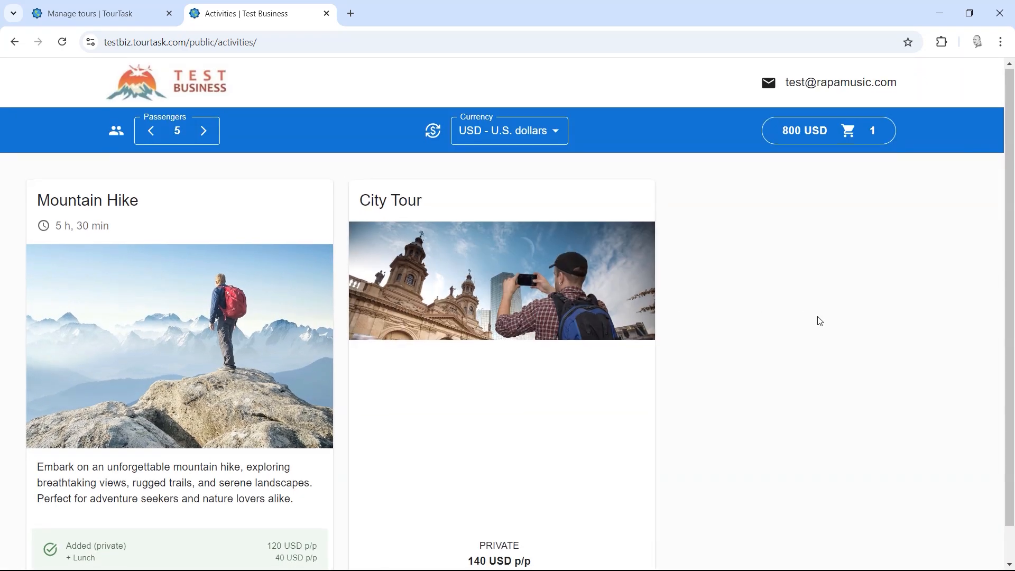
pyautogui.scroll(-1, 820, 321)
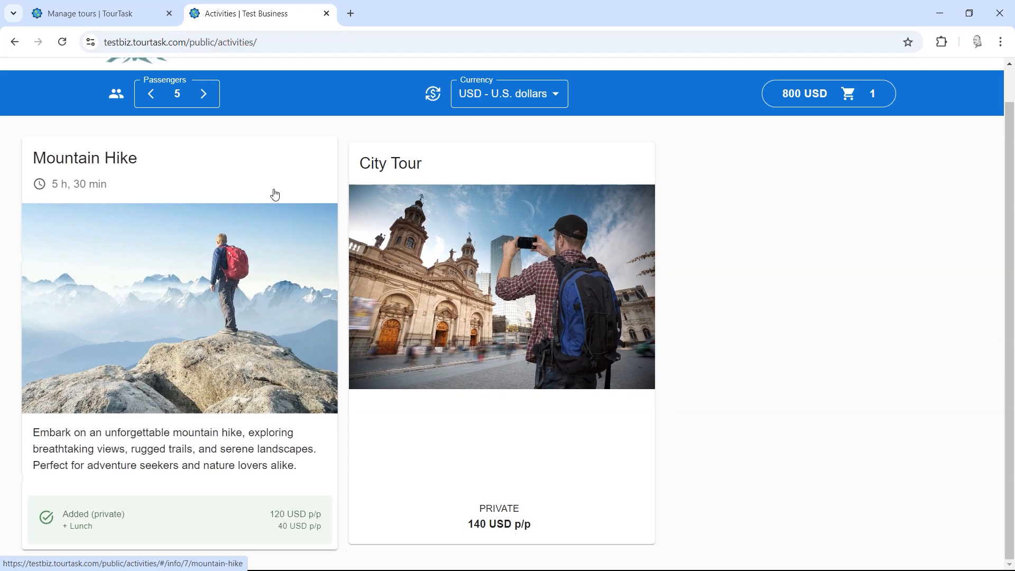
# Step: Return to the admin and open the Tours > Categories page
pyautogui.click(97, 5)
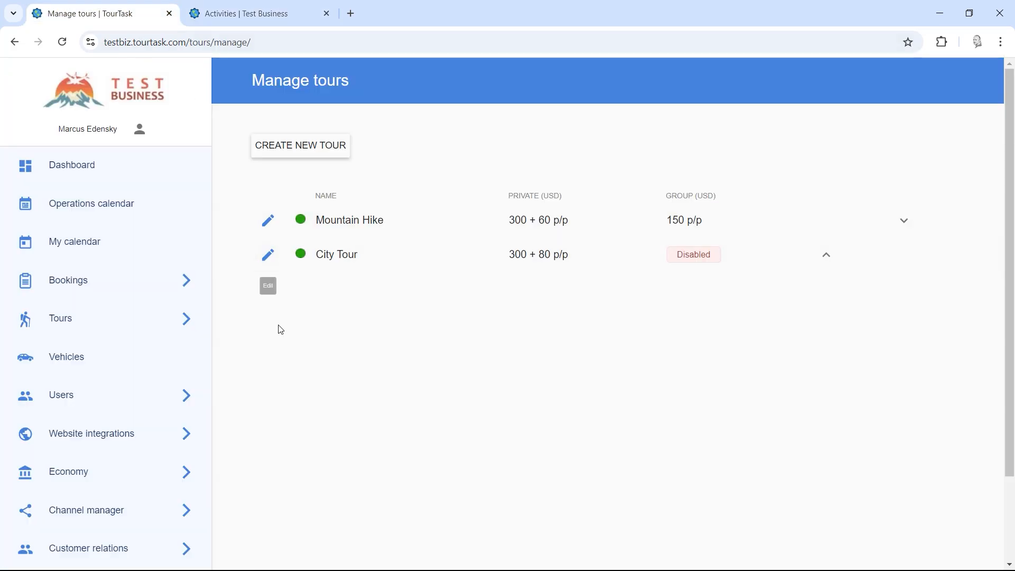
pyautogui.scroll(-3, 284, 373)
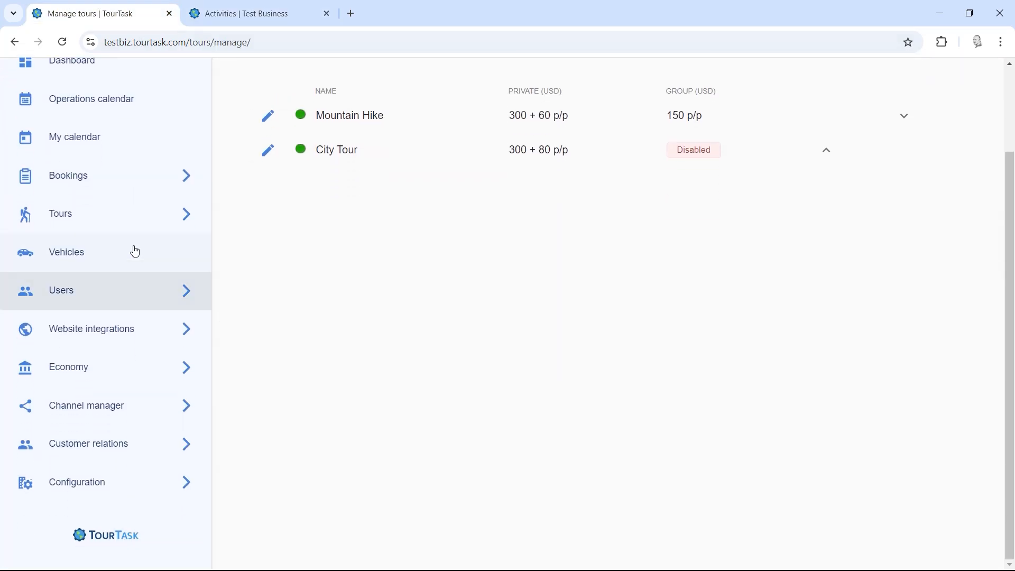
pyautogui.click(105, 219)
pyautogui.scroll(-2, 121, 401)
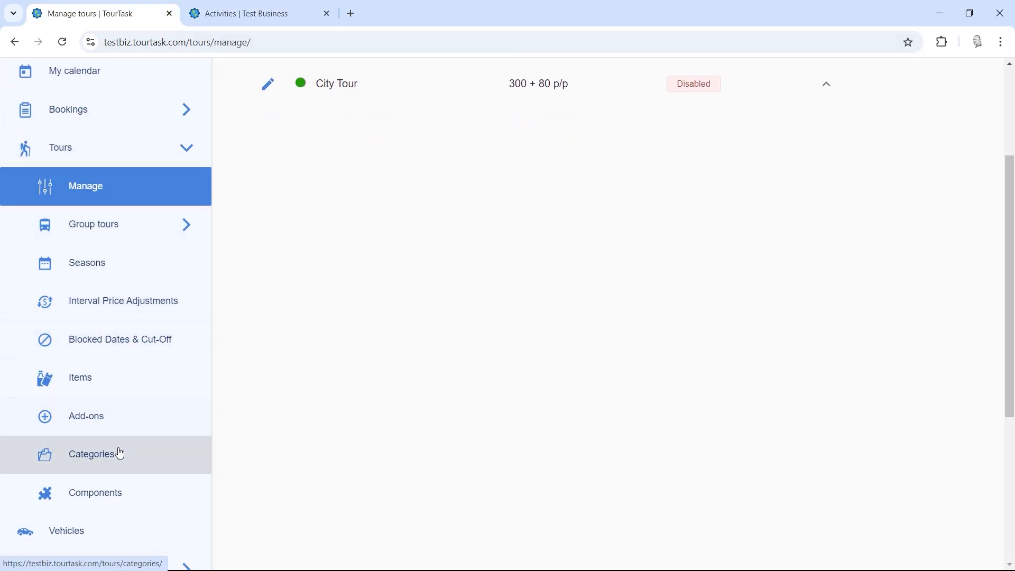
pyautogui.click(118, 453)
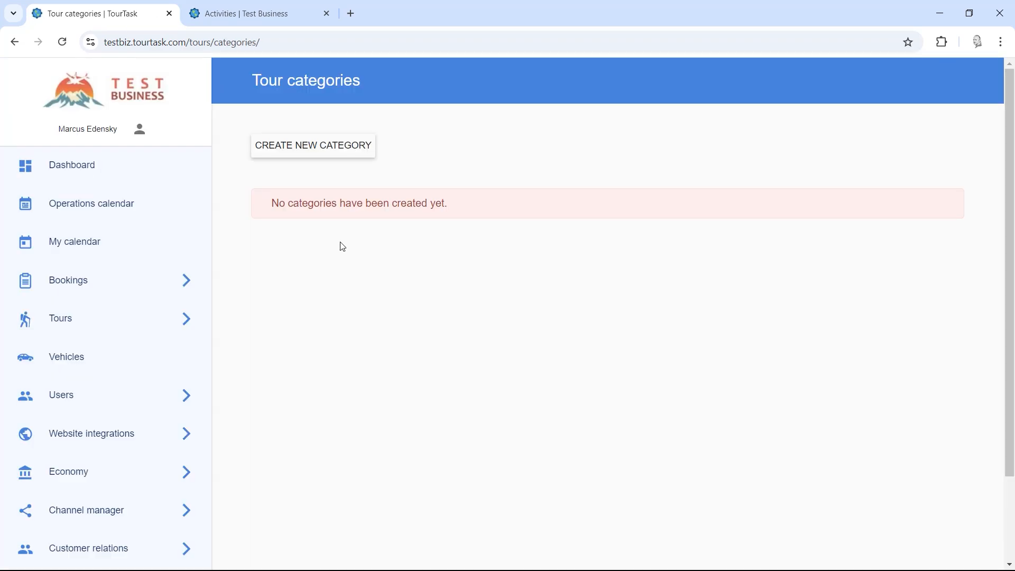
# Step: Start a new category named 'Hikes', with Spanish name 'Caminatas' and description 'Disfruta de la naturaleza'
pyautogui.click(303, 152)
pyautogui.click(413, 296)
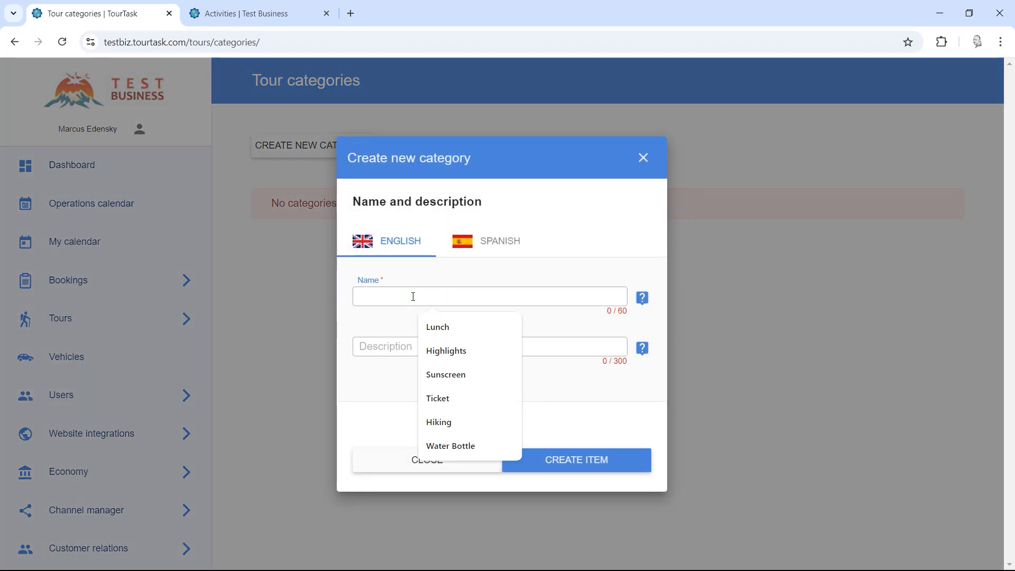
pyautogui.write('Hikes')
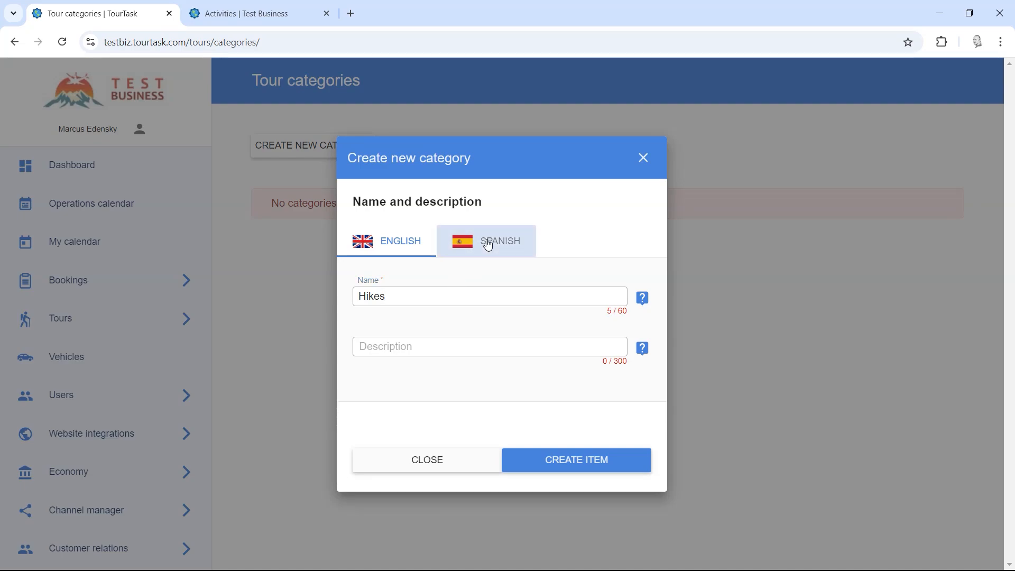
pyautogui.click(484, 241)
pyautogui.click(421, 298)
pyautogui.write('Camina')
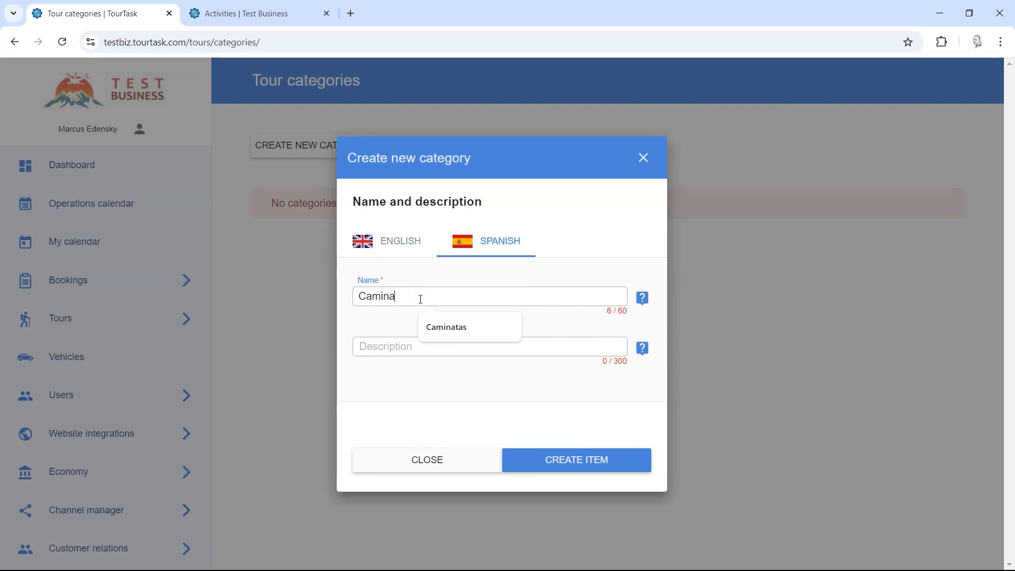
pyautogui.write('tas')
pyautogui.click(398, 344)
pyautogui.write('Di')
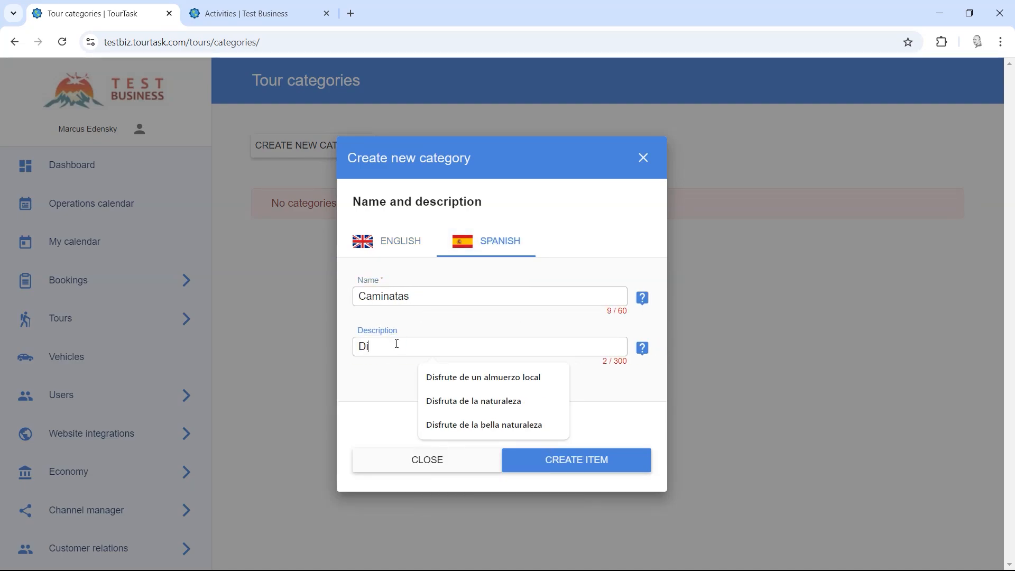
pyautogui.write('sfr')
pyautogui.click(460, 401)
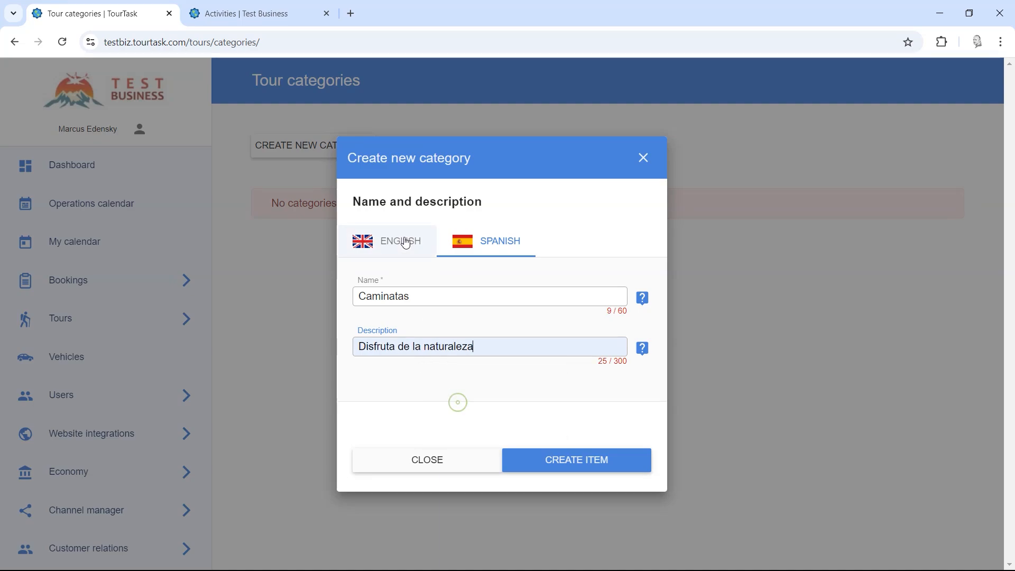
# Step: Add the English description 'Enjoy nature' and create the Hikes category
pyautogui.click(403, 243)
pyautogui.click(399, 353)
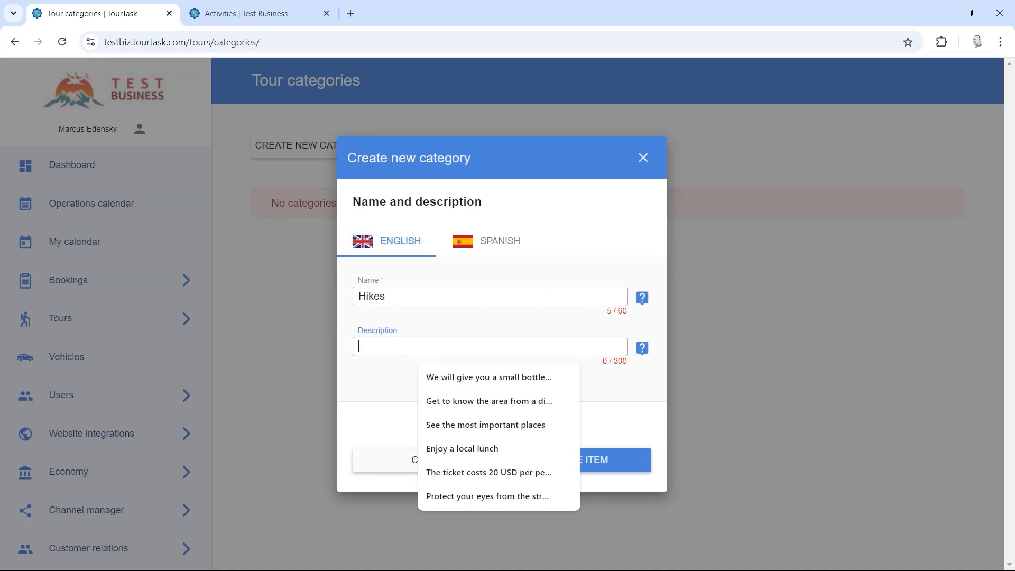
pyautogui.write('Enjoy')
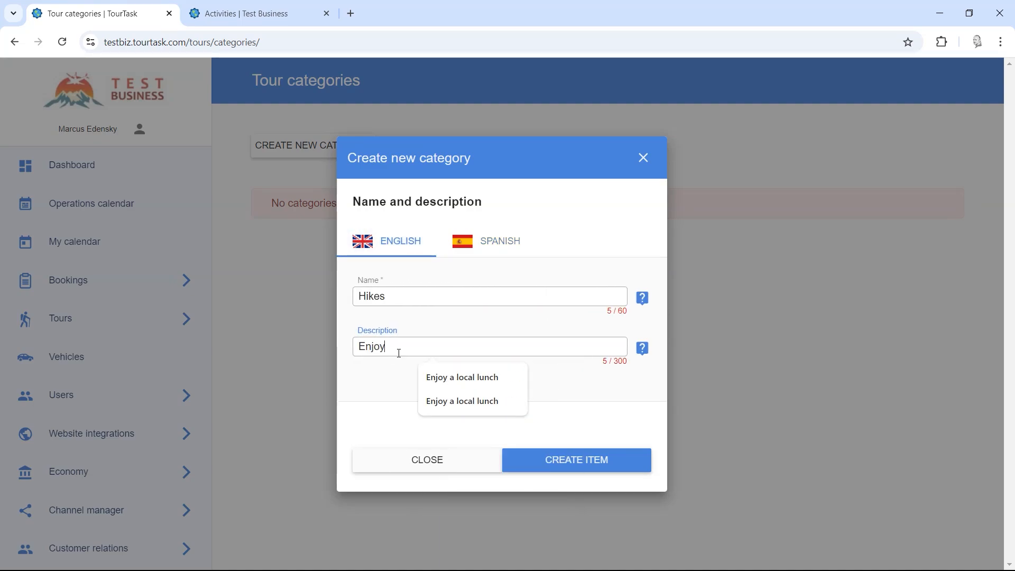
pyautogui.write(' nature')
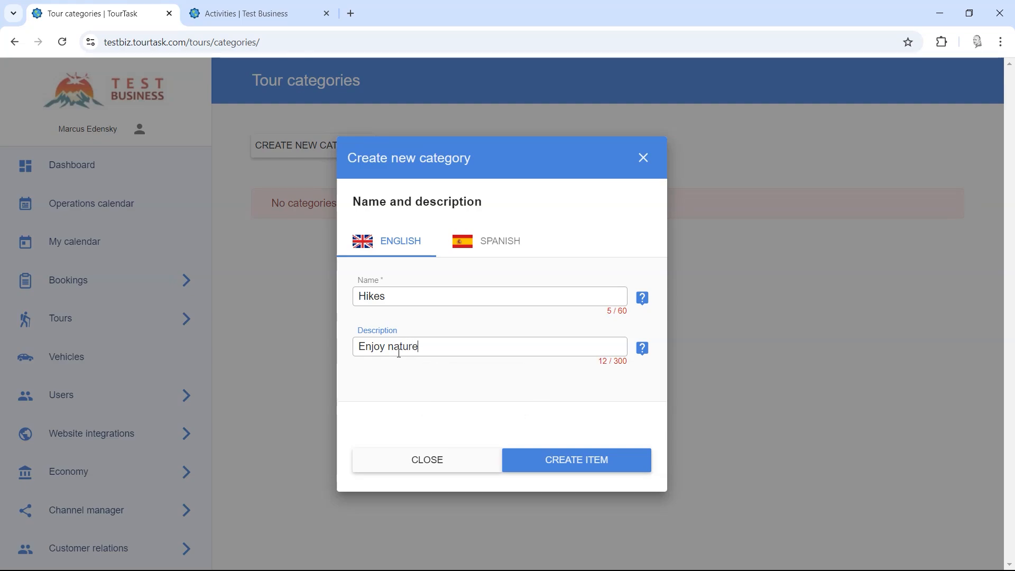
pyautogui.click(547, 463)
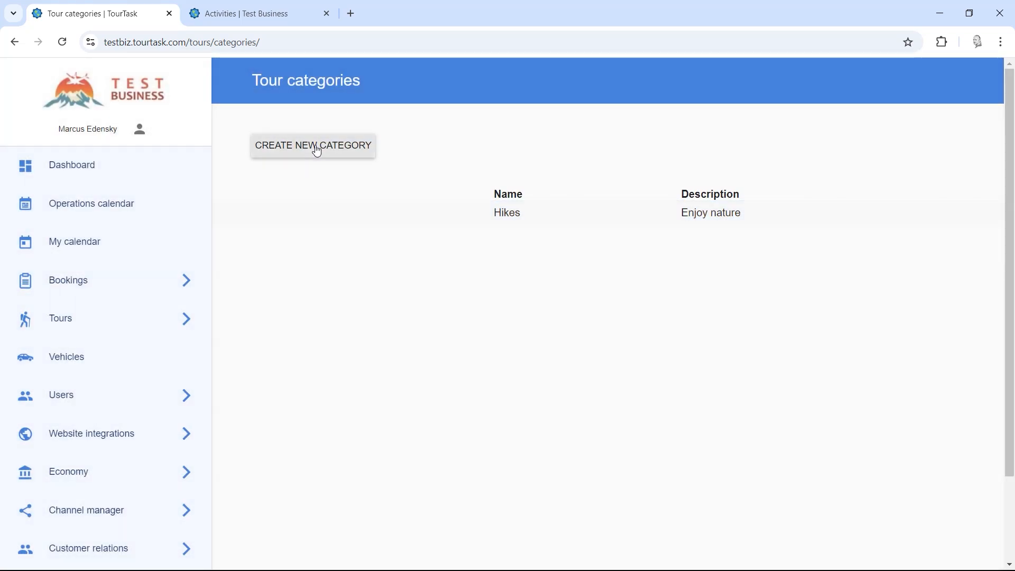
pyautogui.click(317, 149)
# Step: Name the category 'Urban', with Spanish name 'Urbano' and description 'Conozca la ciudad'
pyautogui.click(407, 294)
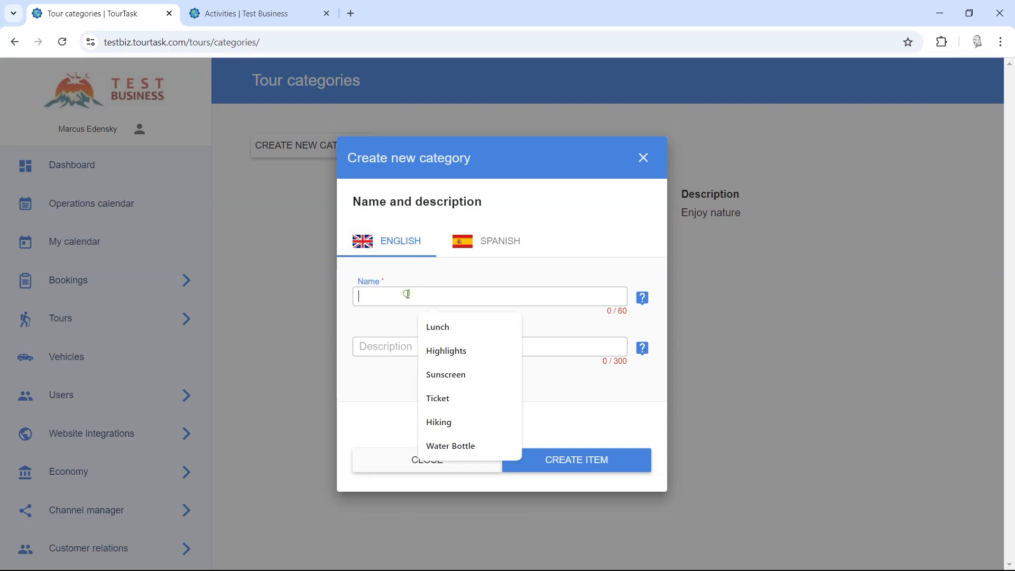
pyautogui.write('Urban')
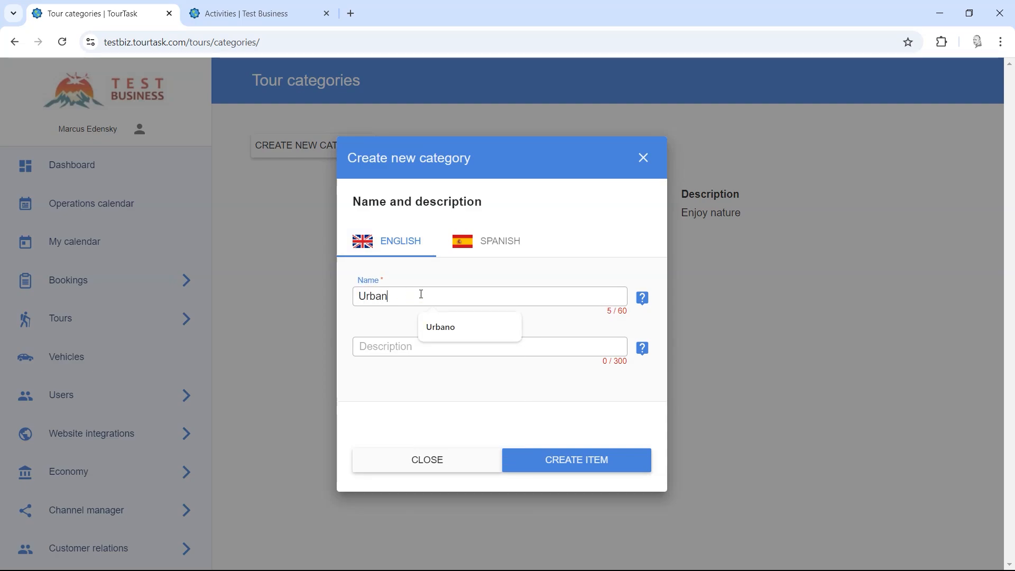
pyautogui.click(475, 243)
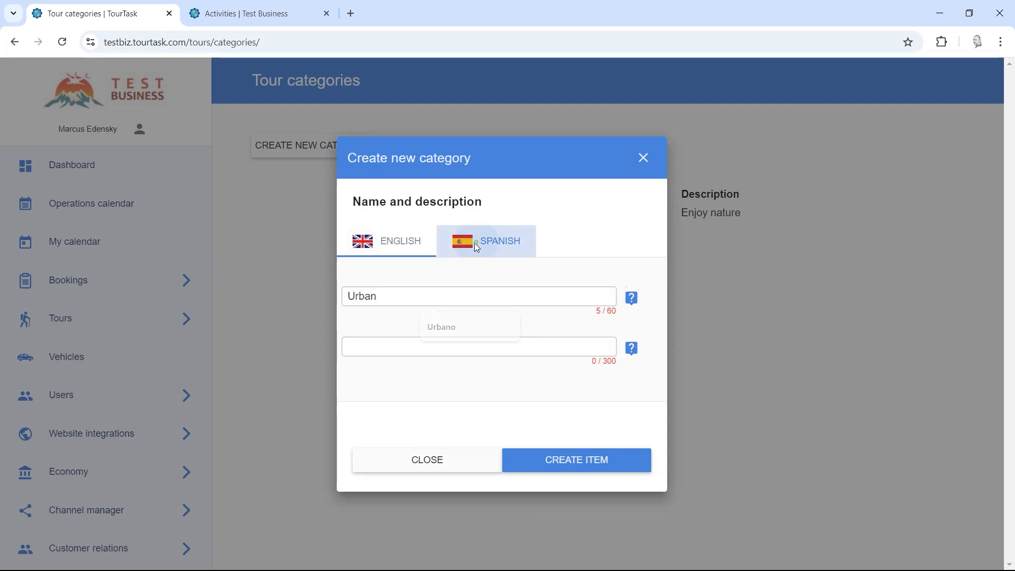
pyautogui.click(416, 297)
pyautogui.write('Urbano')
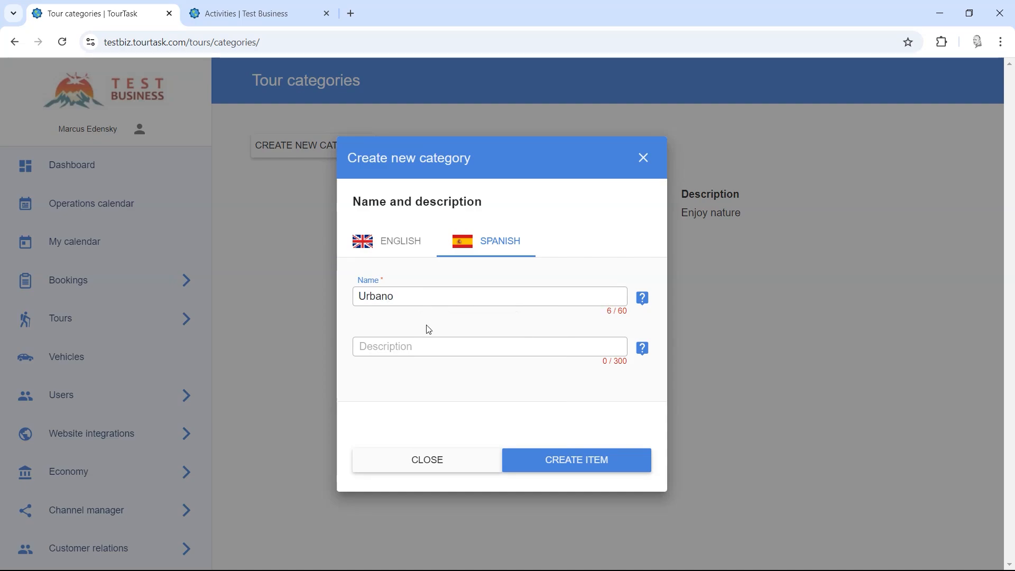
pyautogui.click(423, 342)
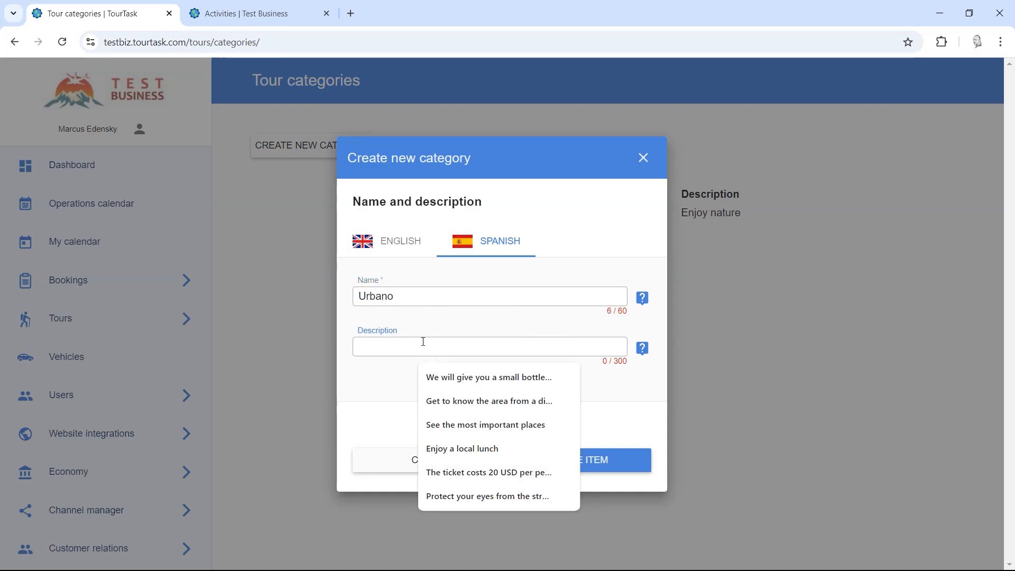
pyautogui.write('Cono')
pyautogui.click(418, 425)
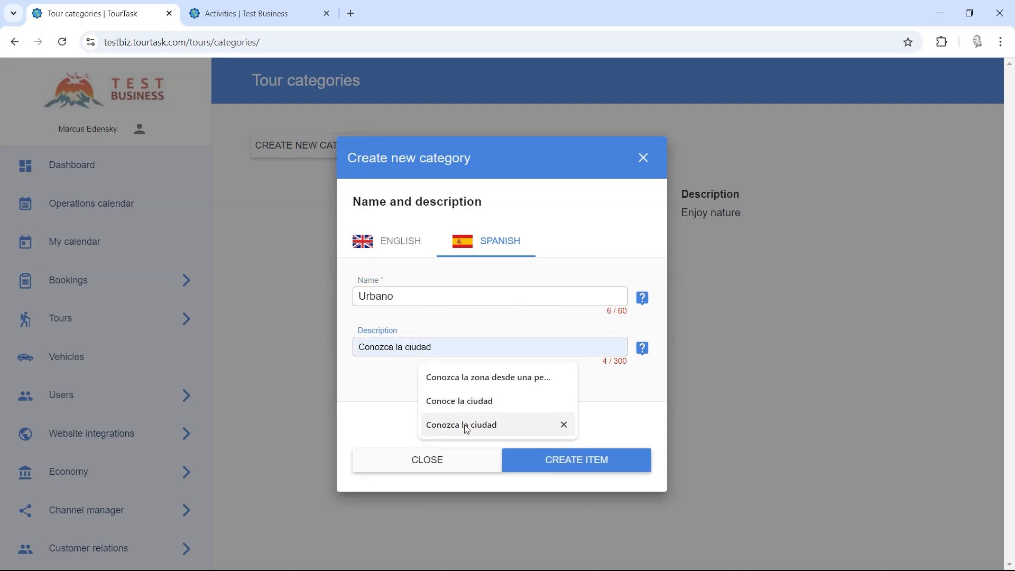
# Step: Add the English description 'Get to know the city' and create the Urban category
pyautogui.click(398, 244)
pyautogui.click(430, 352)
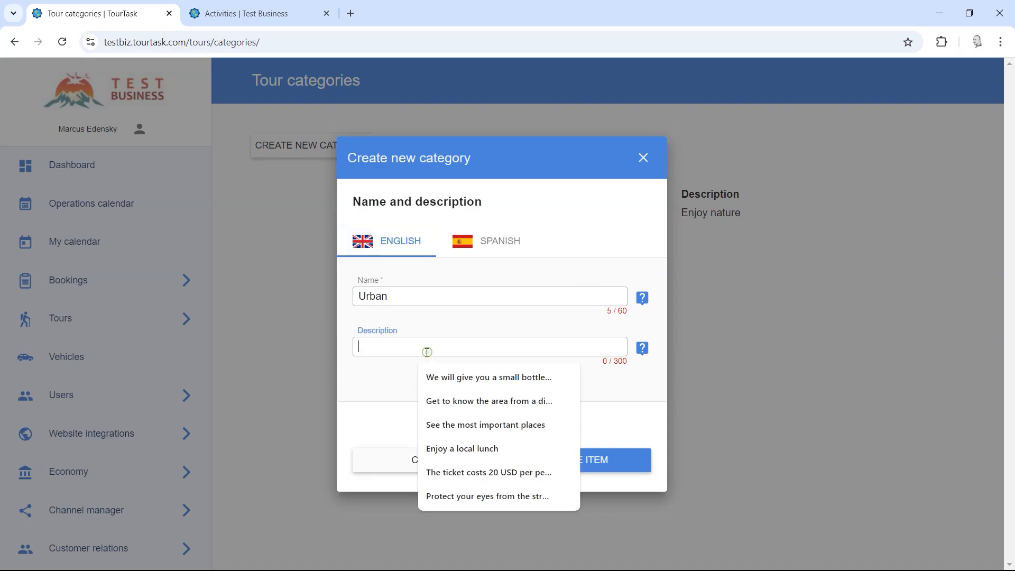
pyautogui.write('Get to know the city')
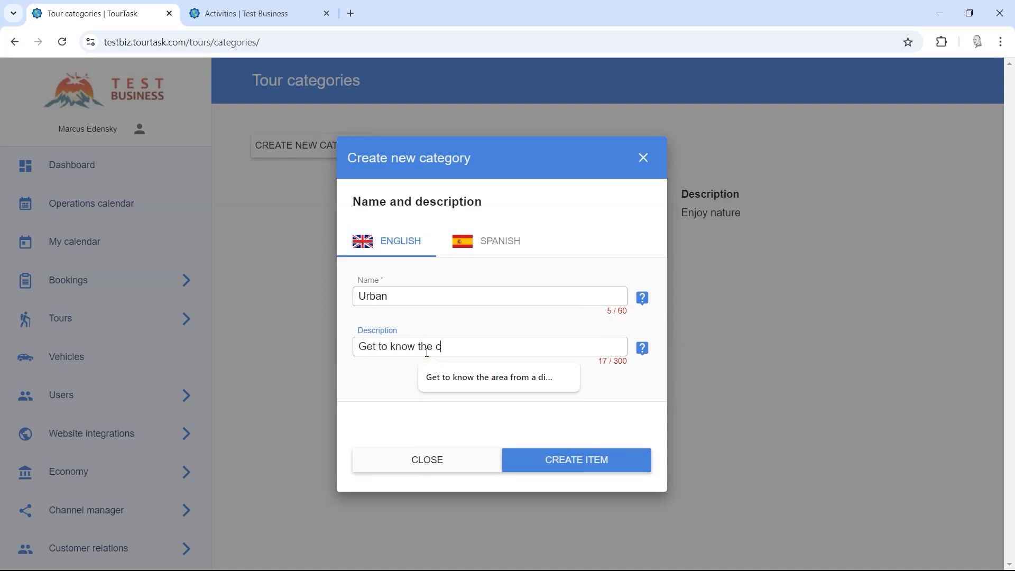
pyautogui.click(567, 470)
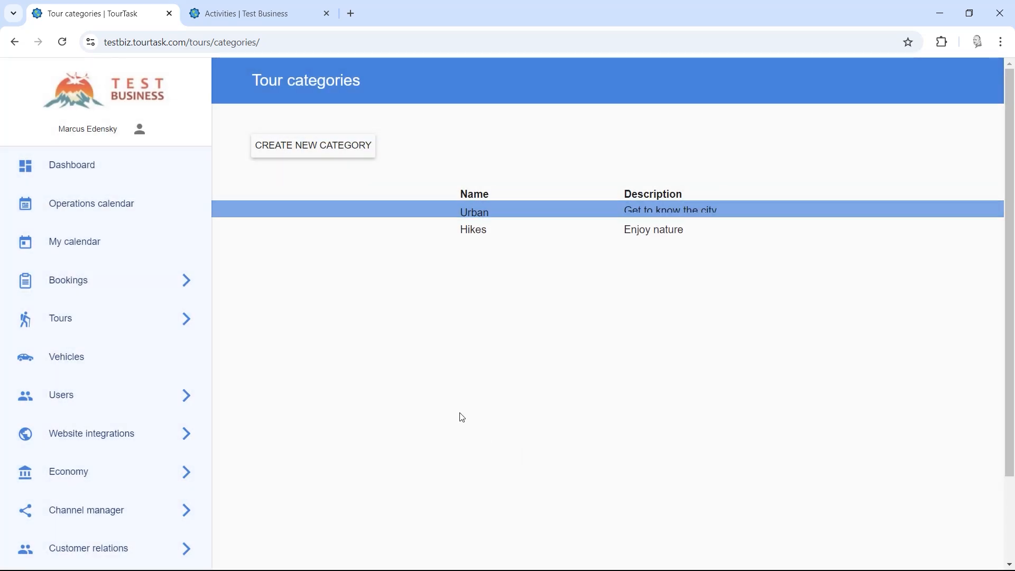
# Step: Open the Manage tours list from the tour administration pages
pyautogui.click(148, 327)
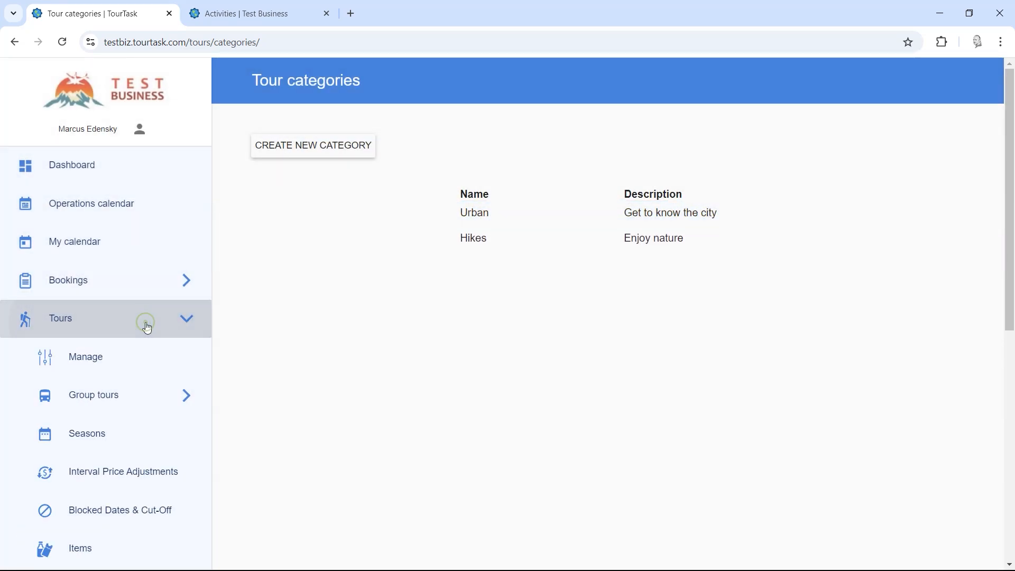
pyautogui.click(145, 365)
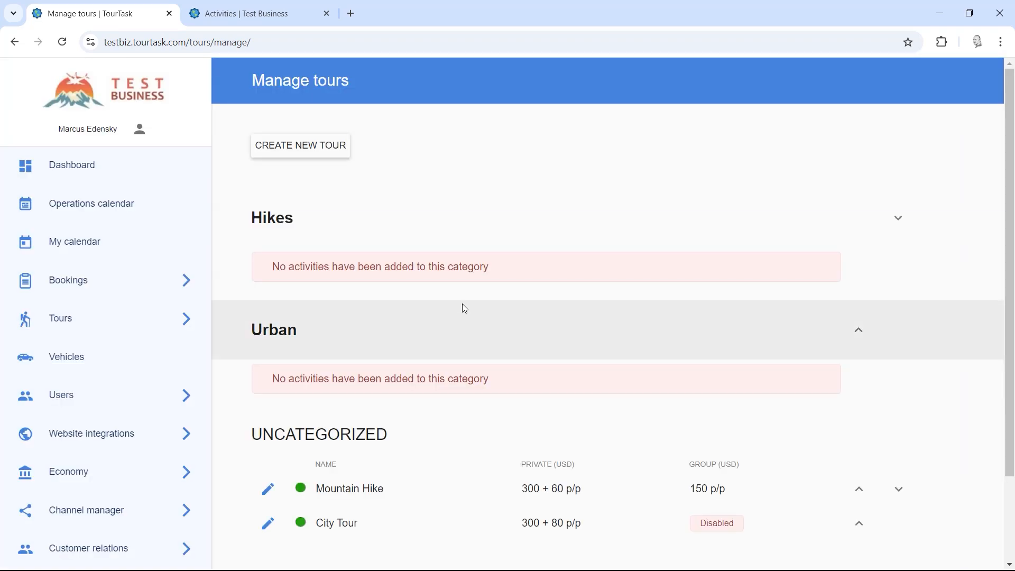
pyautogui.scroll(-2, 441, 396)
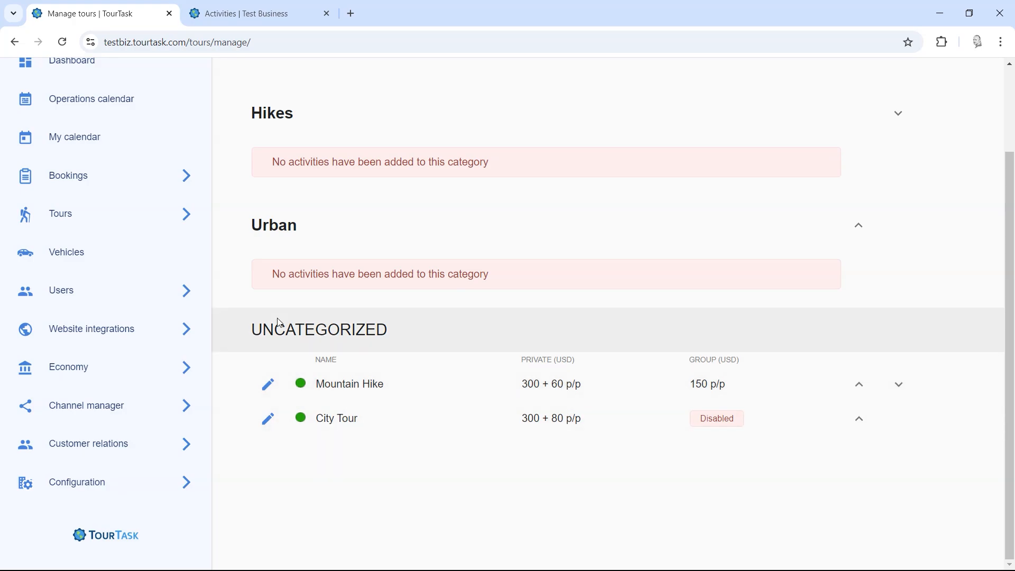
pyautogui.moveTo(256, 329)
pyautogui.mouseDown()
pyautogui.moveTo(431, 333)
pyautogui.moveTo(247, 333)
pyautogui.mouseUp()
pyautogui.click(417, 332)
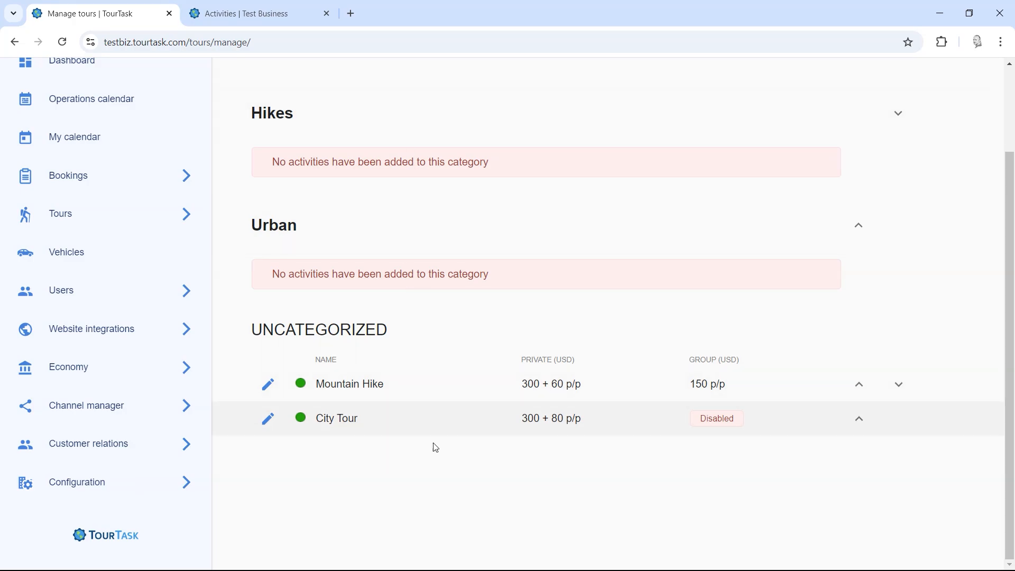
# Step: Move Mountain Hike into Hikes and City Tour into Urban, then place Urban above Hikes
pyautogui.click(861, 390)
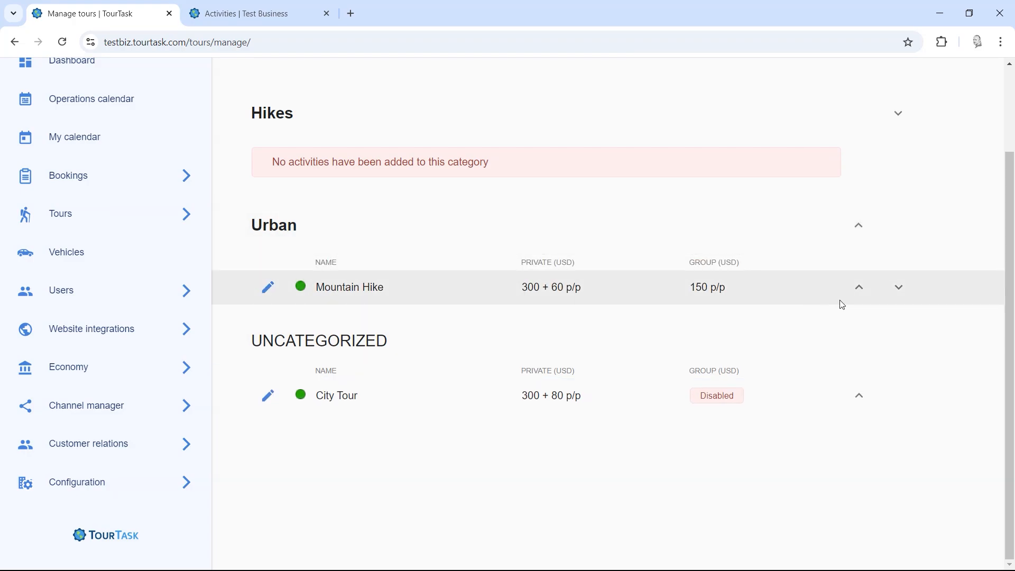
pyautogui.click(860, 289)
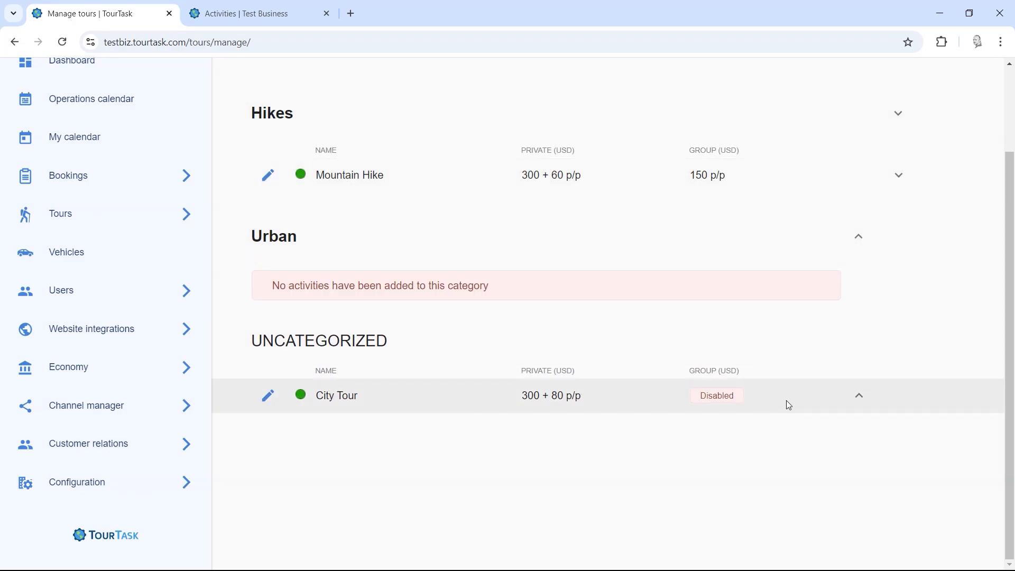
pyautogui.click(856, 398)
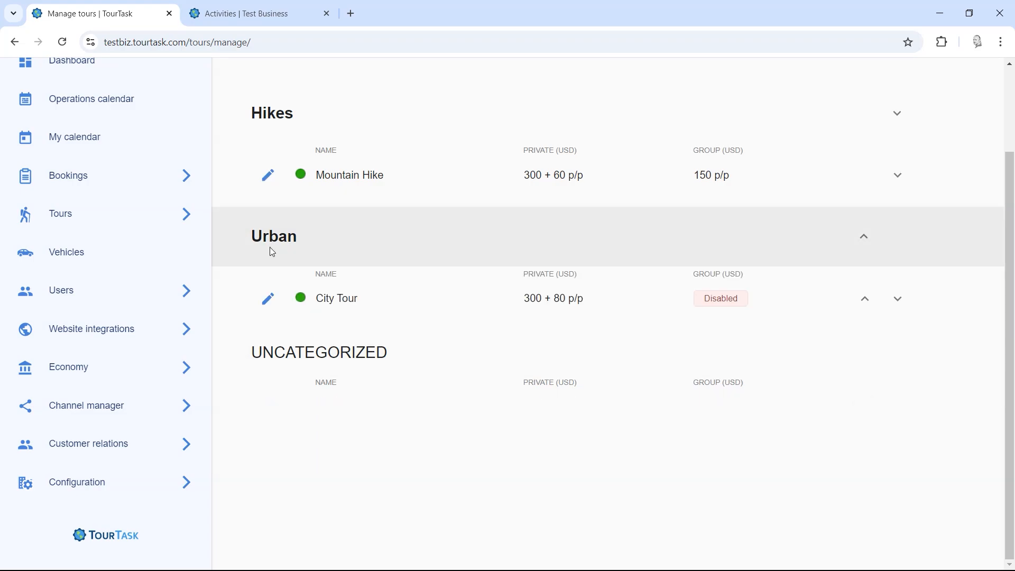
pyautogui.scroll(2, 459, 230)
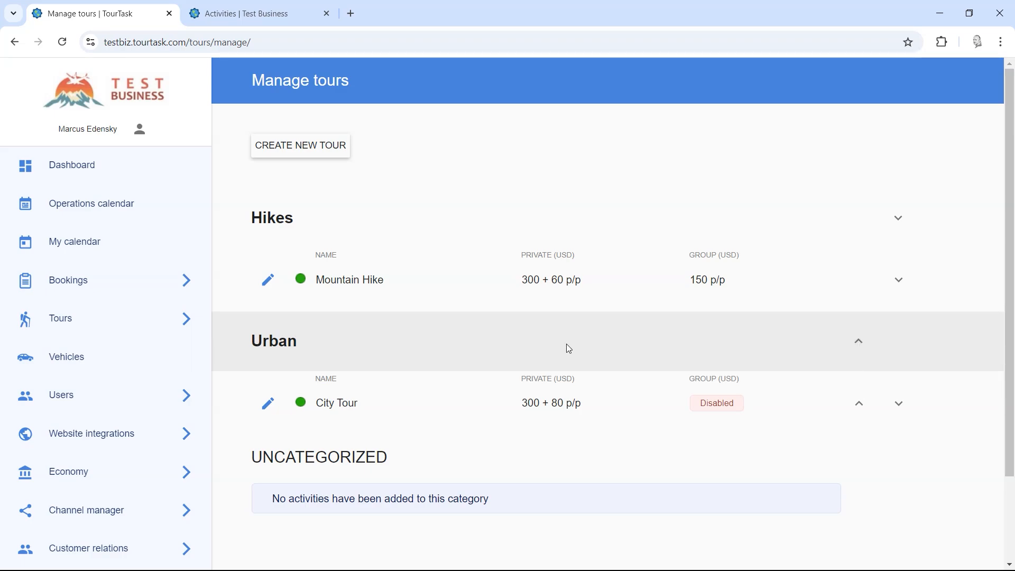
pyautogui.click(858, 341)
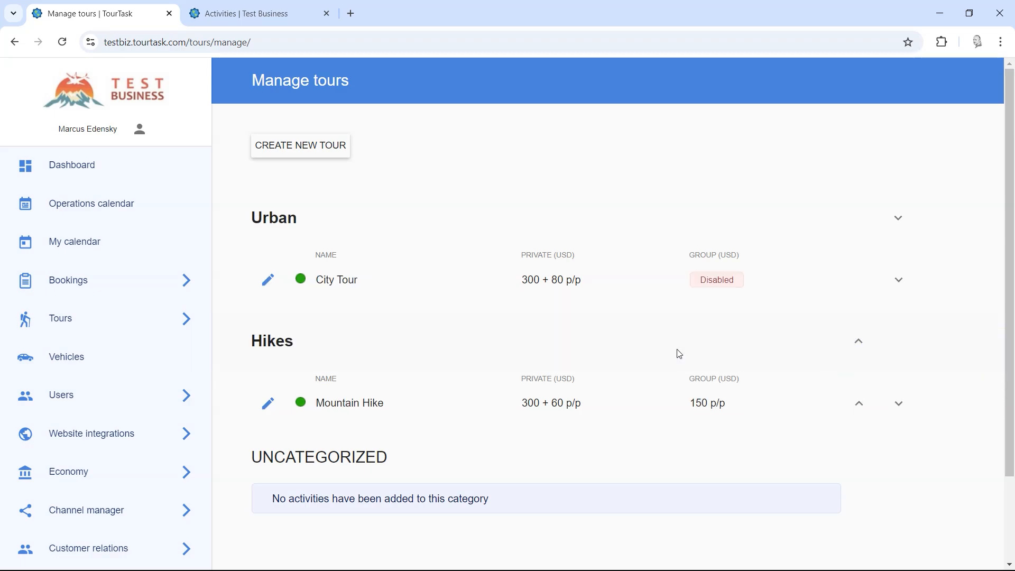
# Step: Reload the public activities page to check City Tour tagged Urban and Mountain Hike Hikes
pyautogui.click(263, 4)
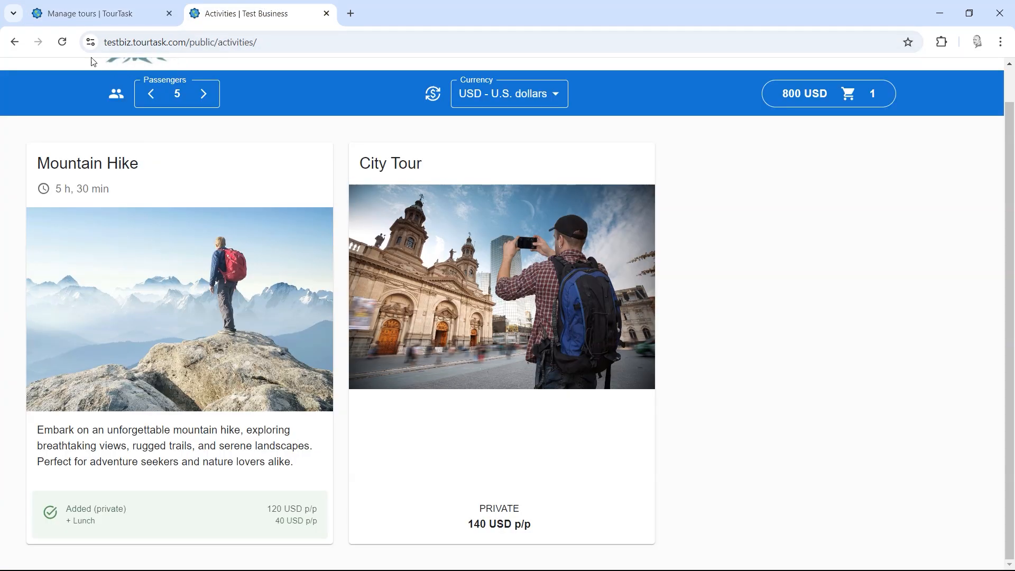
pyautogui.click(62, 42)
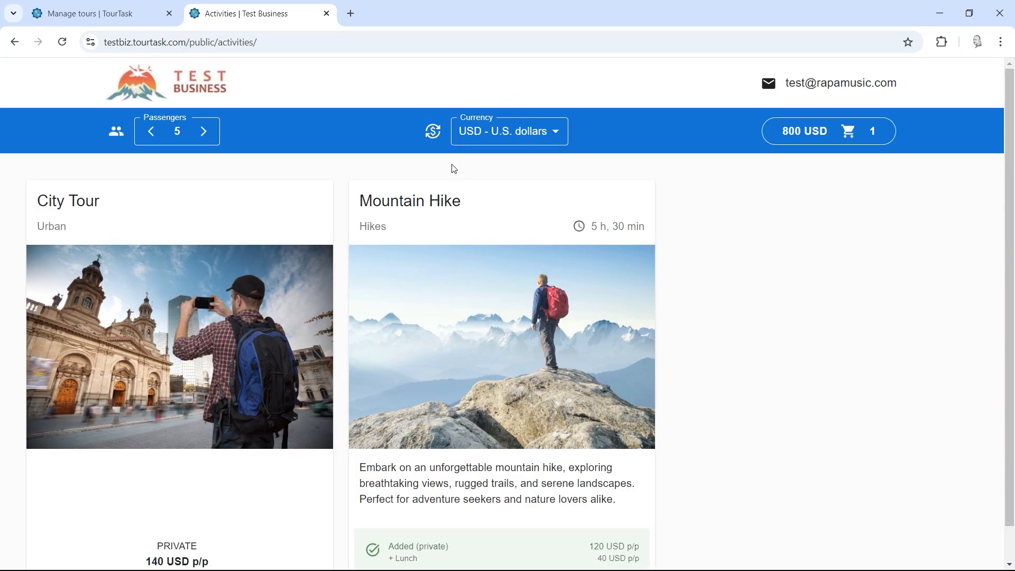
pyautogui.scroll(-1, 298, 111)
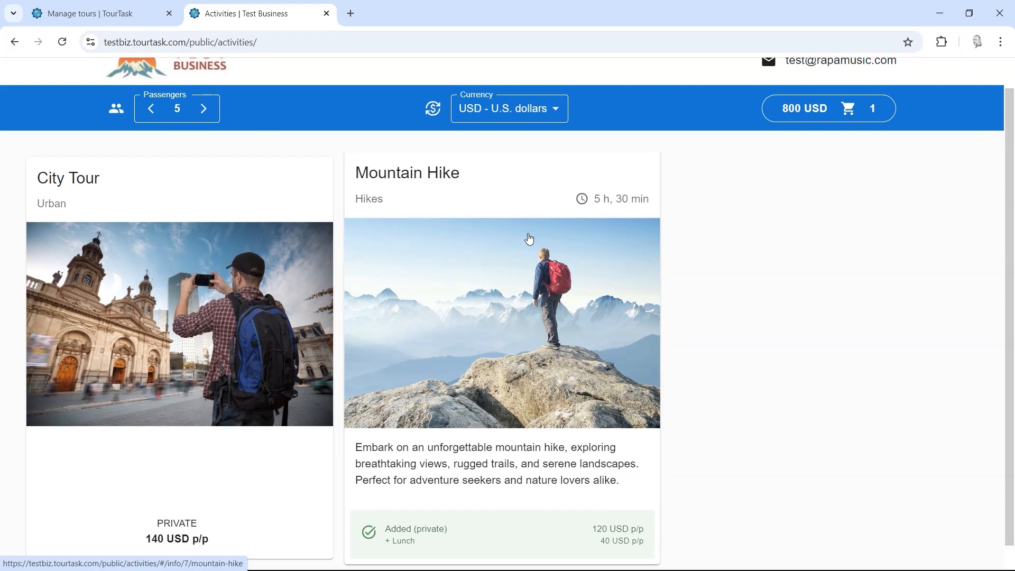
pyautogui.hotkey('ctrl', 'shift', 'Tab')
# Step: Switch on 'Separate activities by categories' under Interface layout in the Tours website integration settings
pyautogui.scroll(-2, 304, 322)
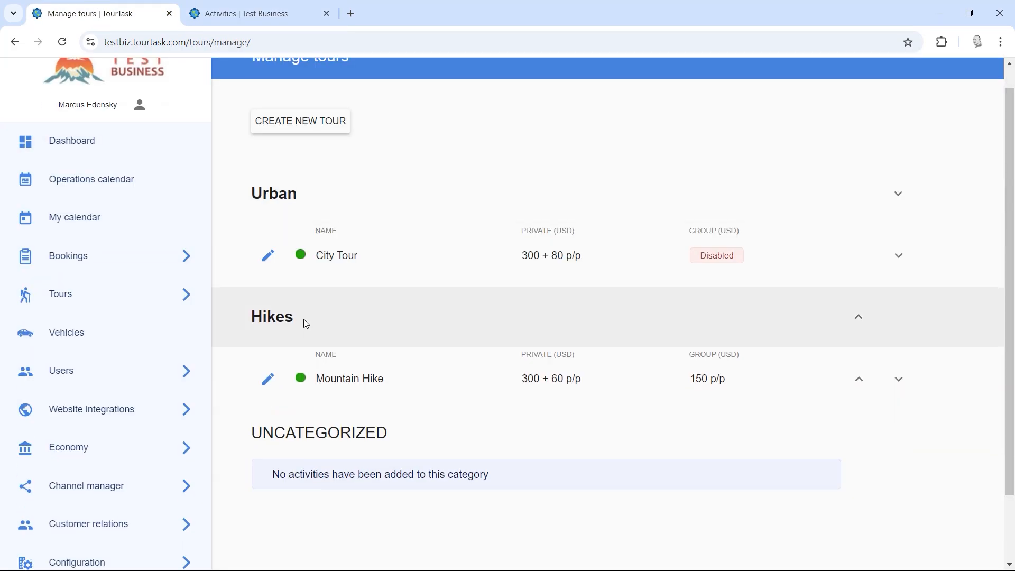
pyautogui.click(127, 336)
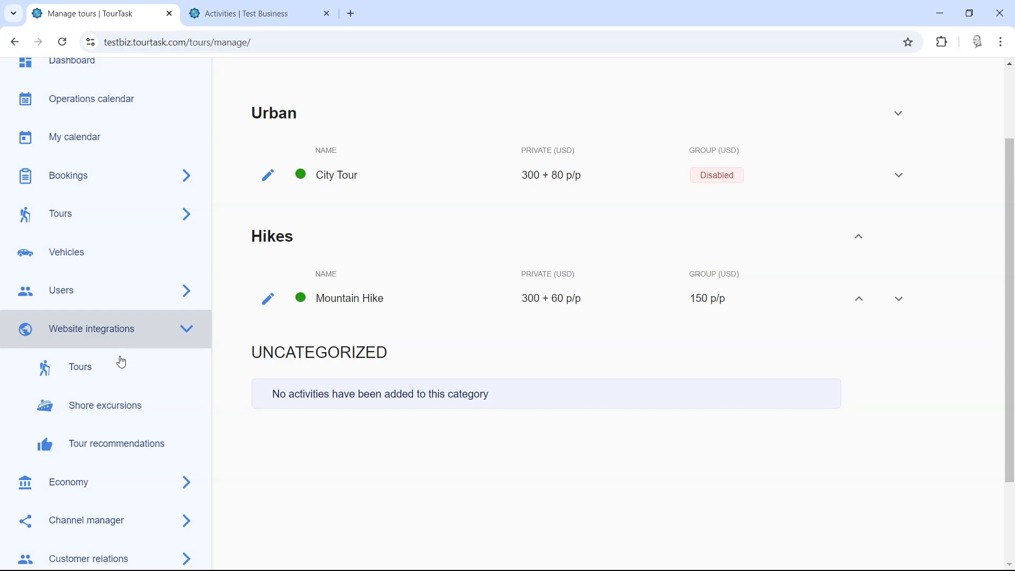
pyautogui.click(116, 369)
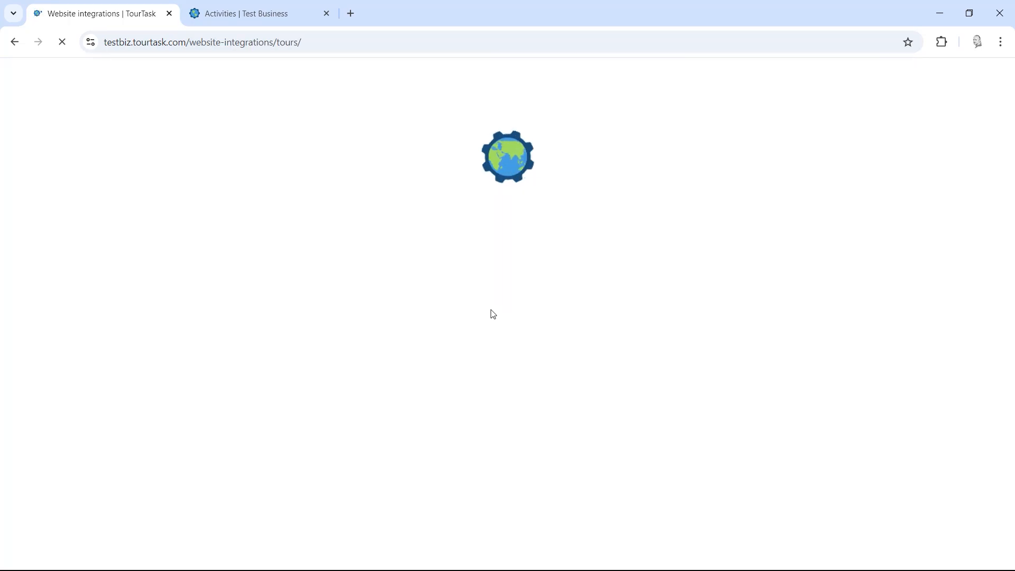
pyautogui.scroll(-10, 491, 307)
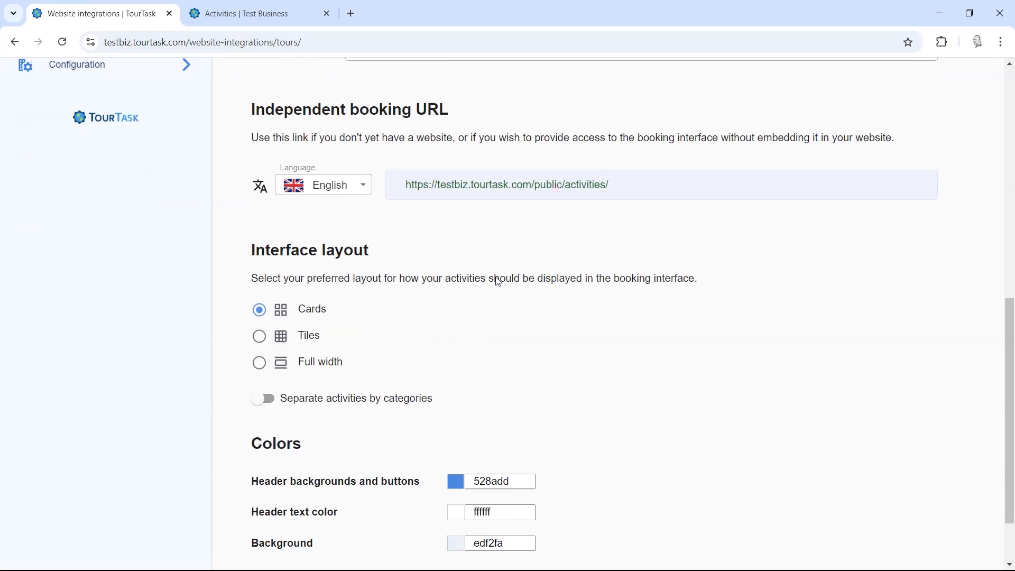
pyautogui.scroll(-2, 498, 282)
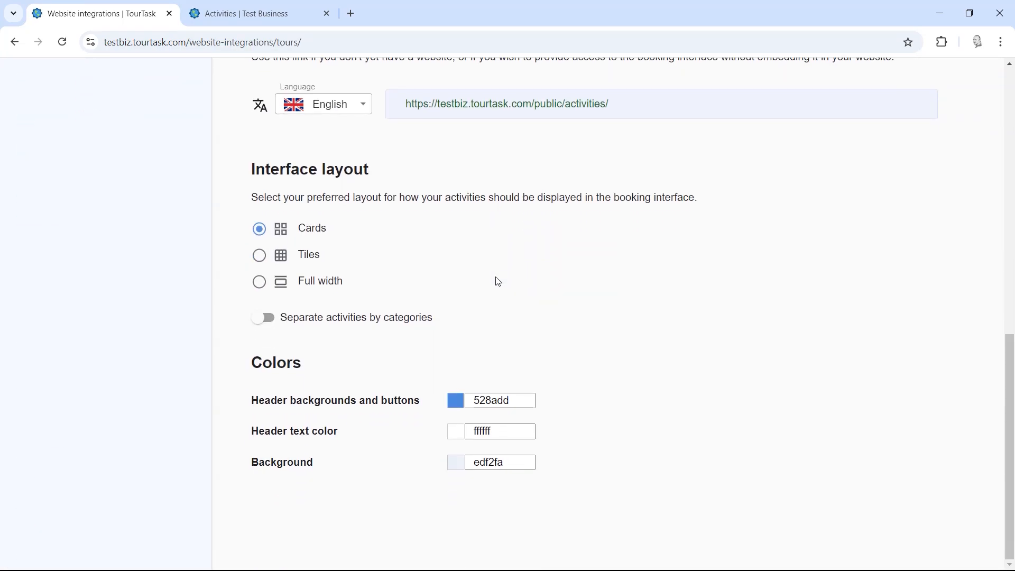
pyautogui.click(289, 324)
# Step: Select the Tiles booking layout and reload the public activities page
pyautogui.click(258, 257)
pyautogui.click(253, 7)
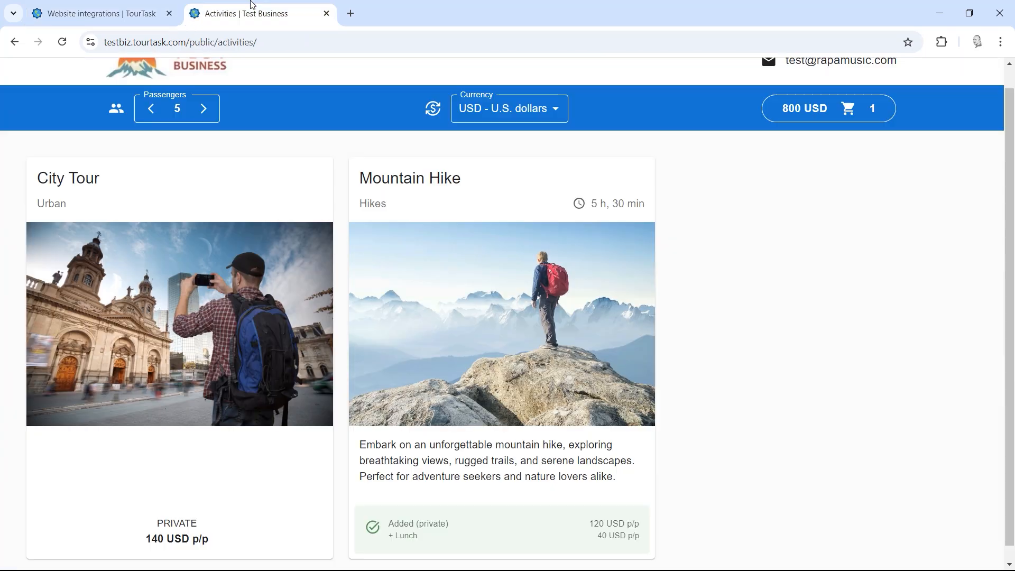
pyautogui.click(62, 42)
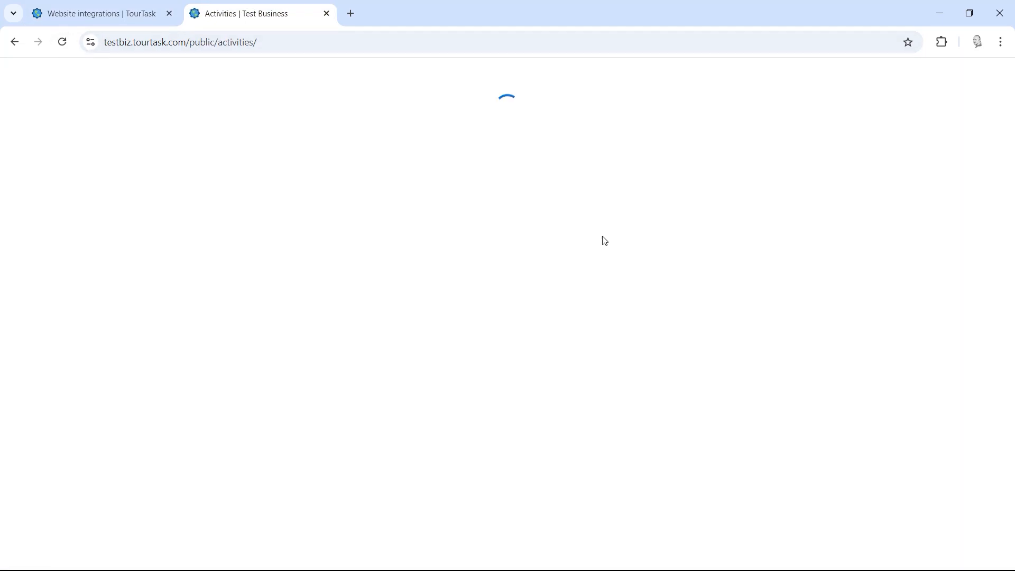
# Step: Review the Urban and Hikes sections holding the City Tour and Mountain Hike tiles
pyautogui.scroll(-1, 585, 295)
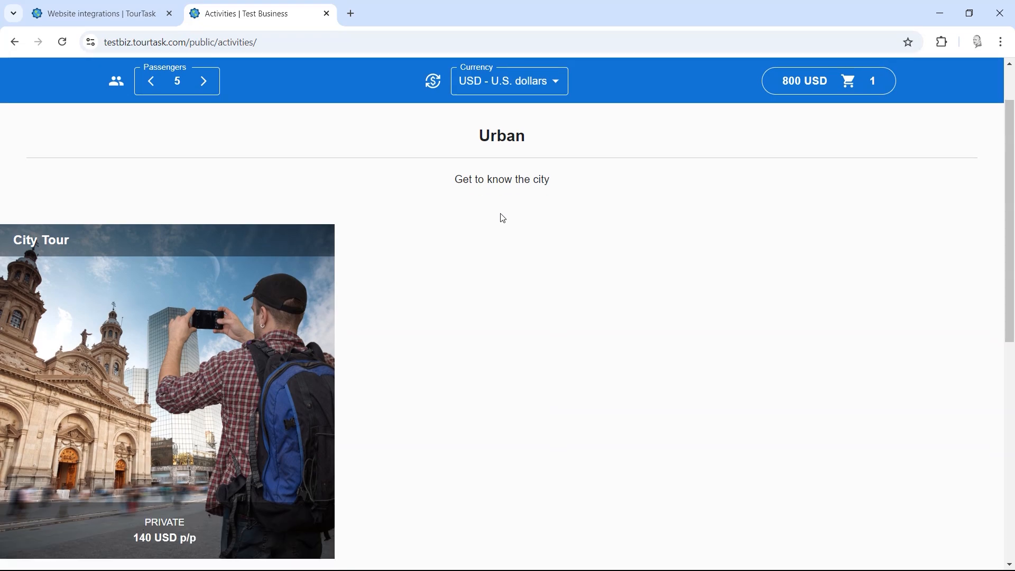
pyautogui.moveTo(490, 140); pyautogui.dragTo(553, 179)
pyautogui.click(587, 186)
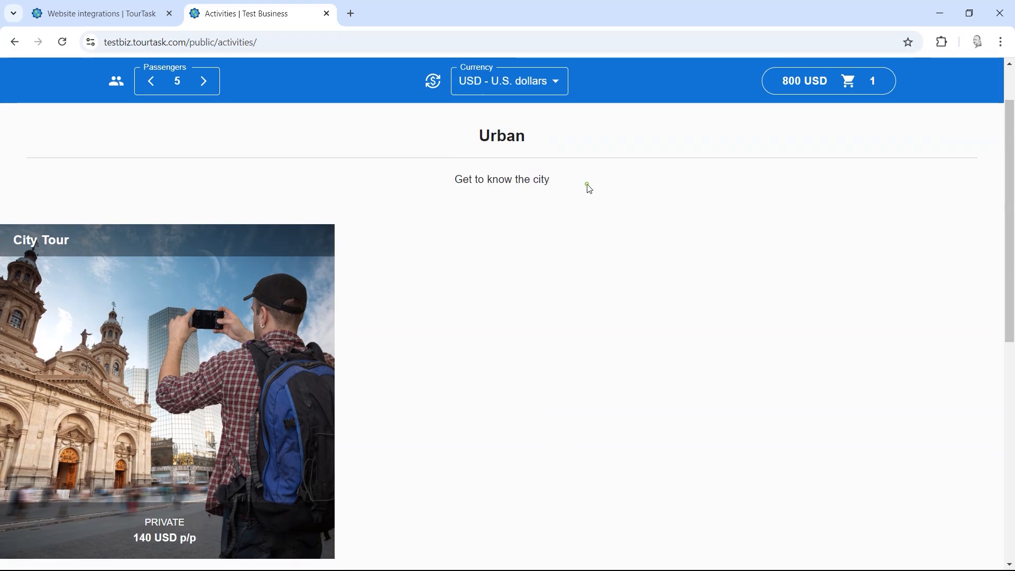
pyautogui.scroll(-8, 760, 311)
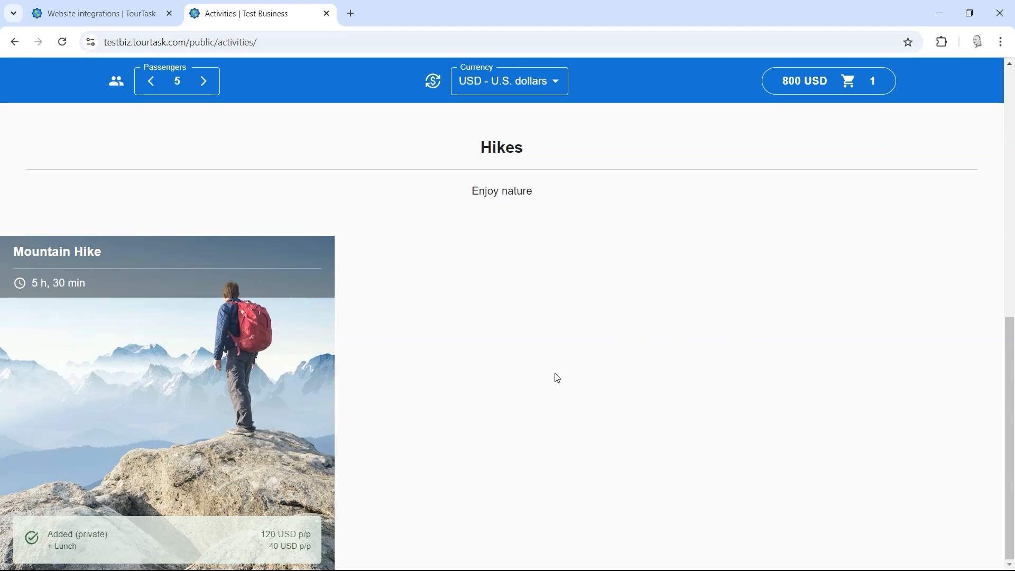
pyautogui.scroll(4, 537, 388)
pyautogui.scroll(3, 538, 386)
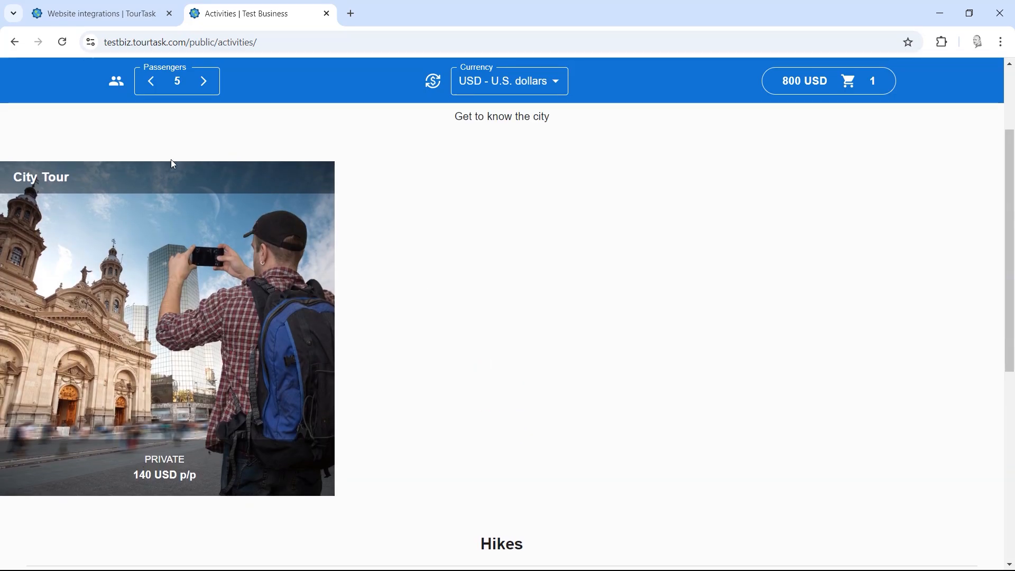
pyautogui.scroll(-7, 365, 385)
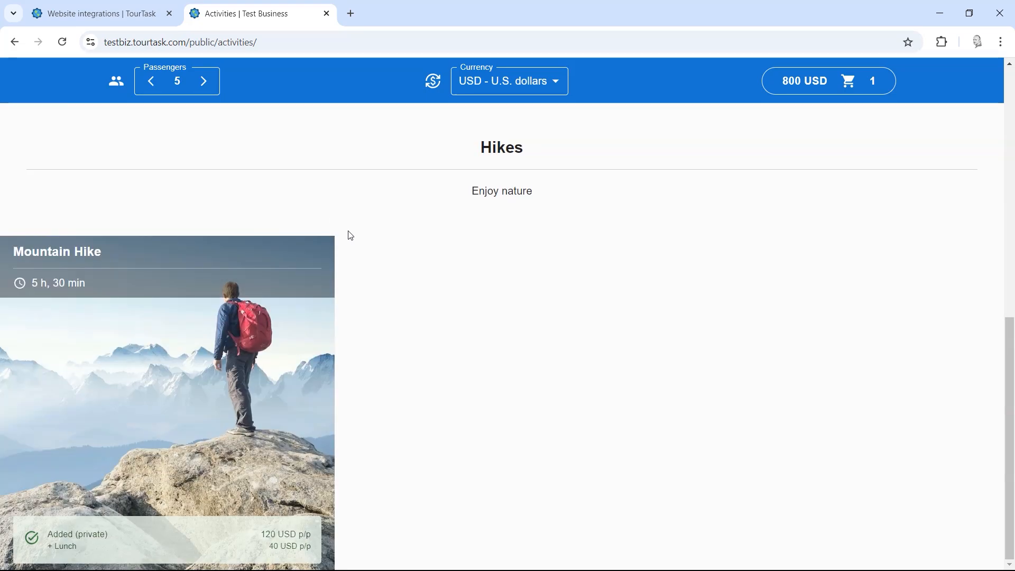
pyautogui.scroll(10, 469, 363)
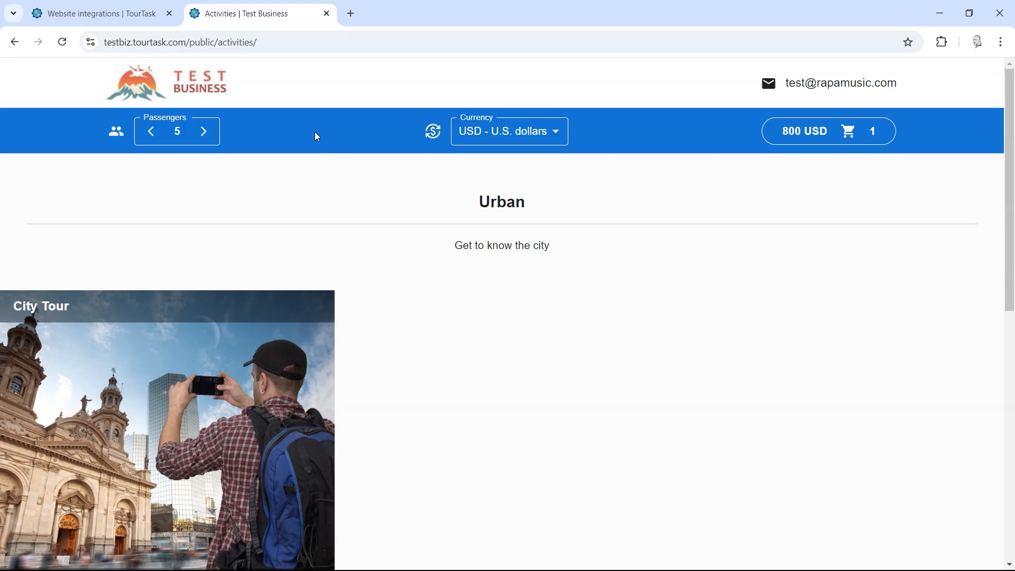
# Step: Change the header background colour from 528add to dark green 268d16 and reload the public page
pyautogui.click(132, 11)
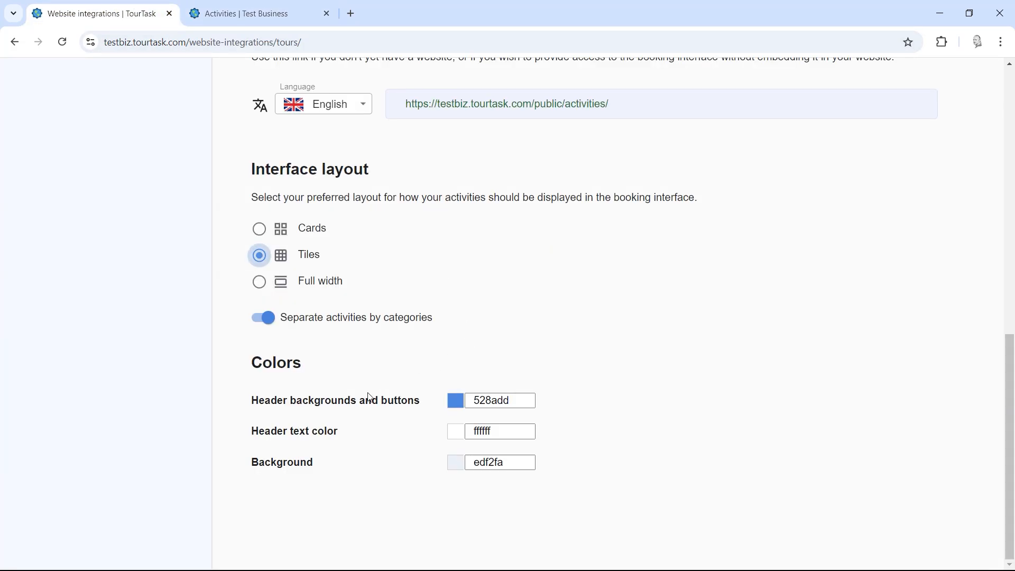
pyautogui.click(455, 403)
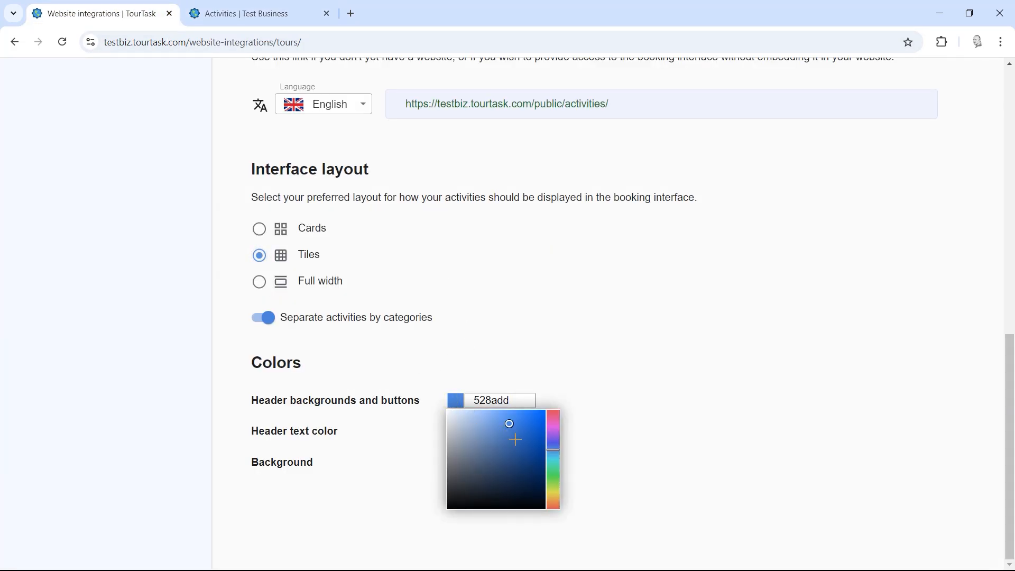
pyautogui.click(554, 474)
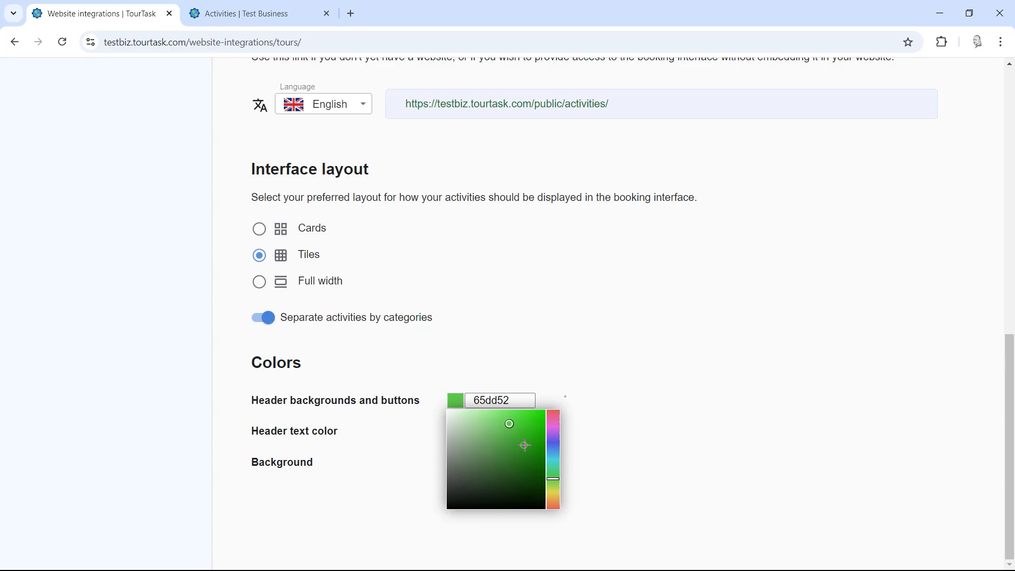
pyautogui.moveTo(525, 446); pyautogui.dragTo(531, 455)
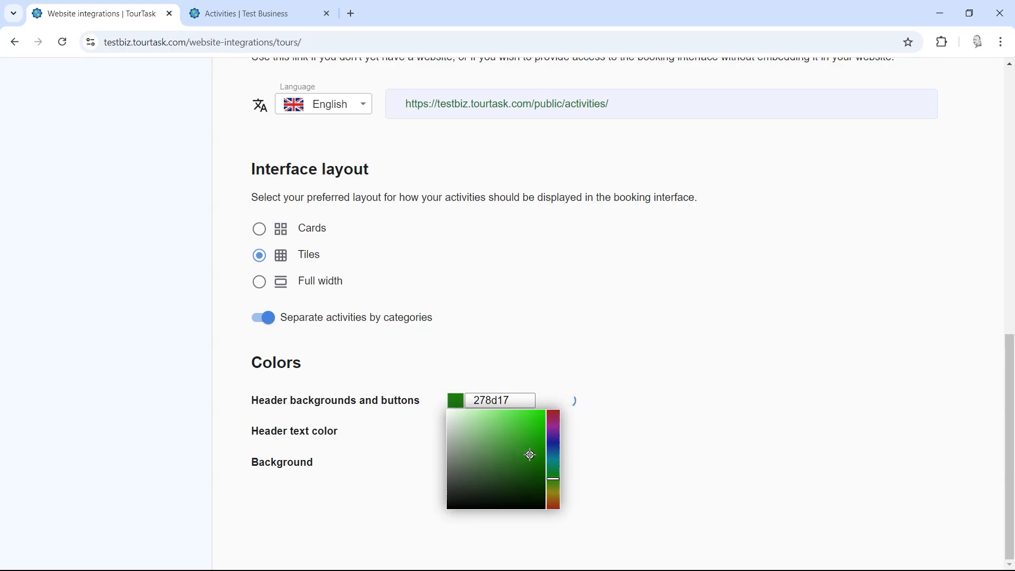
pyautogui.click(254, 14)
pyautogui.click(61, 46)
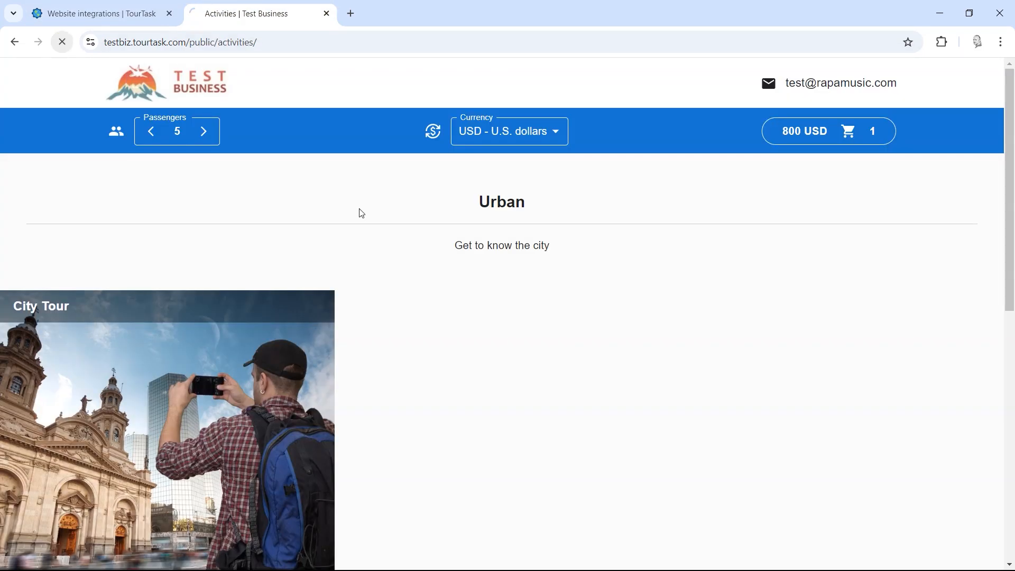